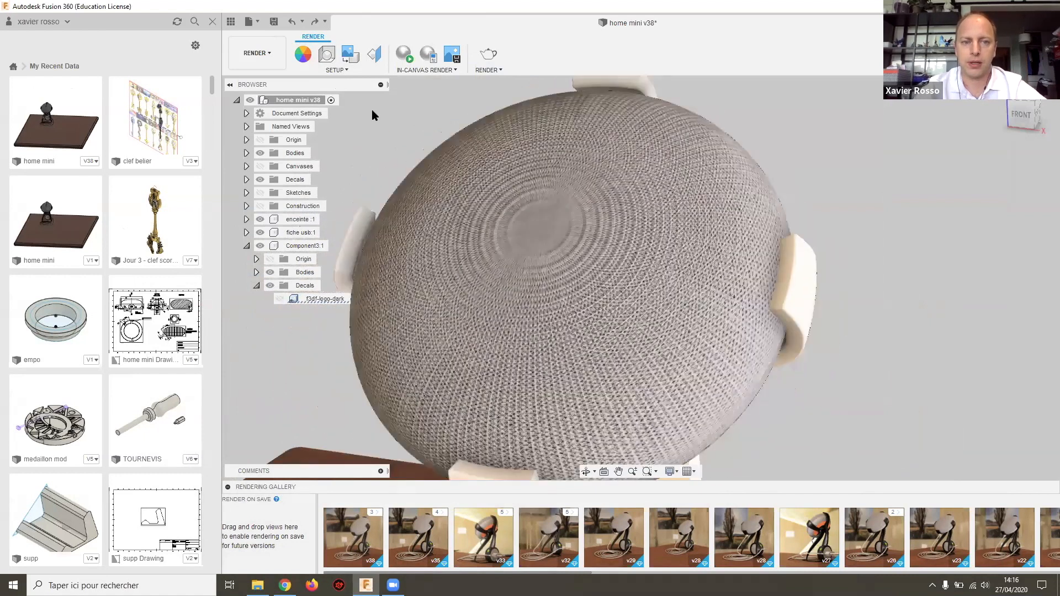
Step: Open Texture Map Controls for the speaker's fabric-covered body and move the dialog over the model
click(375, 57)
click(580, 207)
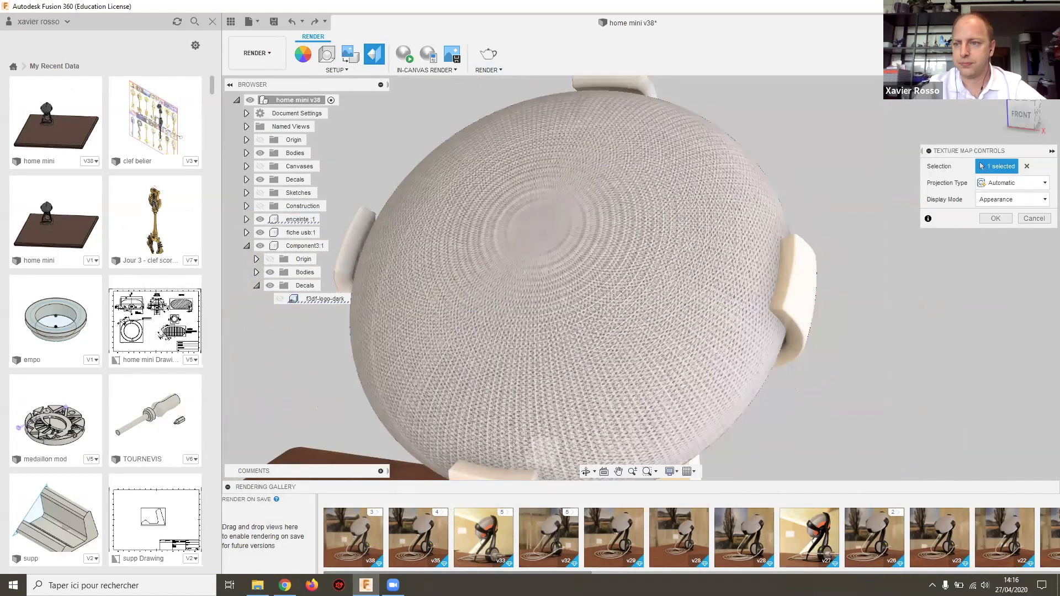
mouse_move(991, 153)
mouse_down()
mouse_move(863, 133)
mouse_move(862, 116)
mouse_move(712, 108)
mouse_move(744, 107)
mouse_up()
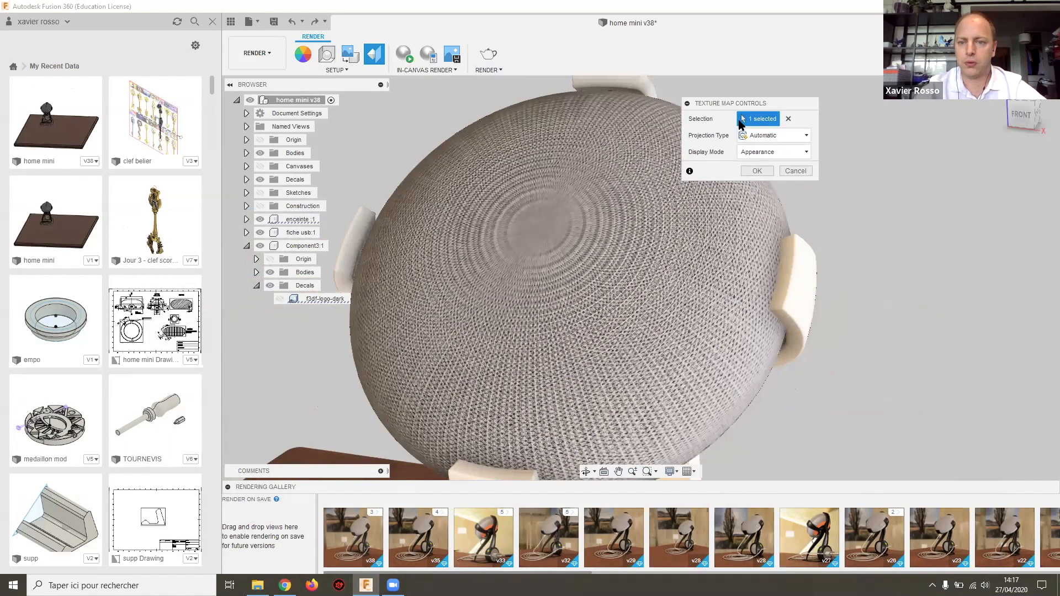
click(765, 135)
click(760, 135)
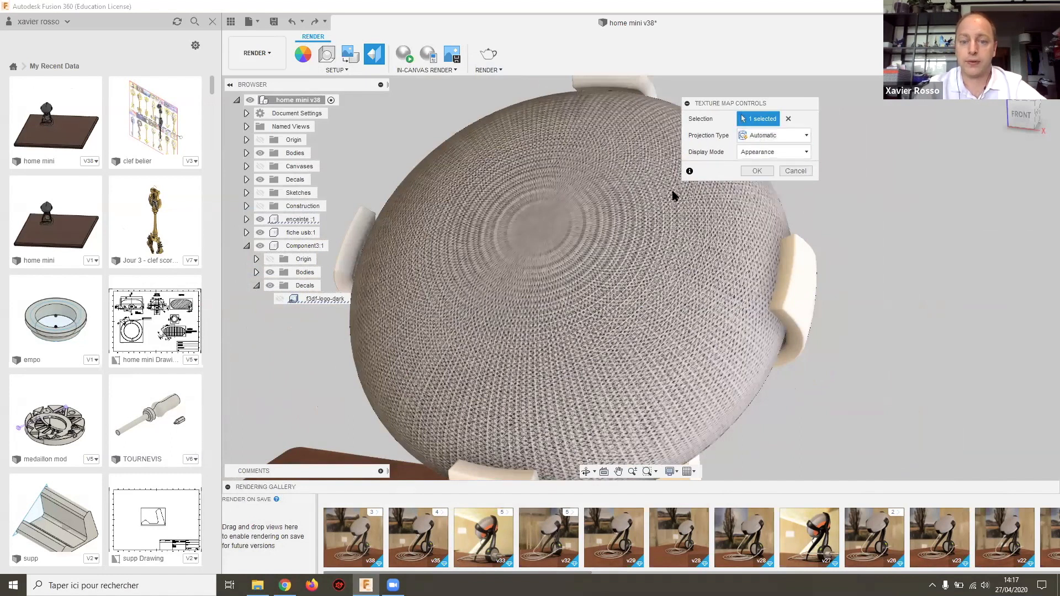
Step: Set the display mode of the speaker body's texture map to UV Diagnostic Texture
scroll(634, 249, down, 2)
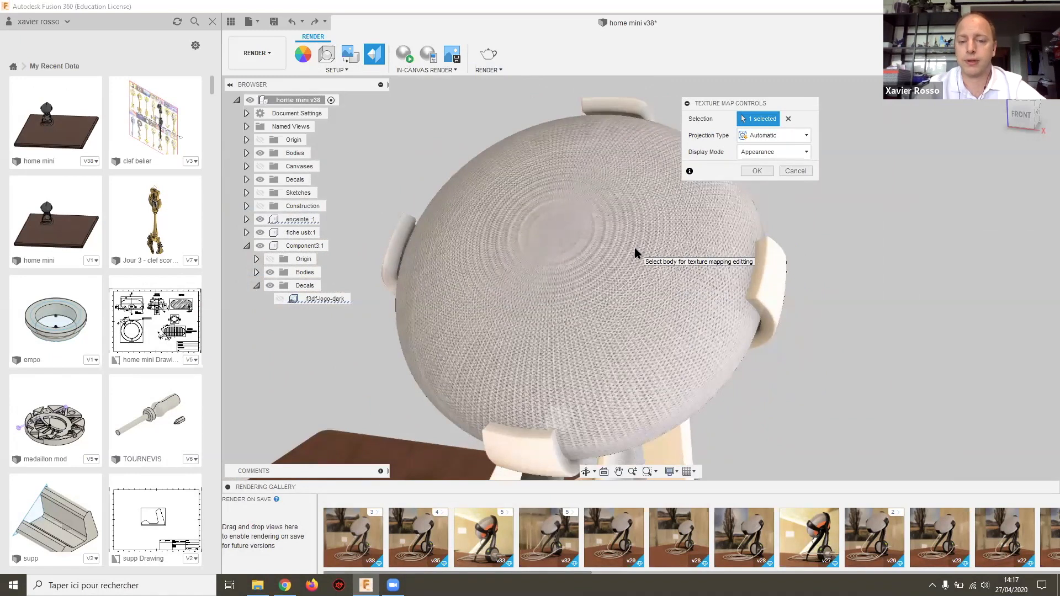
scroll(630, 237, up, 3)
scroll(631, 238, up, 2)
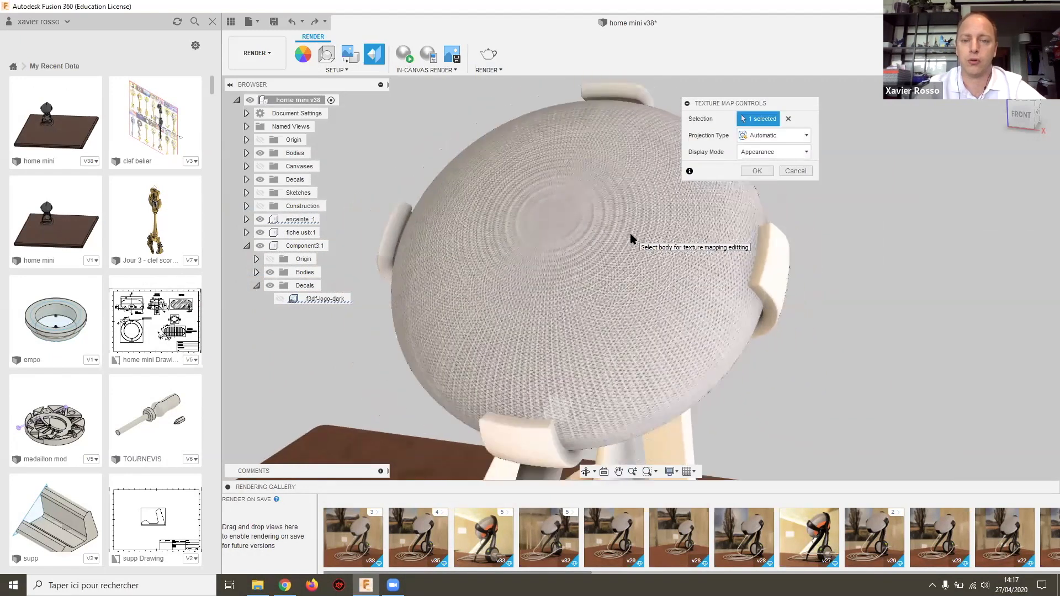
shift+middle_drag(628, 234, 618, 240)
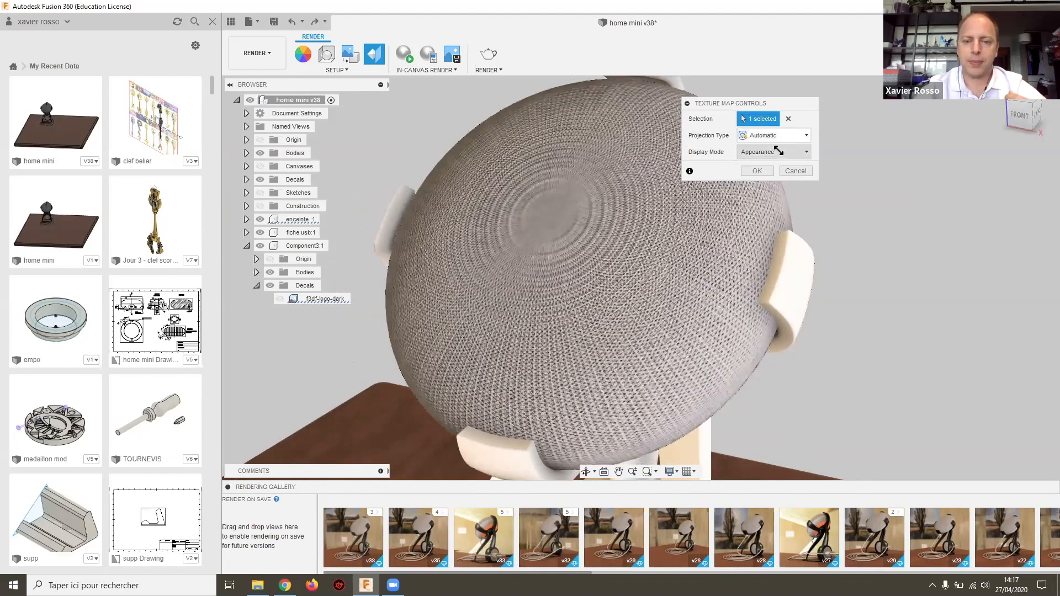
click(778, 150)
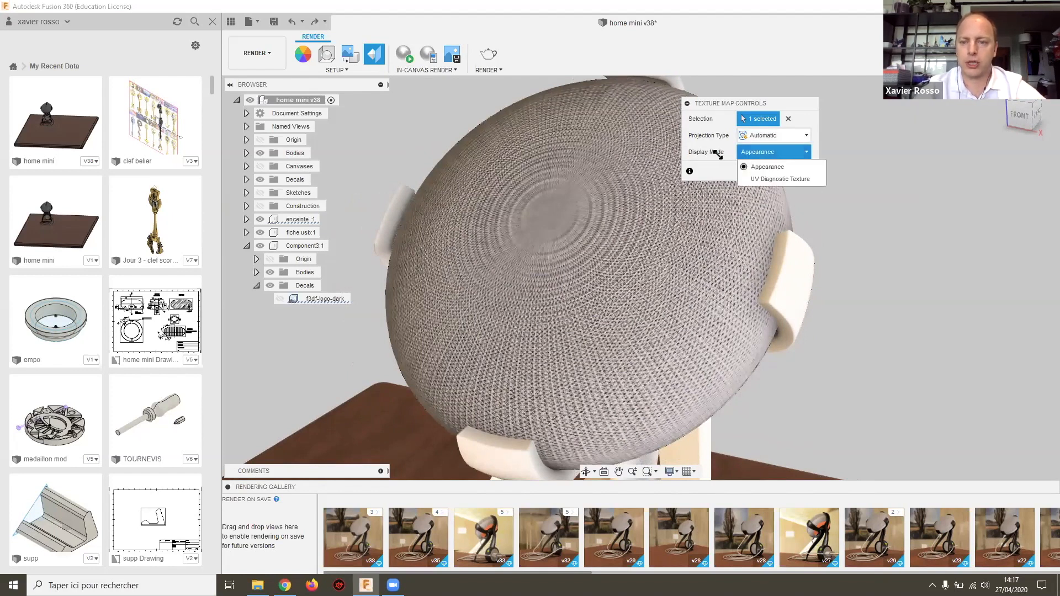
click(778, 179)
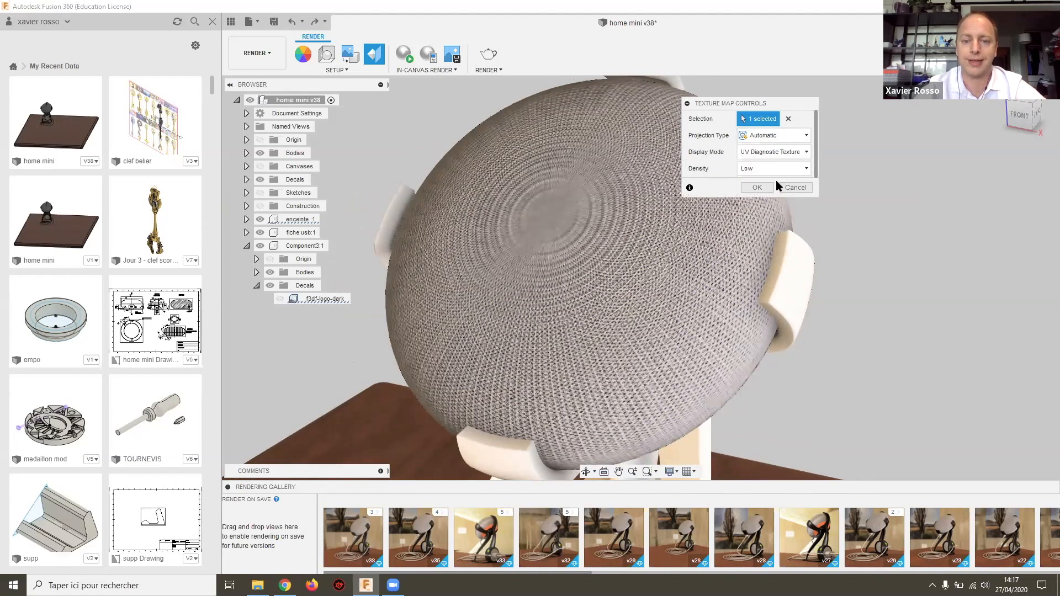
Step: Examine the UV diagnostic pattern around the speaker body under automatic projection and review the available projection types
shift+middle_drag(607, 212, 571, 207)
scroll(485, 247, up, 5)
shift+middle_drag(476, 288, 618, 190)
middle_drag(587, 236, 875, 91)
shift+middle_drag(466, 312, 482, 296)
scroll(484, 301, down, 5)
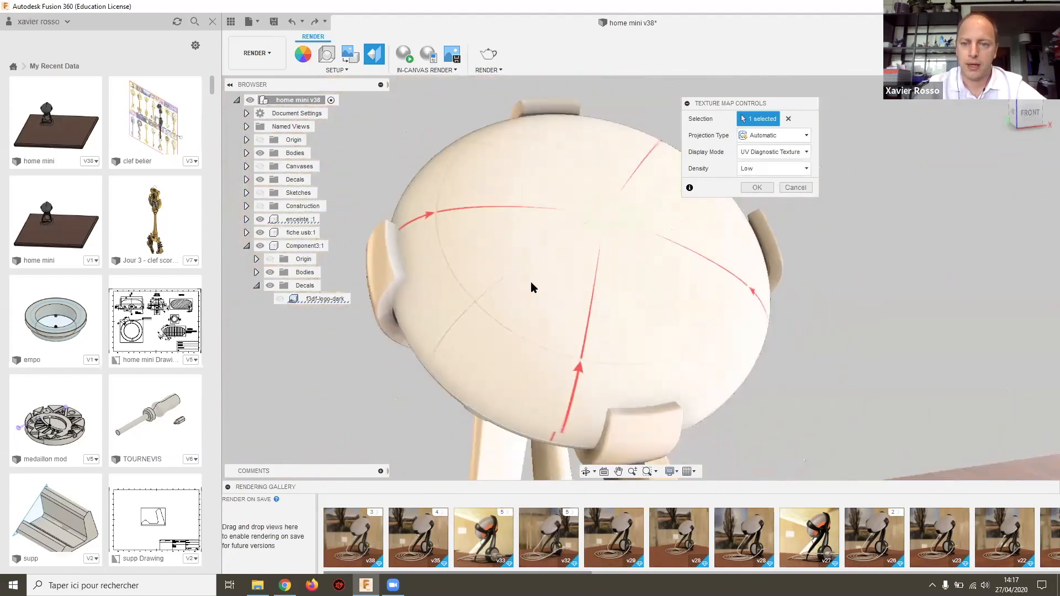
mouse_move(515, 293)
shift+middle_down()
mouse_move(473, 303)
mouse_move(549, 284)
mouse_move(509, 287)
mouse_move(519, 284)
shift+middle_up()
click(762, 136)
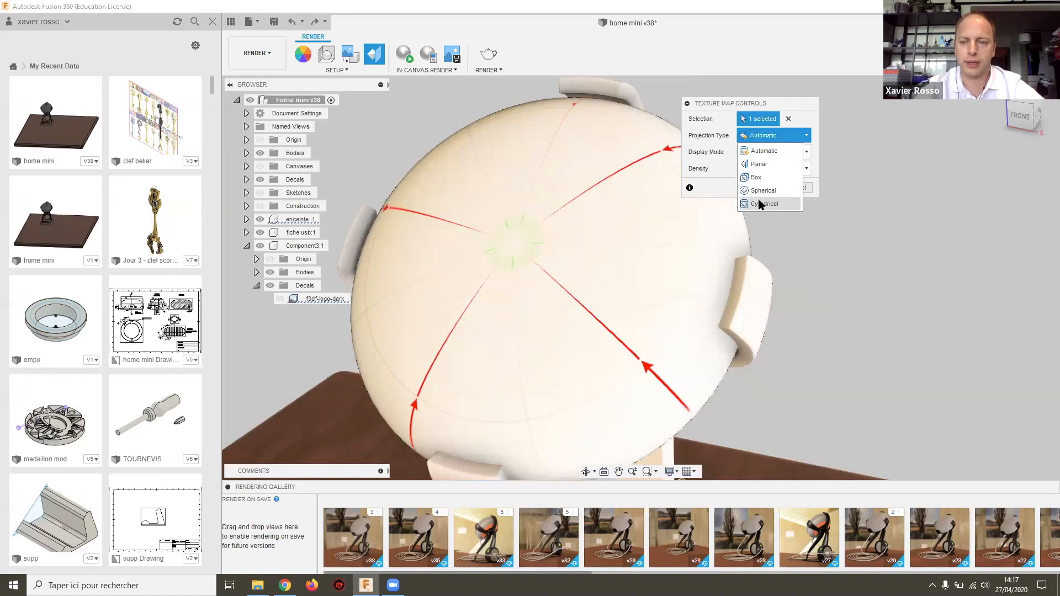
shift+middle_drag(712, 234, 542, 287)
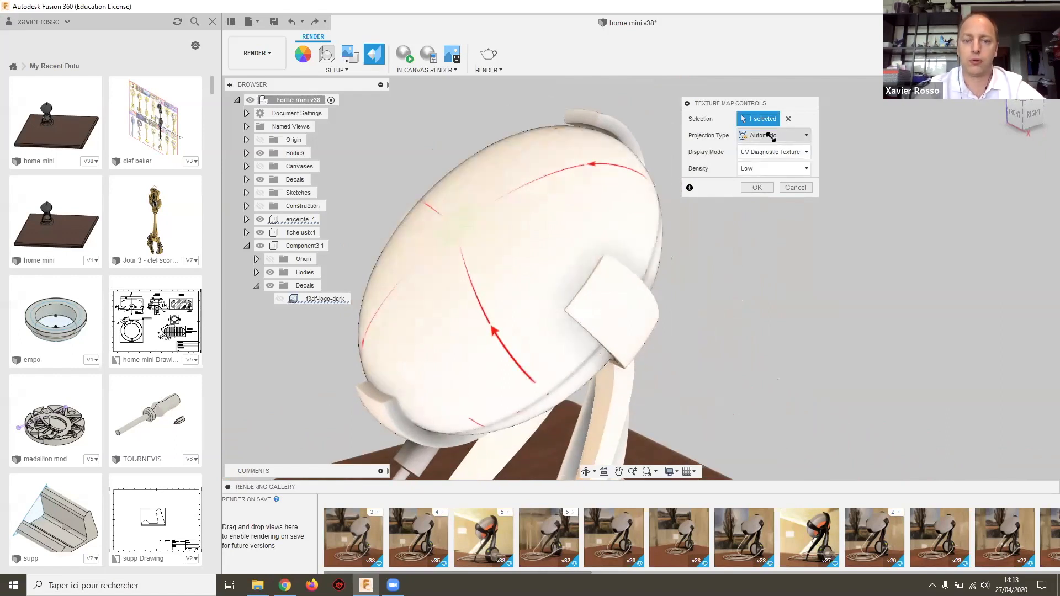
Step: Set the speaker body's projection type to Spherical and pick the projection axis at its centre
click(771, 136)
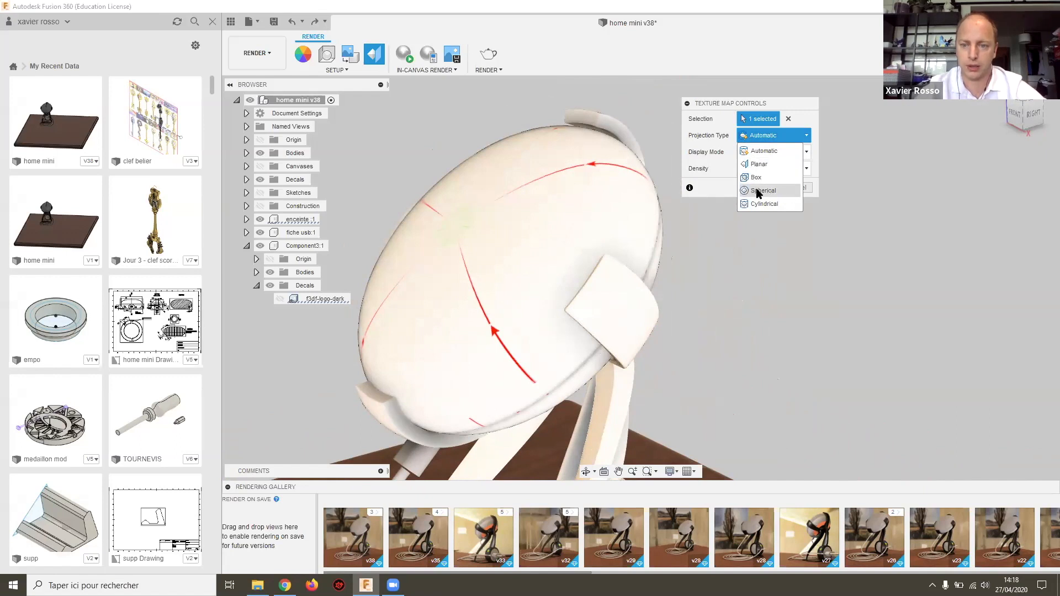
click(763, 191)
shift+middle_drag(523, 245, 606, 263)
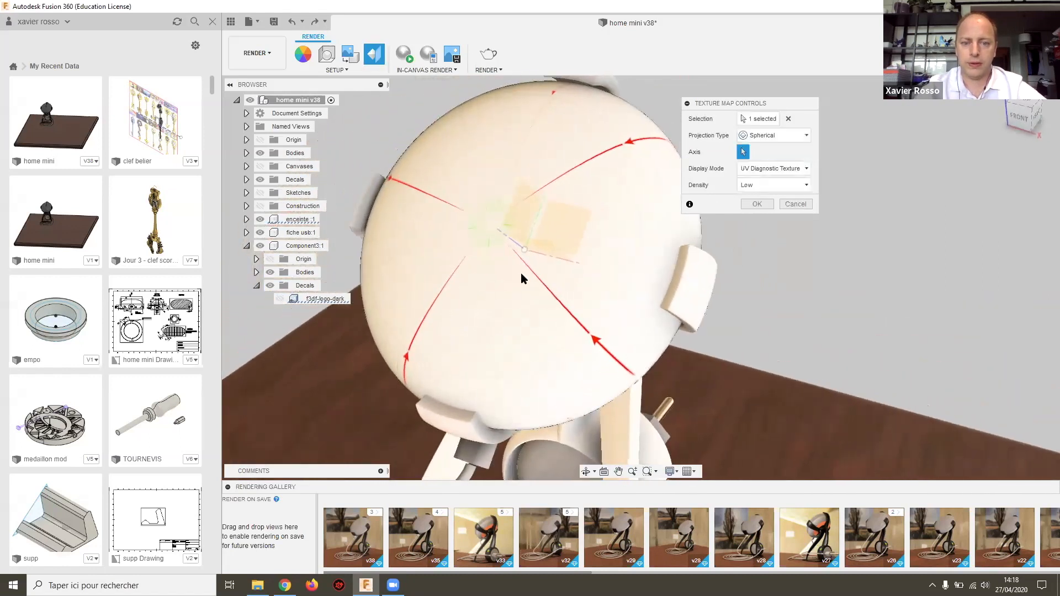
scroll(518, 275, up, 5)
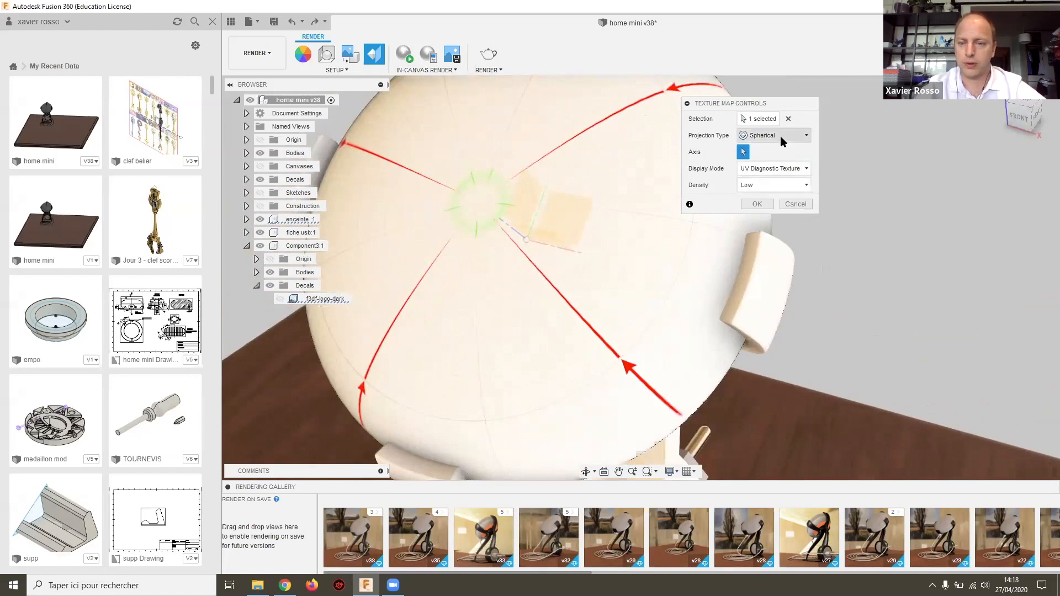
click(562, 252)
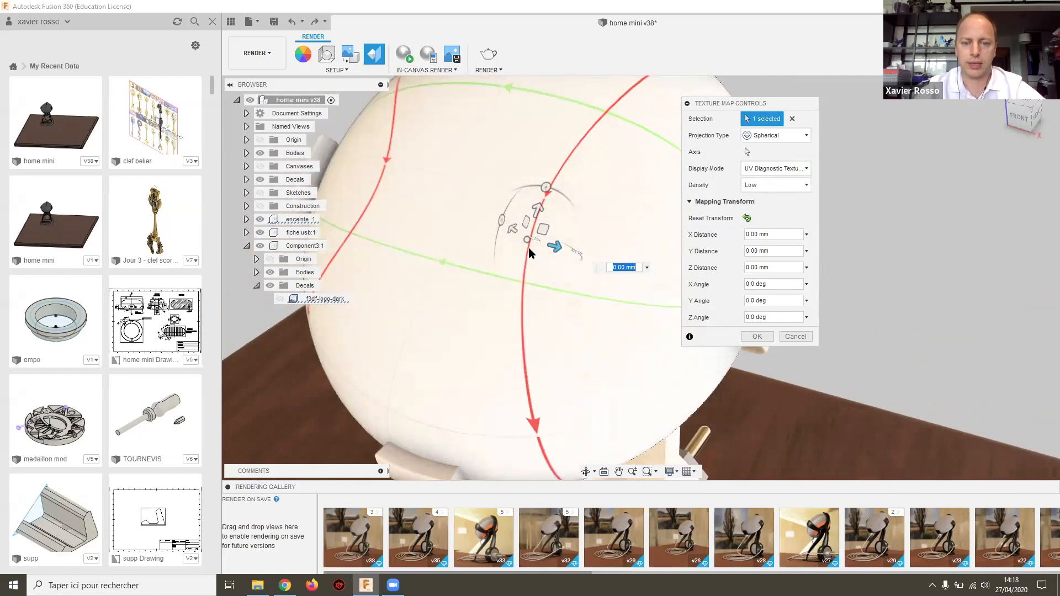
Step: Reselect the axis of the speaker body's spherical projection, picking the horizontal origin axis
scroll(528, 248, down, 2)
scroll(528, 247, up, 3)
middle_drag(522, 282, 545, 270)
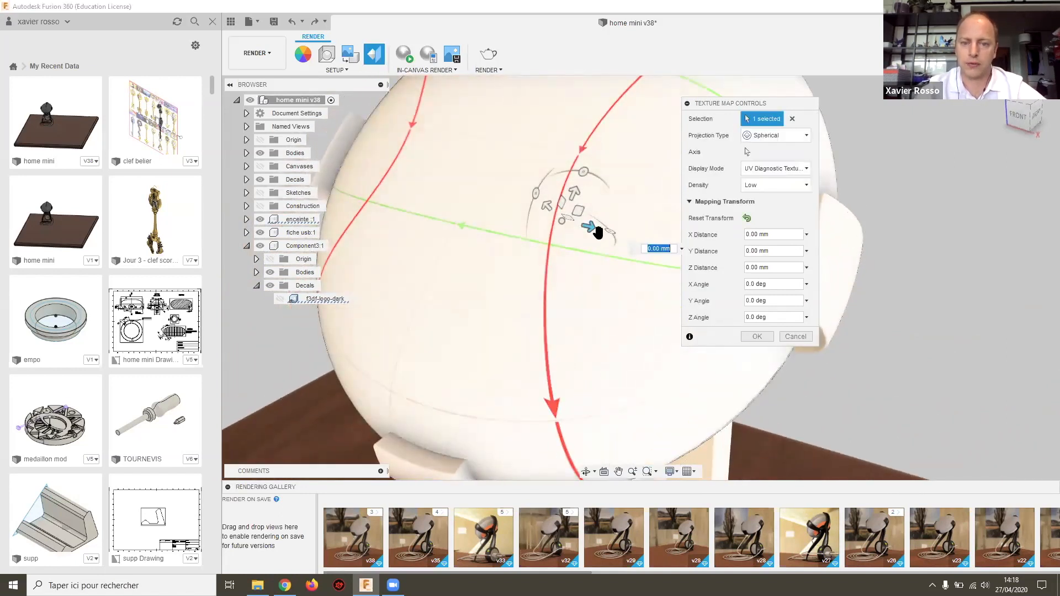
shift+middle_drag(561, 253, 459, 228)
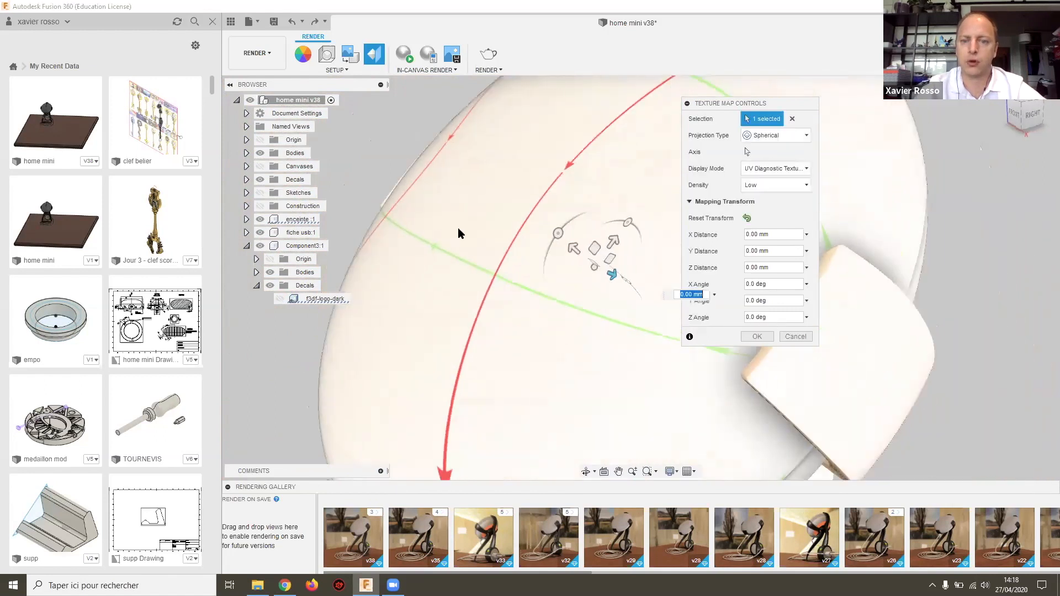
scroll(458, 227, up, 2)
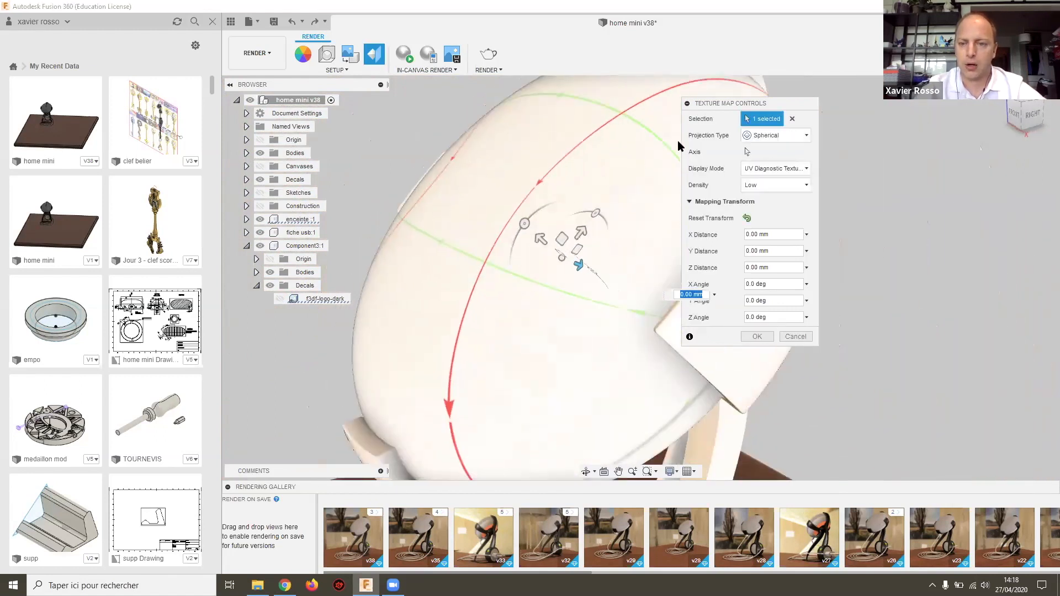
click(748, 151)
shift+middle_drag(601, 260, 812, 135)
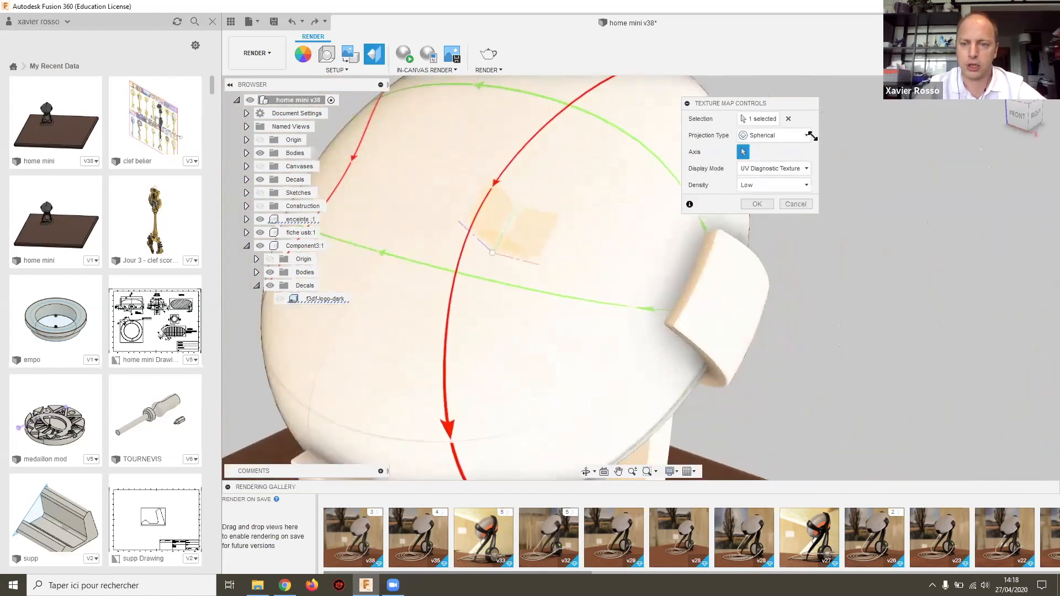
click(518, 266)
Step: Shift the spherical mapping on the speaker body to a Y distance of about -18.8 mm
shift+middle_drag(558, 325, 541, 279)
drag(529, 258, 584, 303)
mouse_move(523, 280)
shift+middle_down()
mouse_move(591, 293)
mouse_move(623, 287)
mouse_move(541, 272)
shift+middle_up()
drag(545, 268, 591, 229)
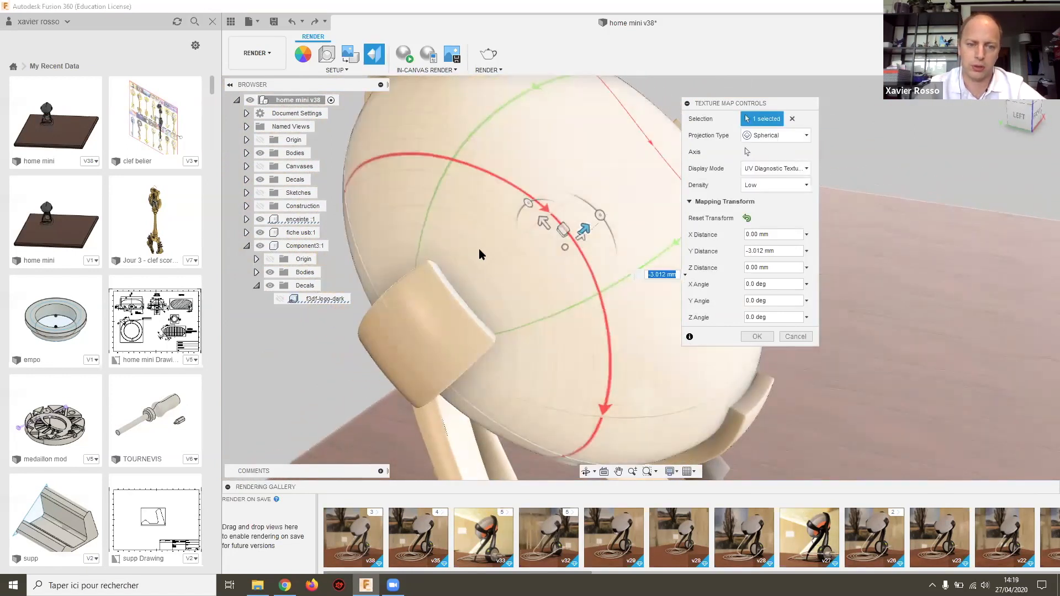
drag(588, 227, 540, 269)
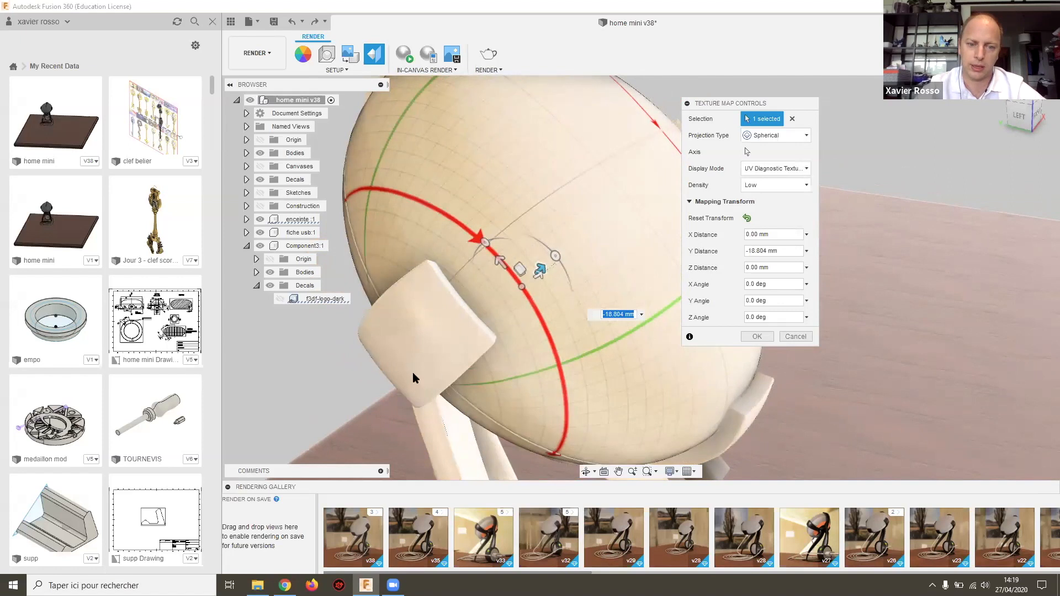
Step: Set the display mode of the speaker body's texture map back to Appearance
scroll(475, 313, down, 3)
shift+middle_drag(468, 357, 437, 325)
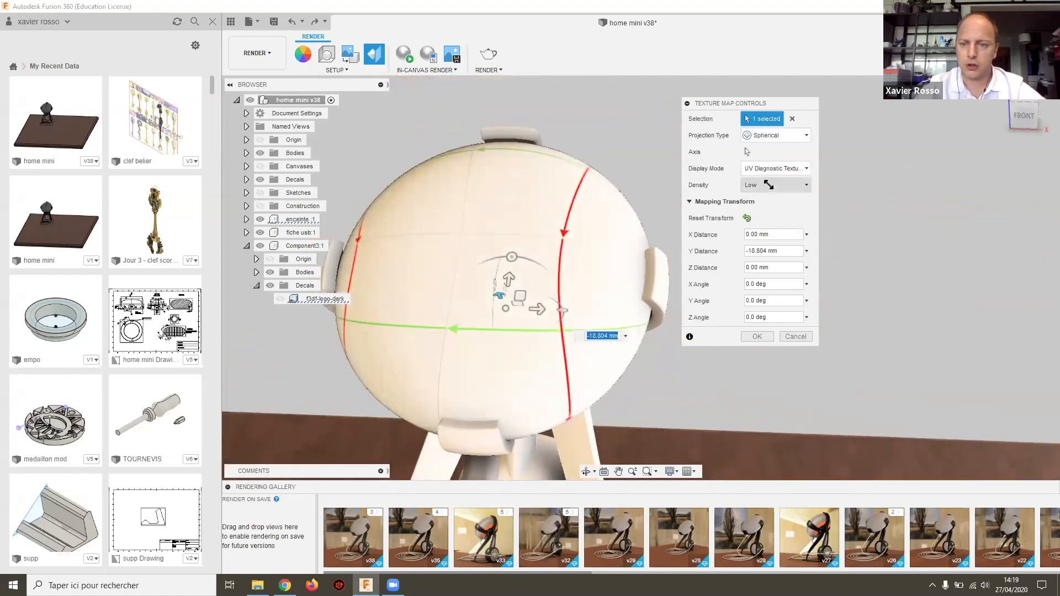
click(774, 168)
click(773, 184)
Step: Shift the fabric texture on the speaker body to a Y distance of about -29.7 mm and accept the mapping
shift+middle_drag(662, 209, 516, 284)
drag(522, 288, 535, 302)
shift+middle_drag(611, 280, 413, 254)
scroll(488, 261, down, 3)
shift+middle_drag(509, 270, 495, 247)
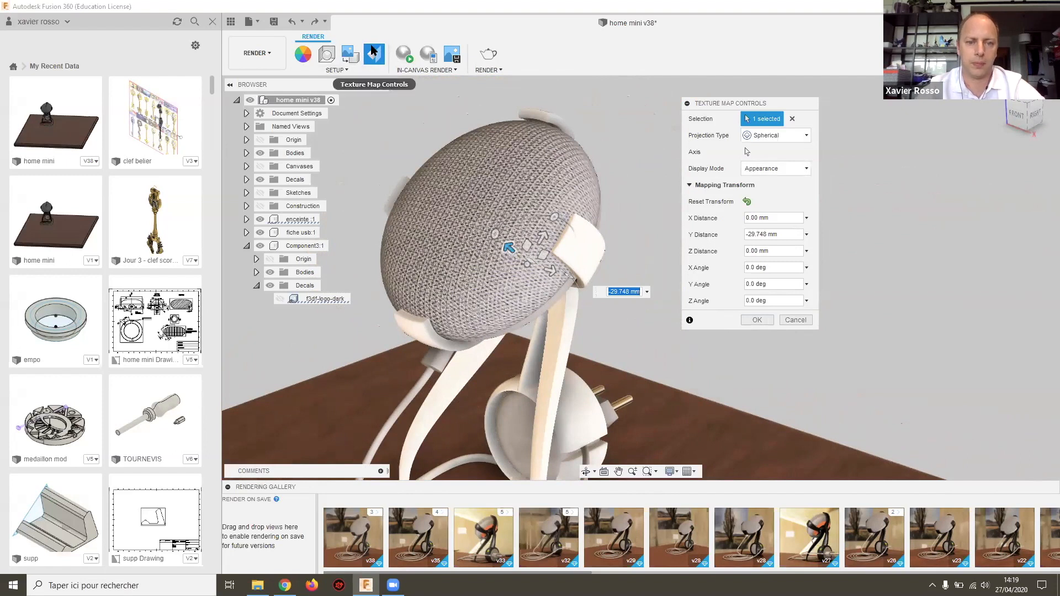
shift+middle_drag(514, 183, 542, 162)
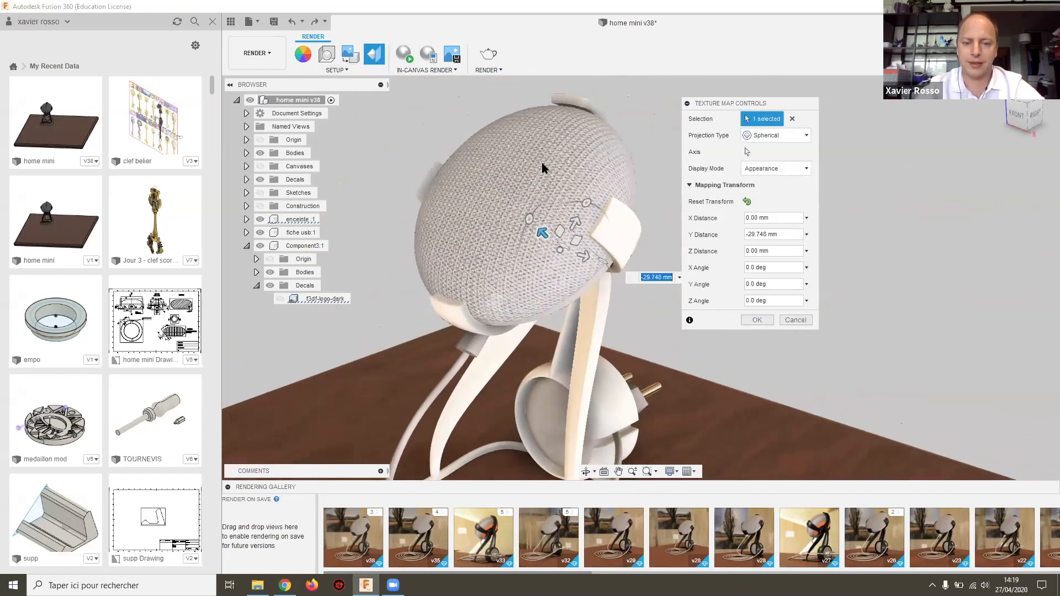
scroll(540, 164, up, 2)
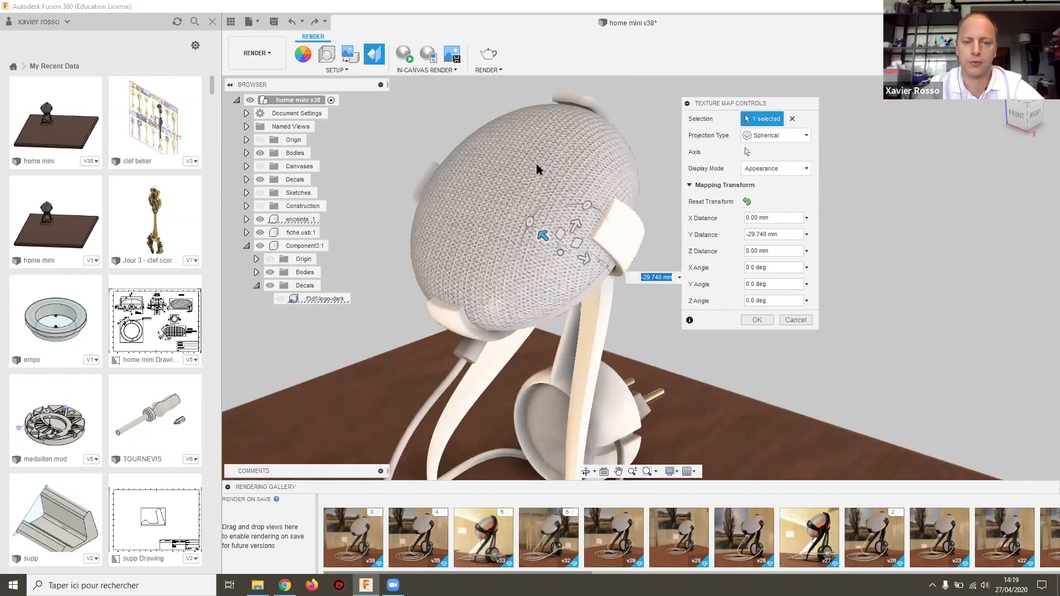
middle_drag(538, 187, 542, 174)
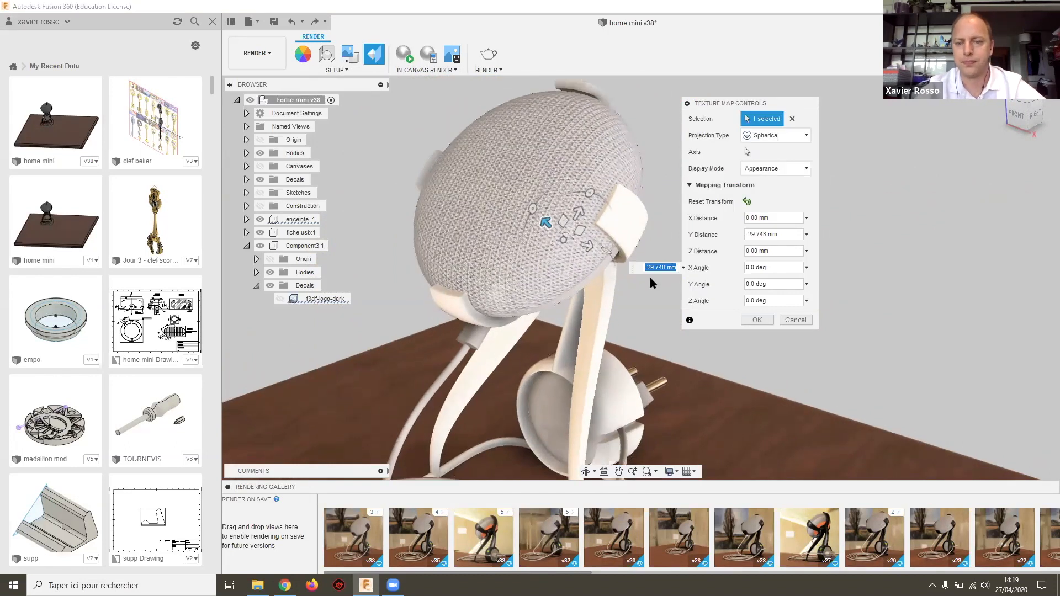
click(750, 321)
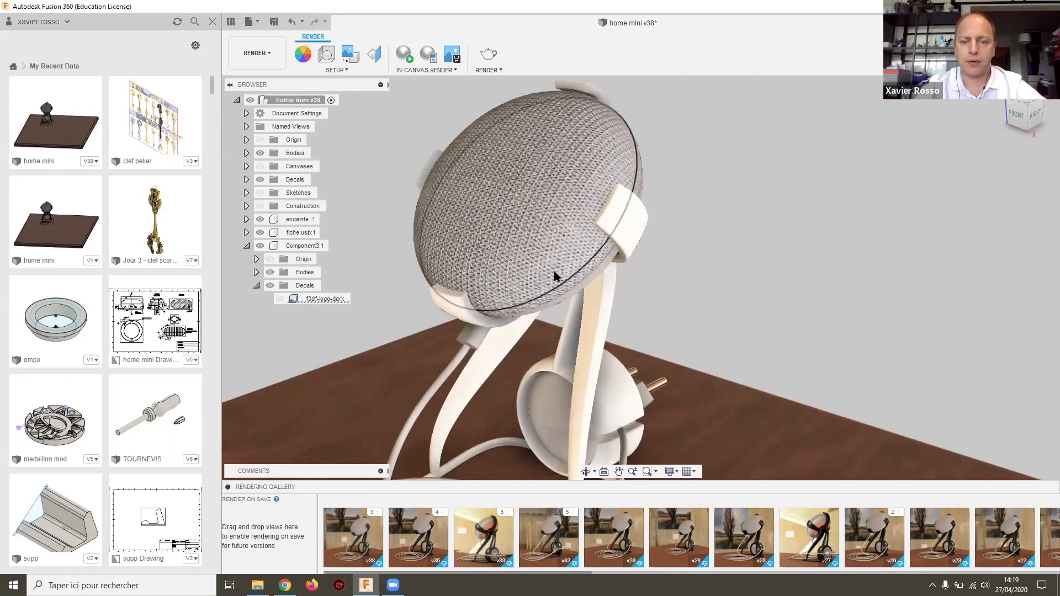
Step: Open Texture Map Controls for the speaker's stand and set its display mode to UV Diagnostic Texture
scroll(558, 271, down, 3)
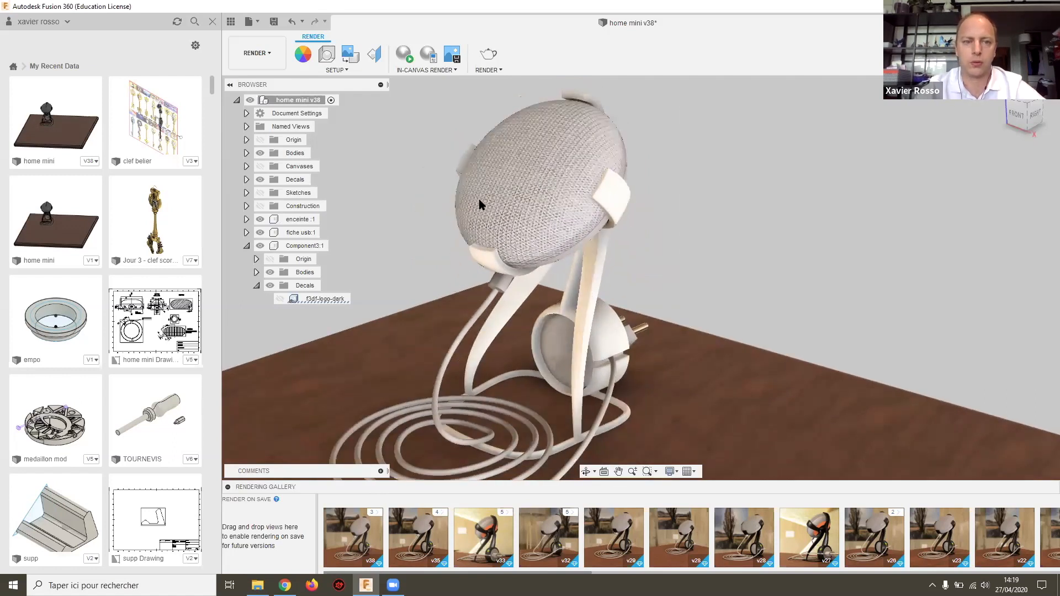
click(374, 53)
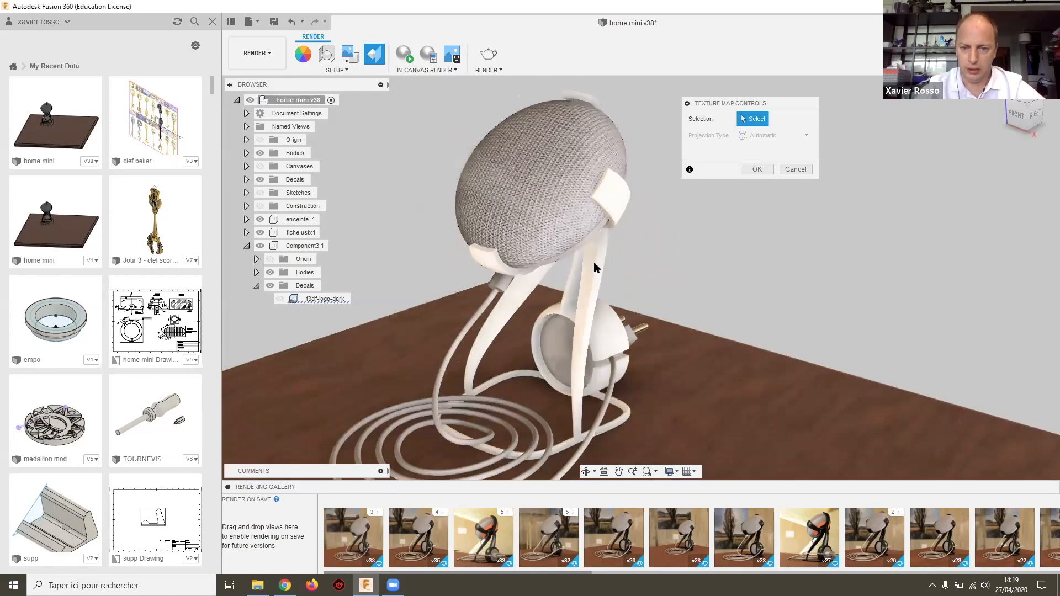
click(595, 261)
click(764, 186)
click(764, 215)
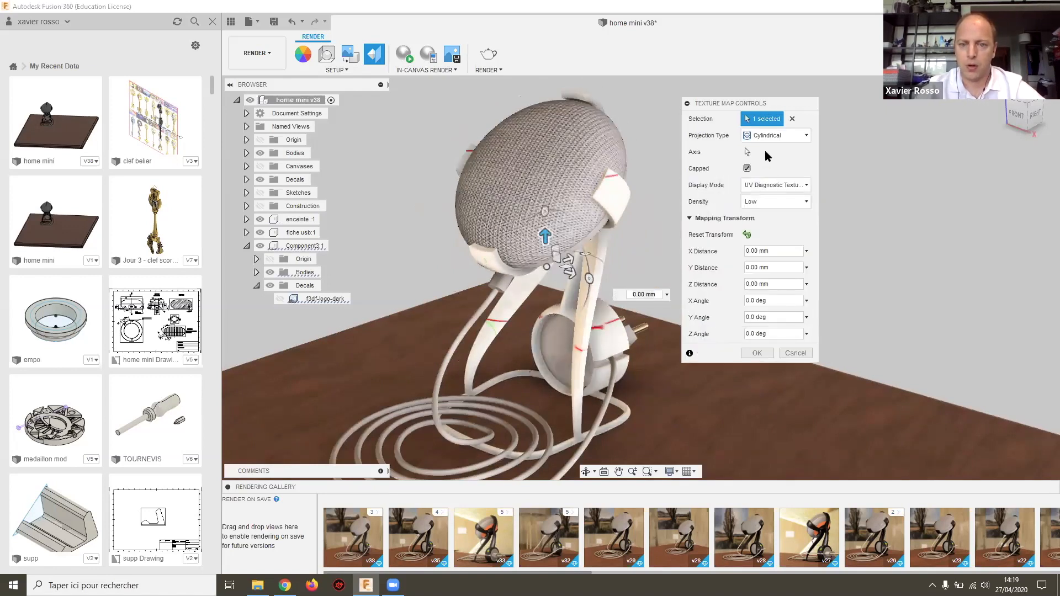
Step: Set the density of the stand's UV diagnostic texture to Medium
scroll(565, 336, up, 3)
scroll(565, 336, up, 5)
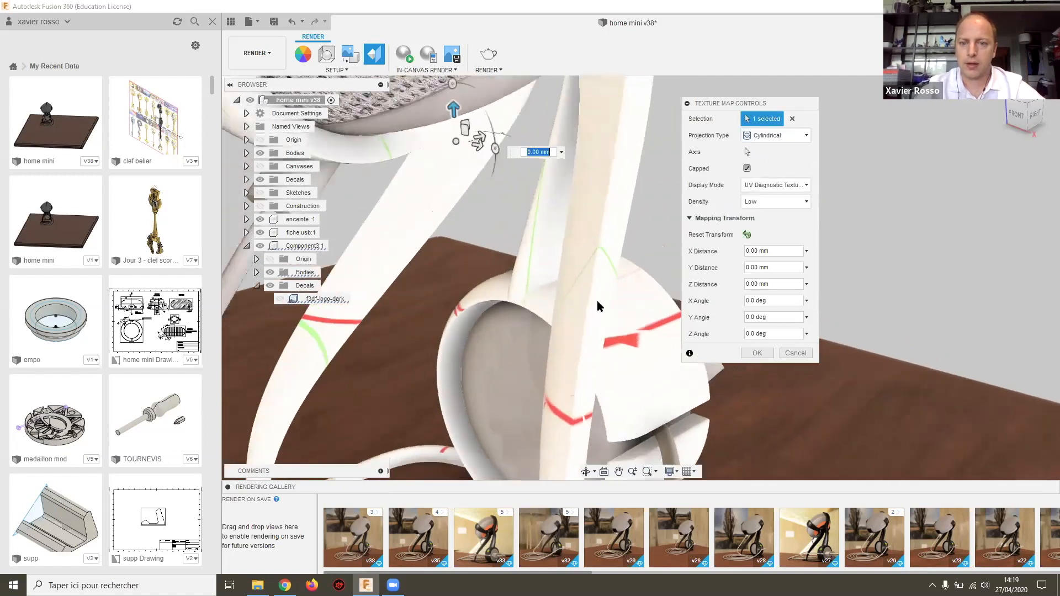
scroll(598, 302, down, 5)
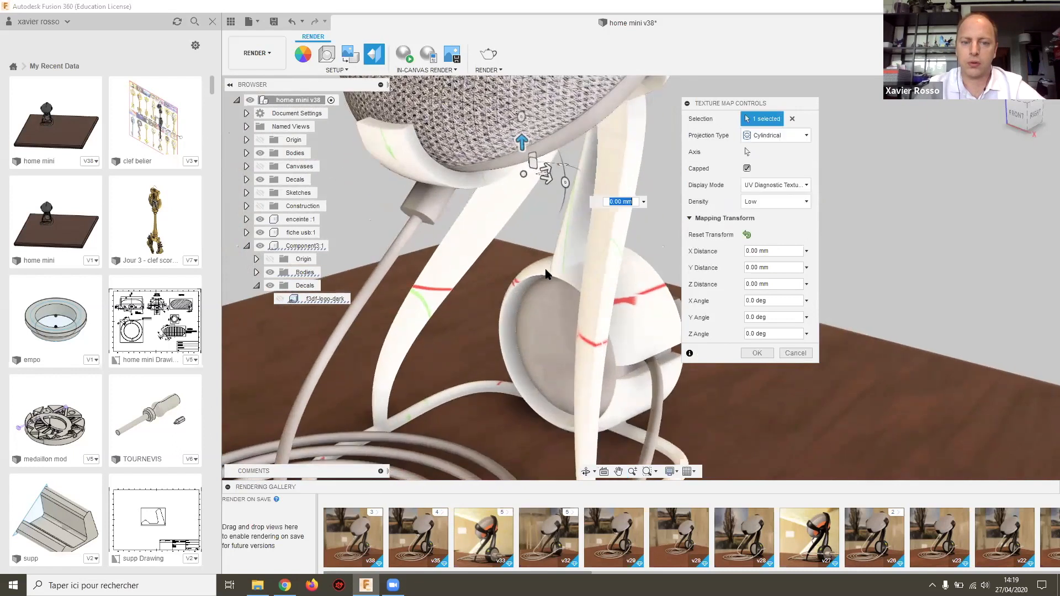
scroll(547, 274, up, 3)
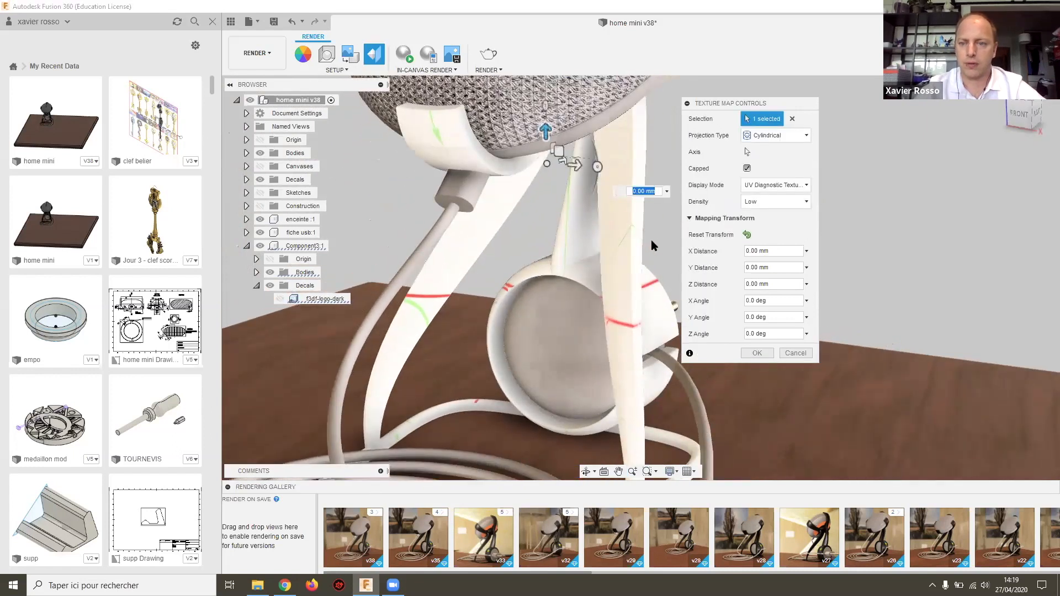
click(774, 201)
click(764, 229)
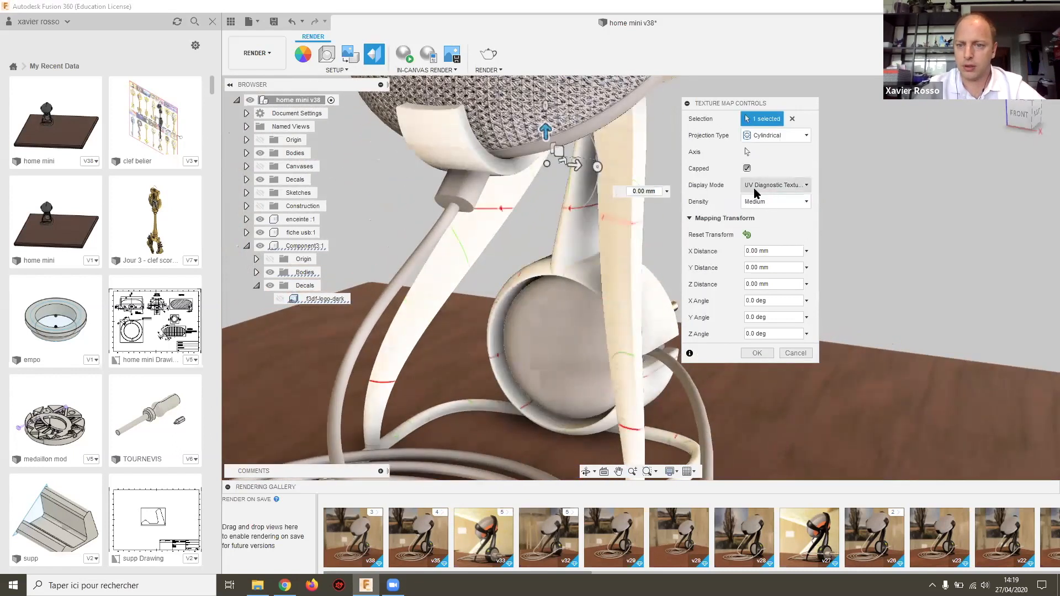
Step: Try the Automatic projection type on the stand's texture map and examine the diagnostic grid around the legs and plug holder
shift+middle_drag(695, 258, 590, 354)
click(765, 137)
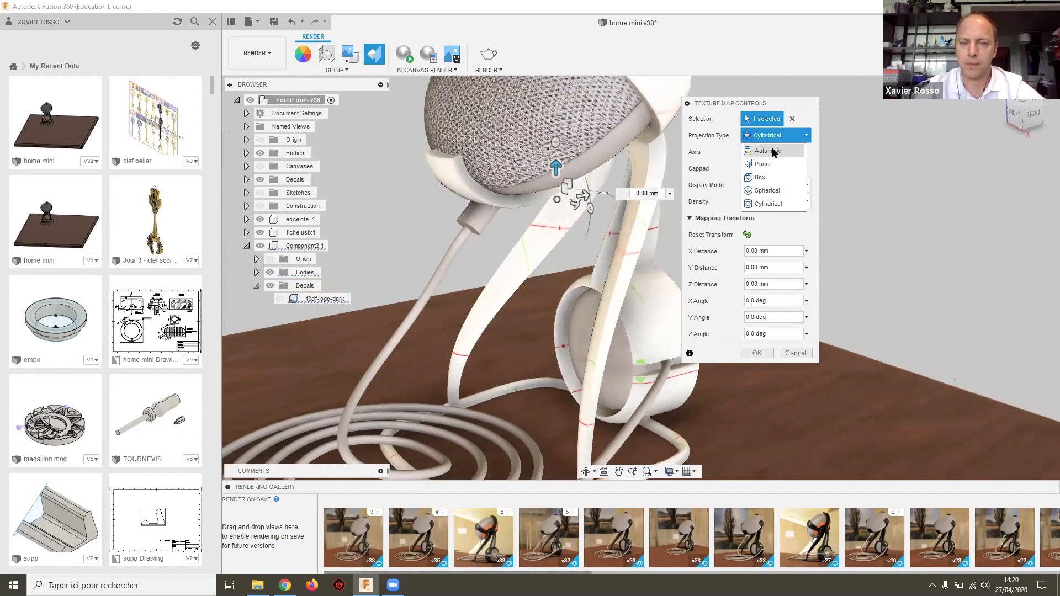
click(773, 148)
shift+middle_drag(574, 283, 613, 285)
scroll(674, 288, up, 4)
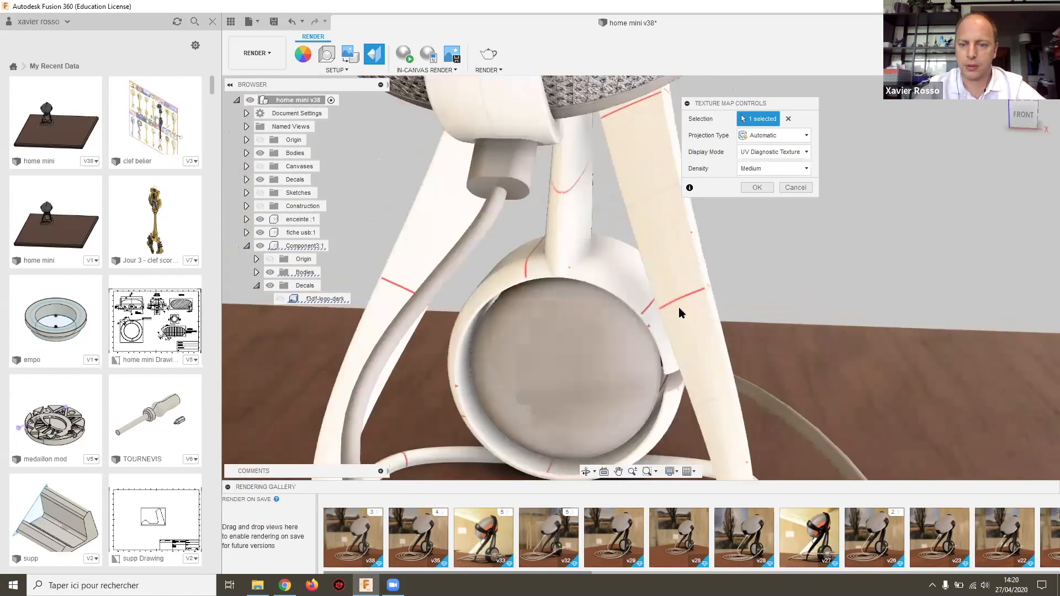
shift+middle_drag(632, 210, 599, 254)
scroll(587, 254, up, 3)
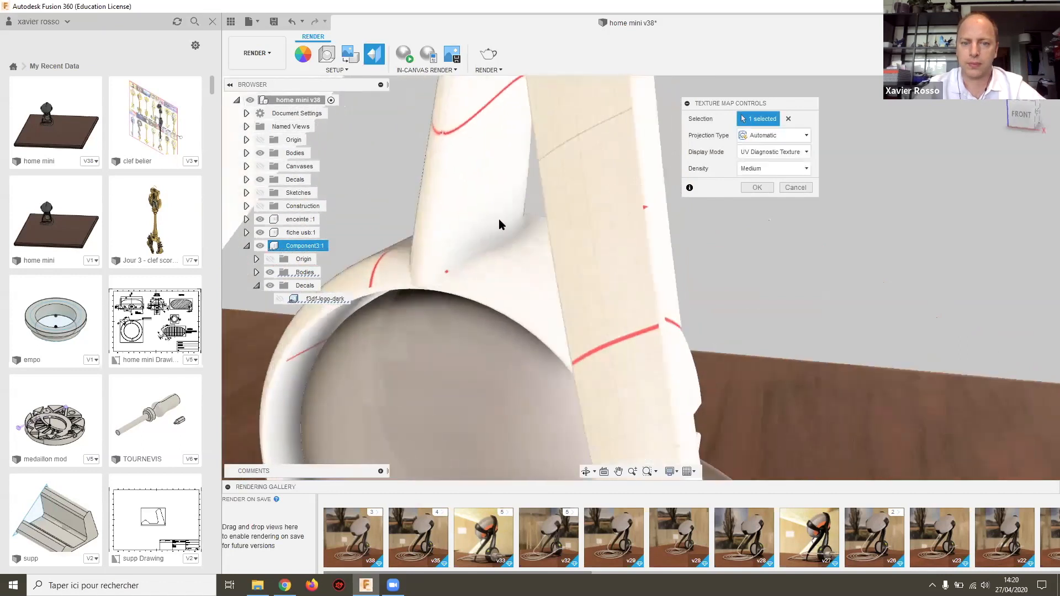
scroll(486, 215, up, 6)
middle_drag(391, 248, 425, 332)
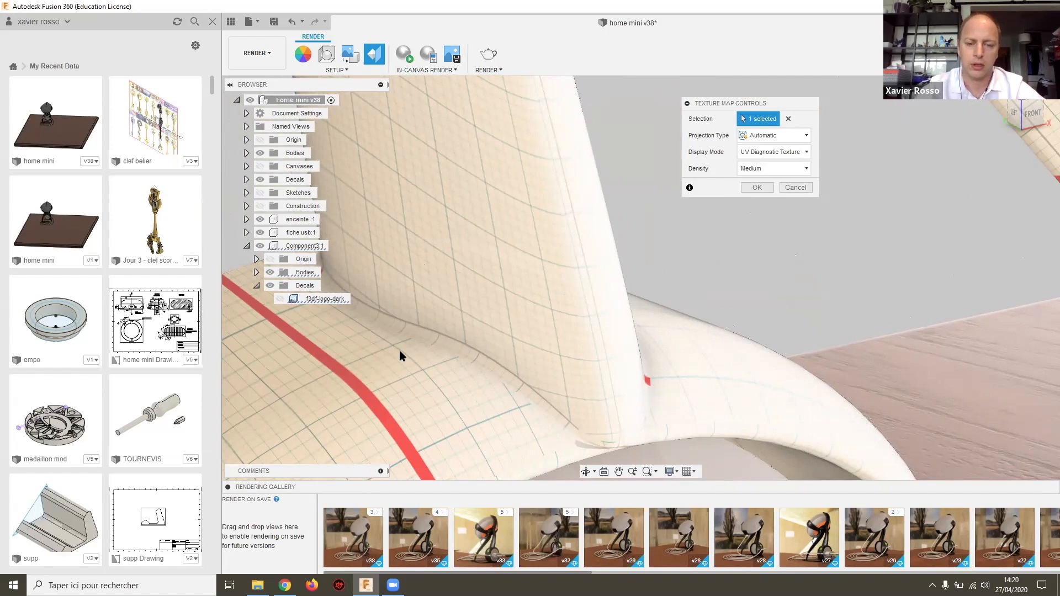
scroll(403, 348, down, 5)
middle_drag(457, 334, 542, 281)
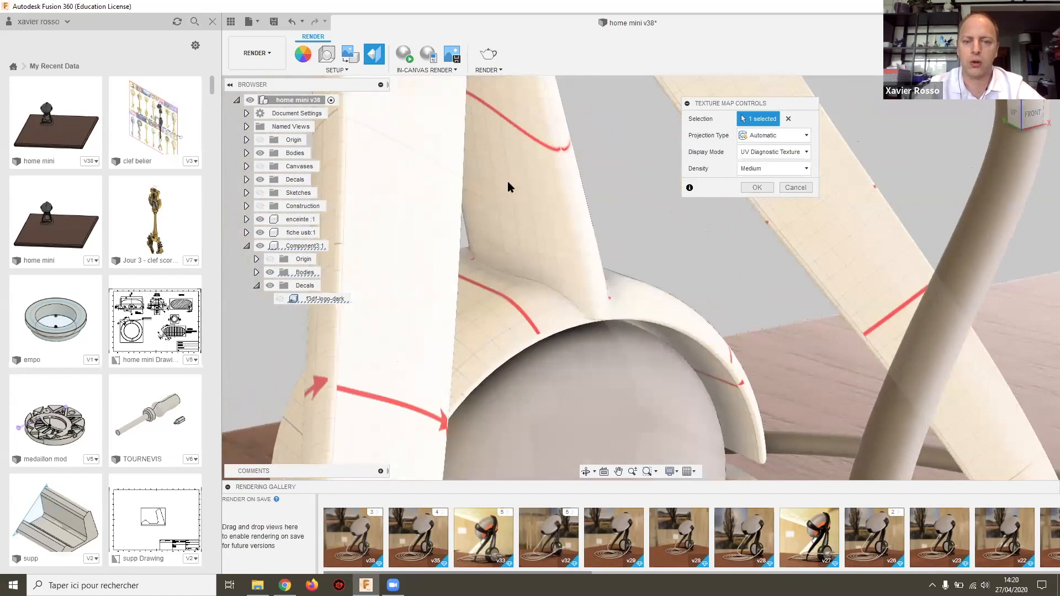
Step: Set the stand's texture projection type to Cylindrical and accept the mapping
click(772, 135)
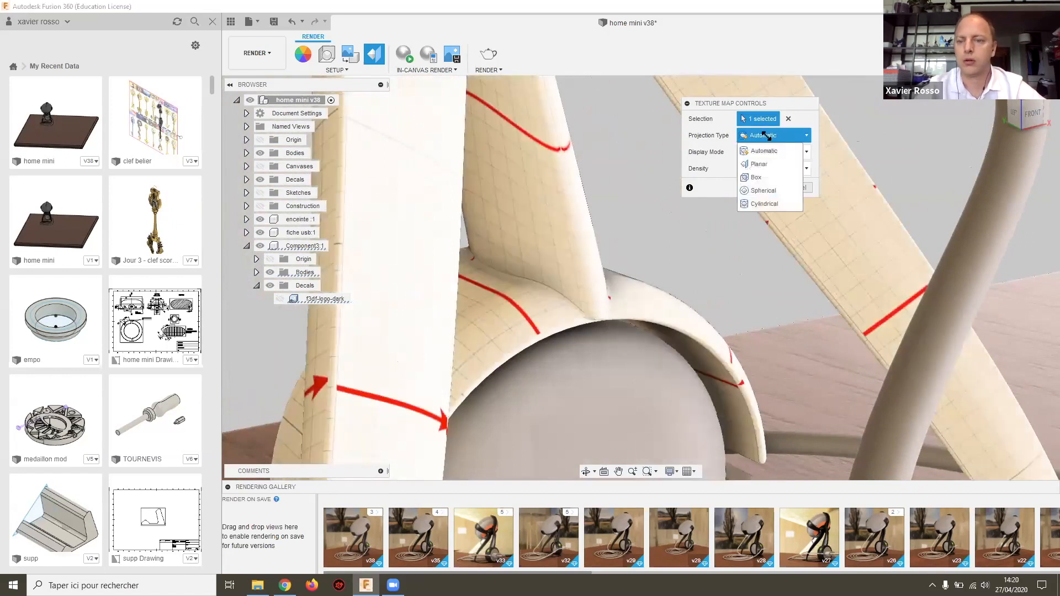
click(767, 203)
scroll(588, 279, down, 5)
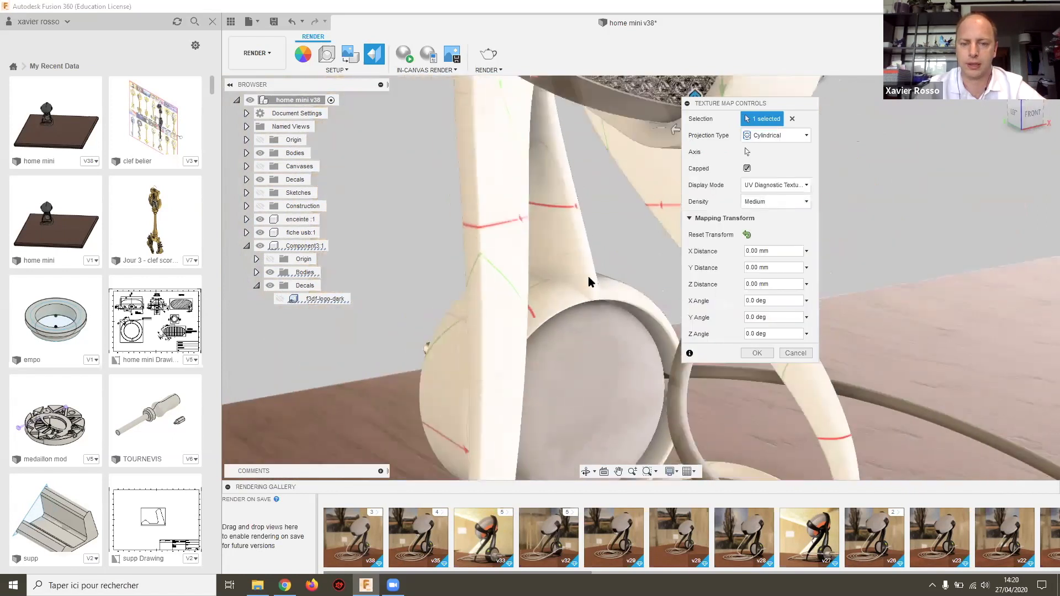
scroll(595, 279, down, 2)
middle_drag(595, 278, 376, 287)
click(757, 352)
Step: Open the Appearance settings and move them clear of the speaker model
scroll(571, 314, down, 5)
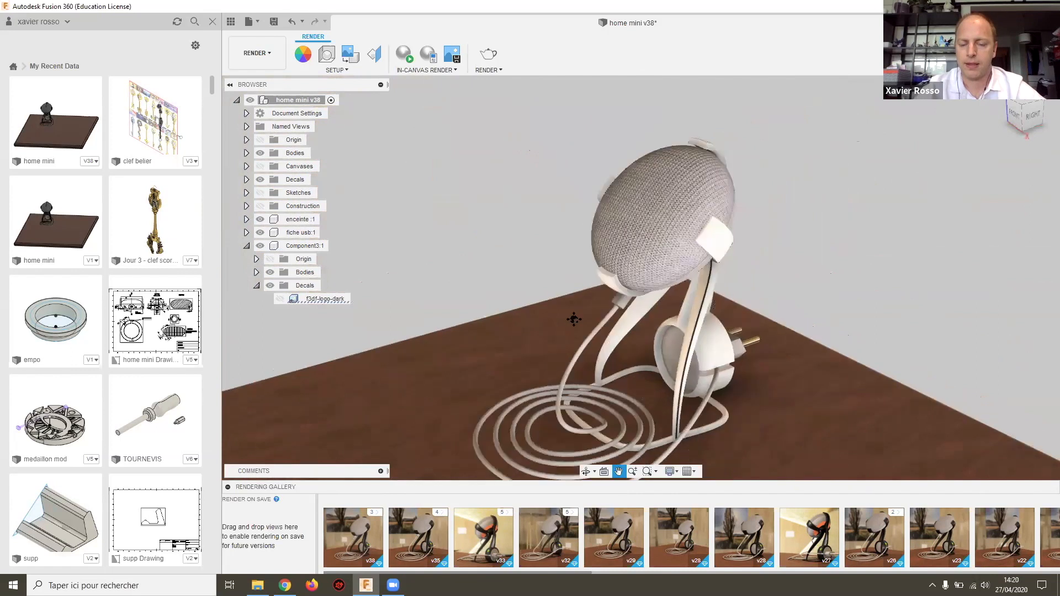
scroll(546, 331, down, 3)
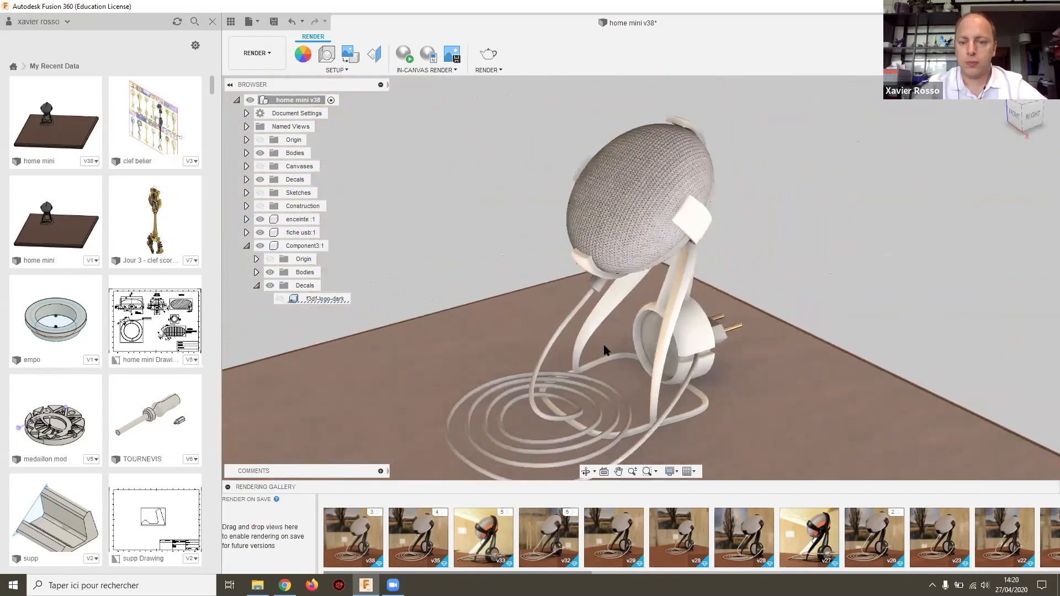
middle_drag(608, 352, 572, 330)
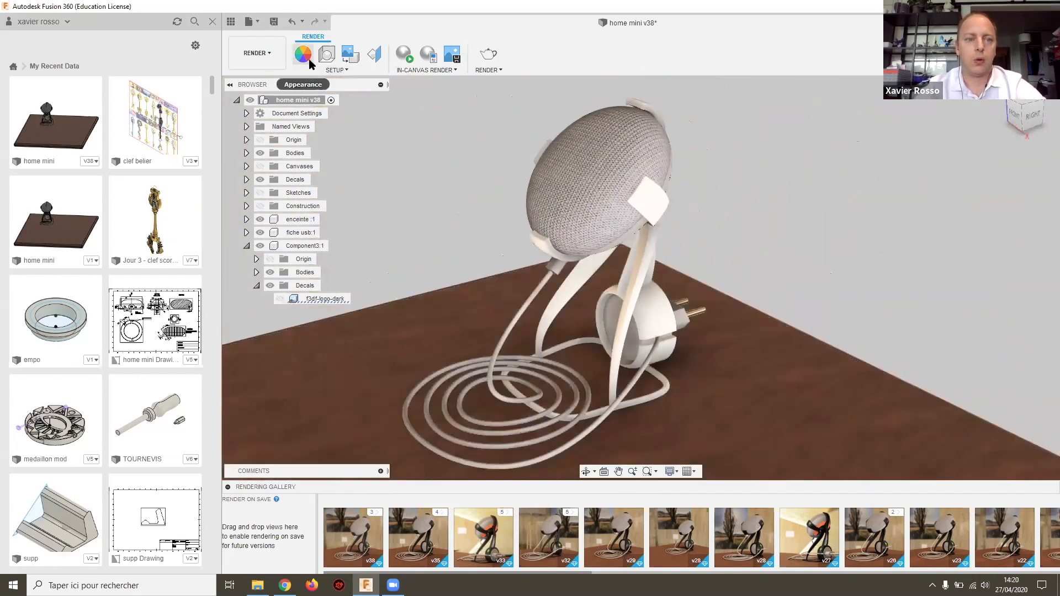
click(307, 60)
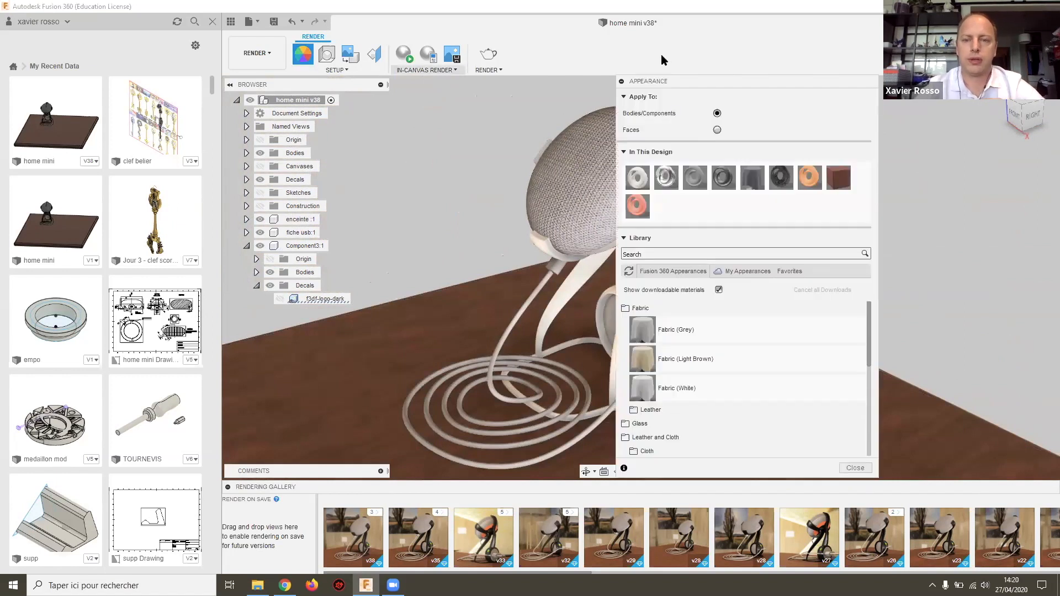
drag(761, 87, 916, 86)
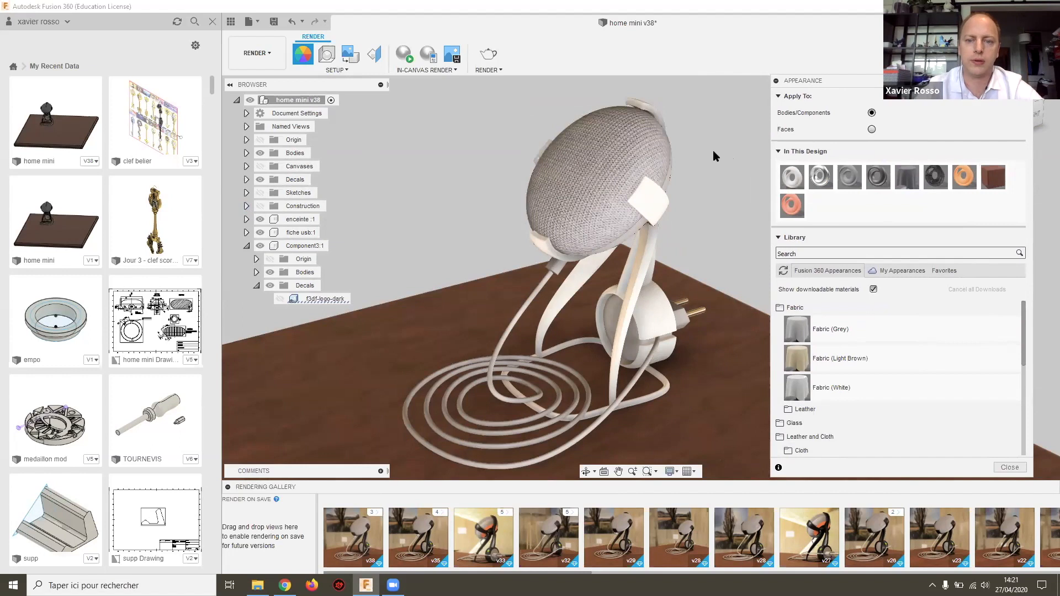
scroll(710, 155, up, 2)
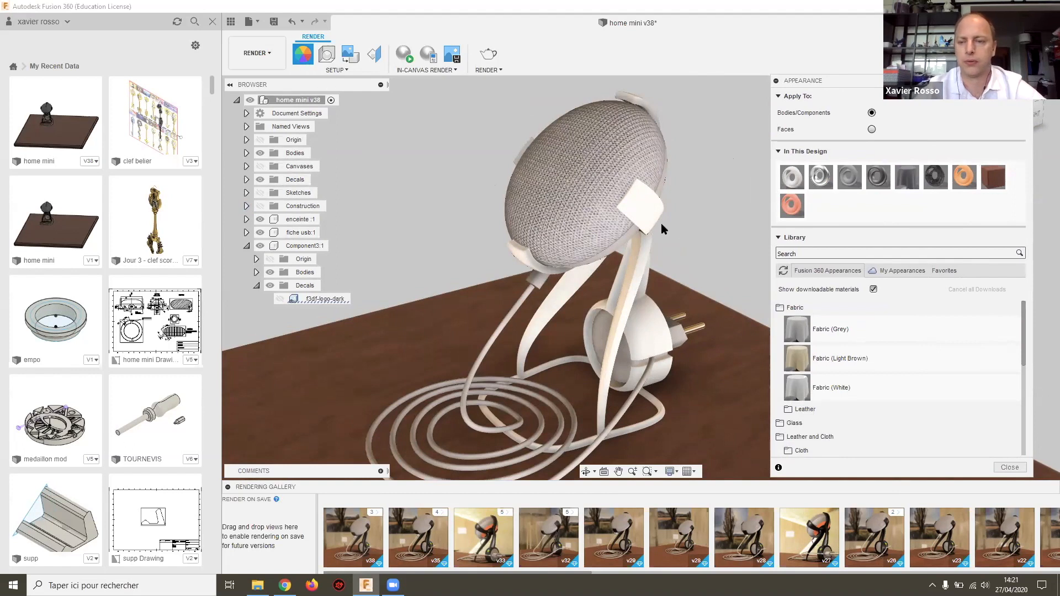
Step: Browse the appearance library's Fabric and Leather and Cloth categories, collapsing Cloth and Fabric and expanding Leather
scroll(699, 254, down, 3)
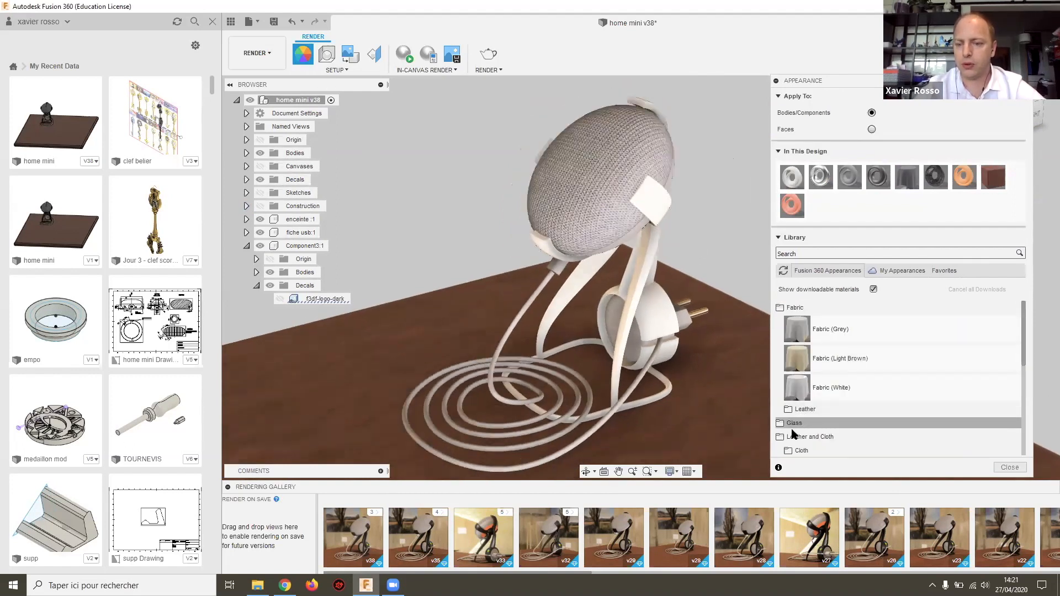
scroll(808, 397, down, 3)
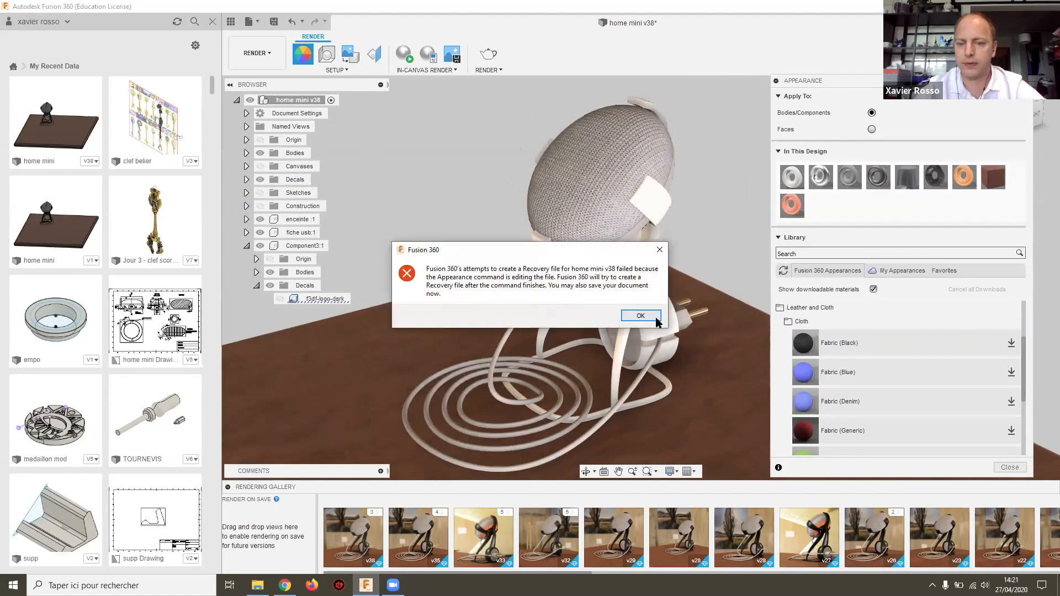
click(641, 319)
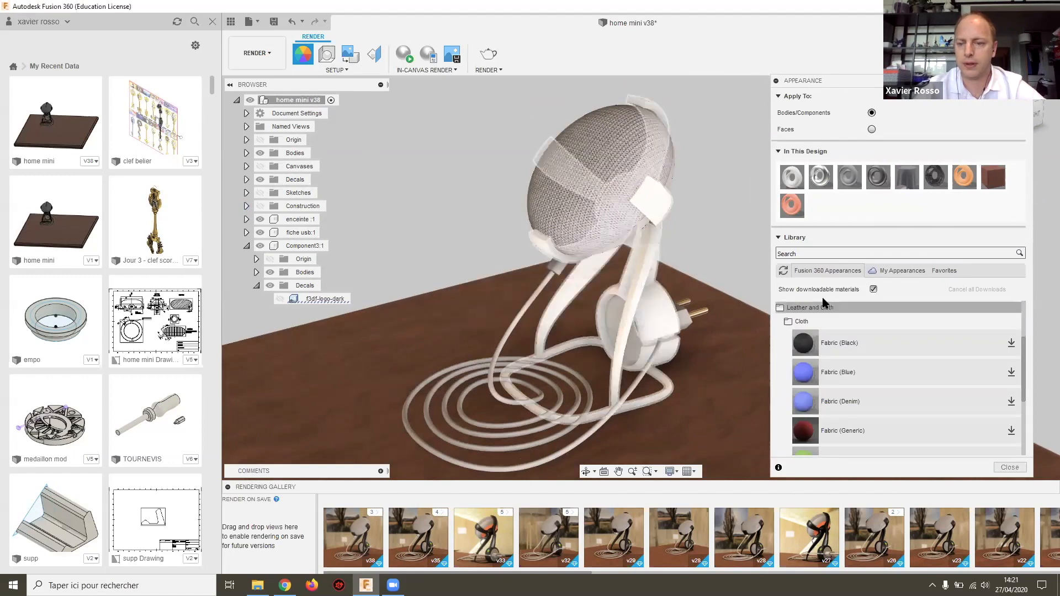
click(800, 319)
scroll(798, 342, up, 3)
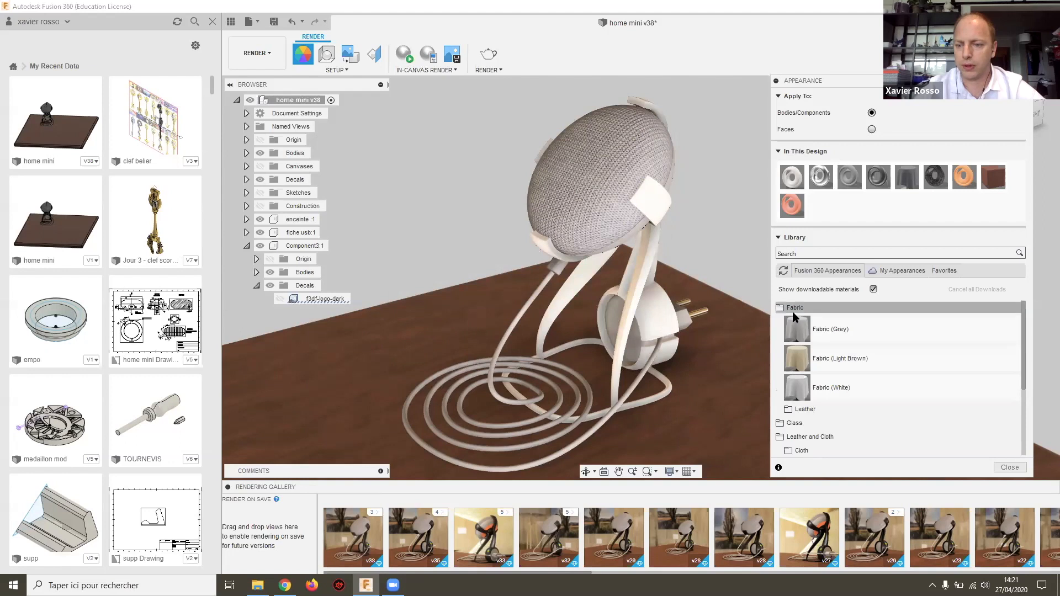
click(793, 312)
scroll(812, 371, down, 2)
scroll(811, 401, up, 2)
click(810, 363)
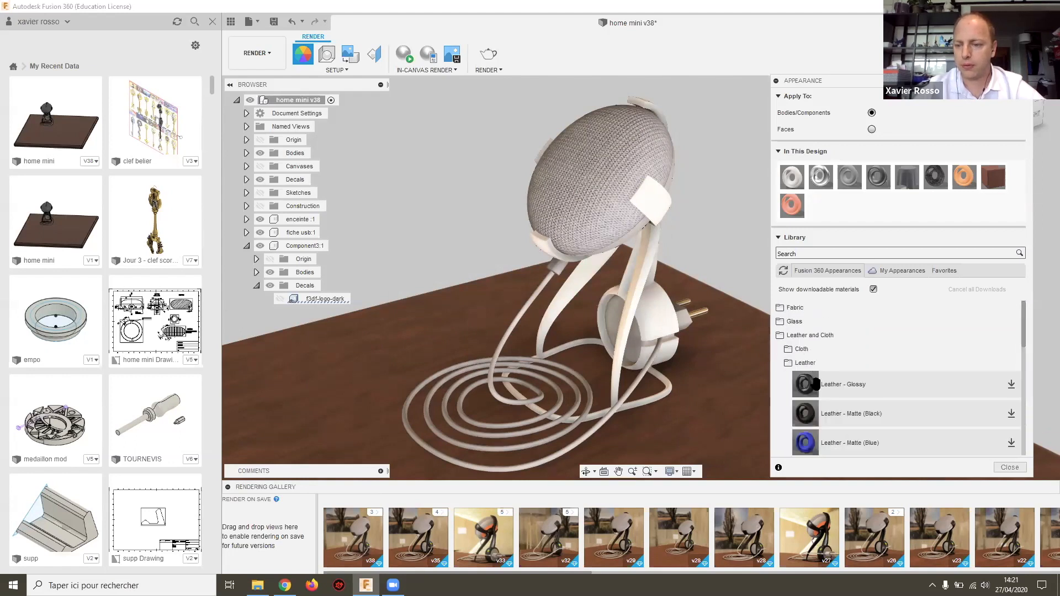
scroll(815, 384, down, 1)
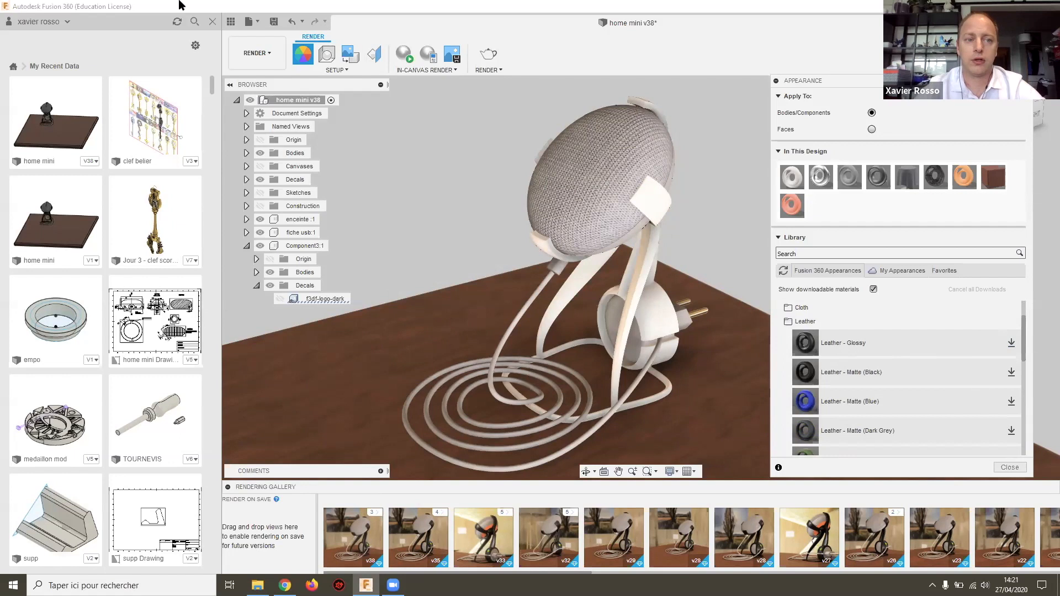
Step: Hide the data panel to enlarge the canvas and look through the leather appearances
click(211, 22)
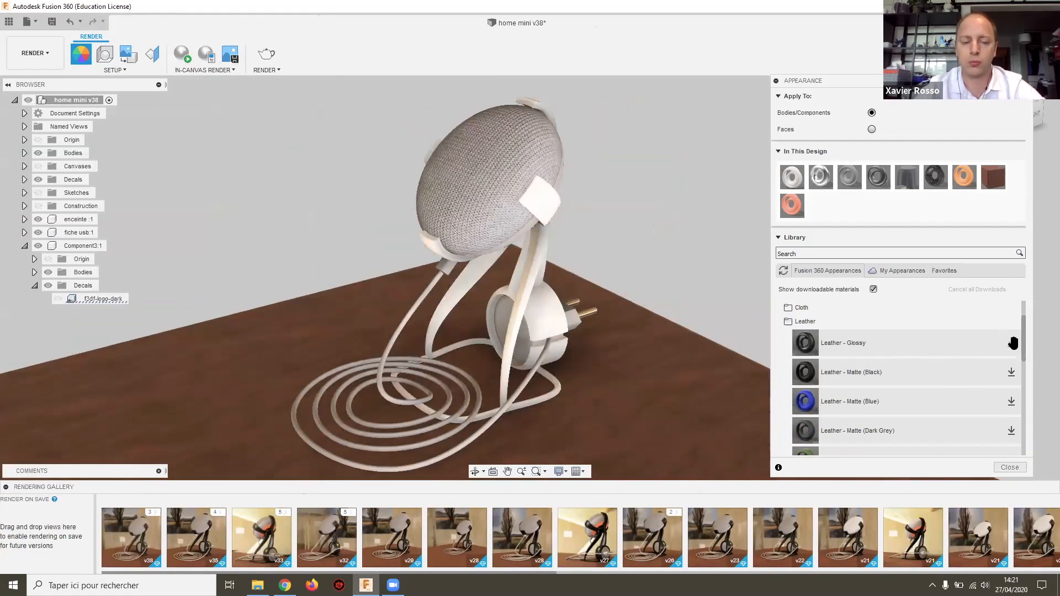
scroll(1009, 344, down, 10)
scroll(870, 376, up, 3)
scroll(608, 331, up, 5)
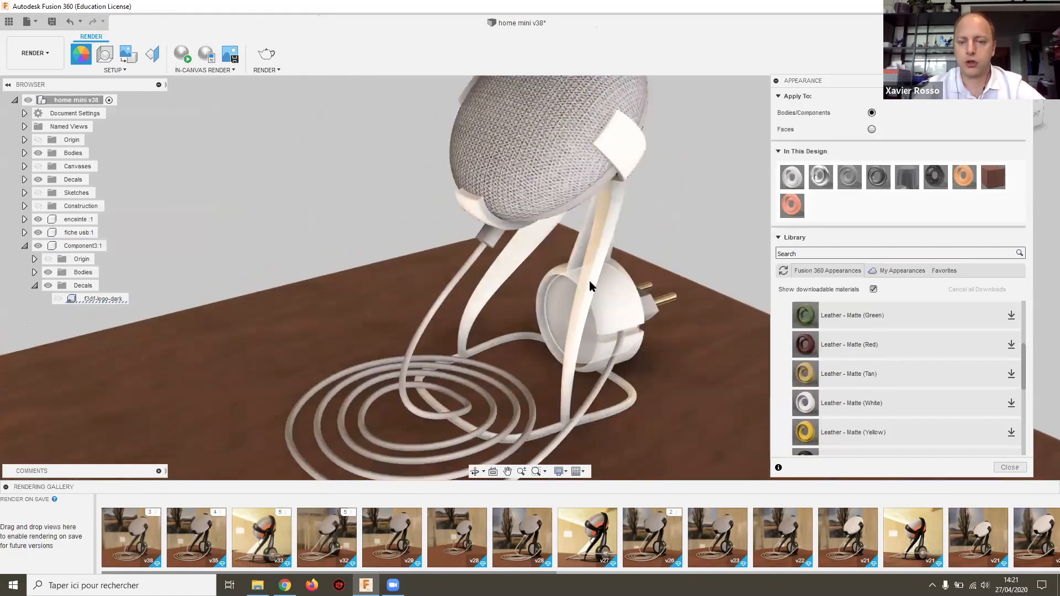
scroll(594, 268, down, 2)
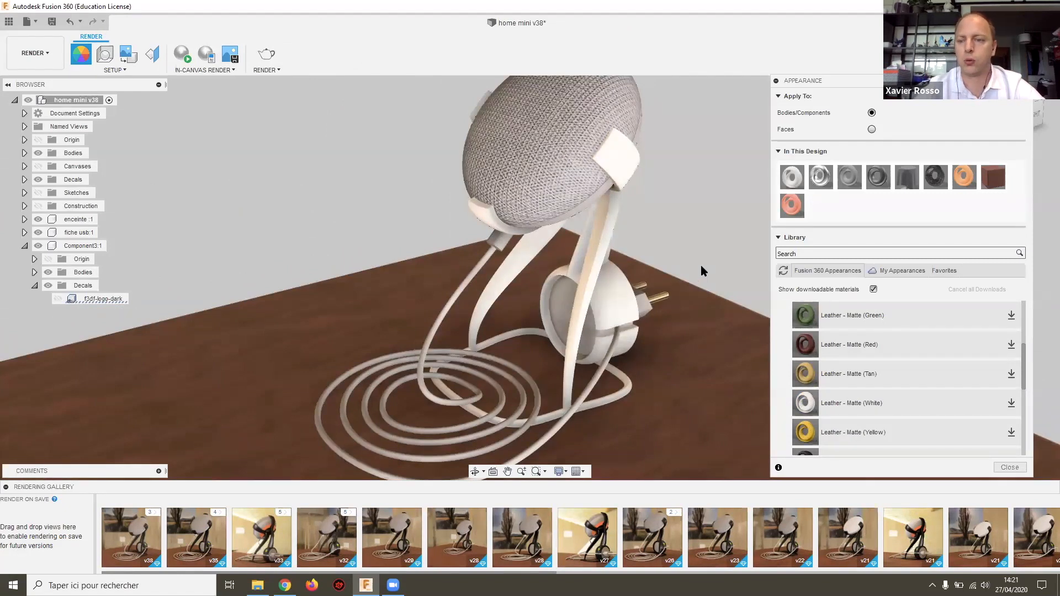
scroll(817, 343, up, 3)
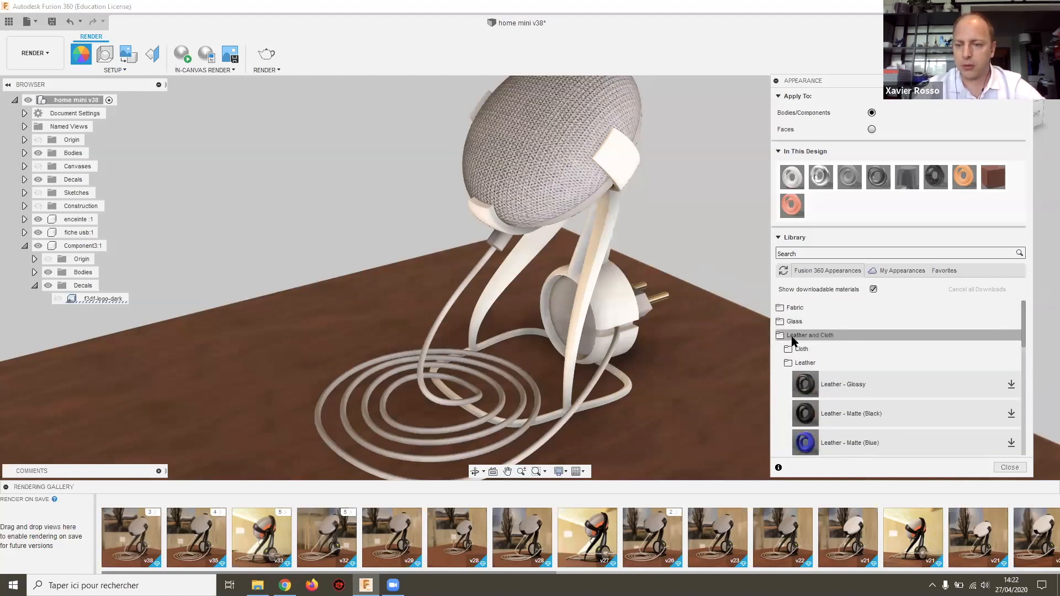
Step: Collapse Leather and Cloth, expand the Plastic category and apply the ABS (White) appearance to the speaker's stand
click(782, 339)
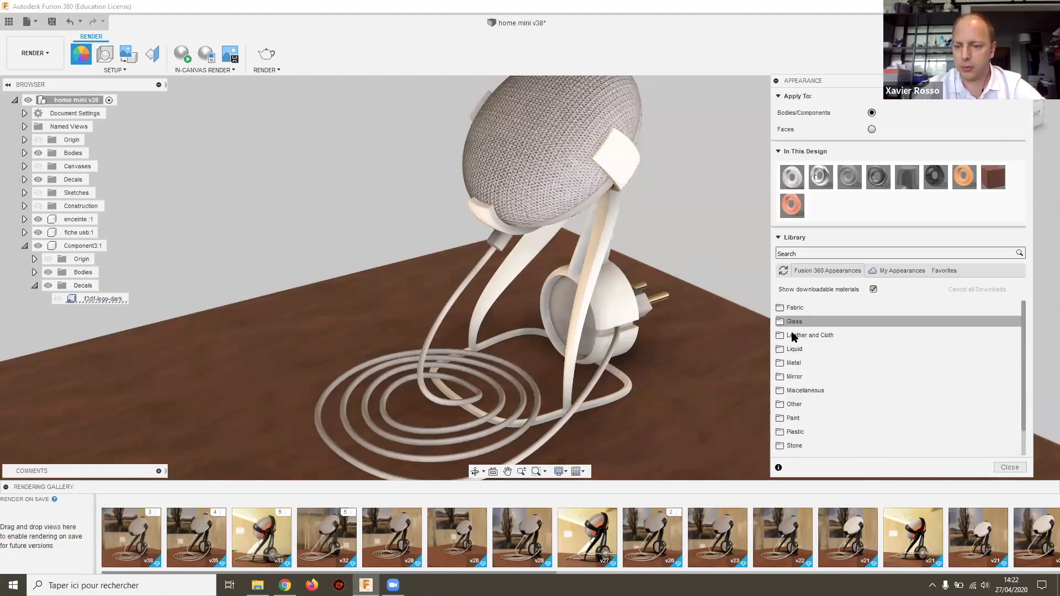
scroll(795, 381, down, 2)
click(797, 405)
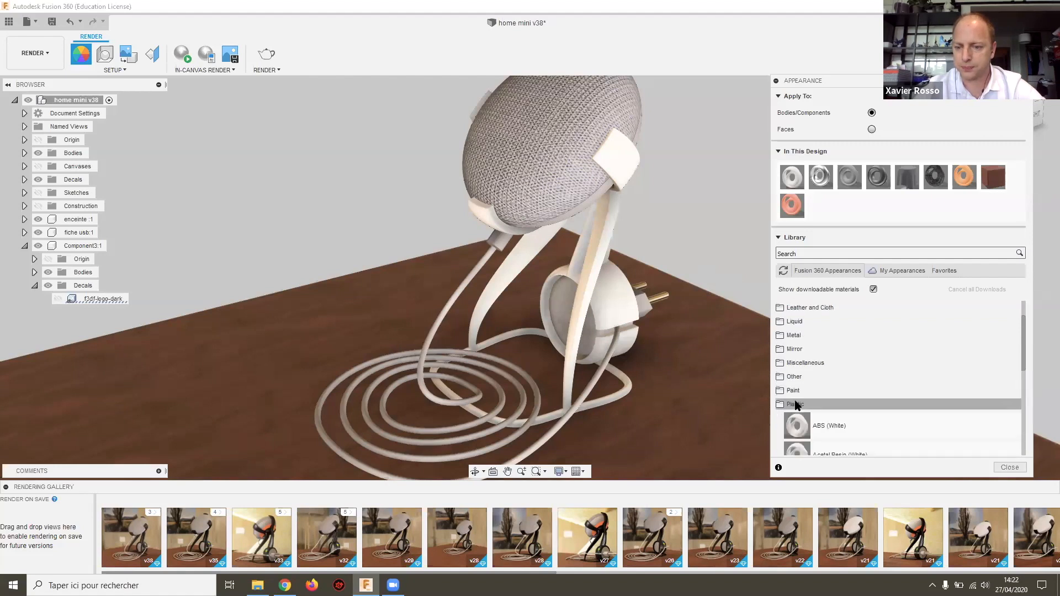
scroll(797, 405, down, 2)
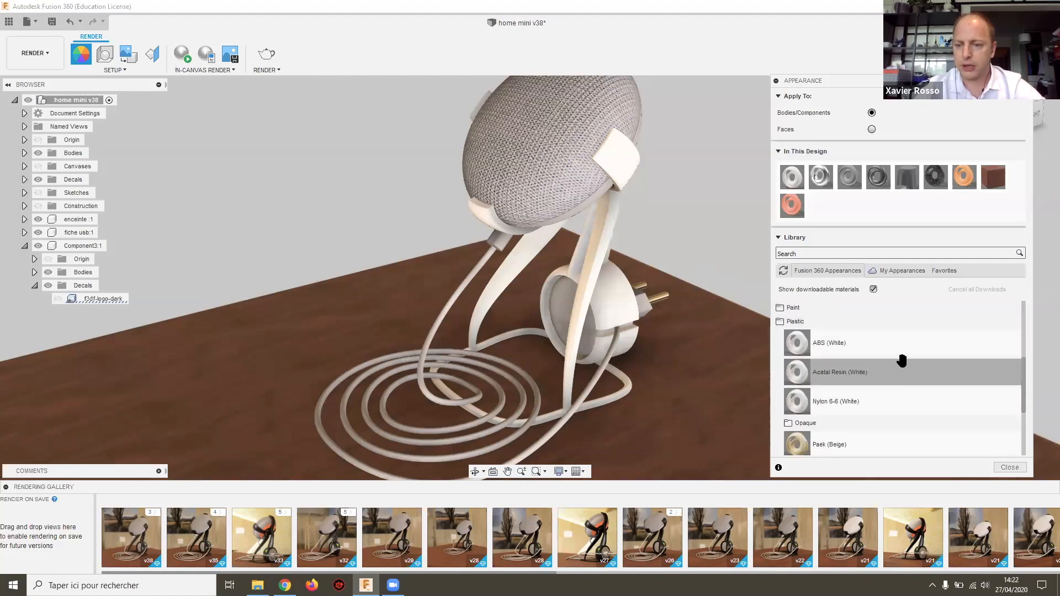
scroll(865, 393, down, 1)
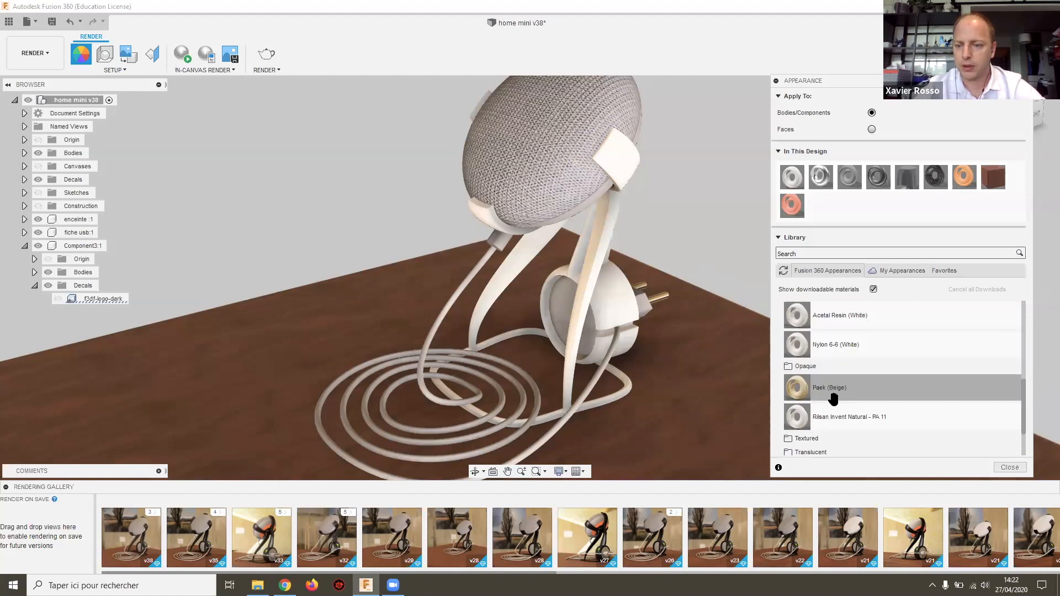
scroll(849, 385, up, 2)
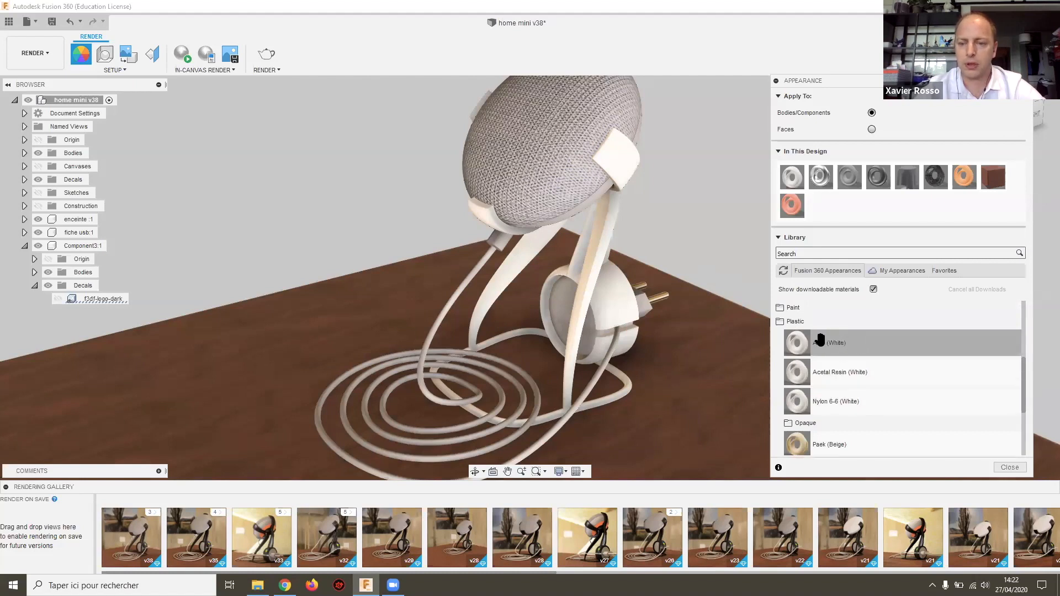
drag(827, 339, 609, 306)
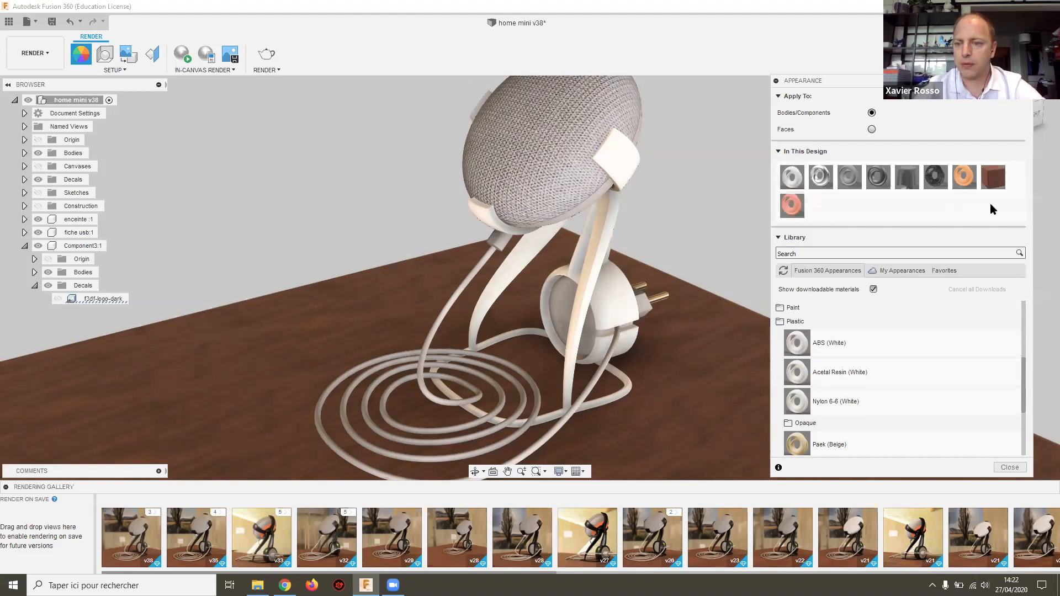
Step: Open the design's ABS (White) appearance for editing and set its colour to RGB 37, 37, 37
double_click(794, 178)
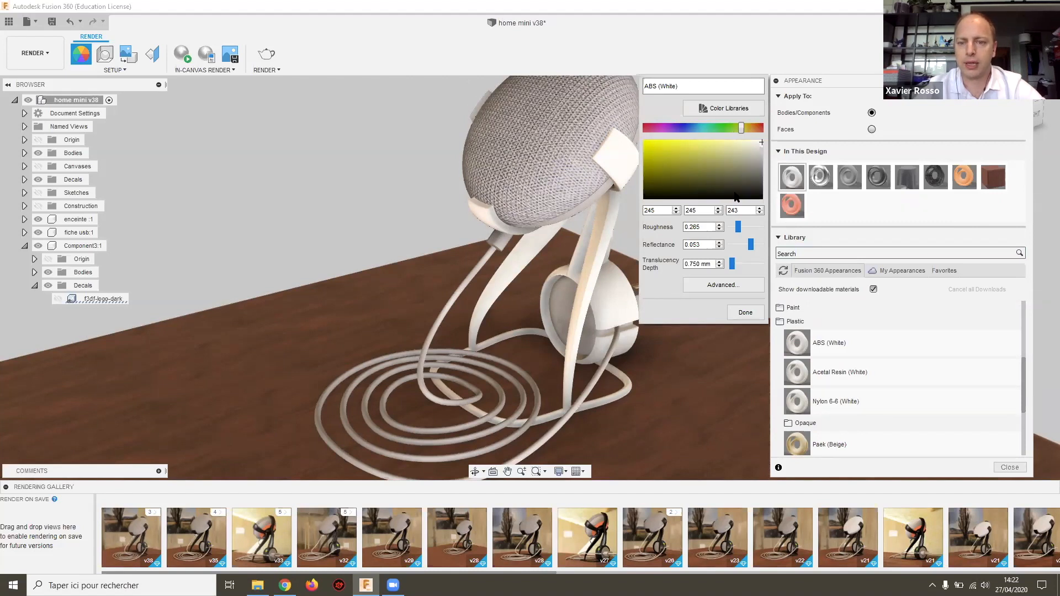
middle_drag(534, 214, 446, 256)
double_click(798, 179)
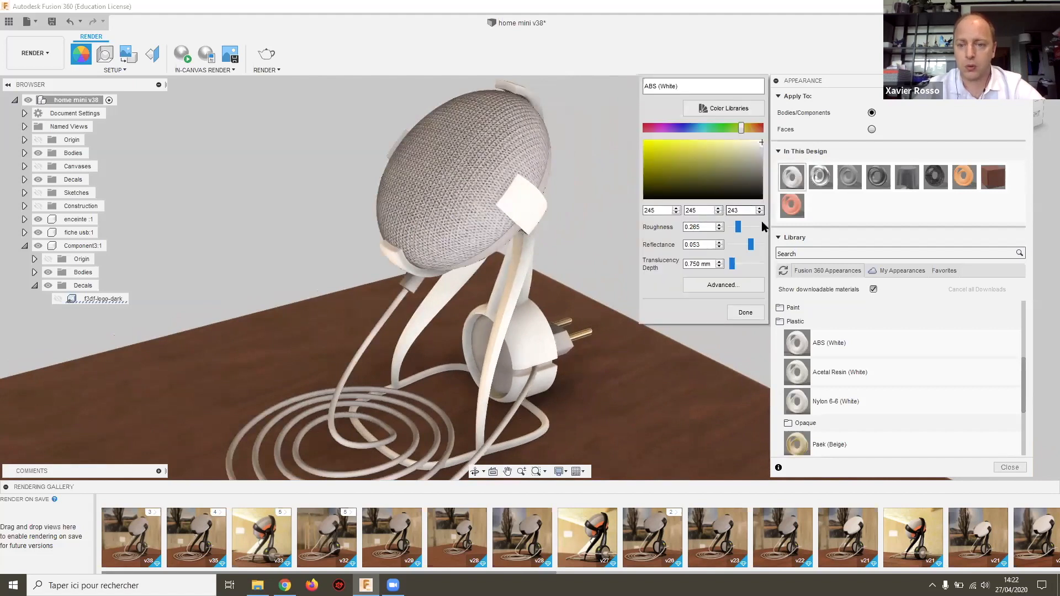
drag(735, 165, 764, 195)
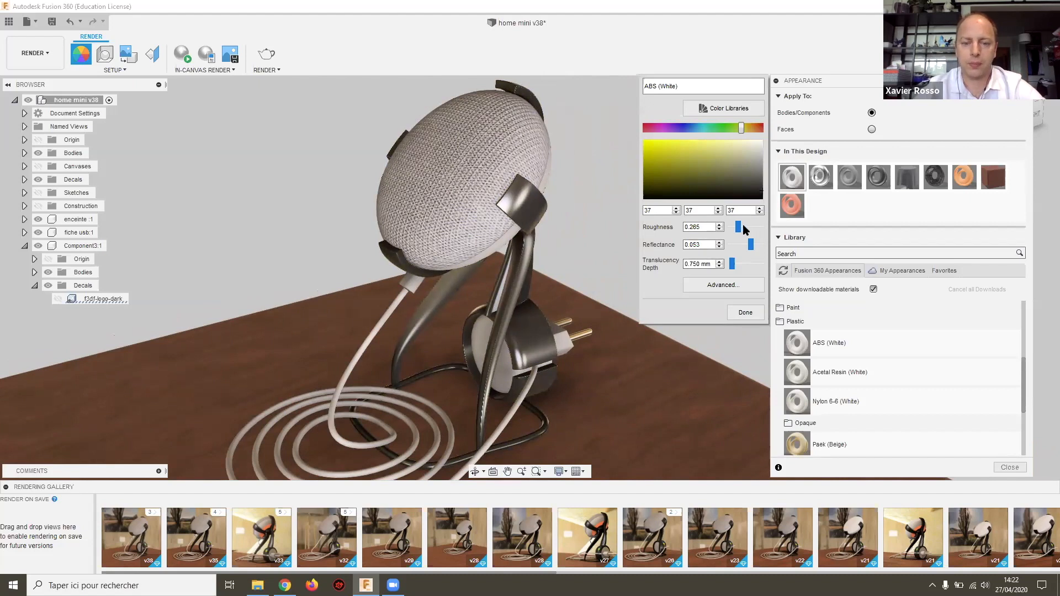
Step: Try a roughness of 0.526 on the ABS (White) appearance, set its reflectance to 0.080, and reduce the roughness to 0.000
mouse_move(739, 227)
mouse_down()
mouse_move(777, 228)
mouse_move(749, 223)
mouse_up()
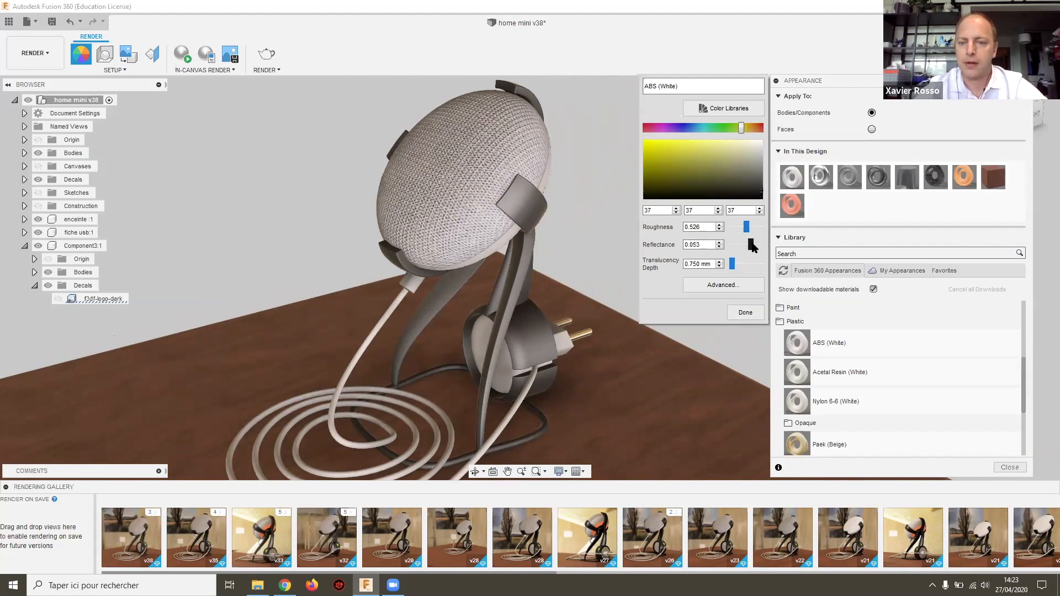
mouse_move(750, 246)
mouse_down()
mouse_move(730, 245)
mouse_move(754, 248)
mouse_up()
drag(763, 248, 768, 247)
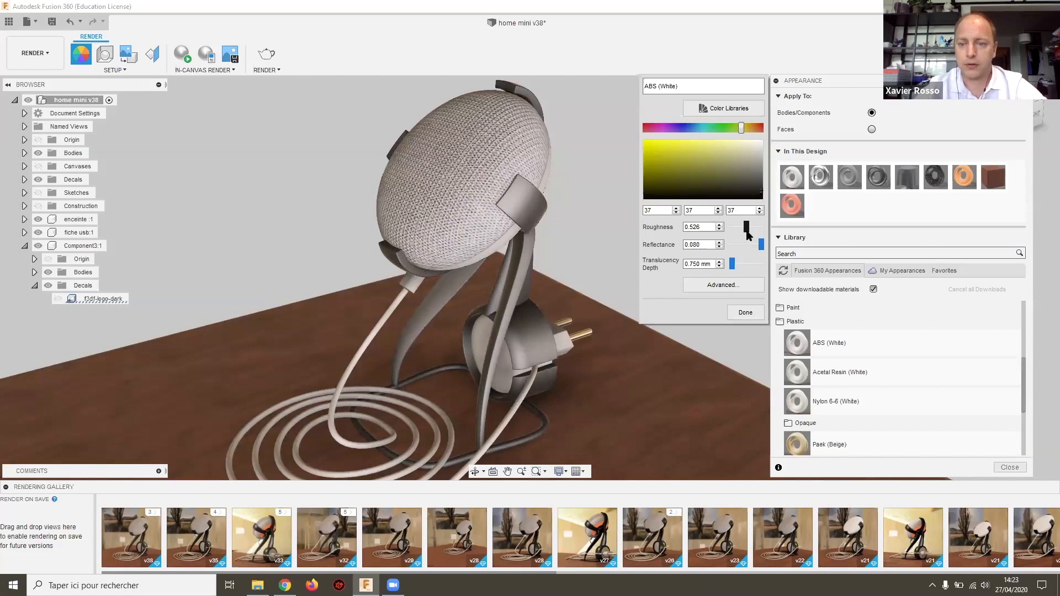
drag(746, 227, 720, 230)
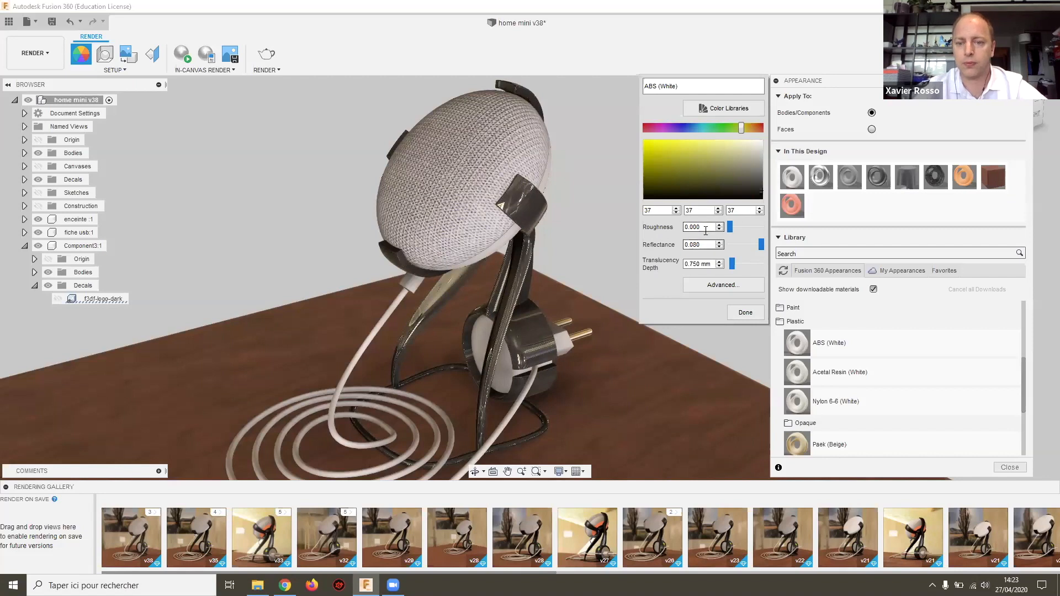
Step: Test the ABS (White) appearance at roughness 1.000 and reflectance 0.000, and settle on roughness 0.28, reflectance 0.056 and translucency depth 1.754 mm
shift+middle_drag(556, 224, 572, 232)
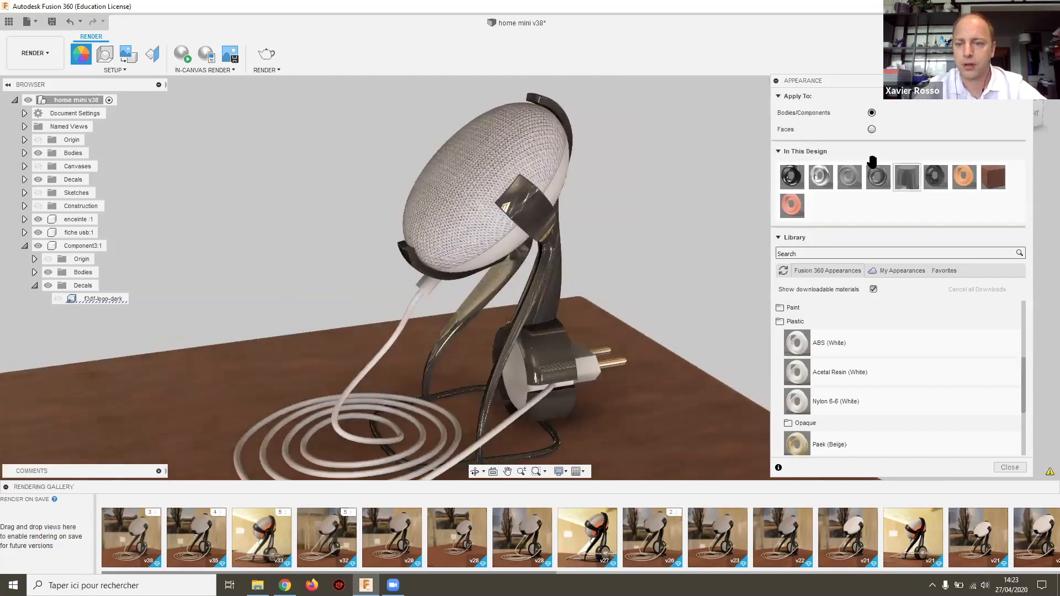
double_click(792, 177)
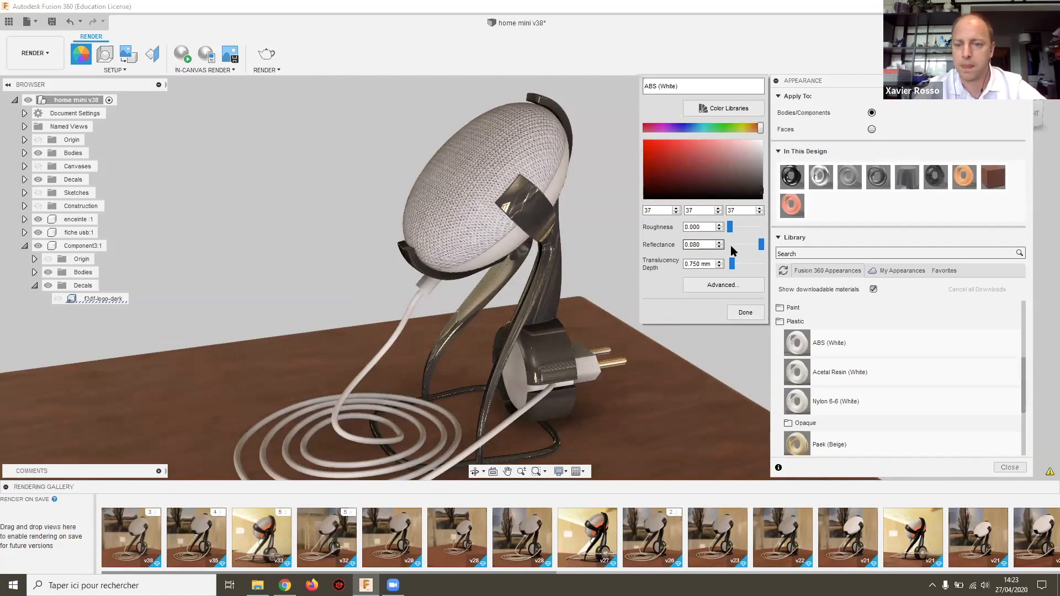
mouse_move(761, 244)
mouse_down()
mouse_move(721, 234)
mouse_move(773, 232)
mouse_up()
shift+middle_drag(558, 264, 637, 291)
double_click(791, 176)
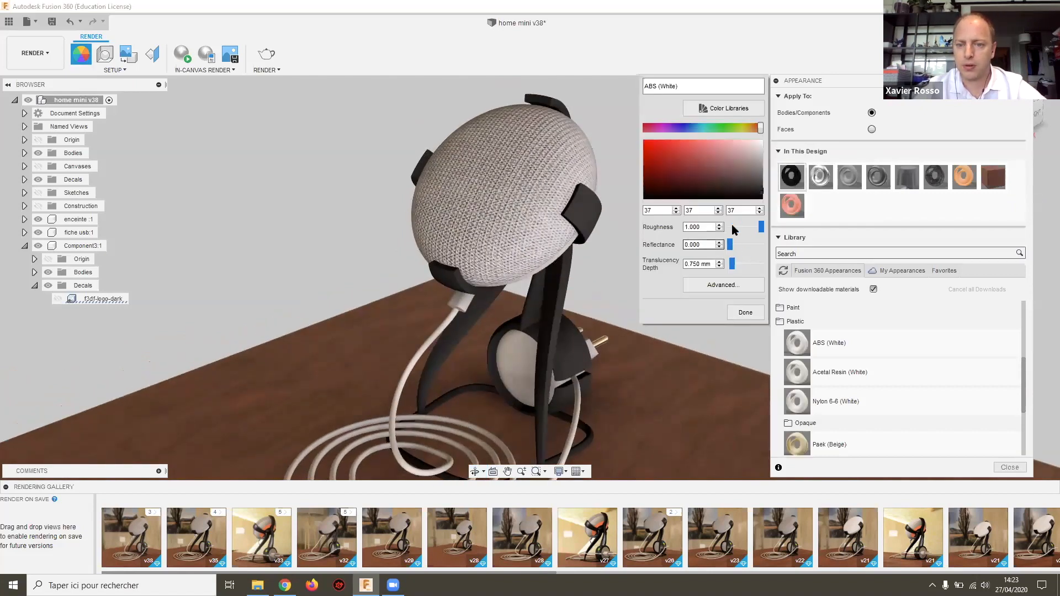
drag(735, 244, 749, 227)
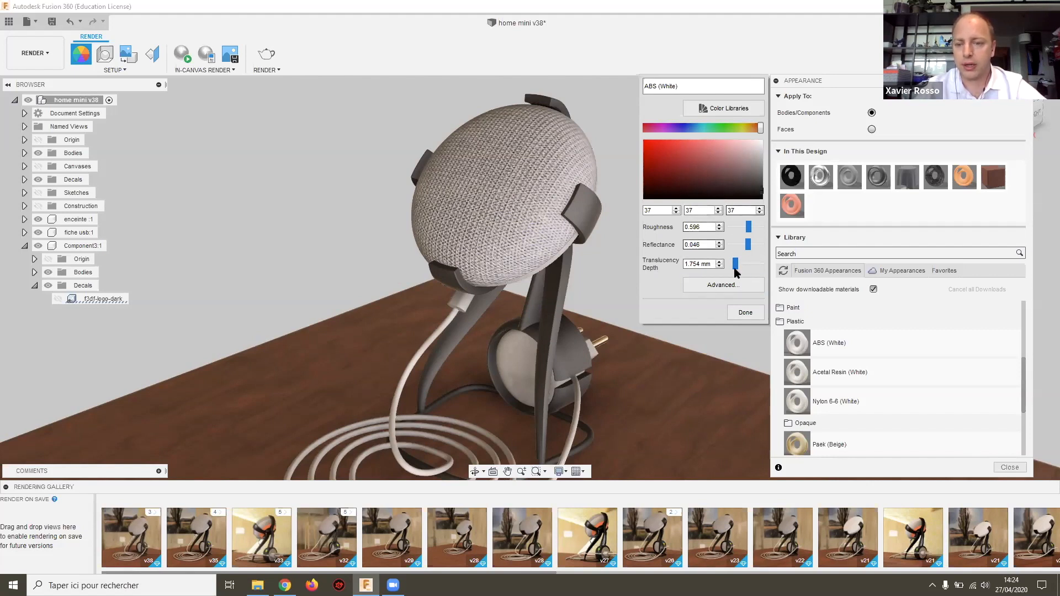
mouse_move(749, 244)
mouse_down()
mouse_move(740, 248)
mouse_move(752, 244)
mouse_move(737, 227)
mouse_up()
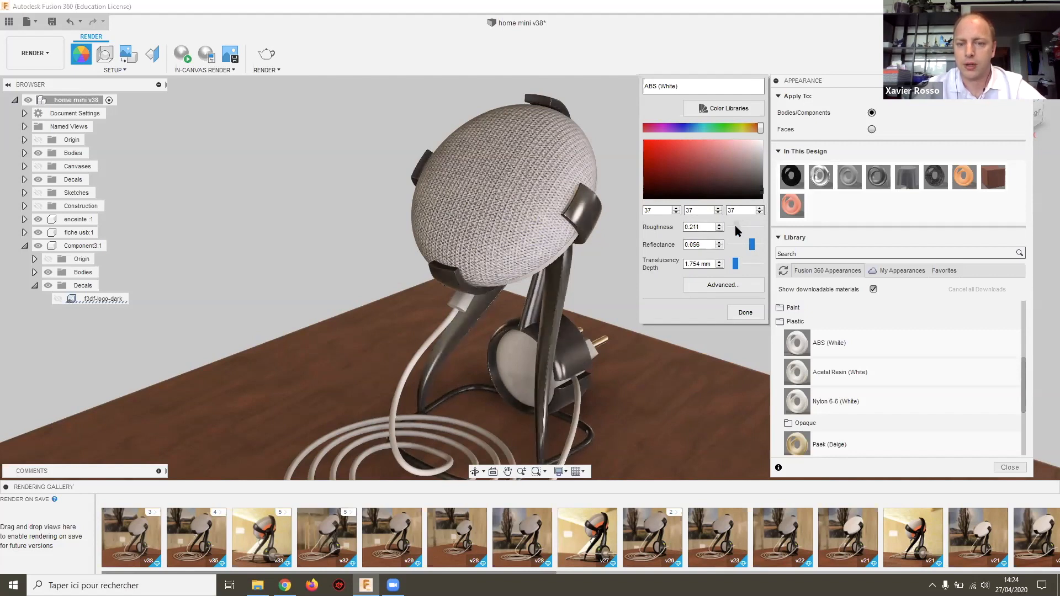
Step: Open the advanced material editor for ABS (White), enlarge it, and replace the plain colour with the image repetition from the desktop
click(722, 285)
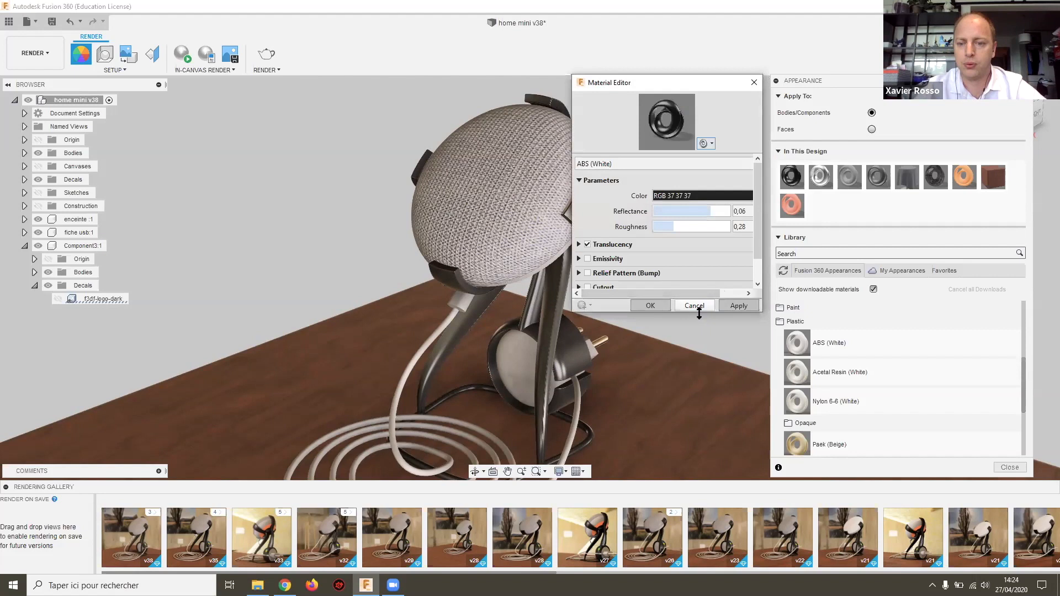
drag(699, 313, 696, 456)
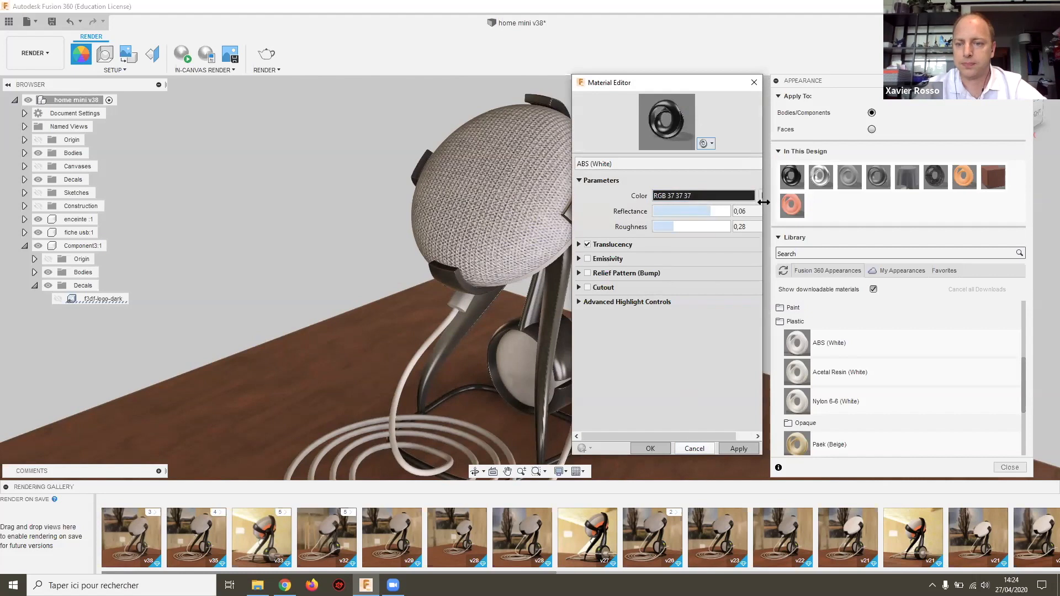
drag(764, 202, 802, 203)
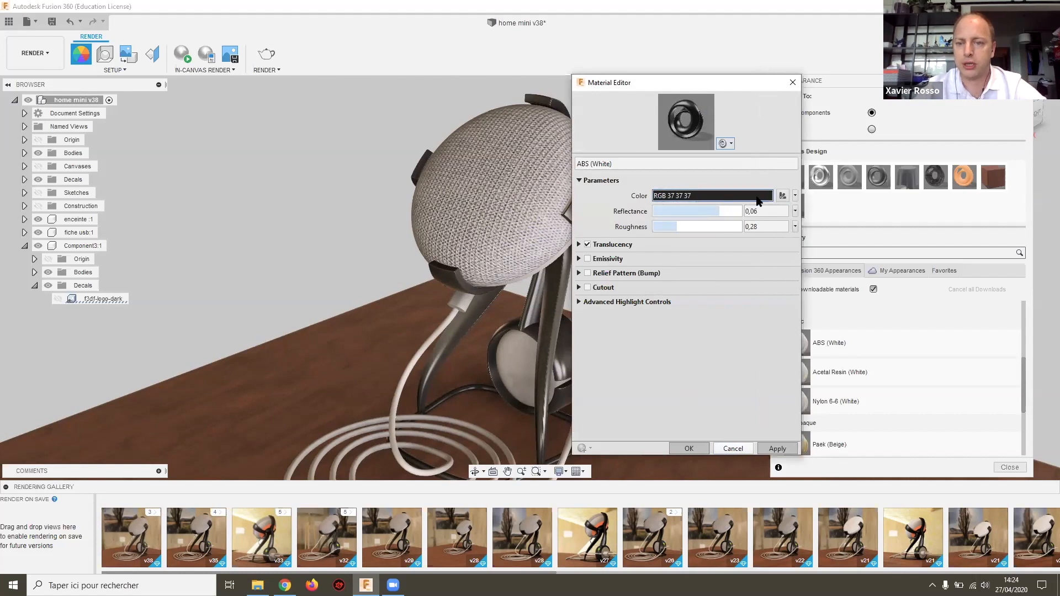
click(796, 197)
click(769, 219)
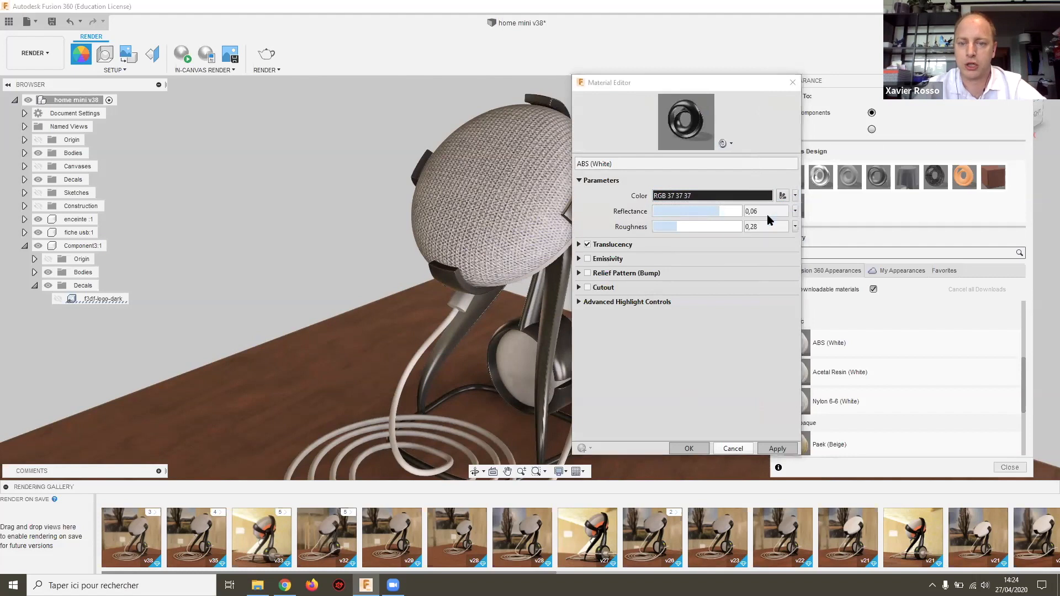
click(574, 208)
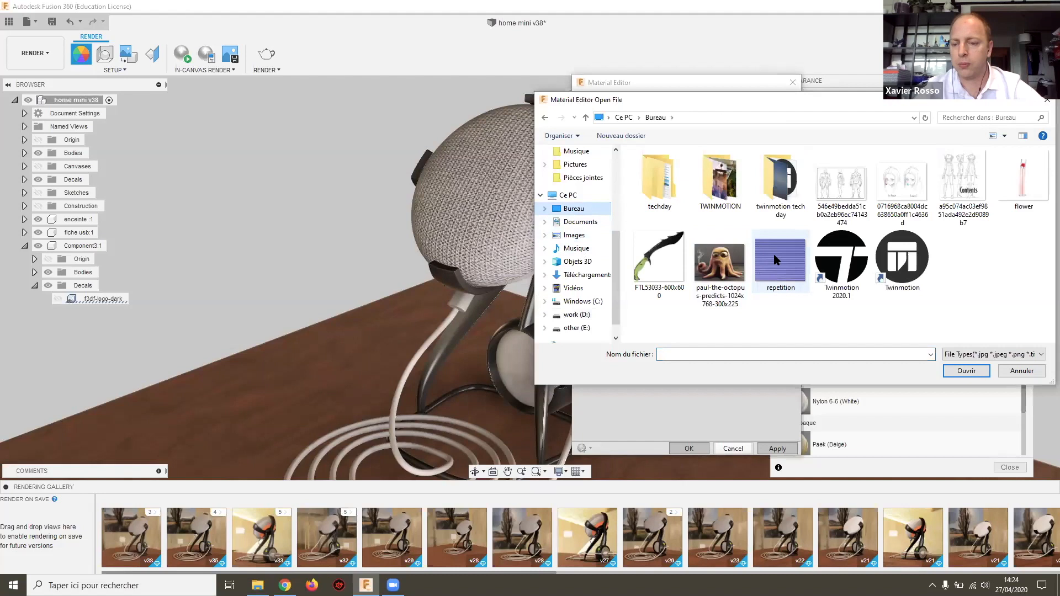
double_click(775, 259)
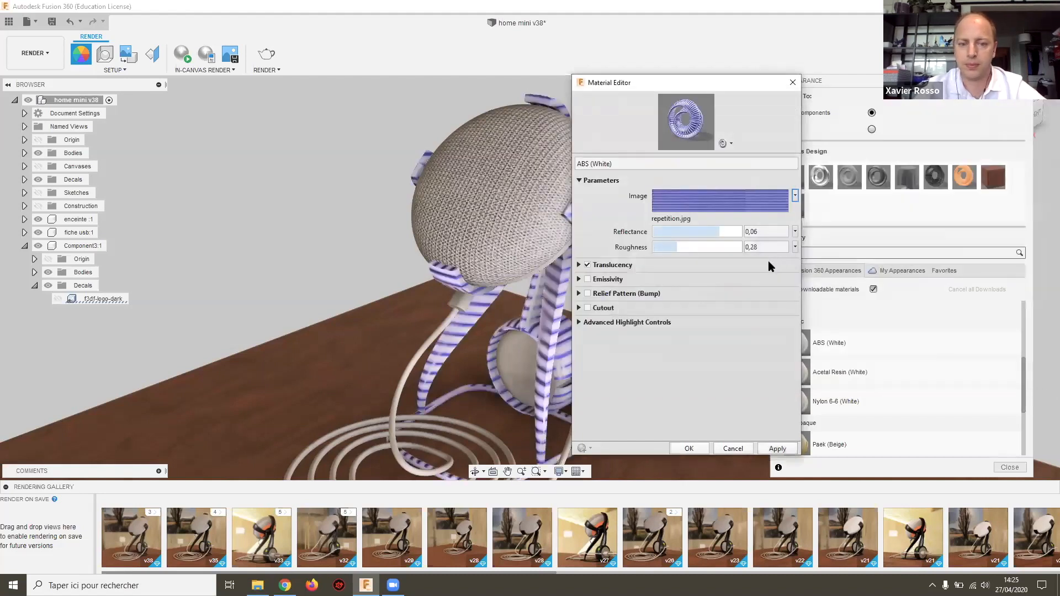
Step: Open the texture parameters of the repetition.jpg image and enlarge the editor to show its position, scale and repeat settings
middle_drag(445, 294, 402, 288)
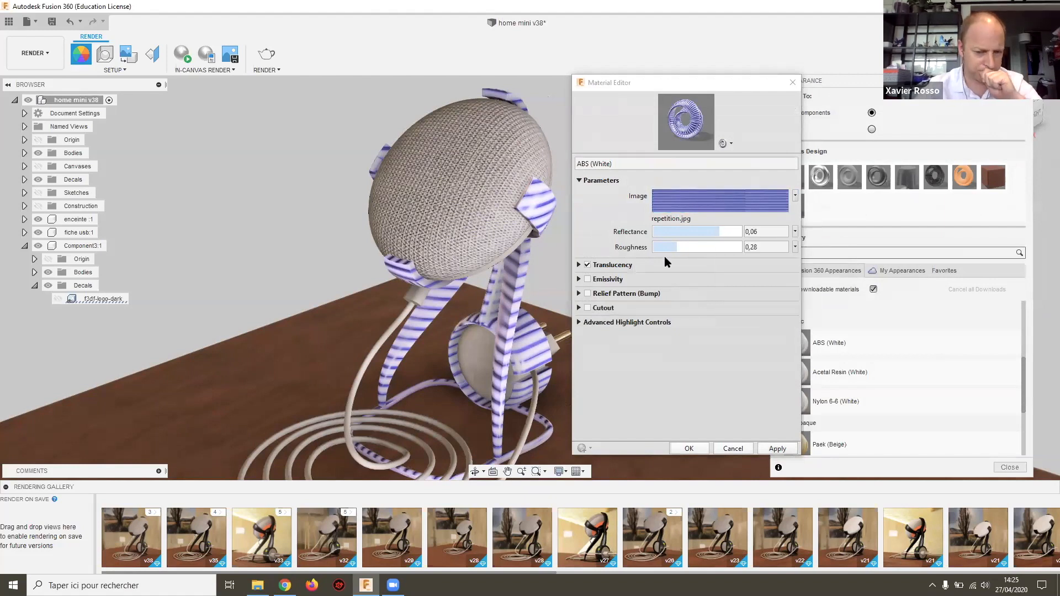
click(710, 204)
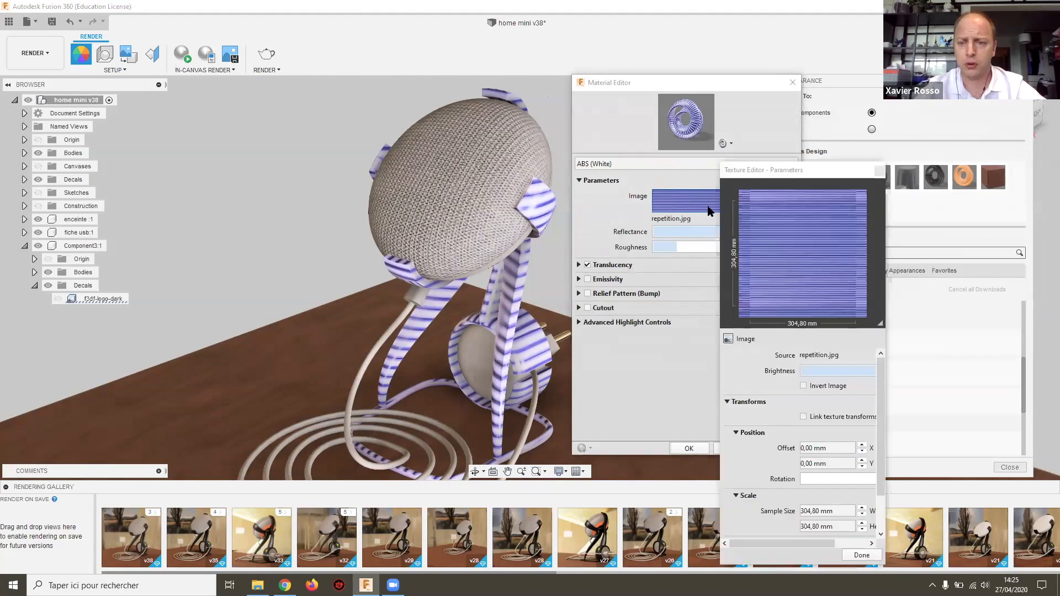
click(757, 176)
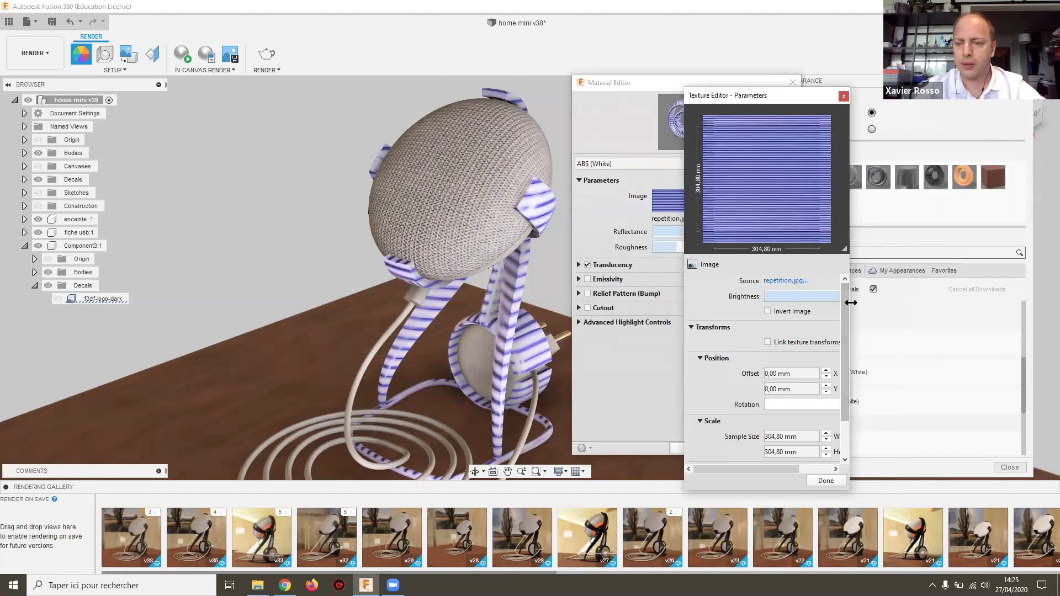
mouse_move(851, 303)
mouse_down()
mouse_move(915, 302)
mouse_move(762, 299)
mouse_move(846, 302)
mouse_up()
scroll(810, 330, down, 1)
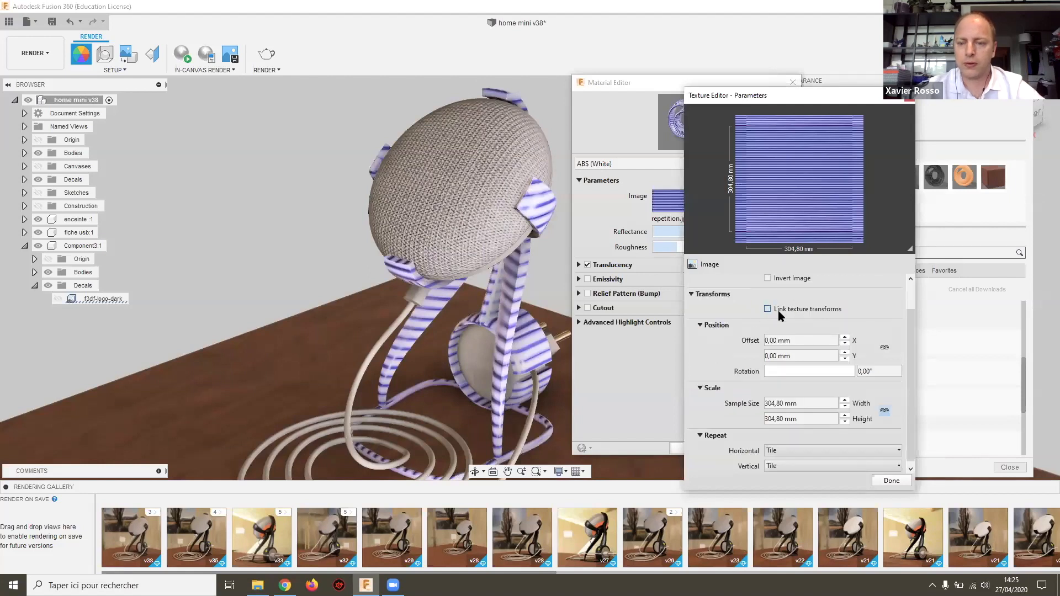
scroll(774, 312, down, 1)
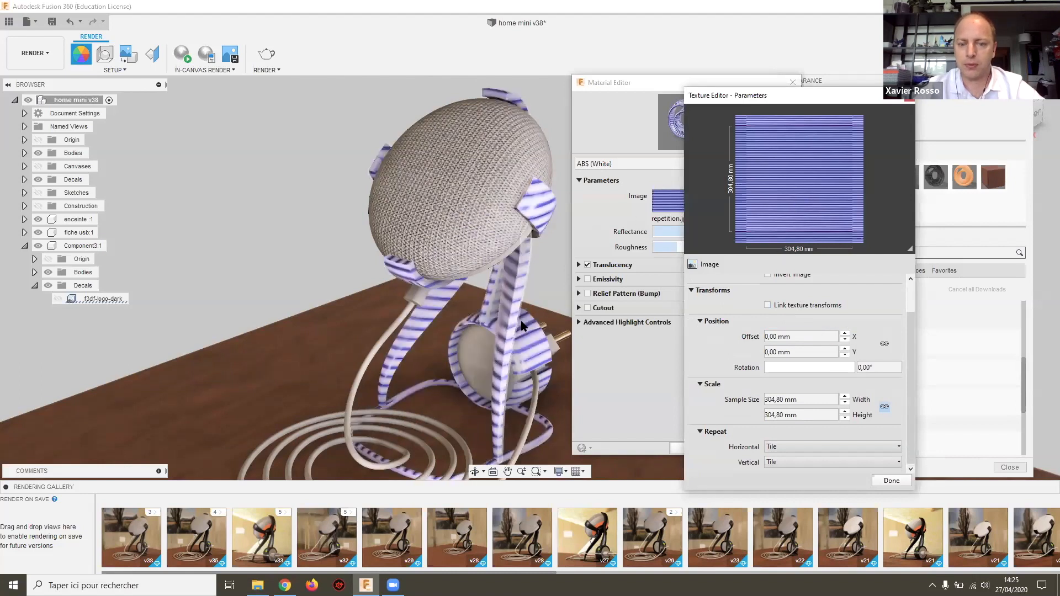
Step: Try rotating the stand's texture image to 86.03° and return the rotation to 0.00°
click(810, 338)
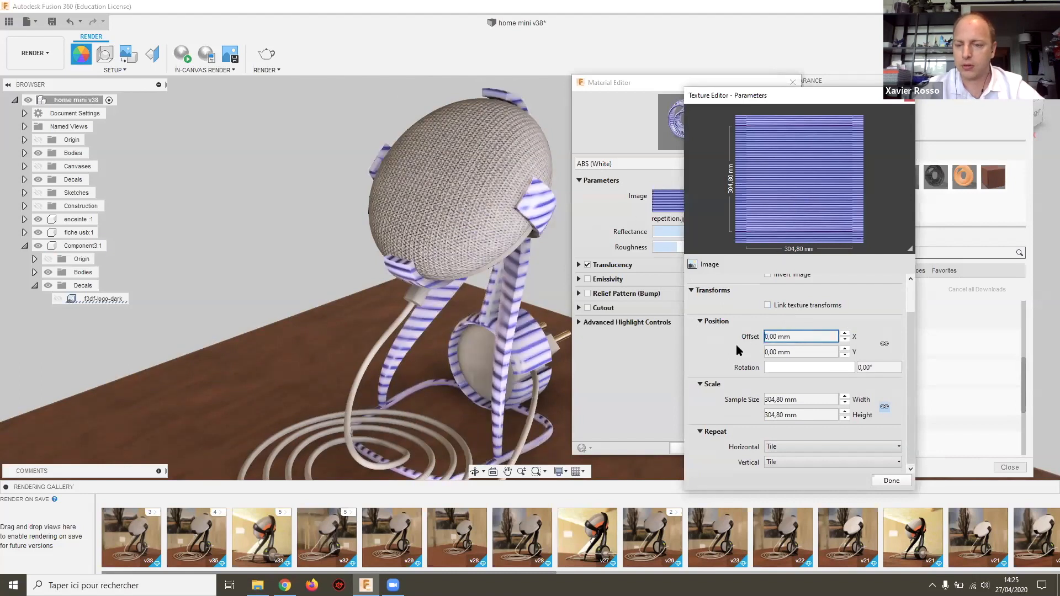
drag(805, 339, 753, 337)
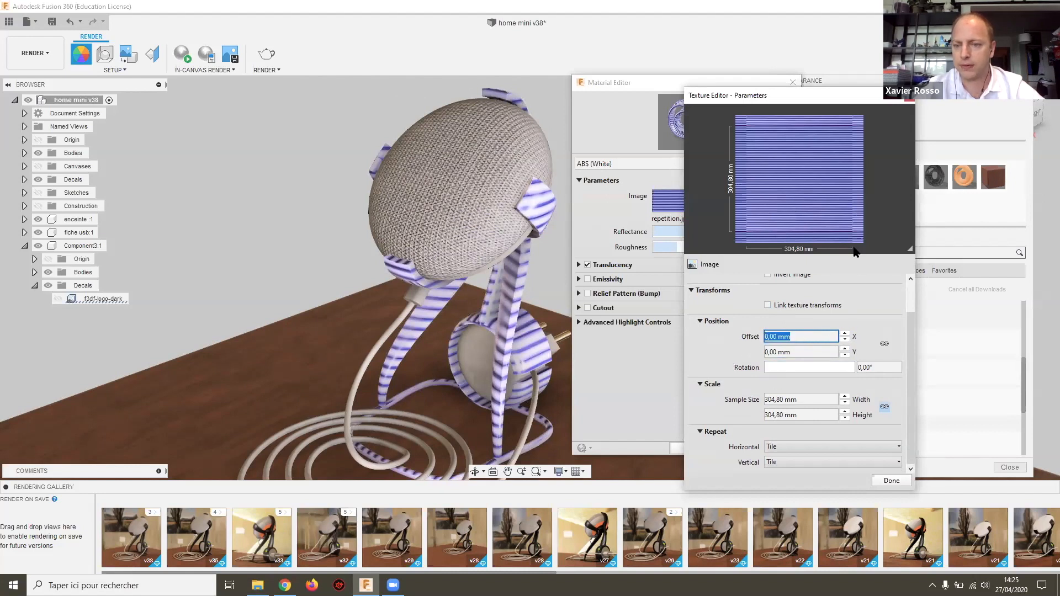
drag(778, 352, 730, 351)
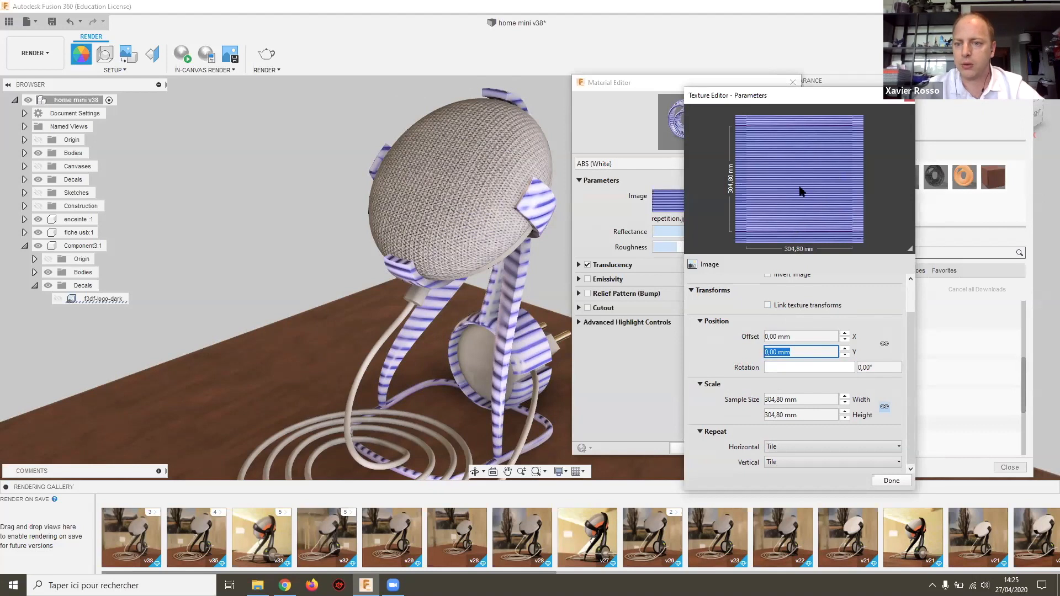
click(783, 367)
drag(783, 368, 785, 367)
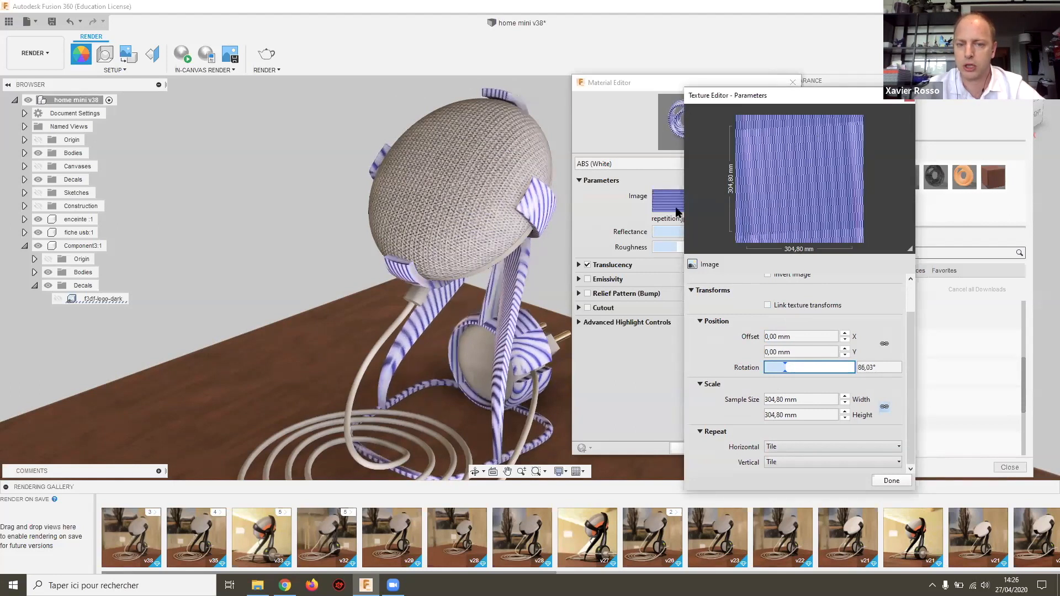
drag(786, 368, 764, 369)
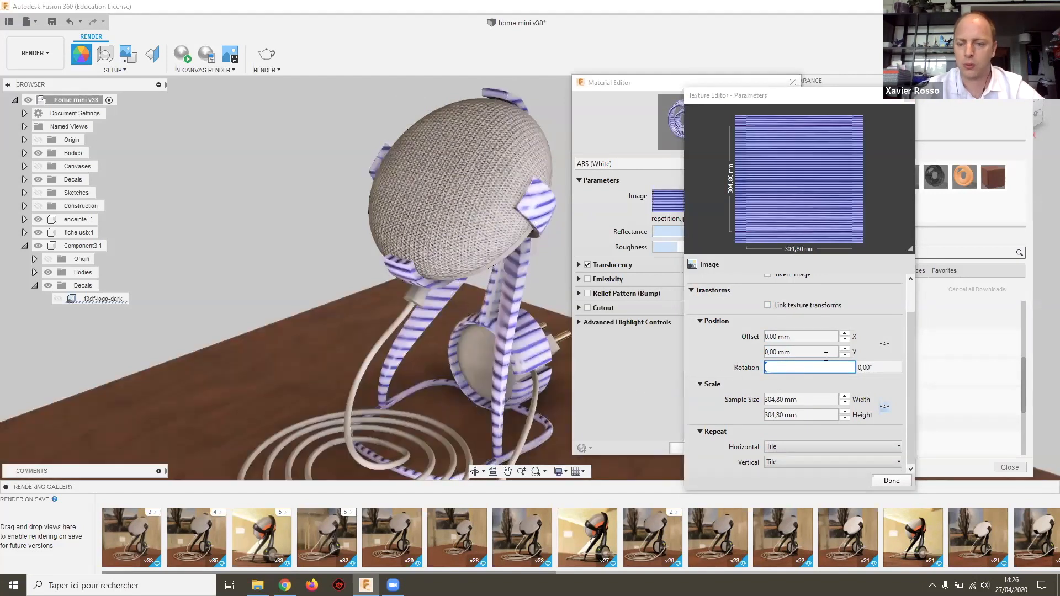
Step: Try the texture with horizontal and vertical repeat set to None, and restore both to Tile
click(817, 398)
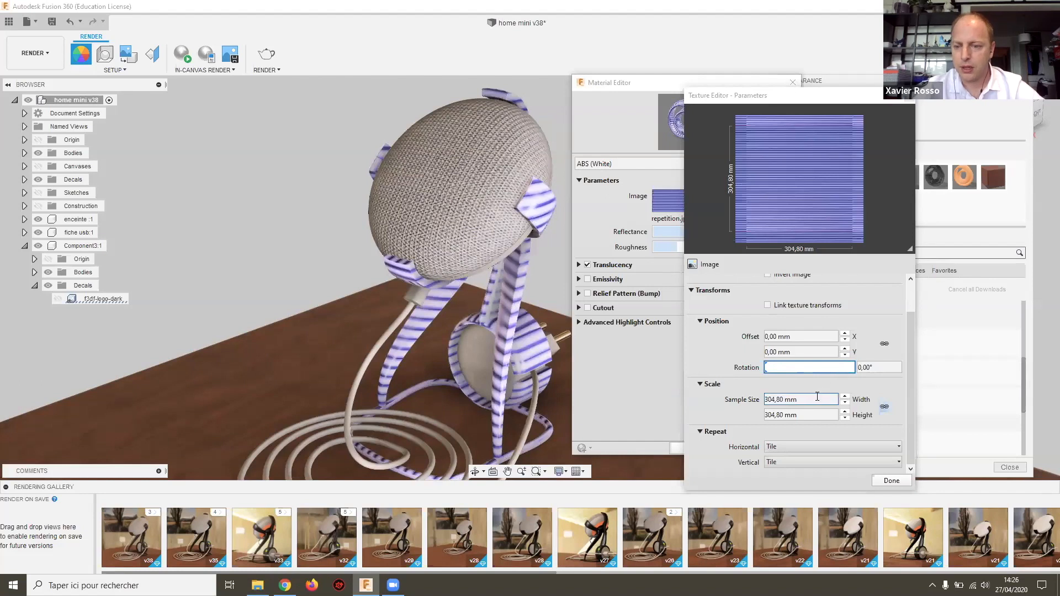
drag(821, 402, 773, 397)
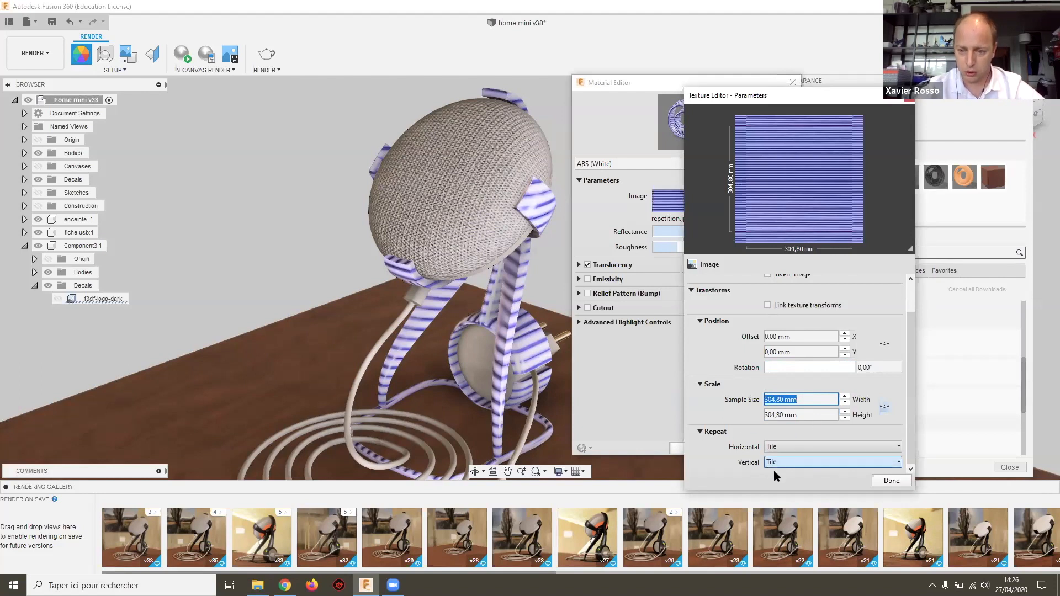
click(795, 447)
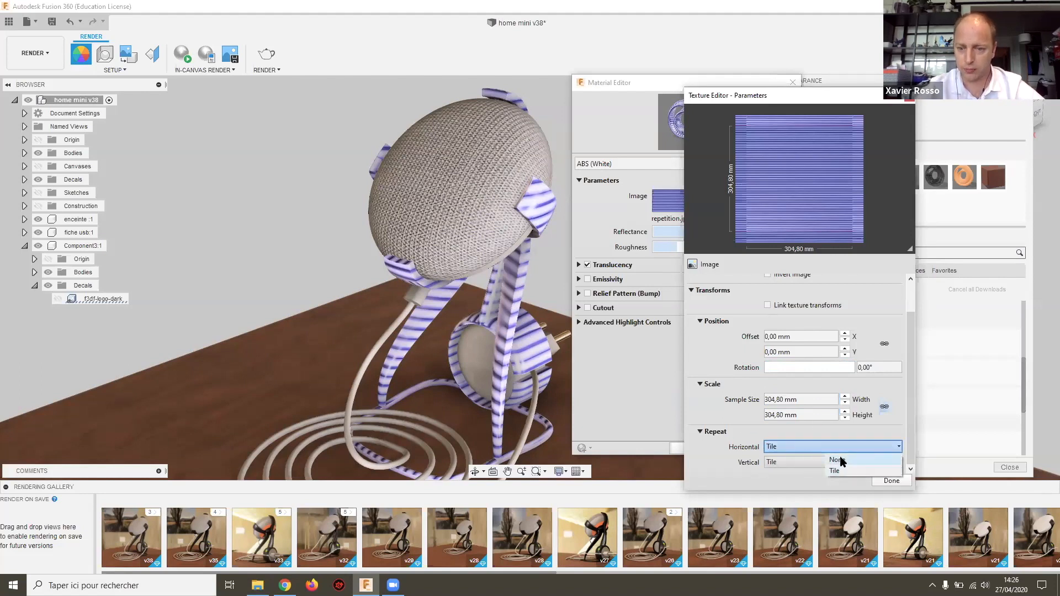
click(838, 460)
click(793, 463)
click(827, 472)
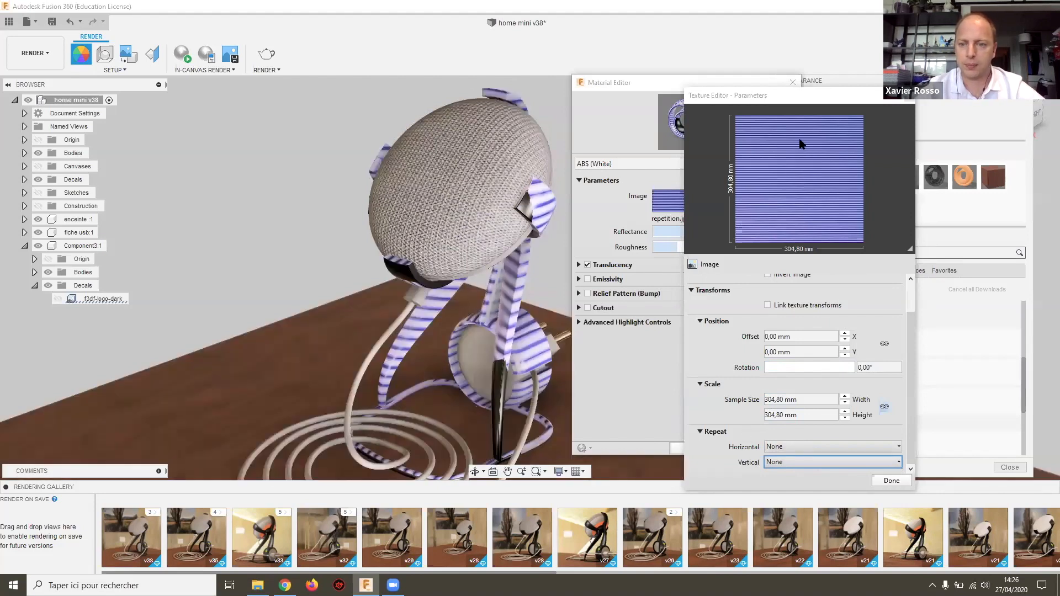
click(789, 447)
click(835, 470)
click(820, 463)
click(837, 485)
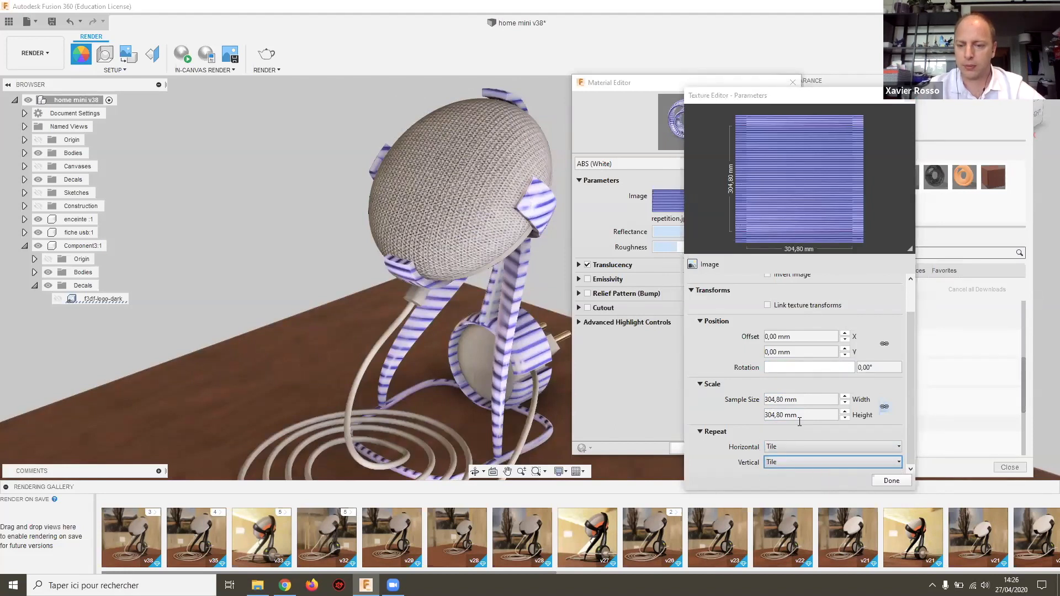
Step: Set the texture's linked sample size to 100 mm
click(822, 398)
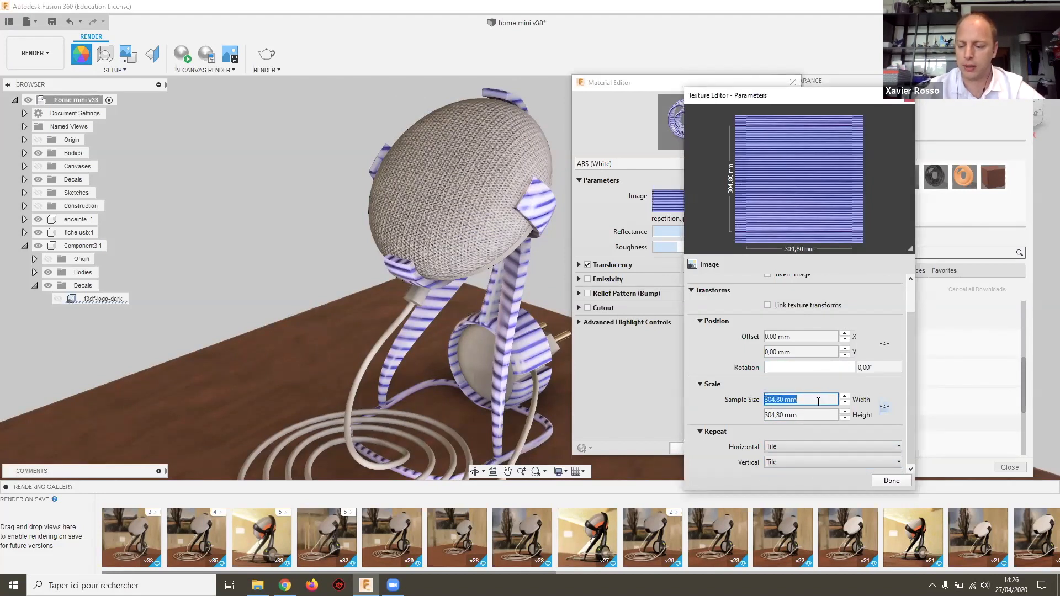
text(100)
key(Tab)
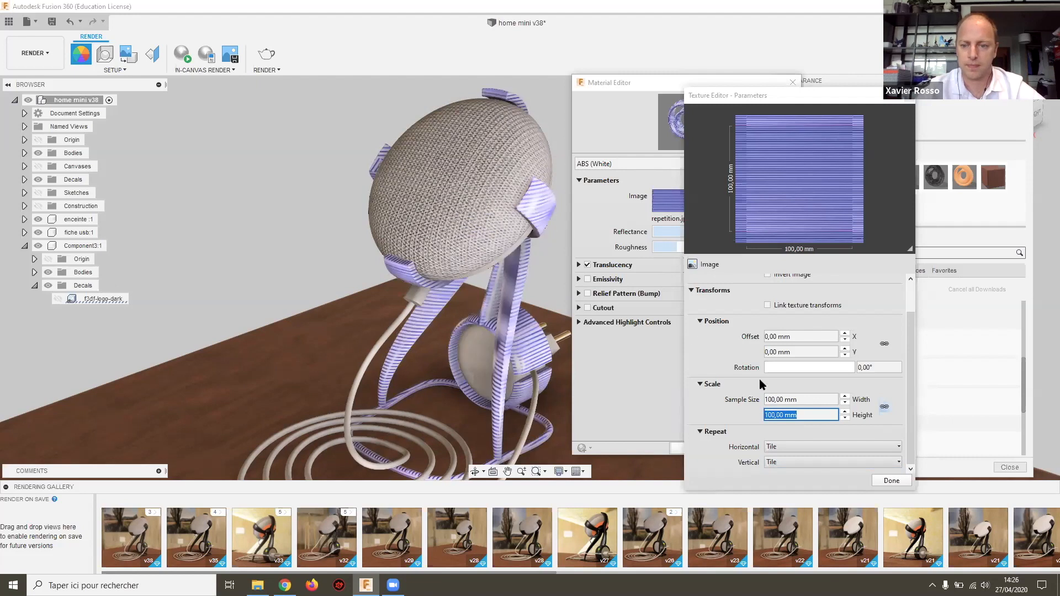
Step: Reduce the texture's sample size to 50 mm in width and 50 mm in height
click(806, 399)
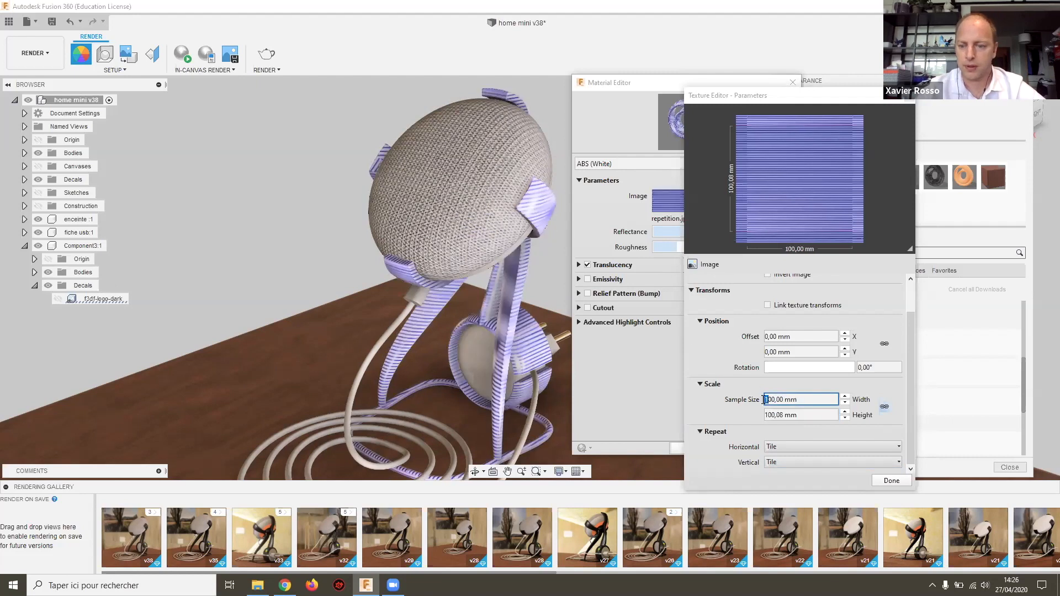
double_click(810, 397)
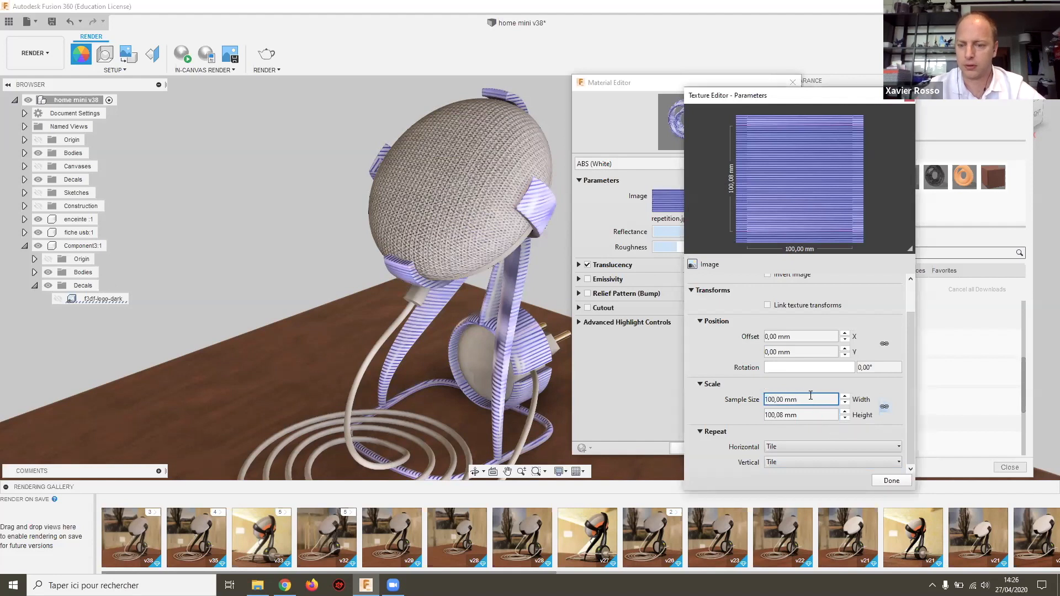
drag(810, 398, 761, 402)
double_click(805, 399)
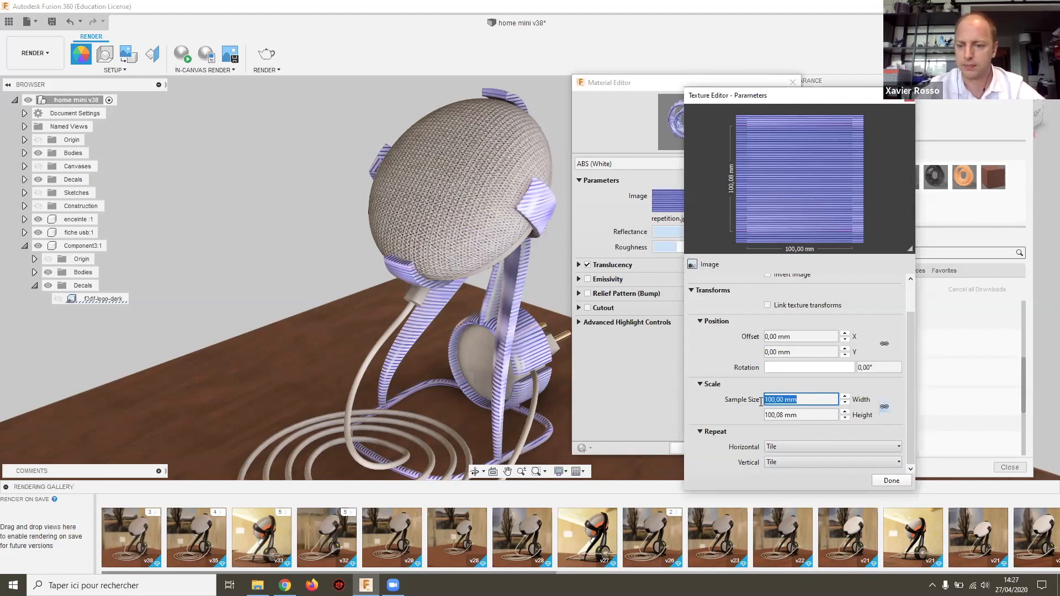
text(50)
key(Tab)
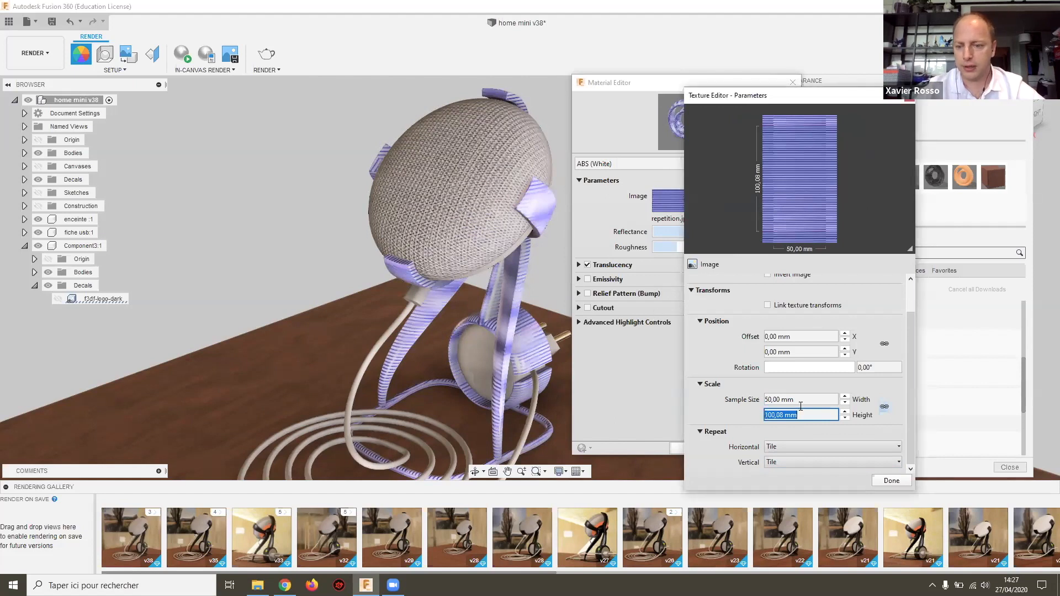
text(50)
key(Return)
scroll(528, 191, up, 5)
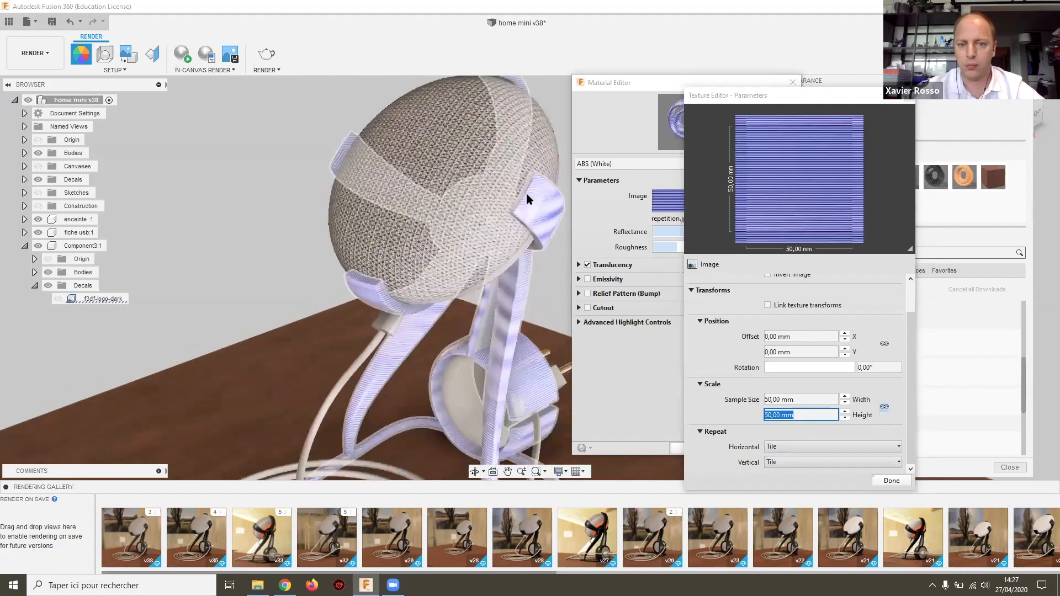
scroll(526, 196, up, 5)
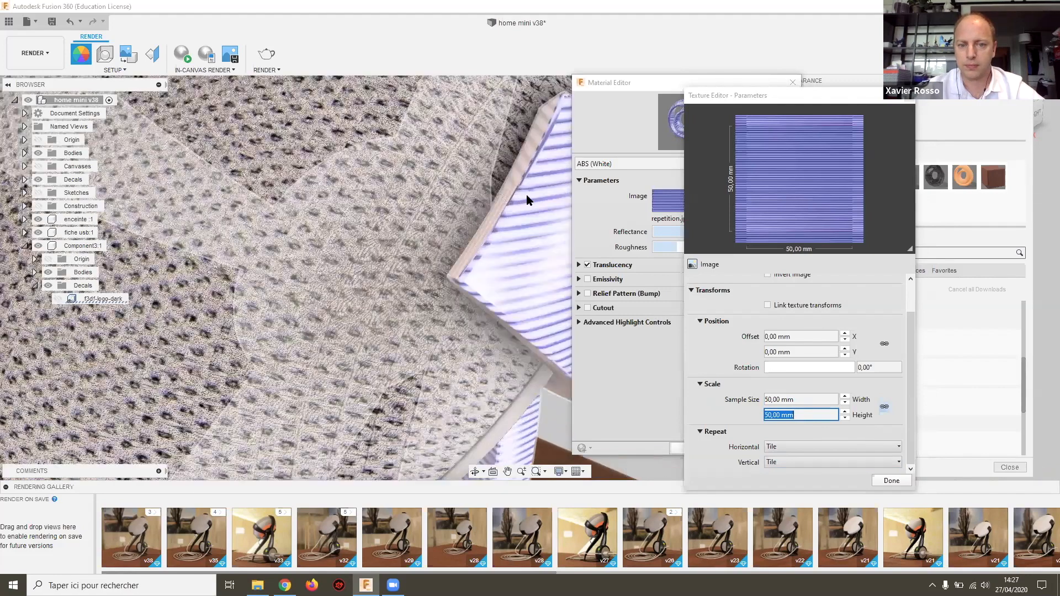
scroll(526, 195, down, 10)
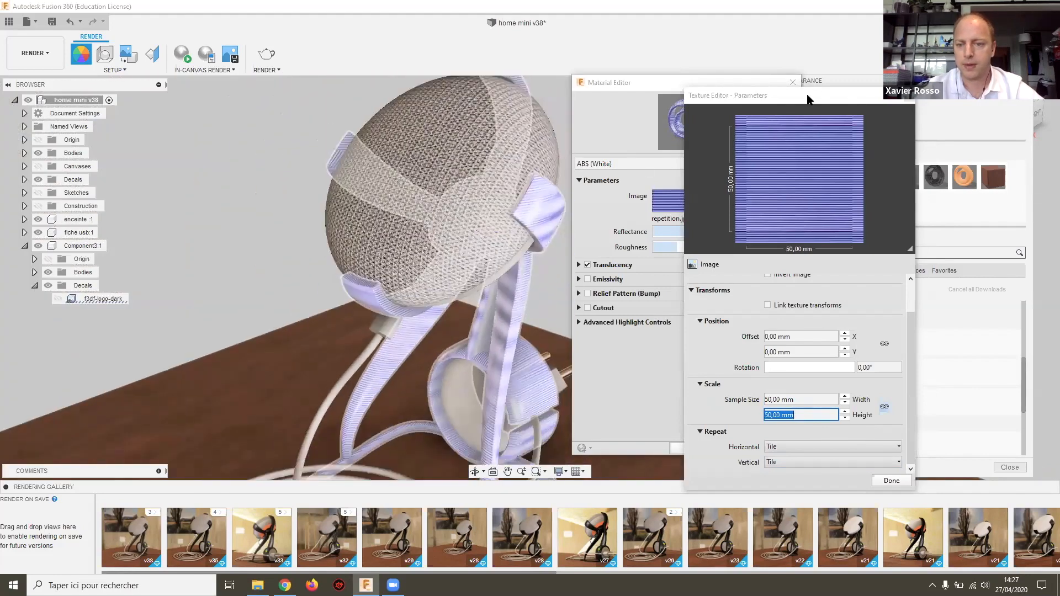
Step: Close the texture image settings and set the ABS (White) appearance's translucency depth to 1,690 mm
click(891, 480)
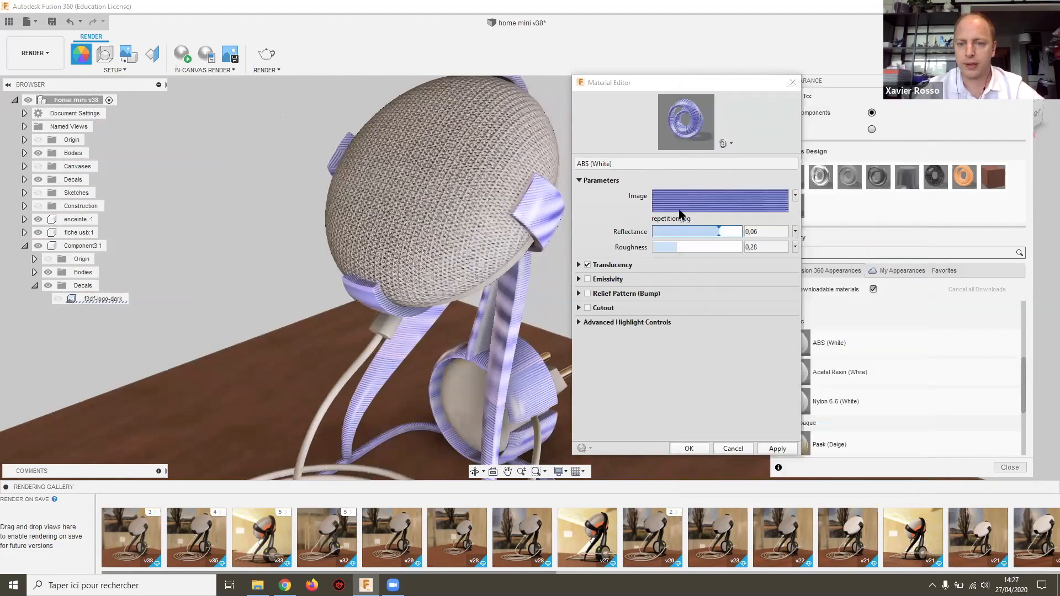
drag(712, 232, 680, 247)
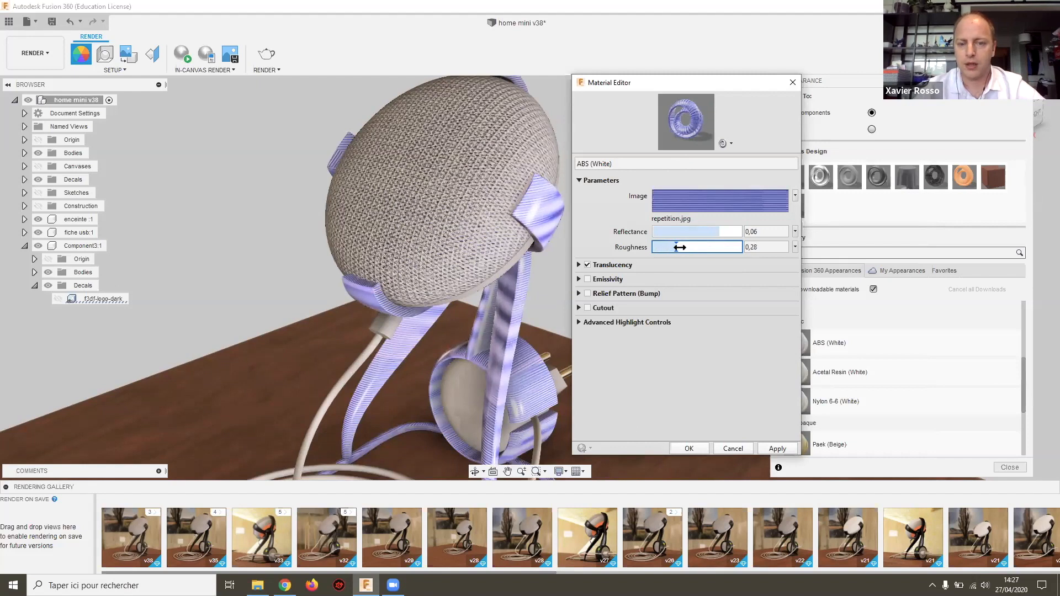
click(579, 265)
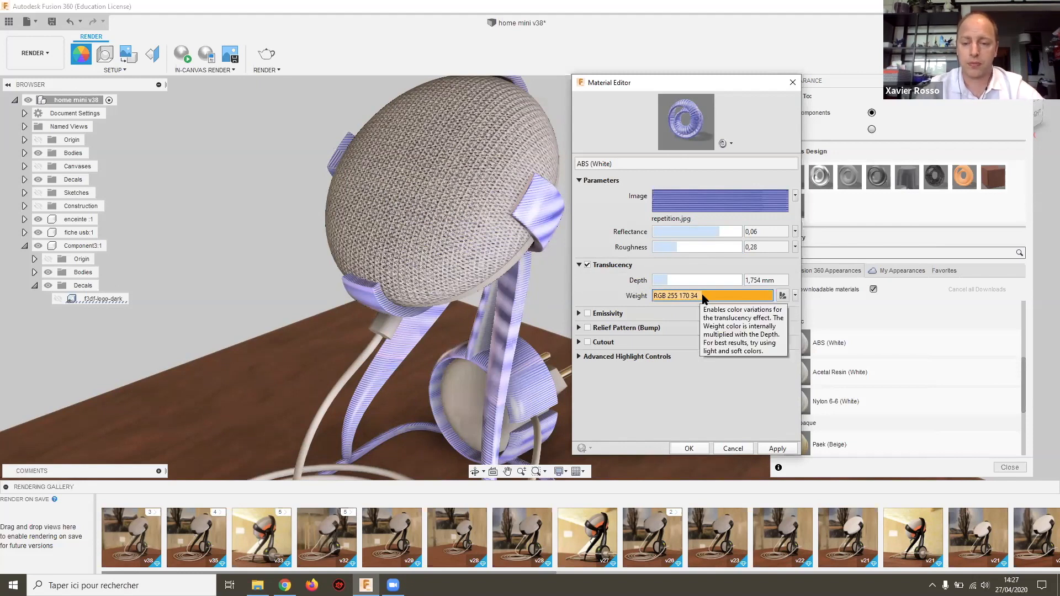
drag(668, 280, 692, 280)
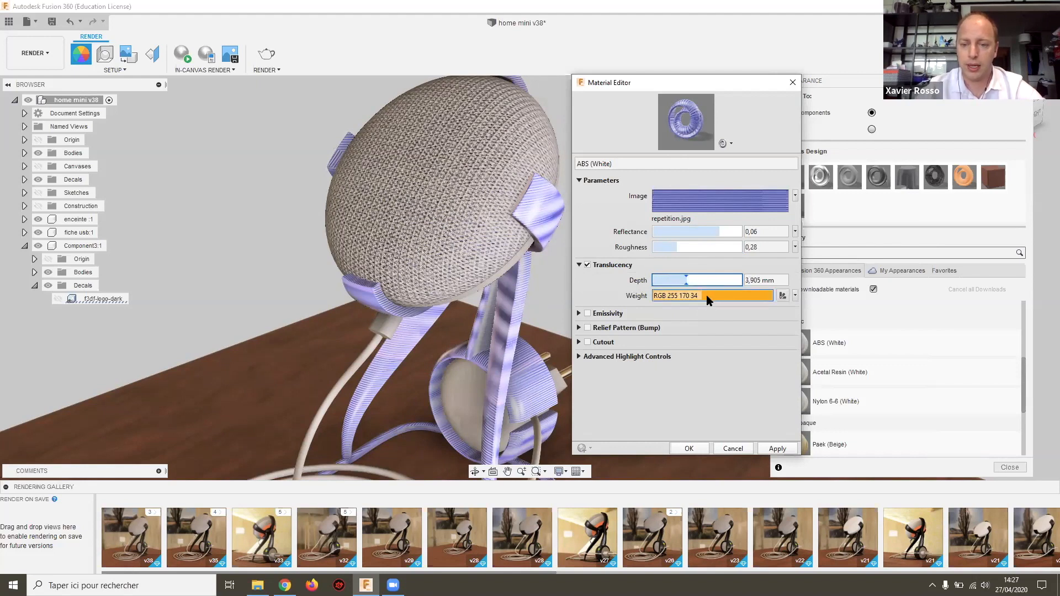
click(709, 300)
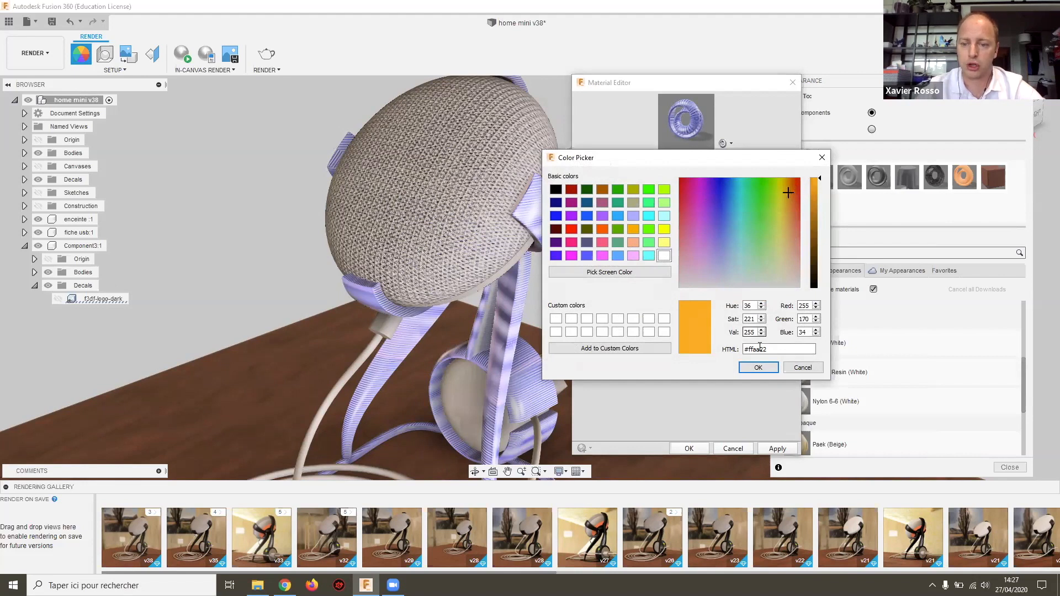
click(758, 367)
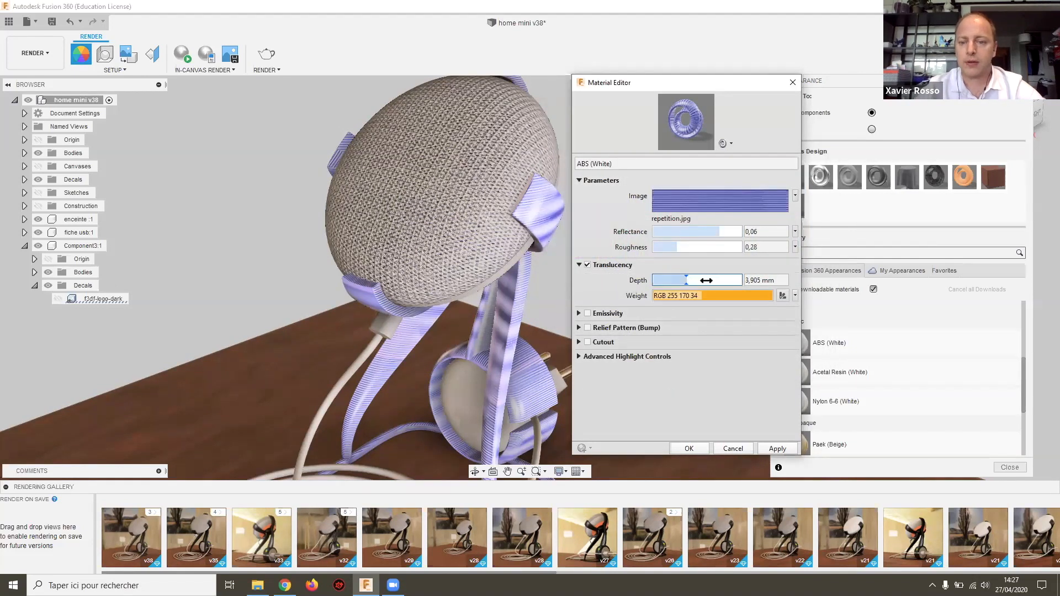
drag(687, 279, 667, 280)
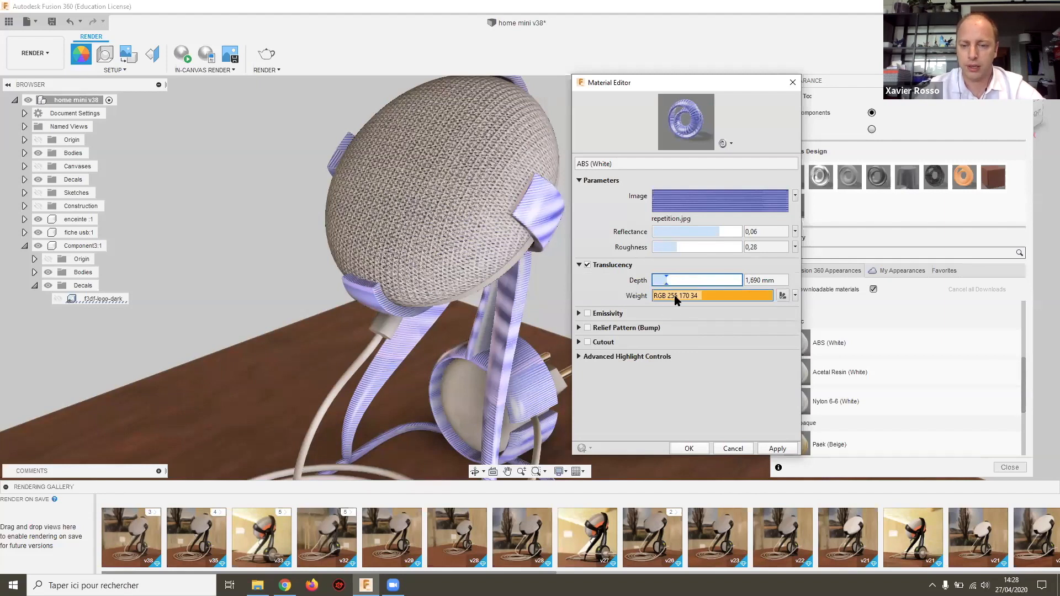
Step: Change the translucency weight colour to the neutral grey RGB 129 129 129
click(675, 298)
drag(818, 224, 815, 252)
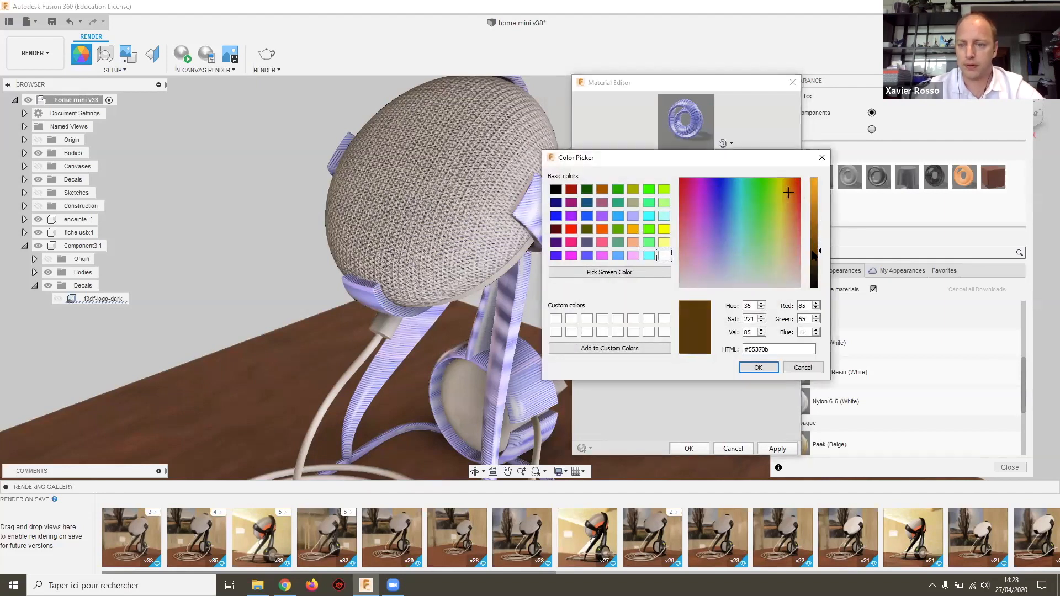
click(555, 189)
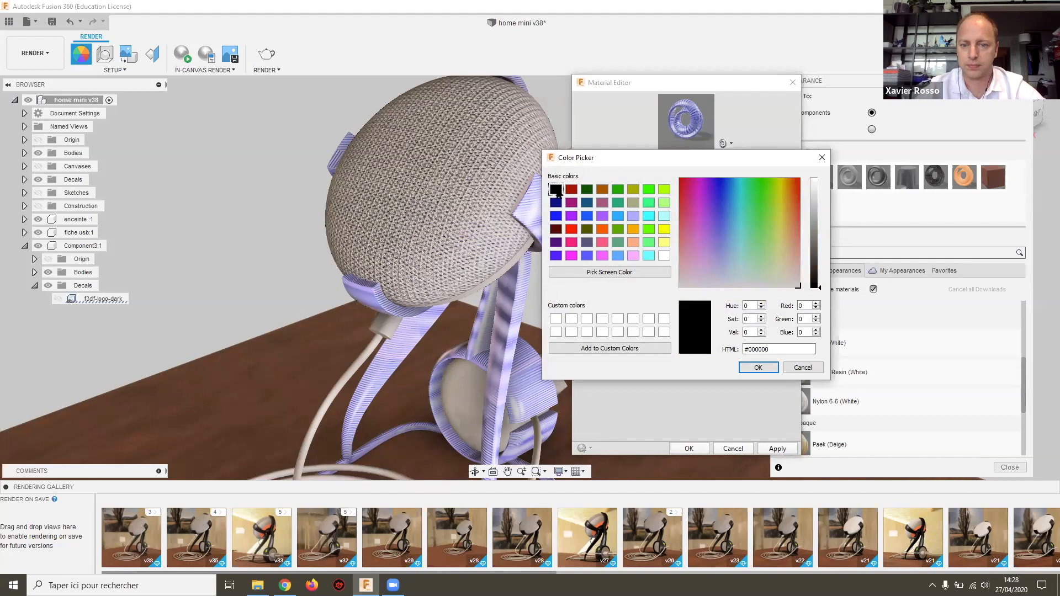
click(816, 242)
drag(816, 243, 816, 249)
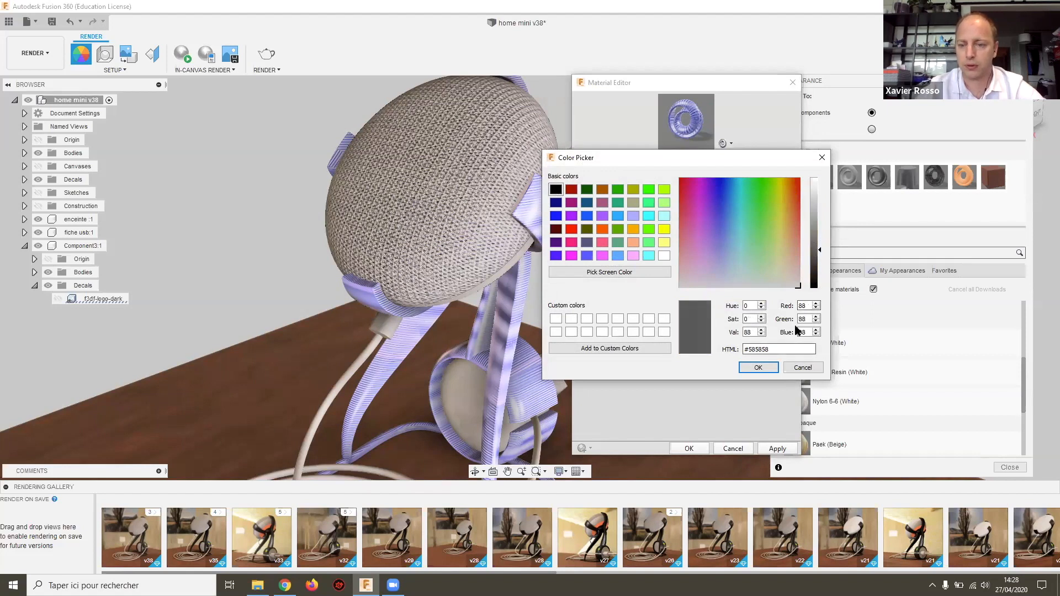
click(817, 236)
click(759, 368)
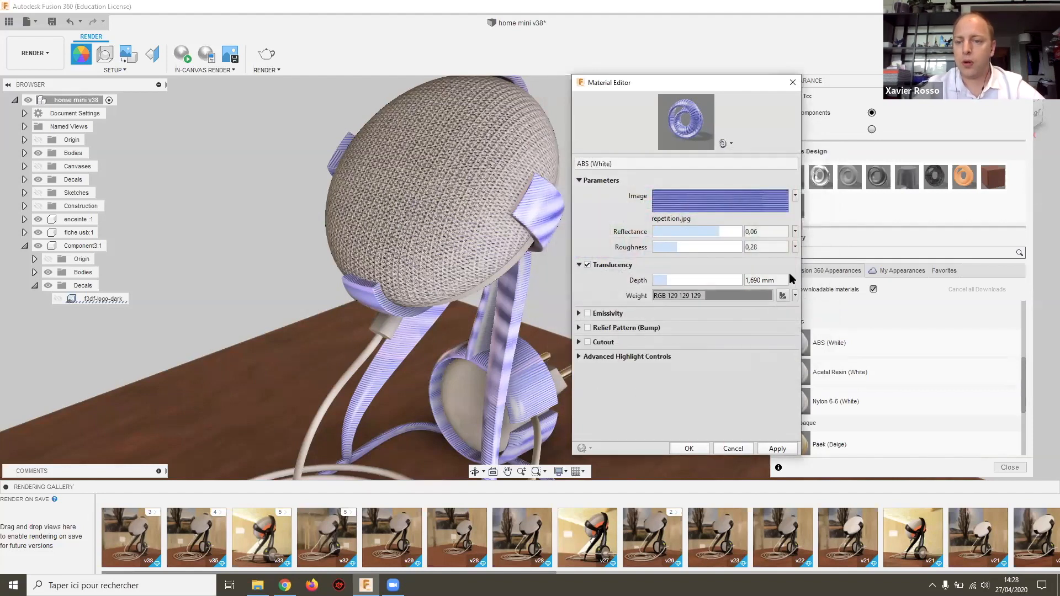
Step: Widen the material editor and replace the stand's texture image with the plain dark colour RGB 37 37 37
drag(801, 273, 878, 271)
click(874, 196)
click(821, 209)
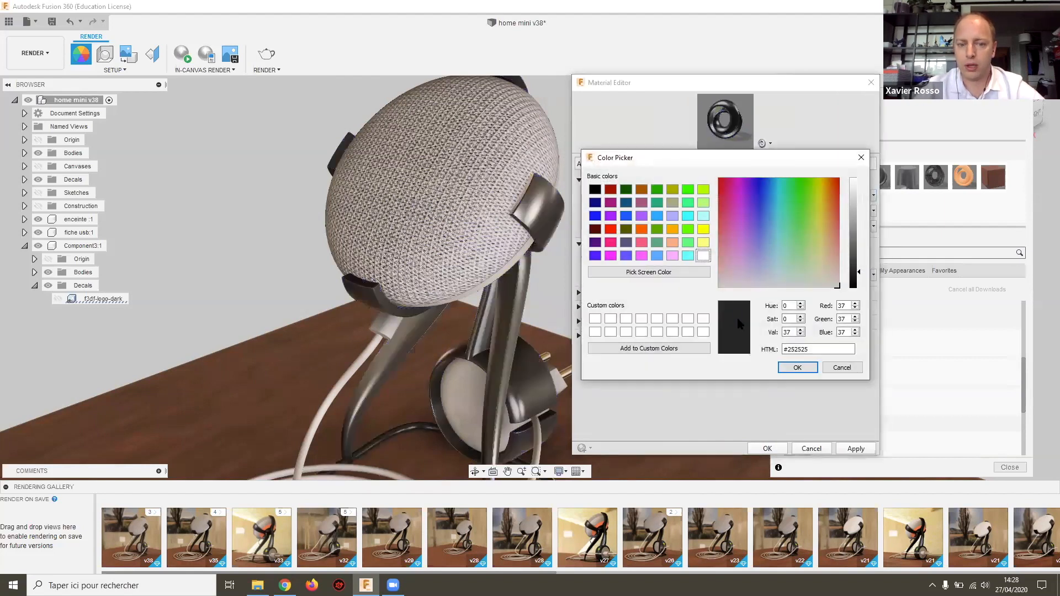
click(799, 368)
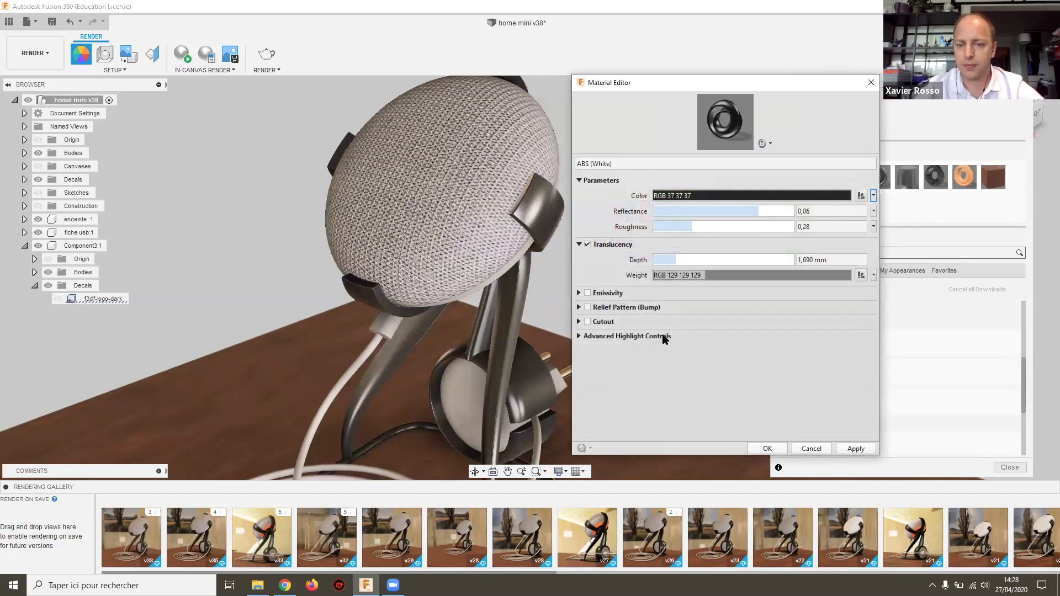
Step: Enable the relief pattern (bump) on the stand's appearance and load the desktop image repetition.jpg for it
click(579, 307)
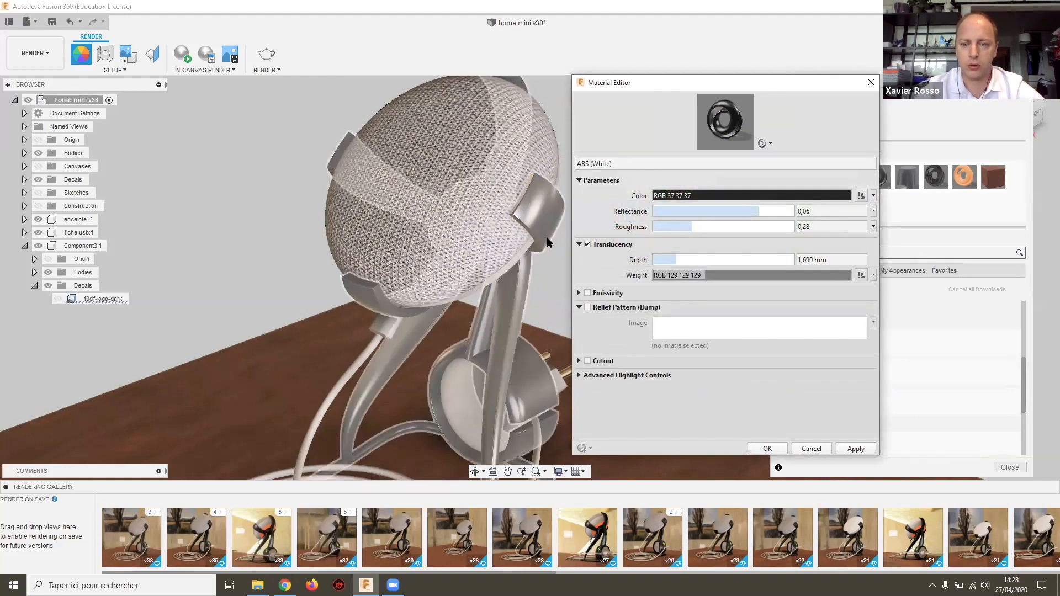
scroll(526, 331, up, 5)
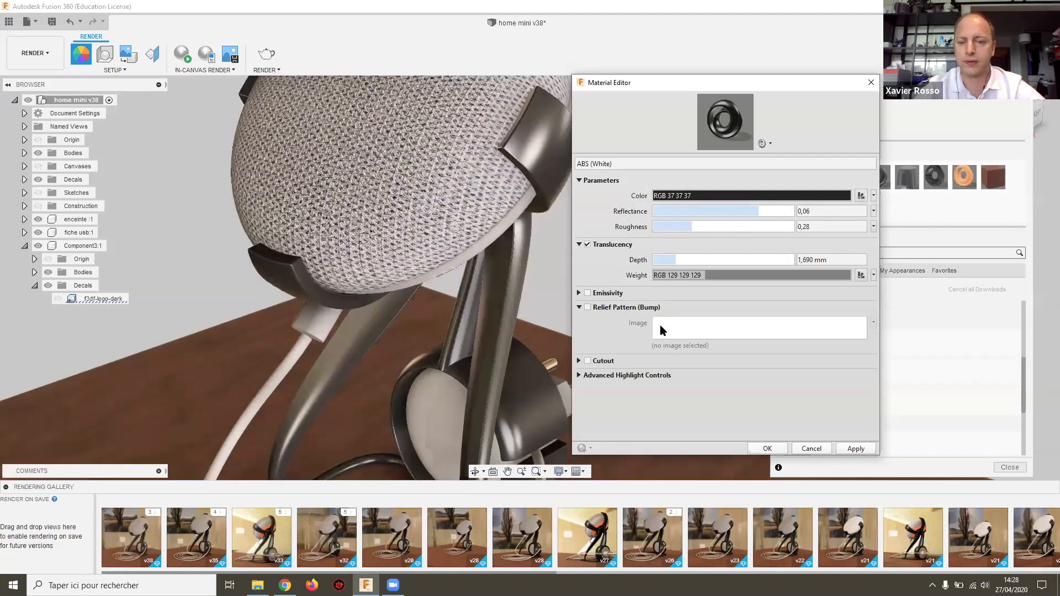
click(588, 307)
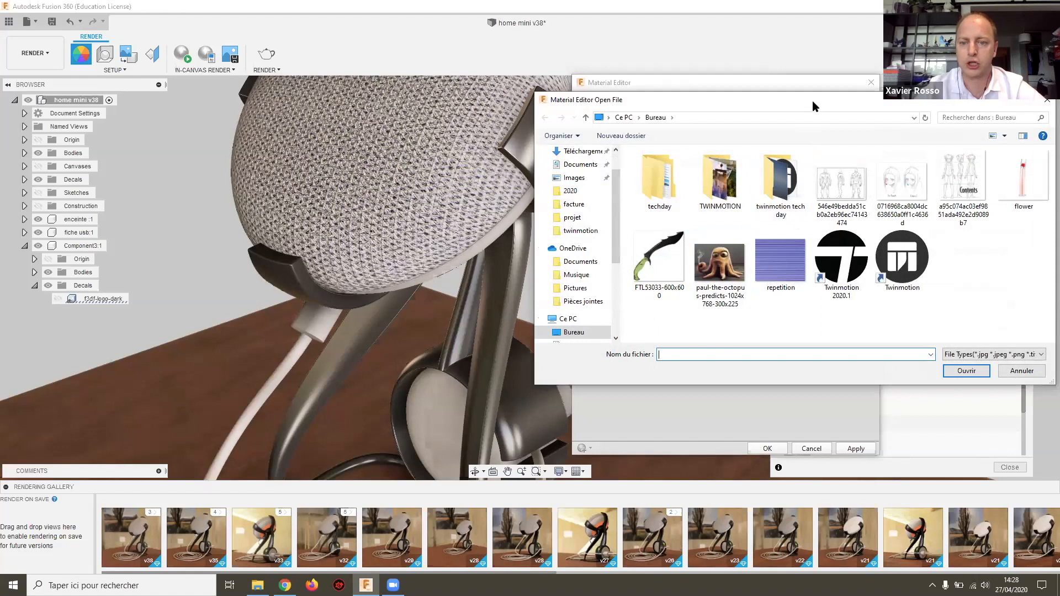
drag(812, 100, 654, 64)
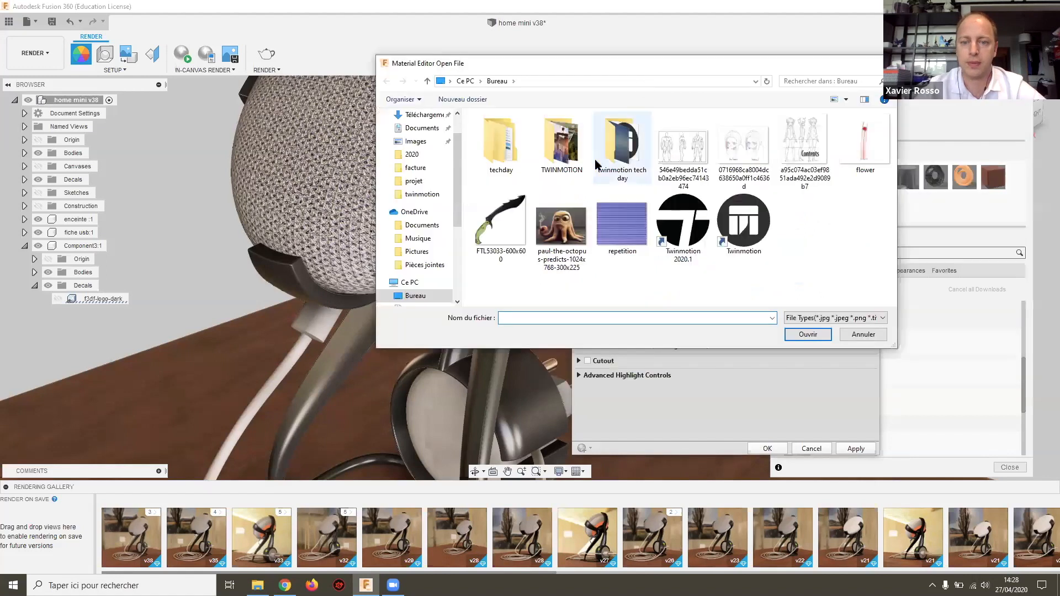
click(627, 232)
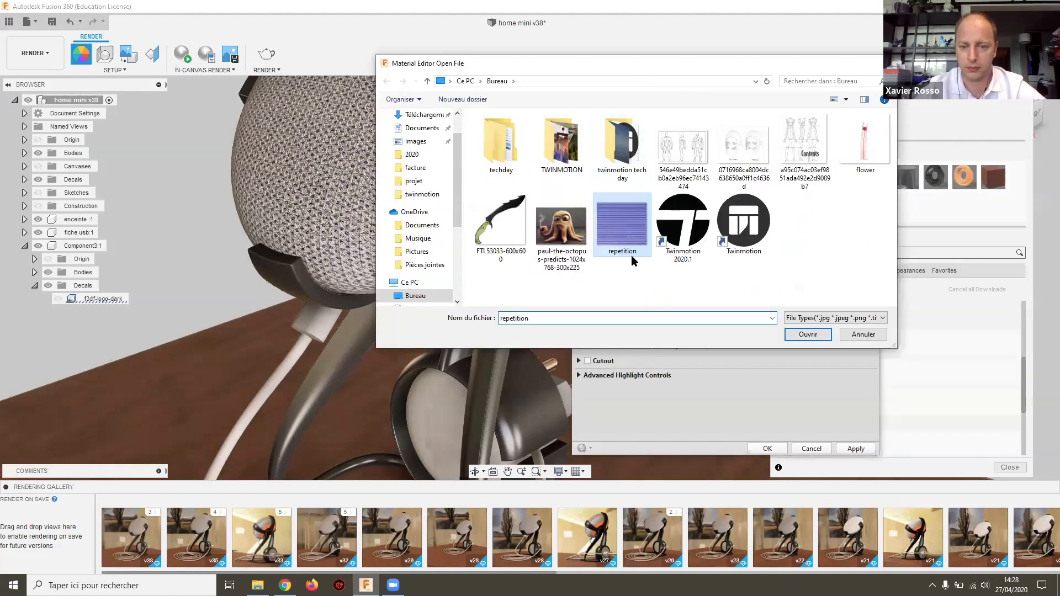
click(808, 336)
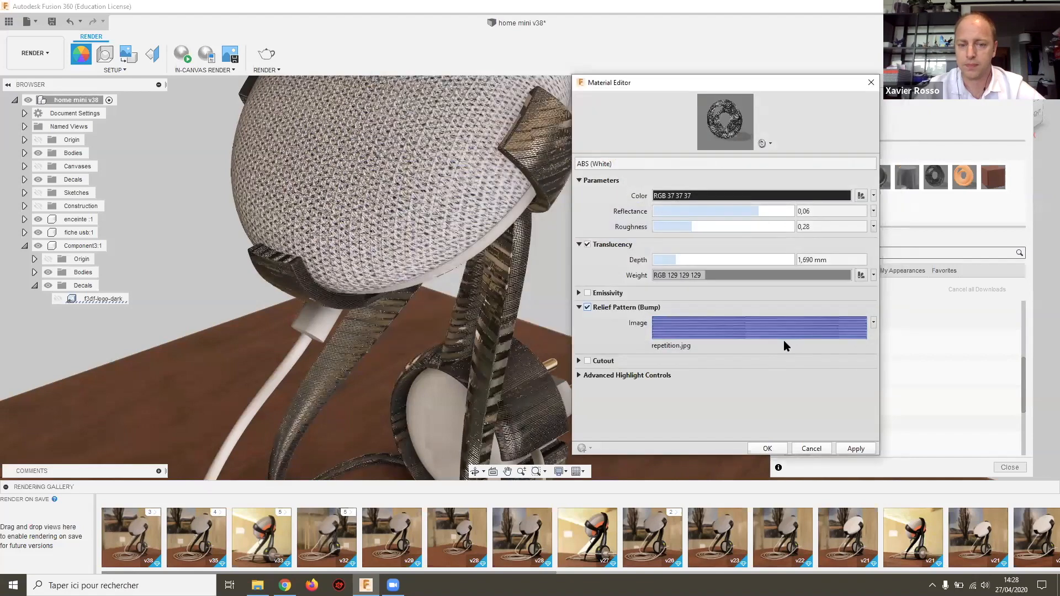
Step: Examine the bump pattern up close on the stand's clip and legs from several viewing angles
scroll(548, 158, up, 5)
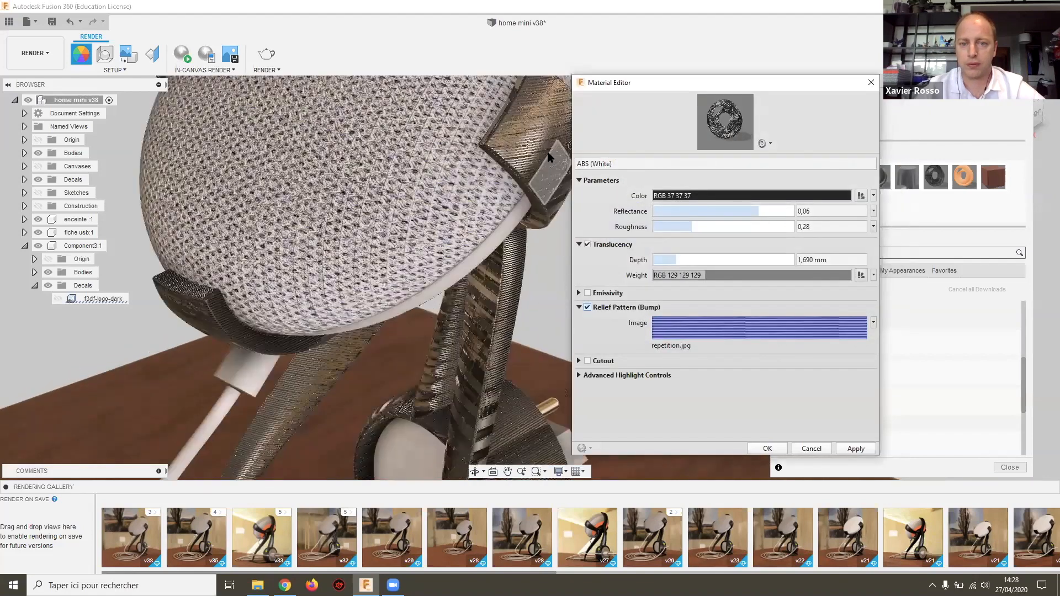
scroll(549, 157, up, 3)
shift+middle_drag(546, 156, 452, 283)
middle_drag(469, 83, 446, 204)
scroll(445, 215, up, 4)
scroll(440, 271, down, 6)
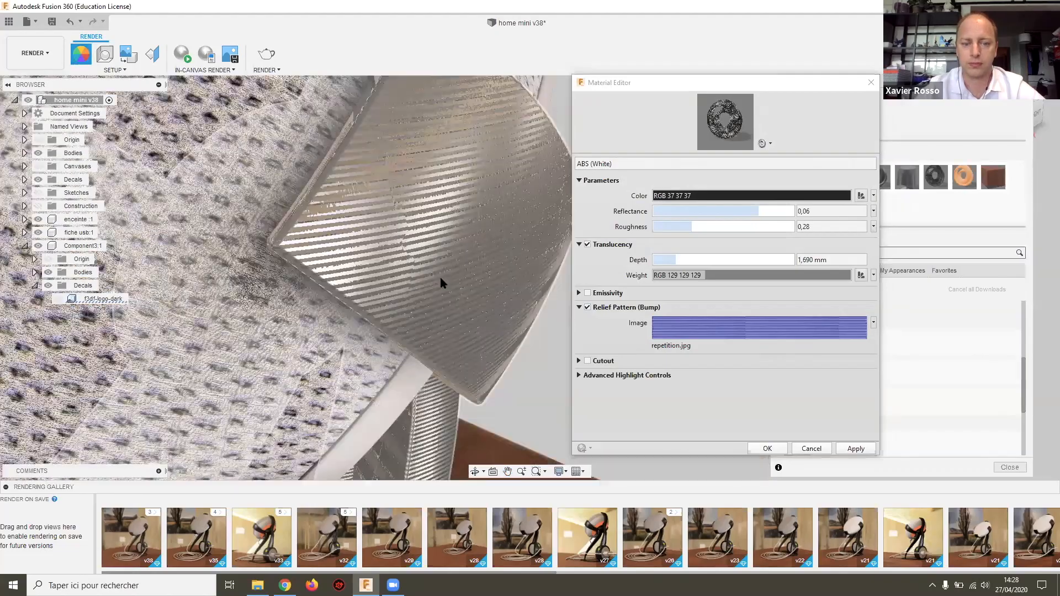
scroll(476, 276, down, 3)
shift+middle_drag(474, 280, 480, 237)
scroll(457, 301, down, 2)
scroll(478, 160, up, 5)
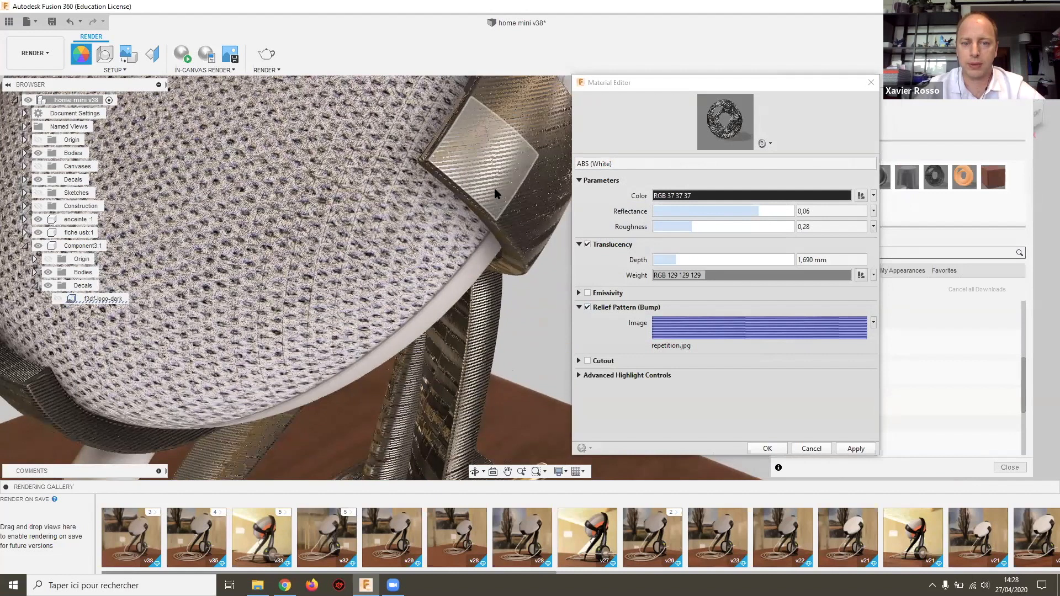
Step: Unlink the bump image's sample width from its height and set the width to 100 mm
click(746, 323)
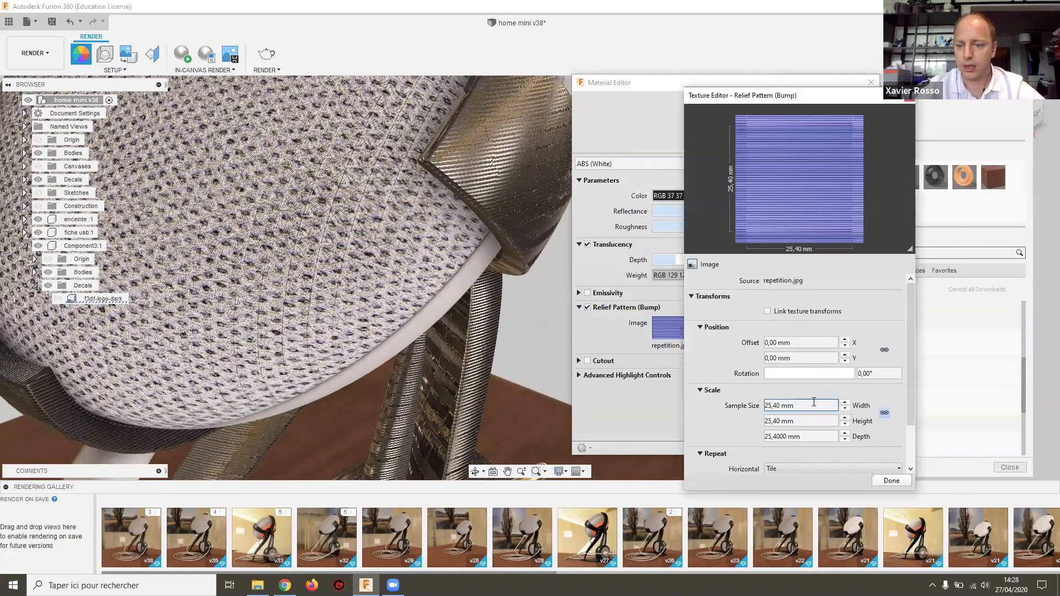
click(792, 409)
triple_click(804, 408)
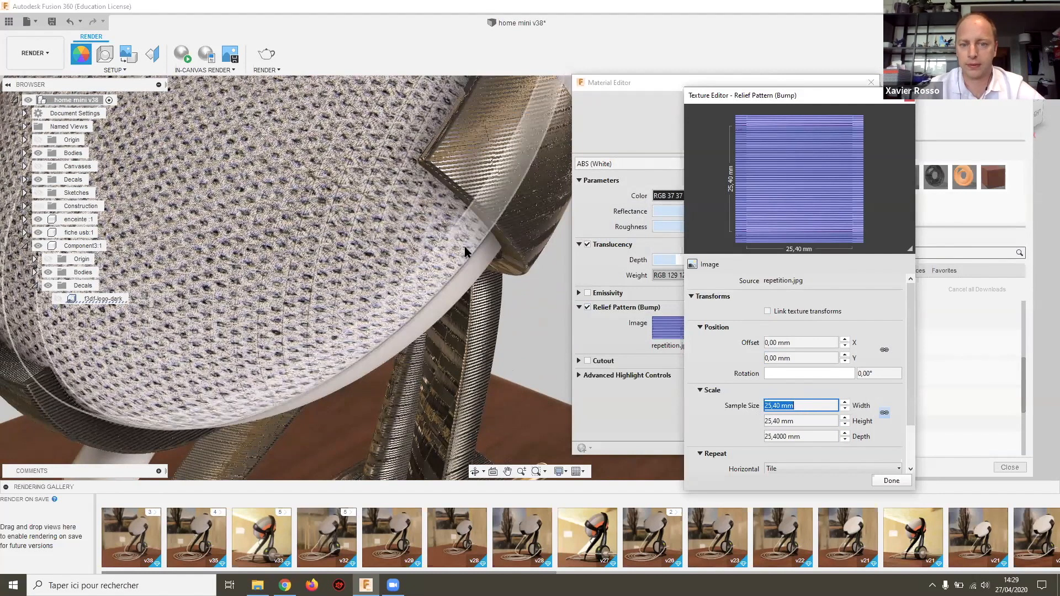
scroll(463, 248, down, 1)
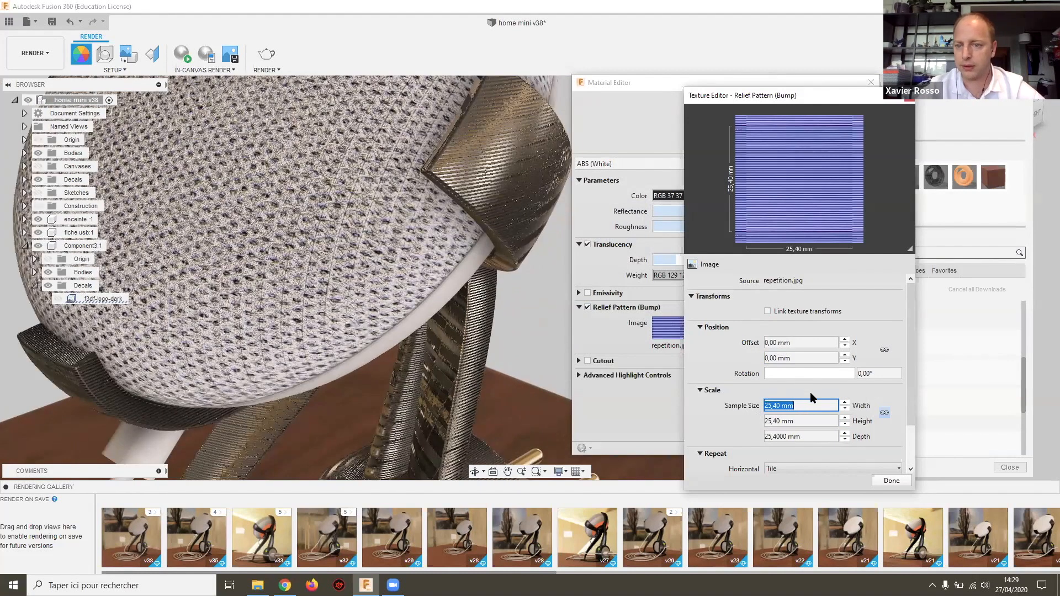
click(884, 413)
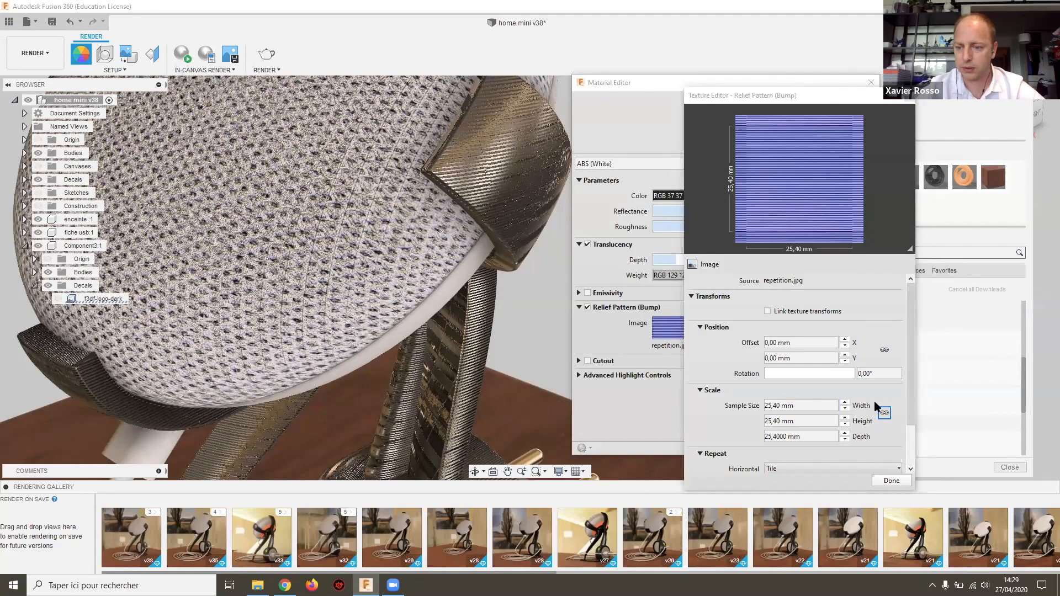
click(804, 406)
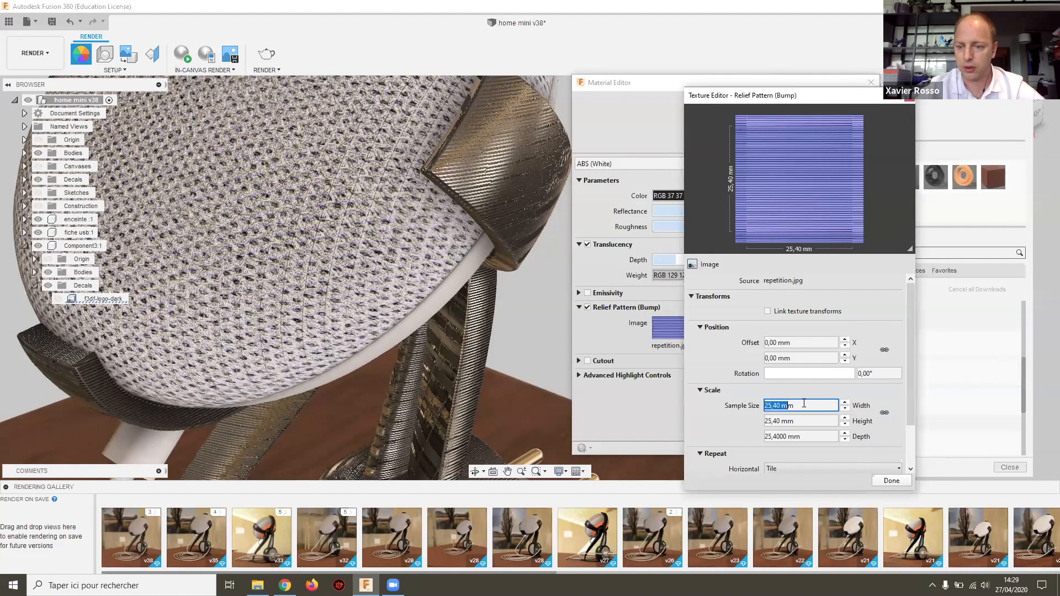
text(1000)
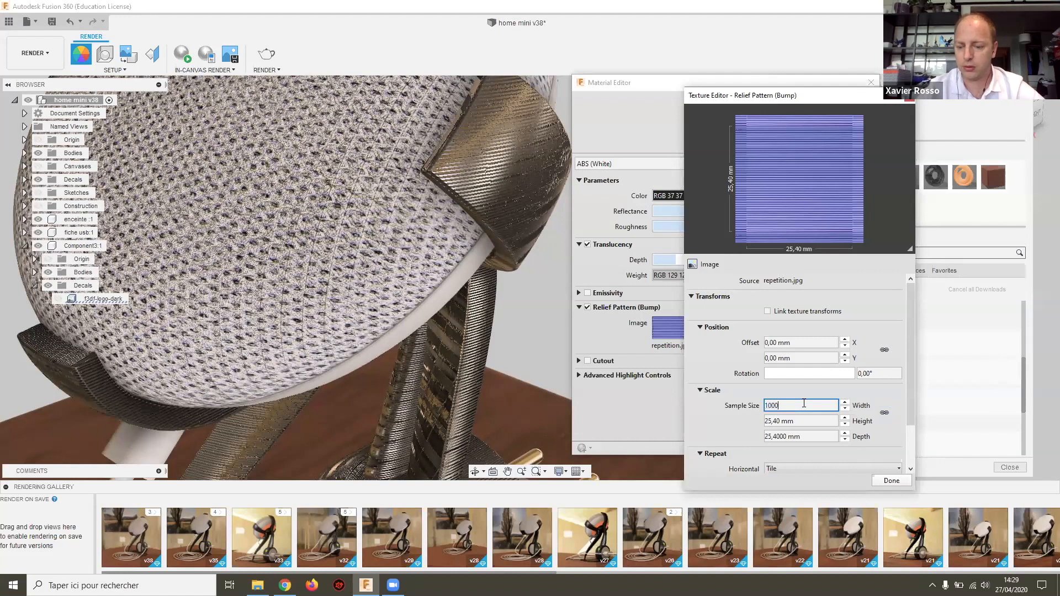
key(Return)
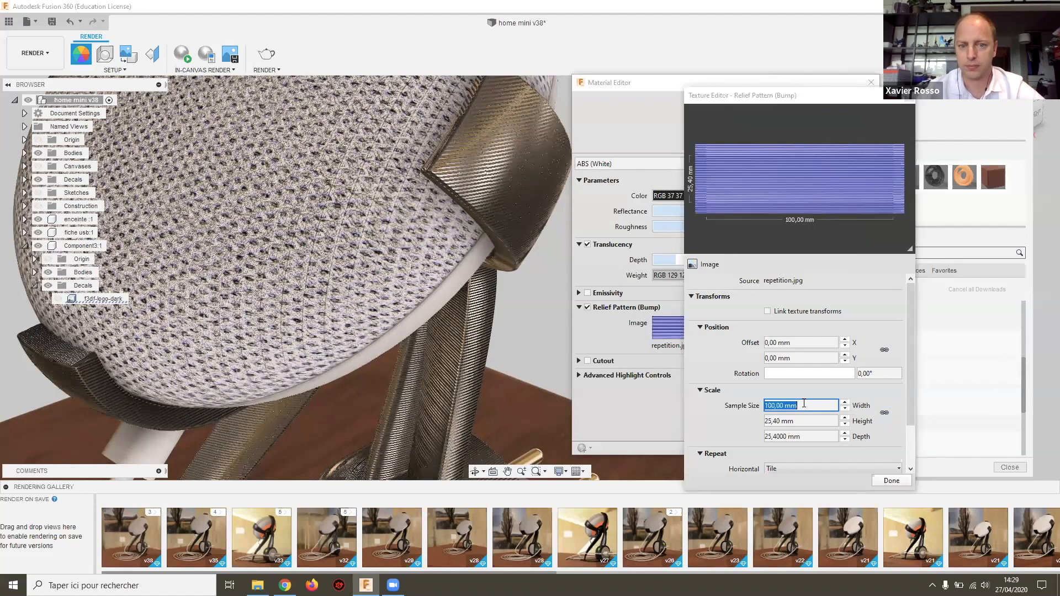
Step: Increase the bump image's sample width to 200 mm
drag(807, 406, 743, 407)
text(2)
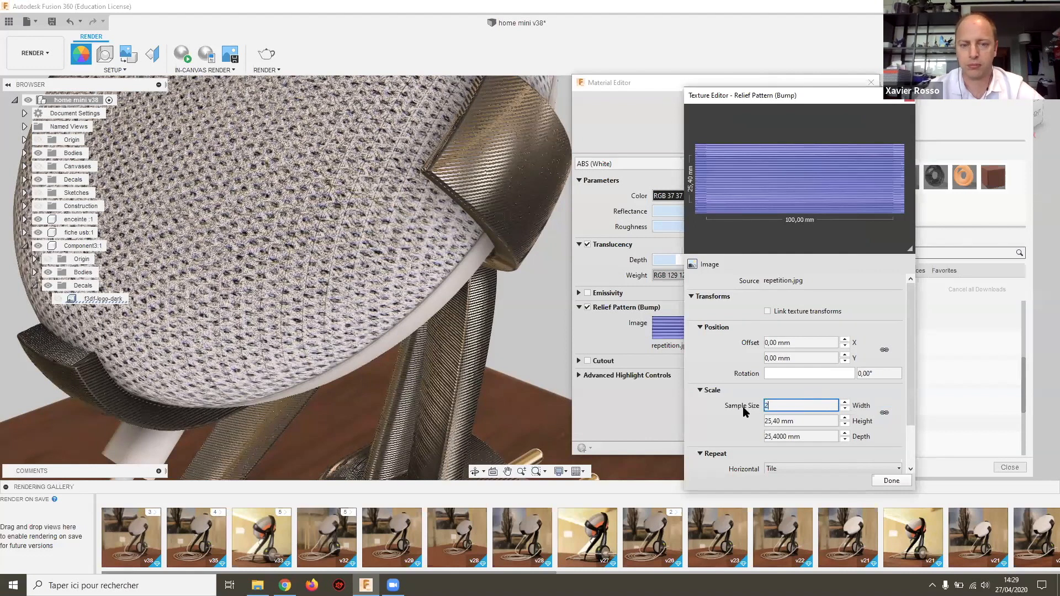
key(Return)
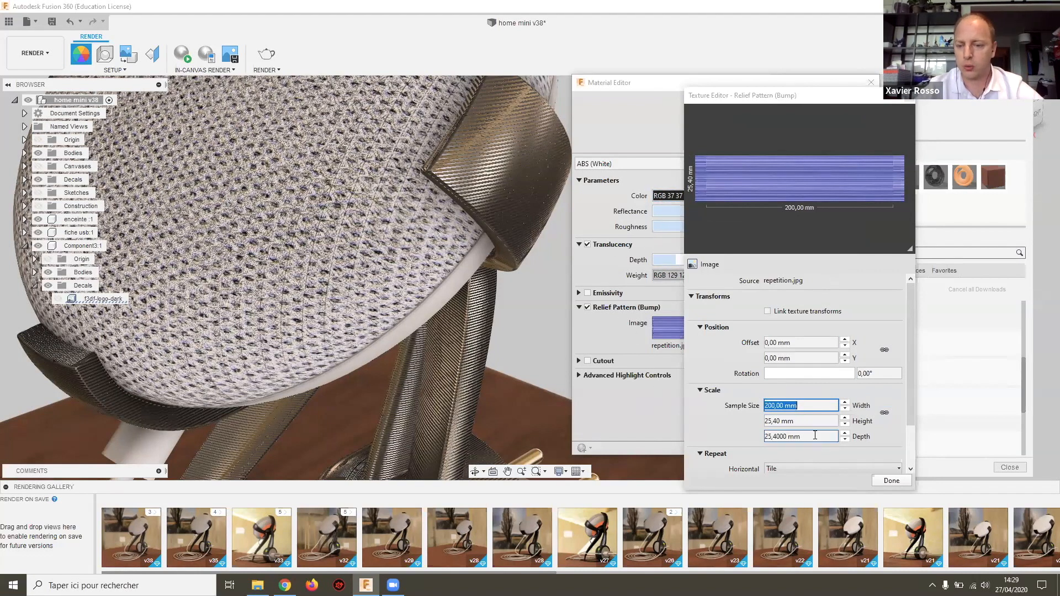
Step: Set the bump image's sample depth to 200 mm and accept the texture settings
drag(795, 437, 760, 438)
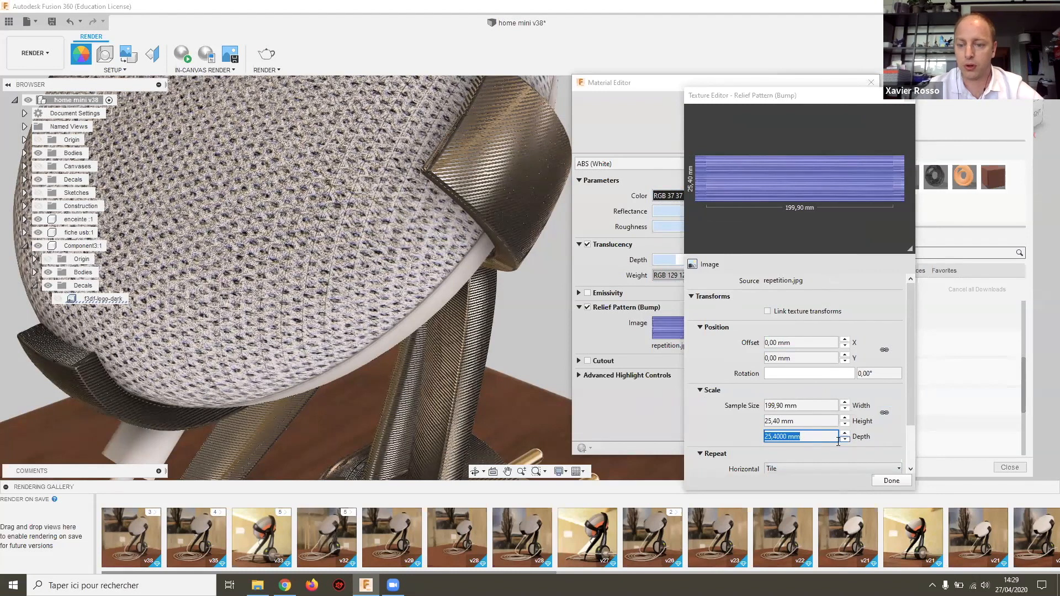
scroll(247, 275, down, 2)
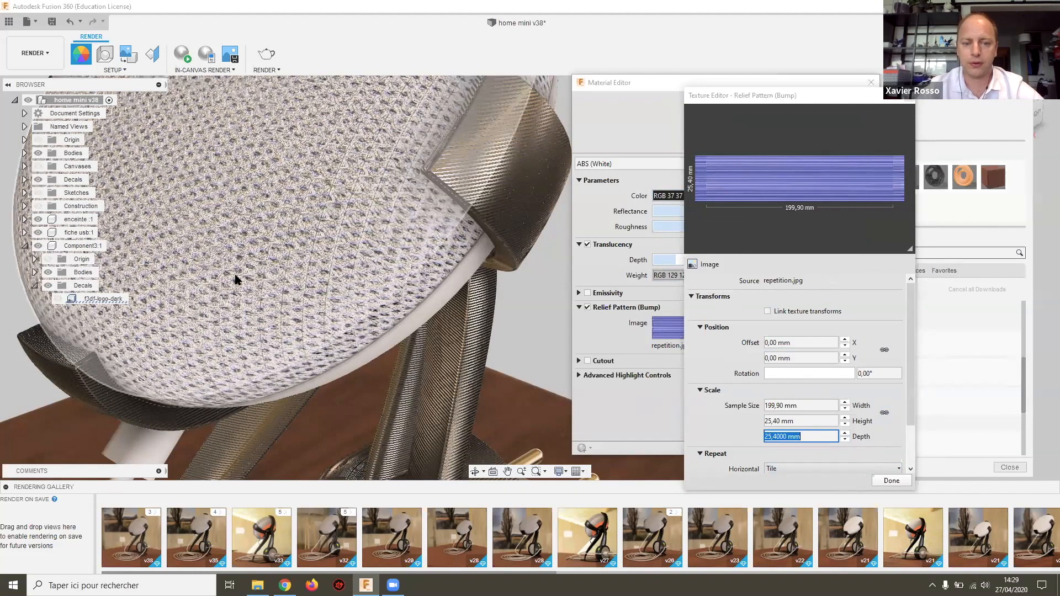
scroll(246, 275, down, 3)
middle_drag(310, 244, 366, 174)
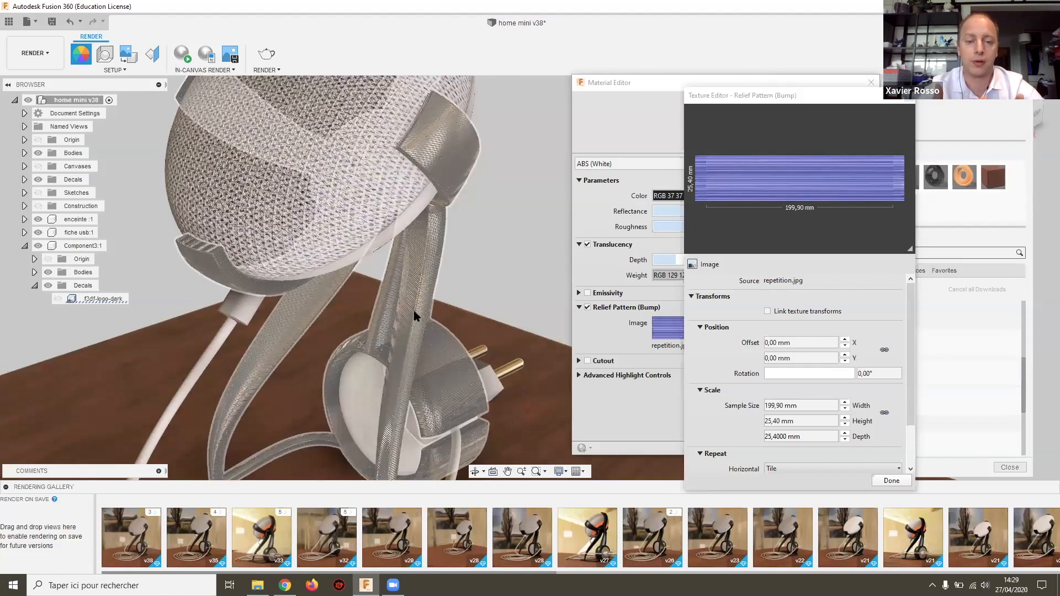
click(816, 438)
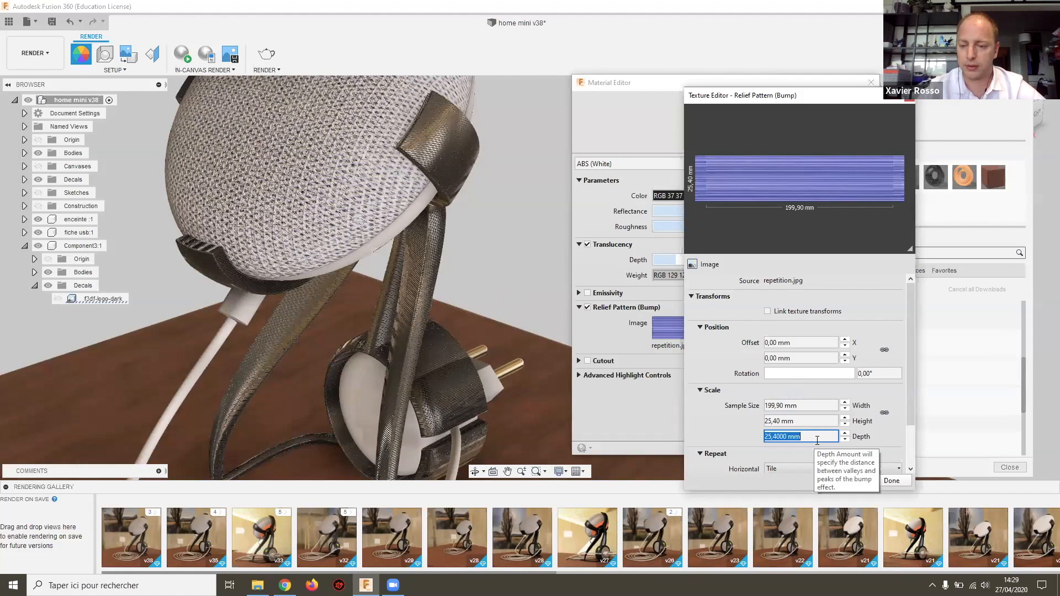
text(2)
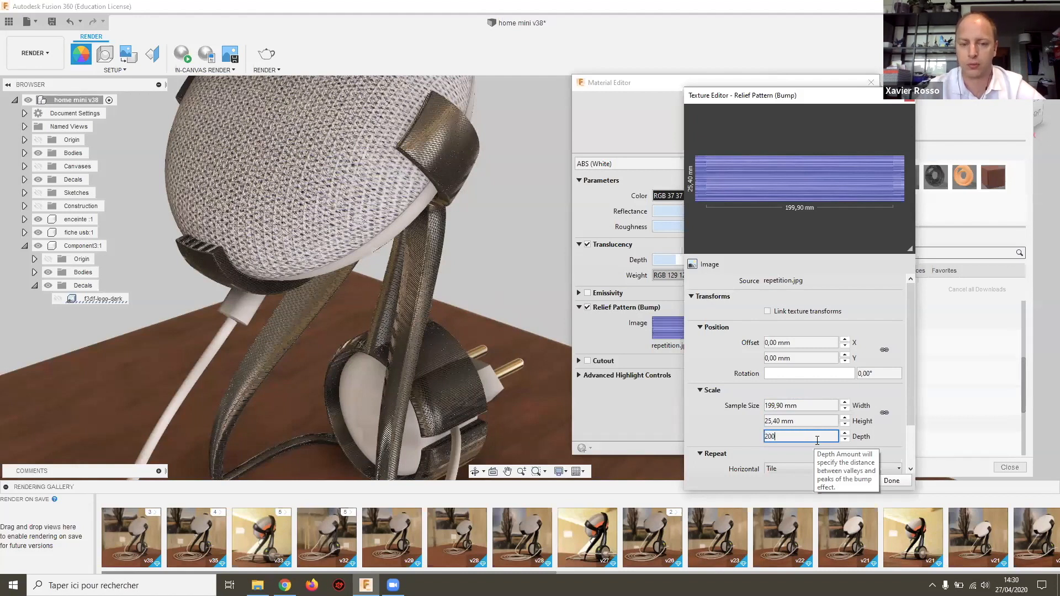
text(00)
key(Return)
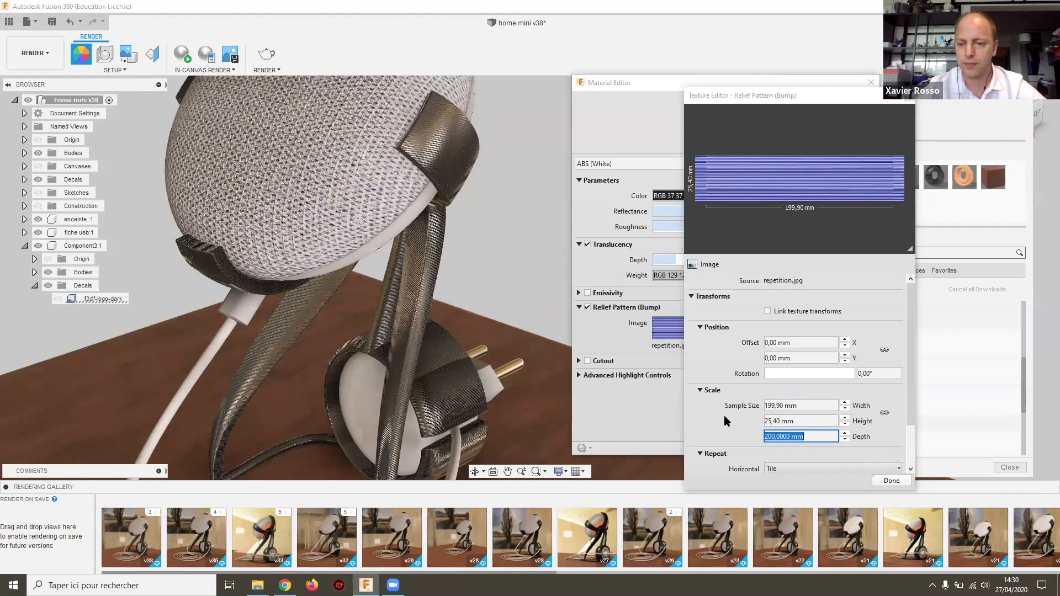
click(890, 481)
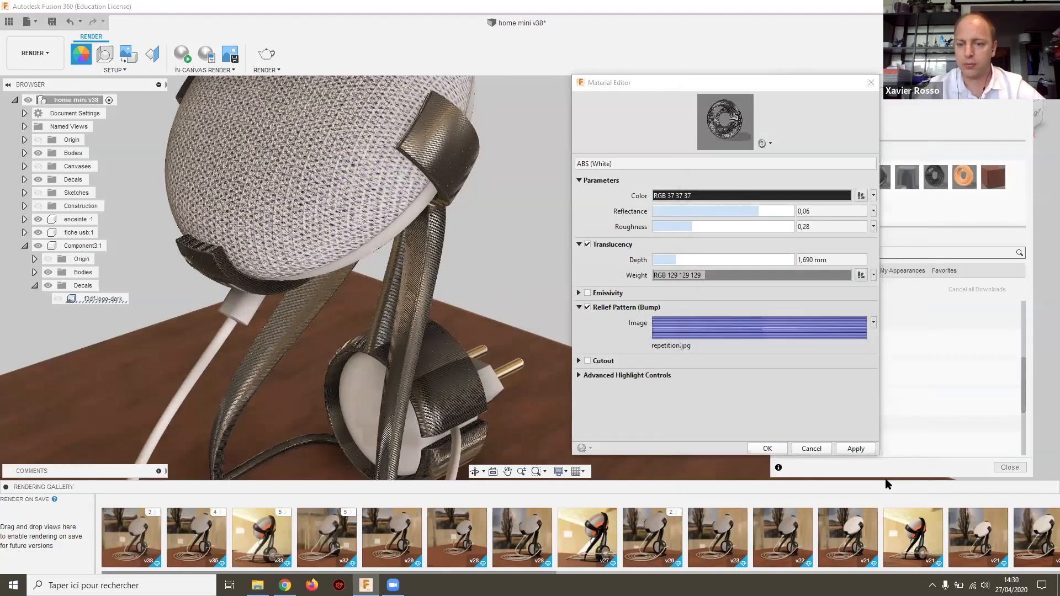
Step: Set the stand appearance's reflectance to 0.04 and roughness to 0.53, and accept the material changes
shift+middle_drag(411, 244, 517, 186)
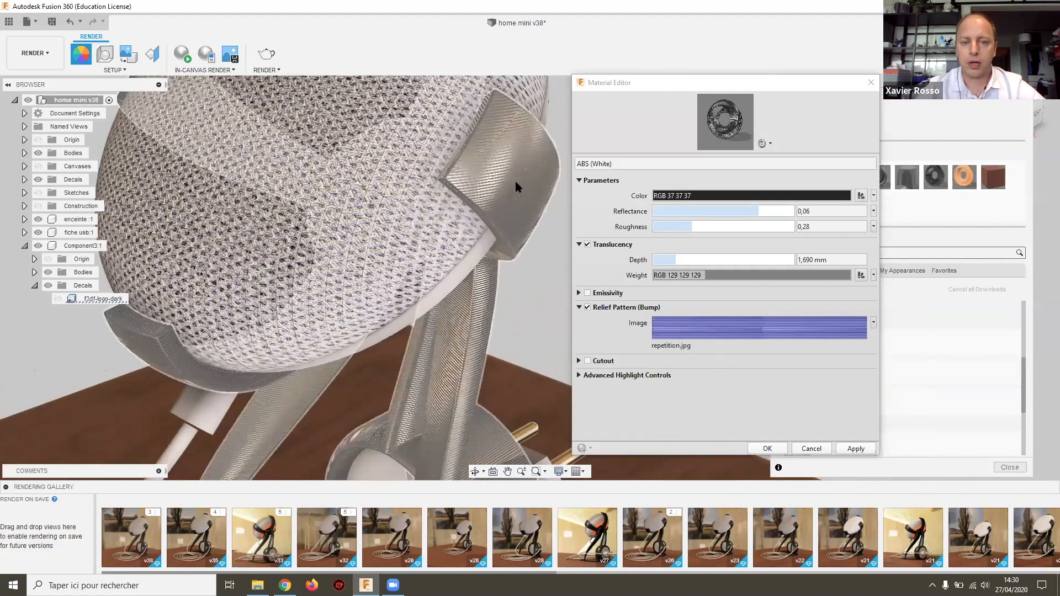
click(758, 211)
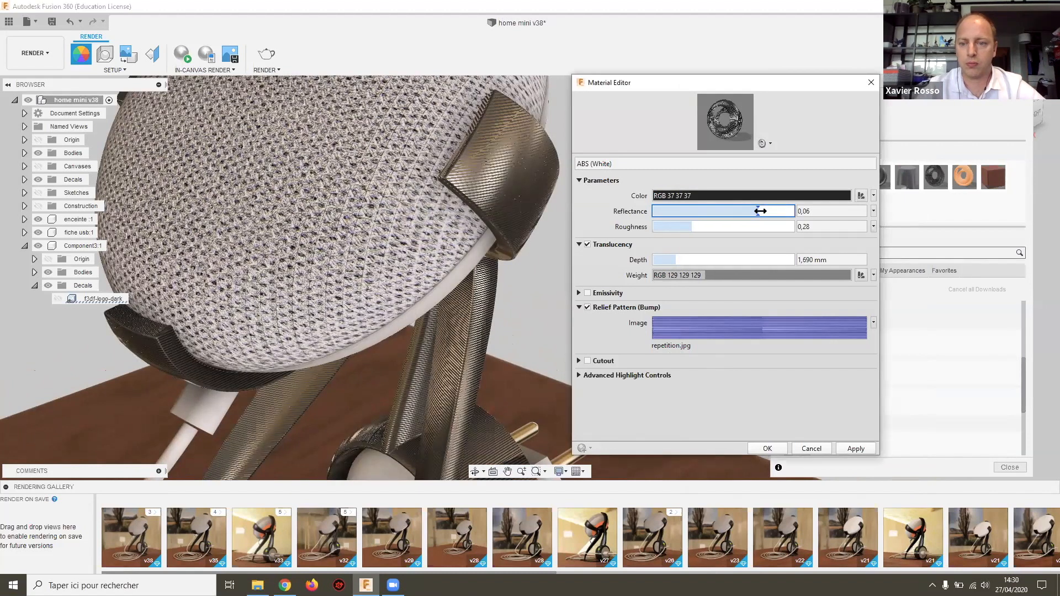
mouse_move(742, 211)
mouse_down()
mouse_move(718, 211)
mouse_move(745, 227)
mouse_move(735, 226)
mouse_up()
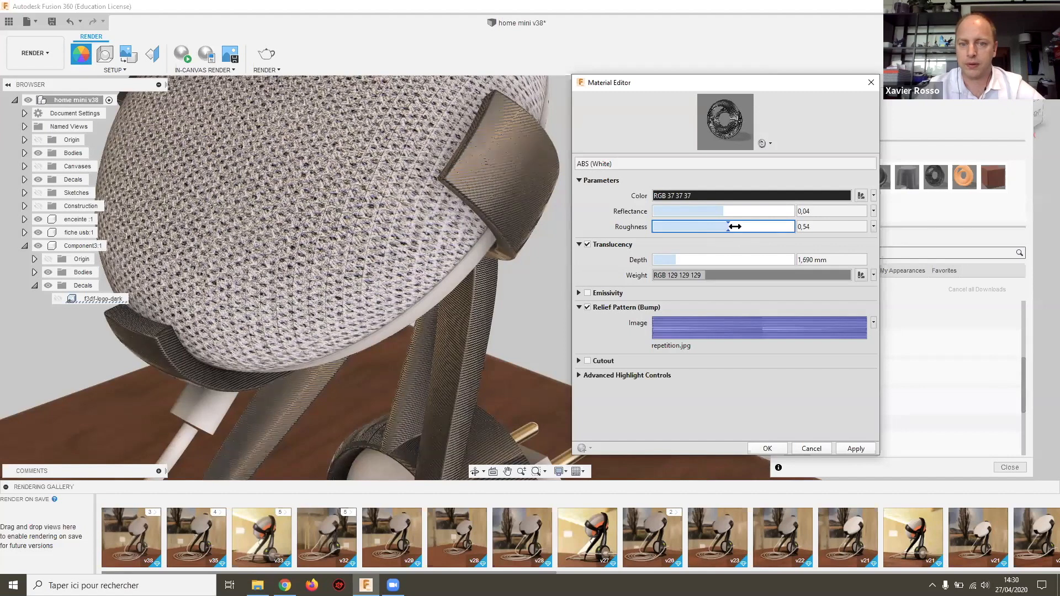
drag(736, 225, 734, 225)
scroll(429, 322, down, 6)
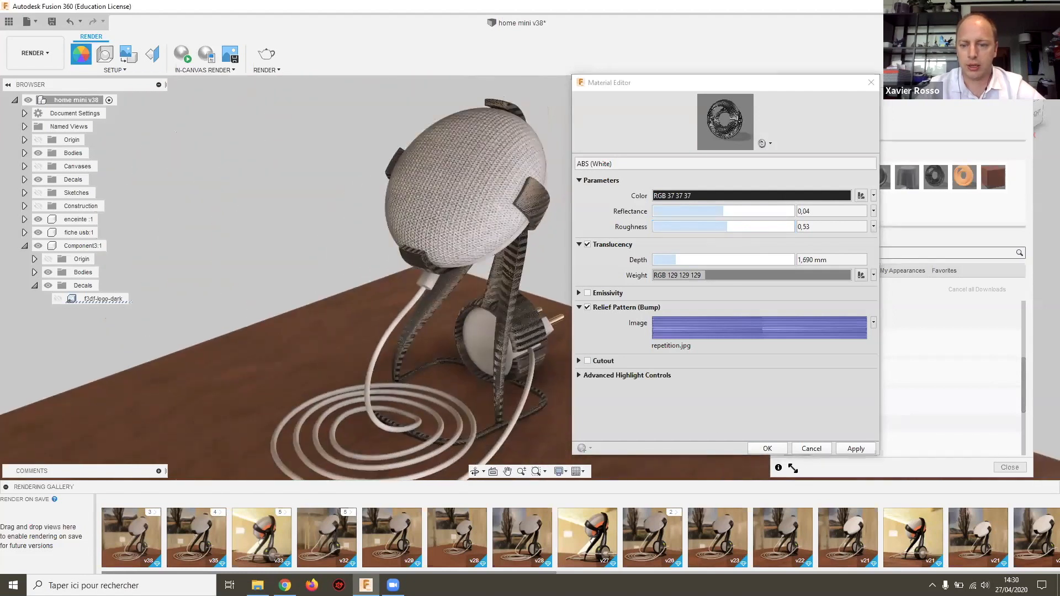
click(768, 448)
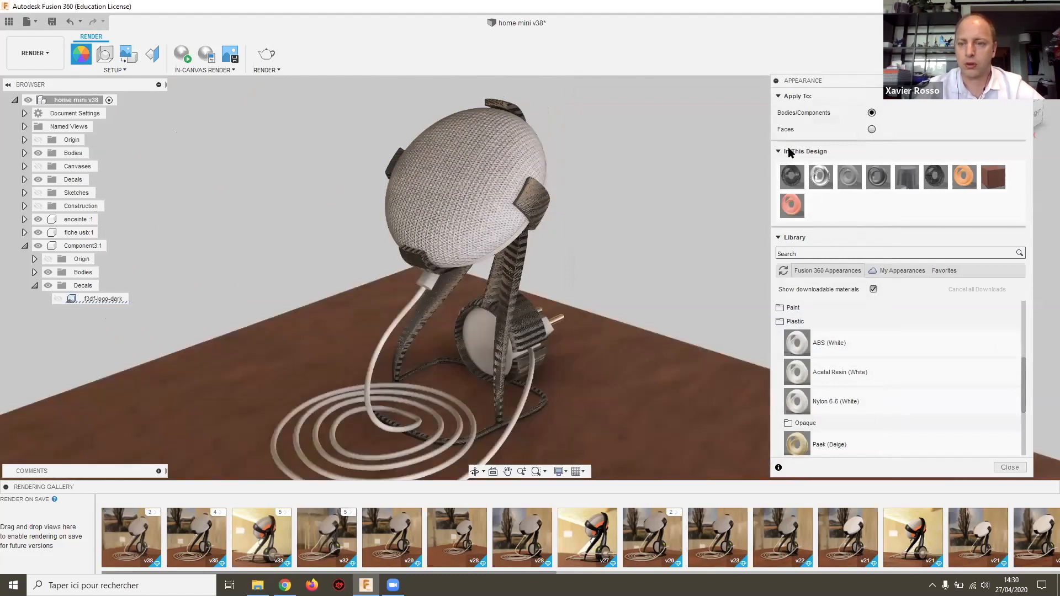
Step: Rename the stand's ABS (White) appearance to "support noir" and copy it to My Appearances
right_click(793, 177)
click(794, 188)
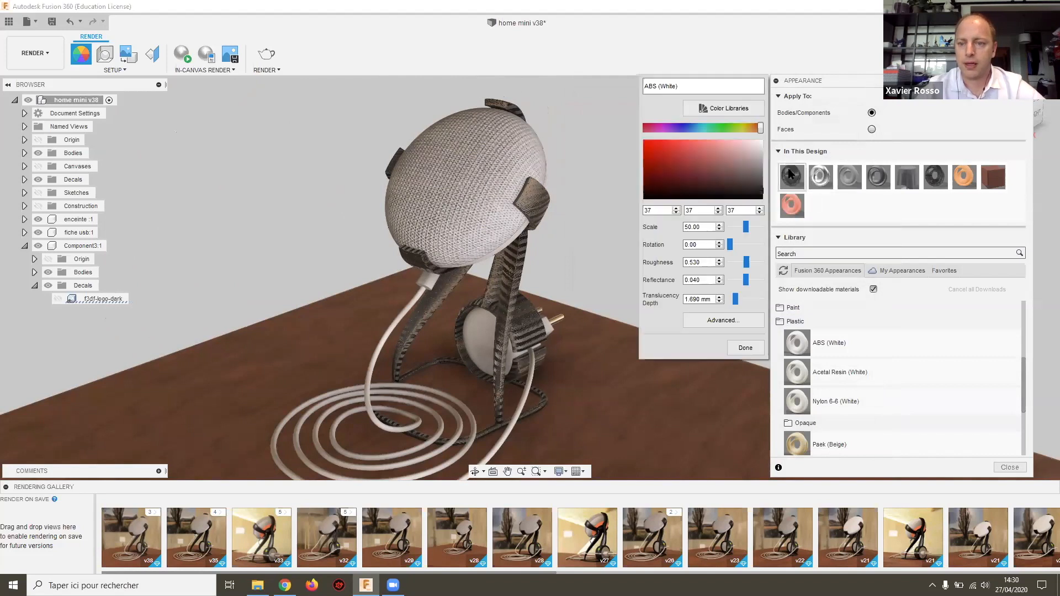
click(693, 84)
triple_click(663, 85)
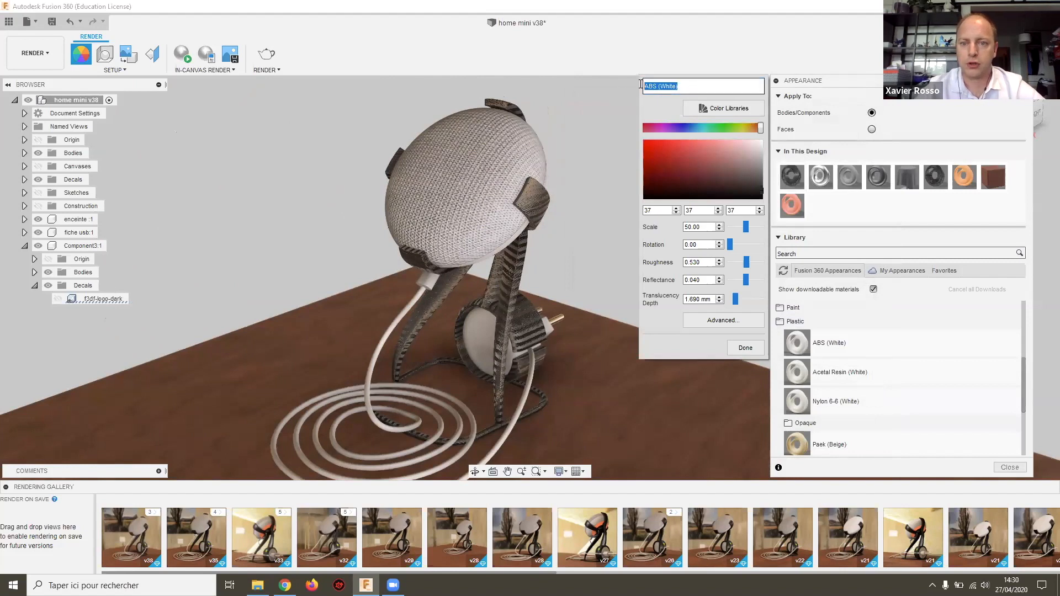
text(s)
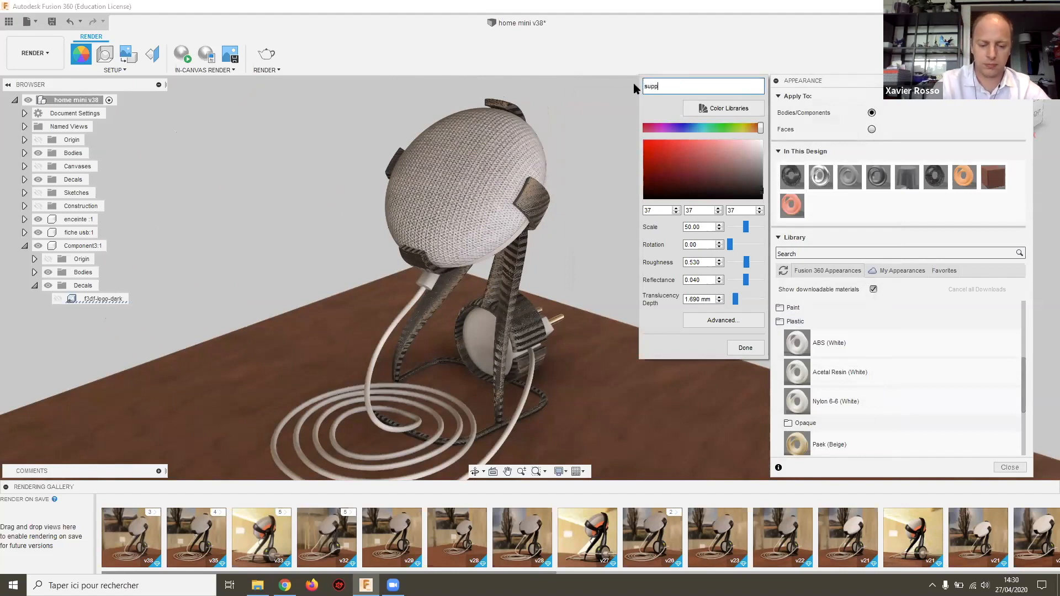
text(upport noir)
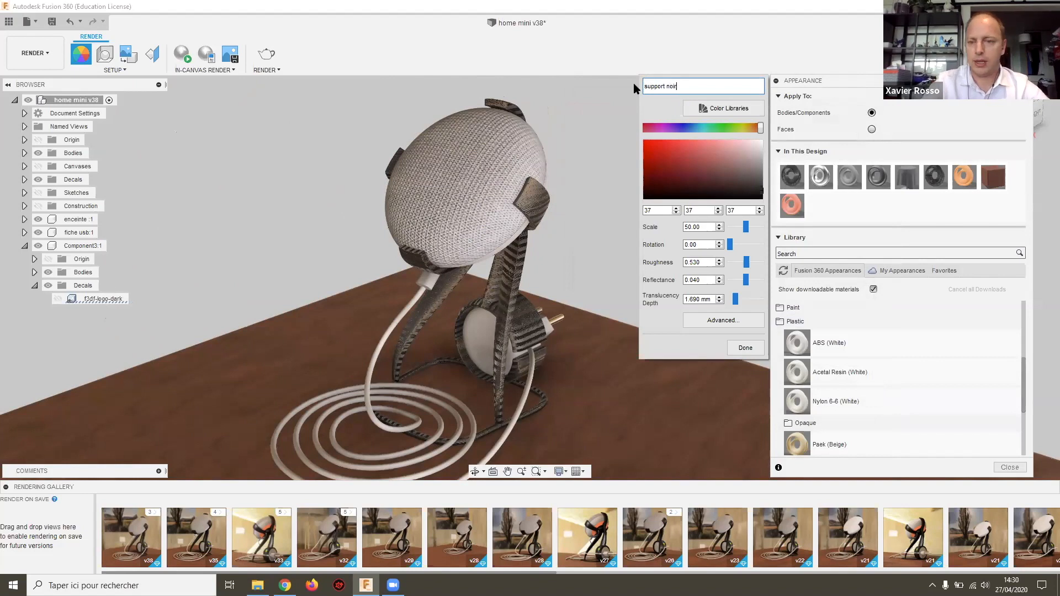
click(749, 348)
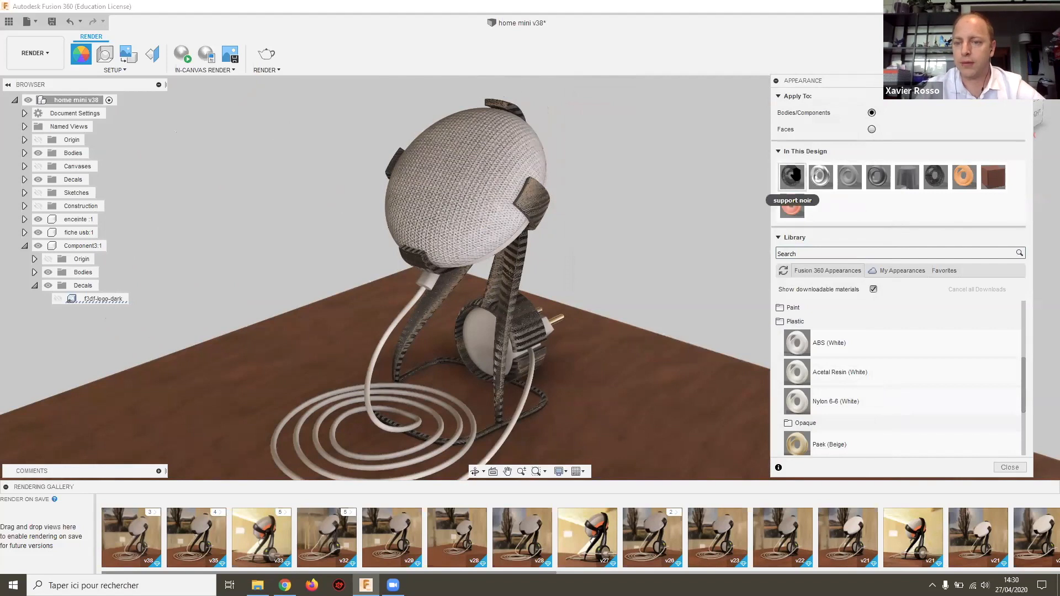
right_click(796, 176)
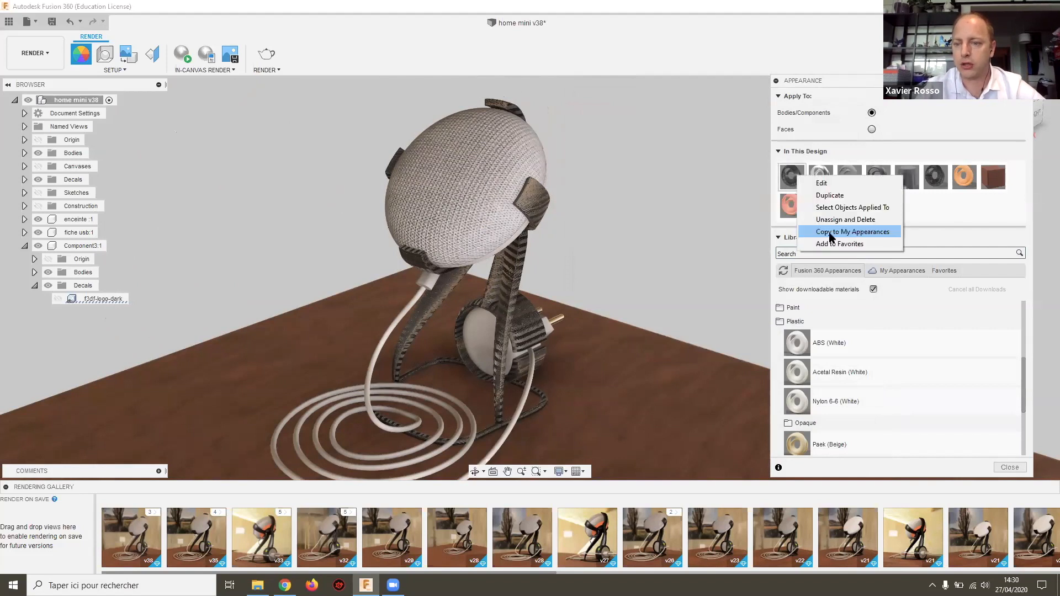
click(860, 237)
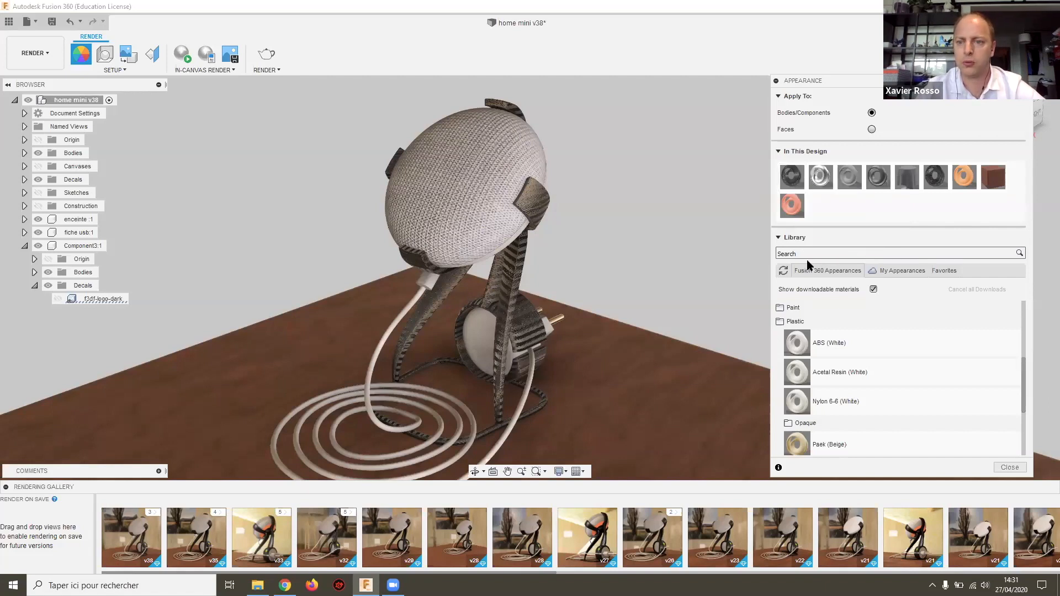
Step: Browse the appearance library from the plastics to the finished woods
middle_drag(631, 264, 678, 212)
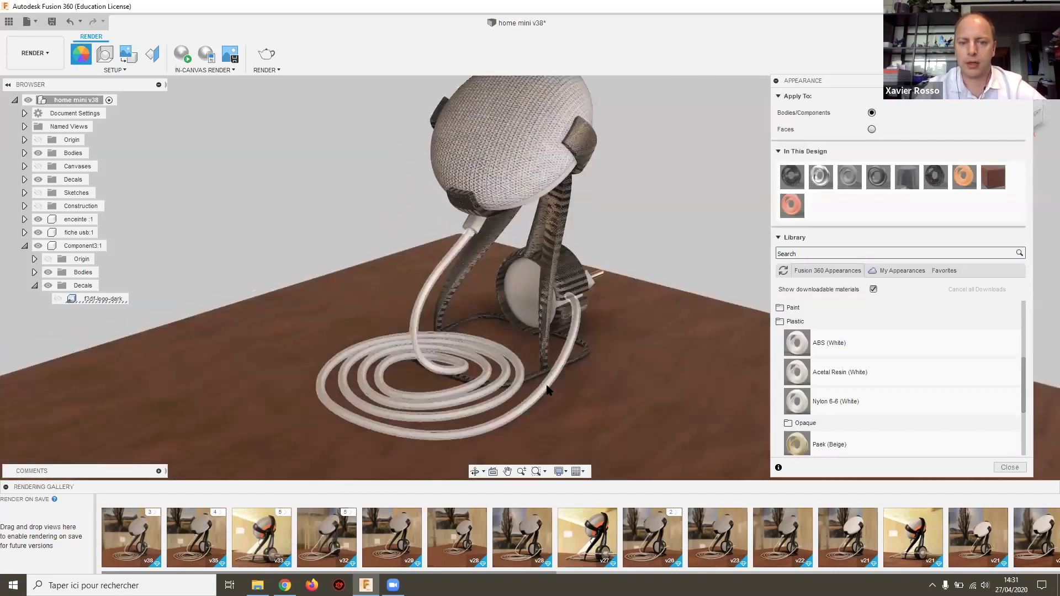
shift+middle_drag(473, 316, 628, 276)
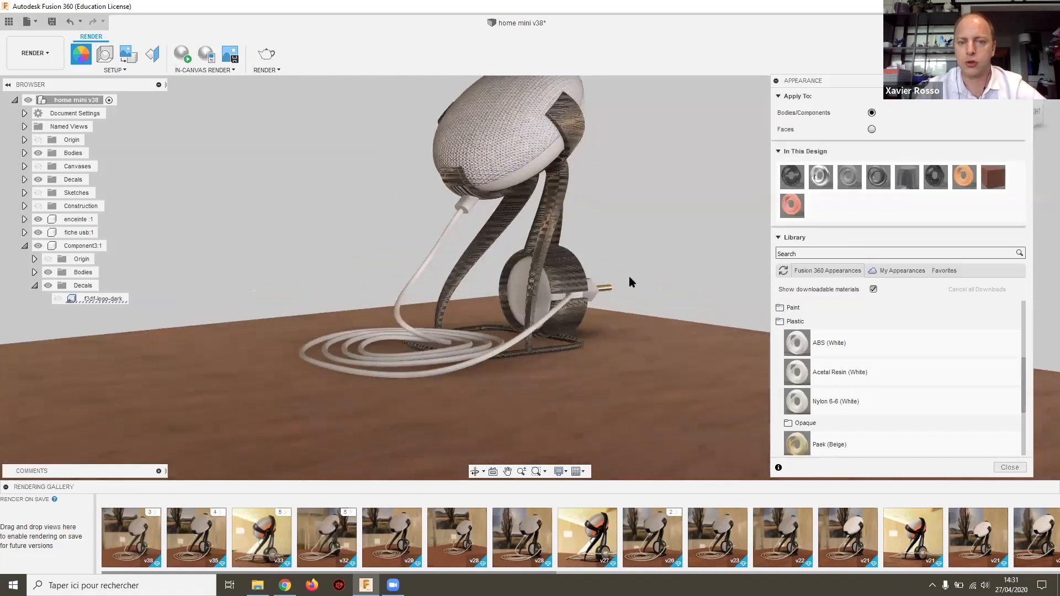
click(574, 287)
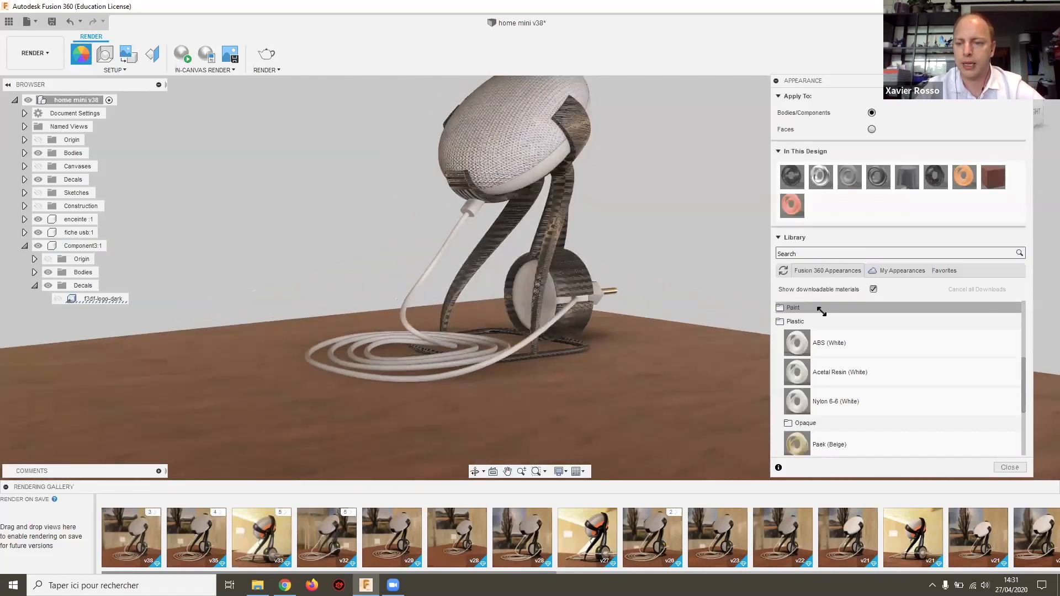
click(804, 325)
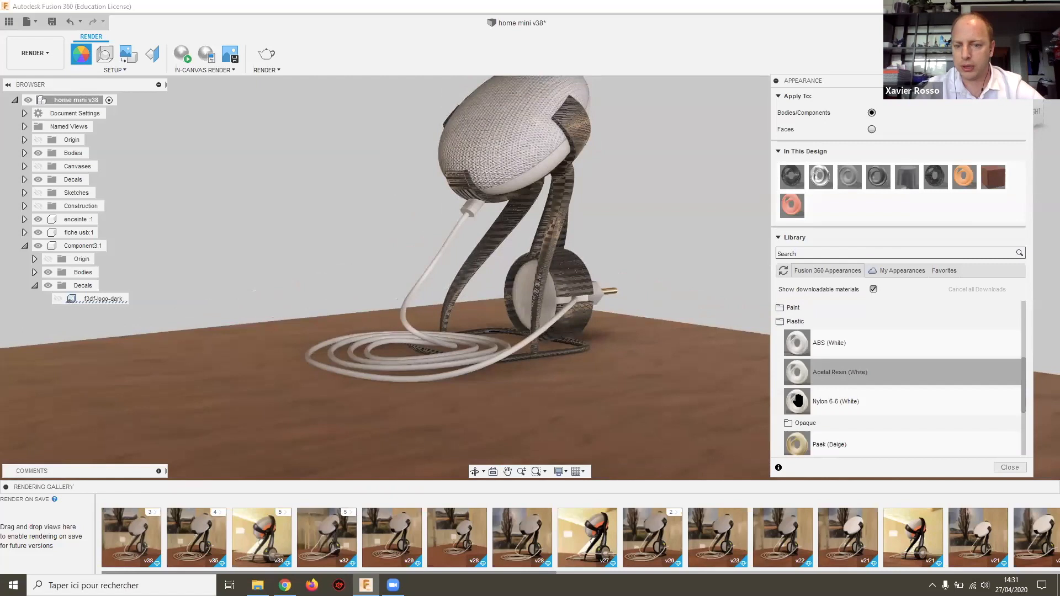
scroll(834, 347, down, 3)
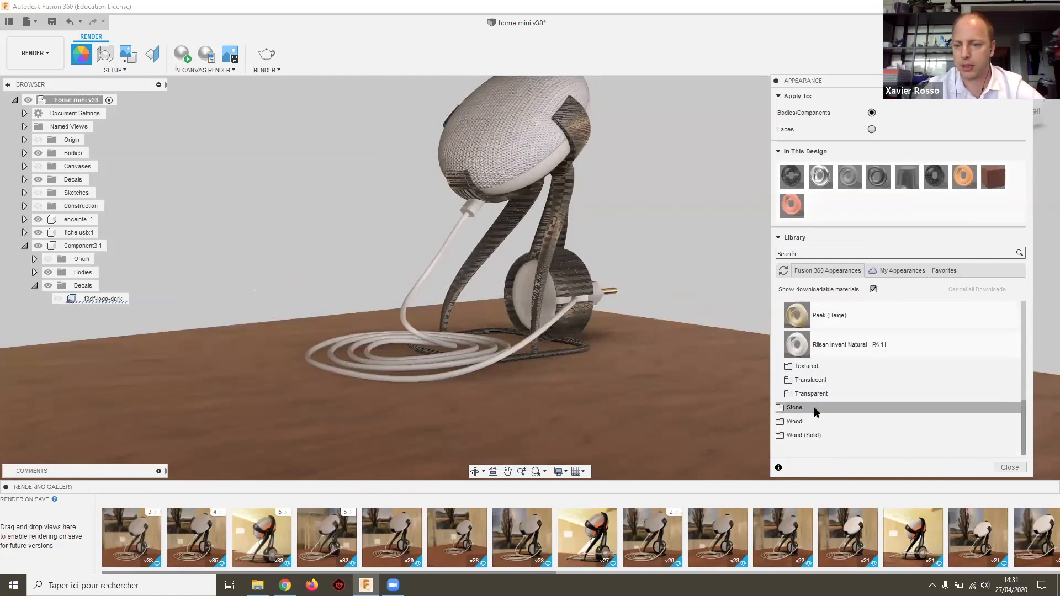
click(791, 421)
scroll(801, 411, down, 3)
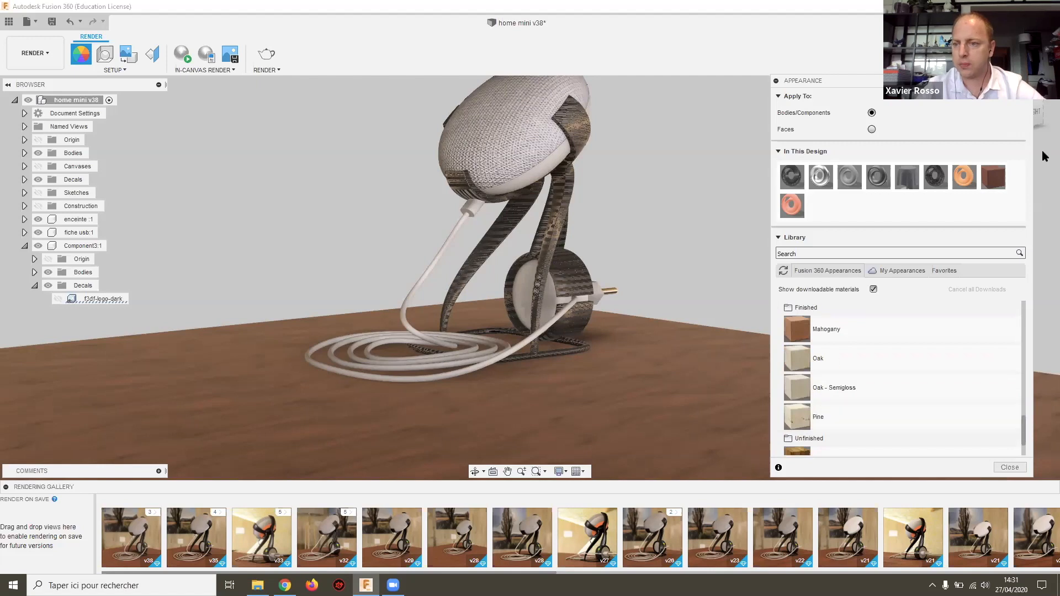
Step: Try other grain scales and rotations on the tabletop's Mahogany appearance, settling on scale 41 and rotation 85
double_click(997, 184)
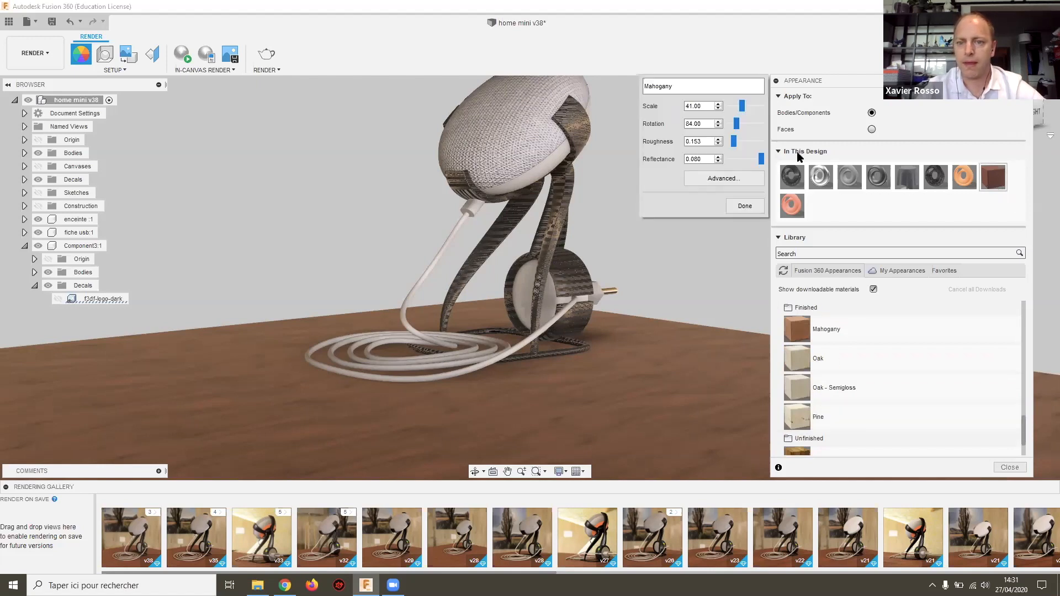
middle_drag(514, 253, 558, 290)
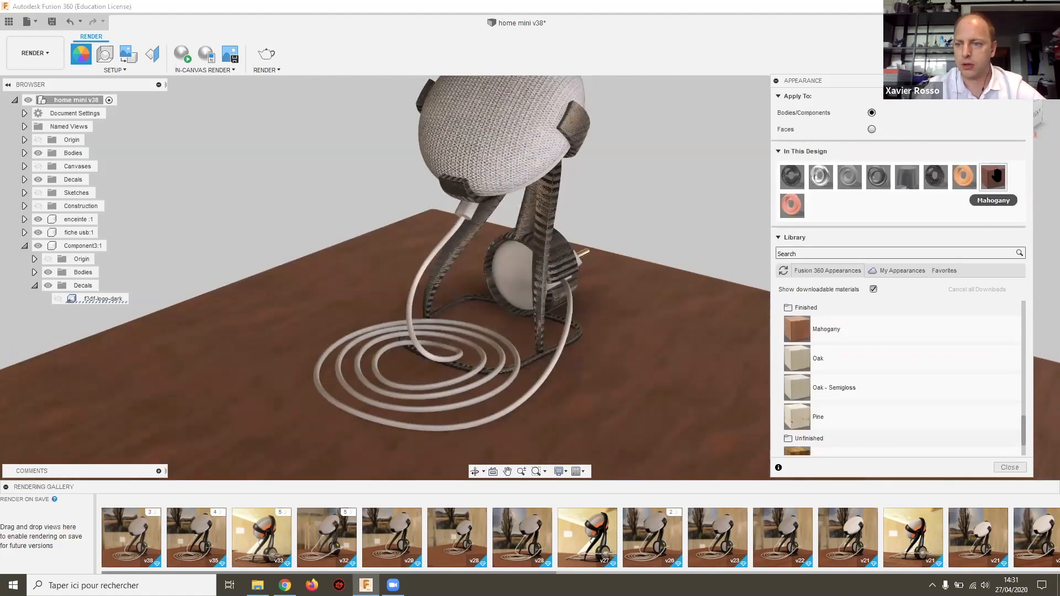
double_click(994, 182)
click(753, 107)
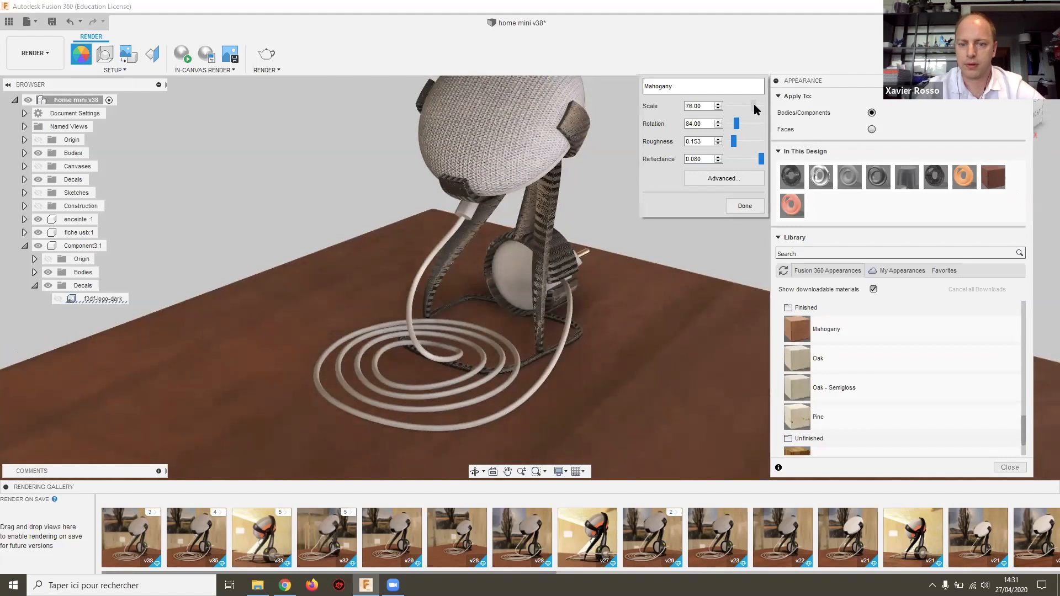
mouse_move(750, 107)
mouse_down()
mouse_move(740, 107)
mouse_move(745, 125)
mouse_up()
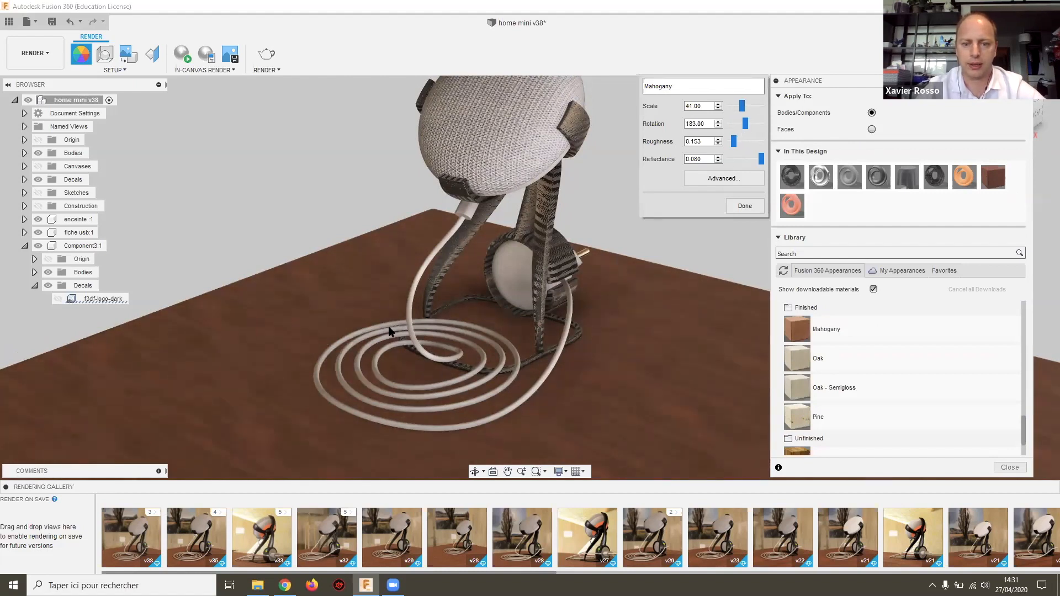
mouse_move(742, 125)
mouse_down()
mouse_move(753, 123)
mouse_move(734, 123)
mouse_up()
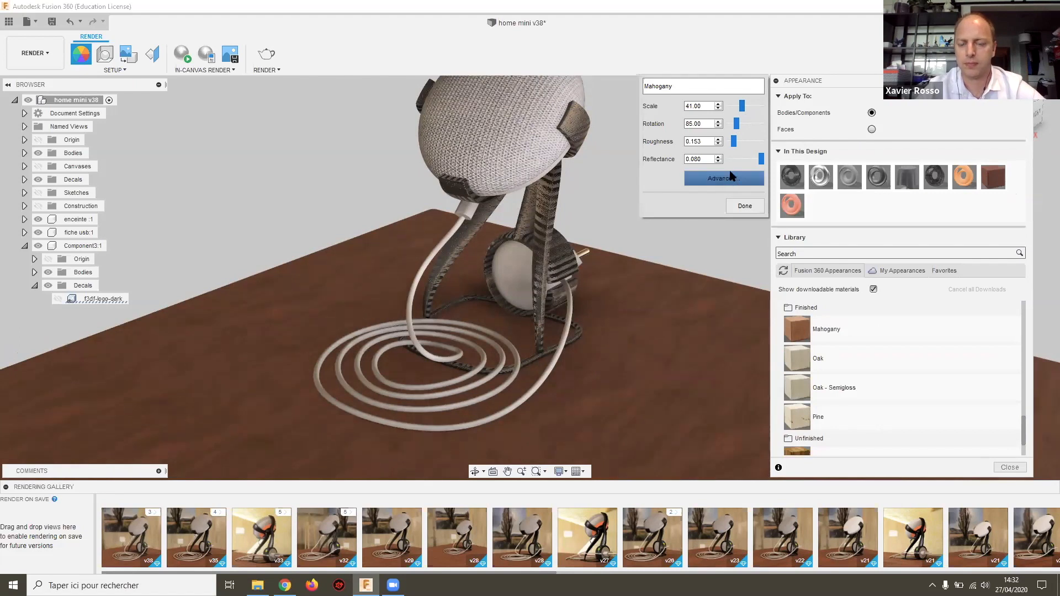
Step: Set the Mahogany appearance's reflectance to 0.080 and its roughness to 0.288
drag(755, 159, 766, 160)
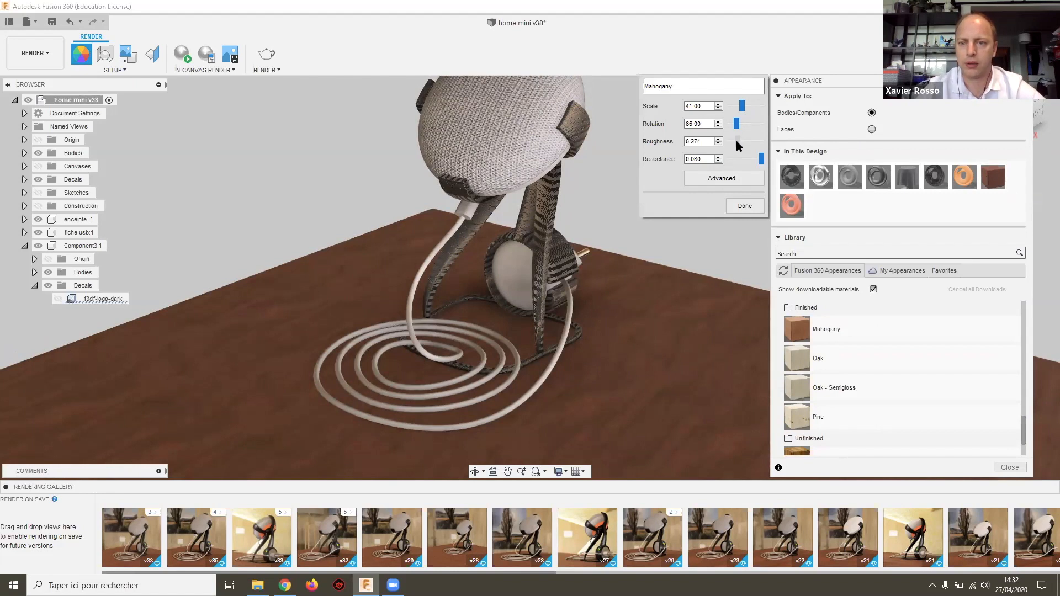
drag(734, 141, 737, 140)
middle_drag(668, 268, 635, 246)
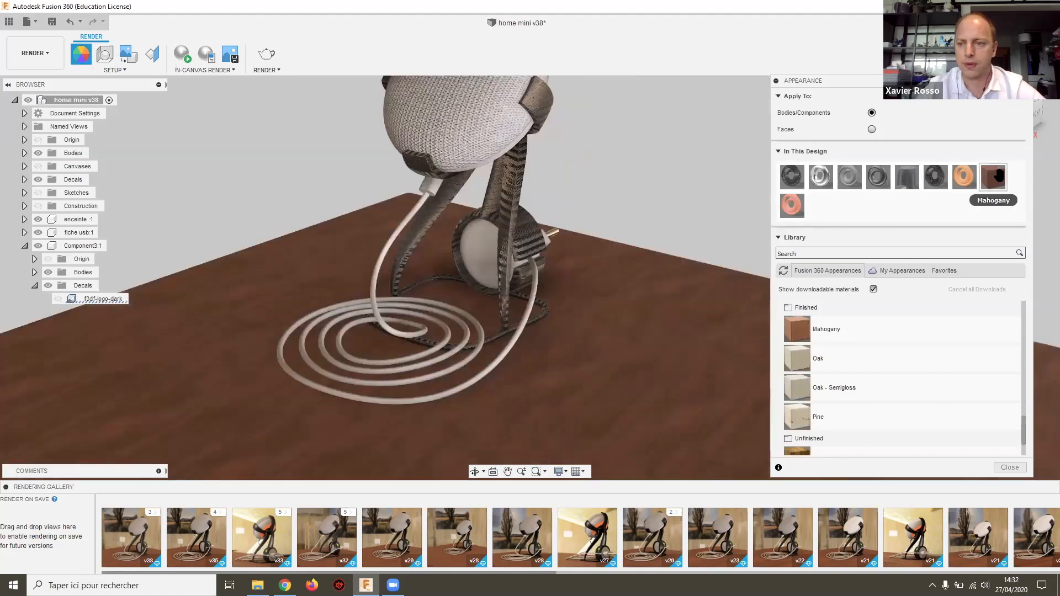
Step: Open Mahogany's advanced material settings and examine its colour, roughness and relief pattern images
double_click(998, 182)
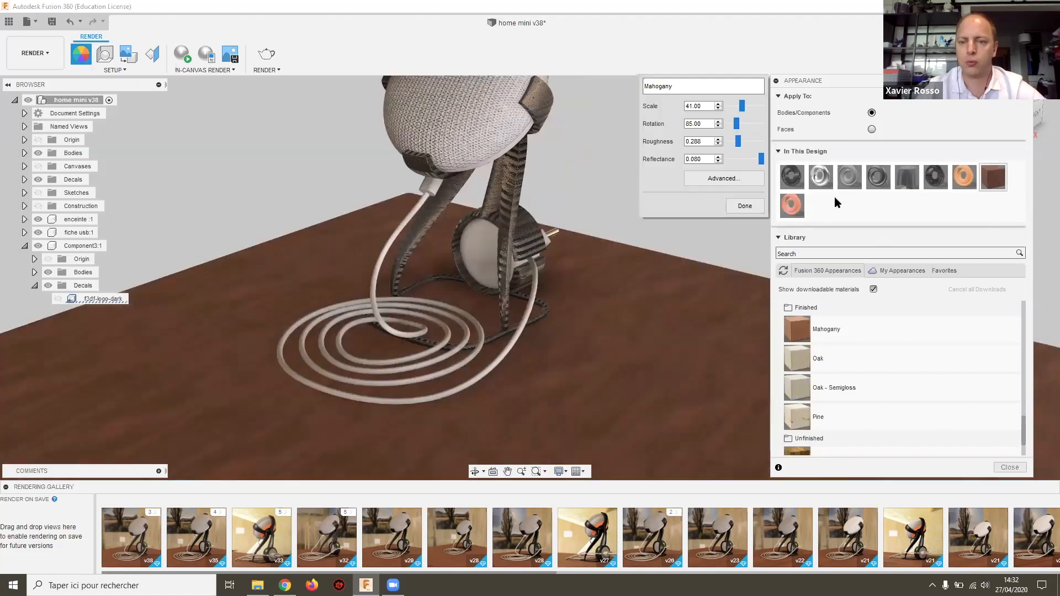
click(723, 180)
drag(759, 191, 759, 192)
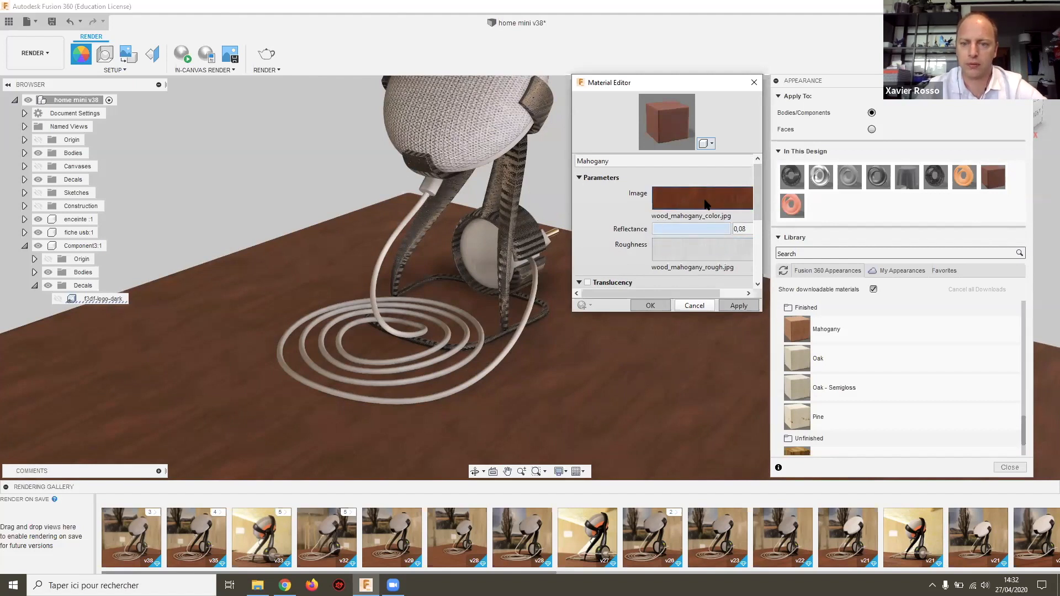
scroll(756, 193, down, 5)
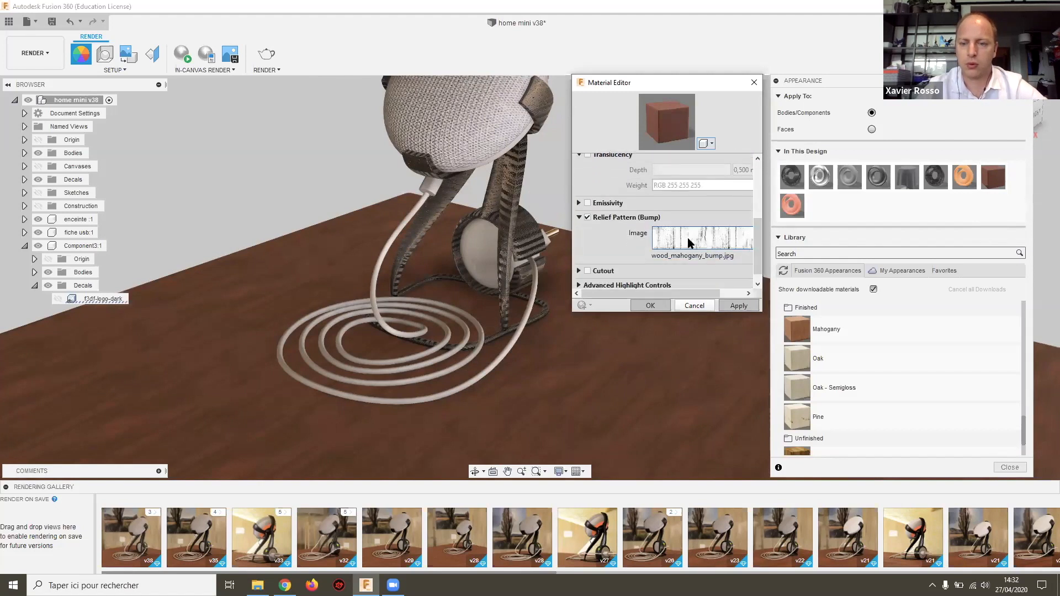
Step: Try depths of 10 mm and 5 mm for Mahogany's relief pattern image, settling on a sample depth of 2 mm
click(690, 243)
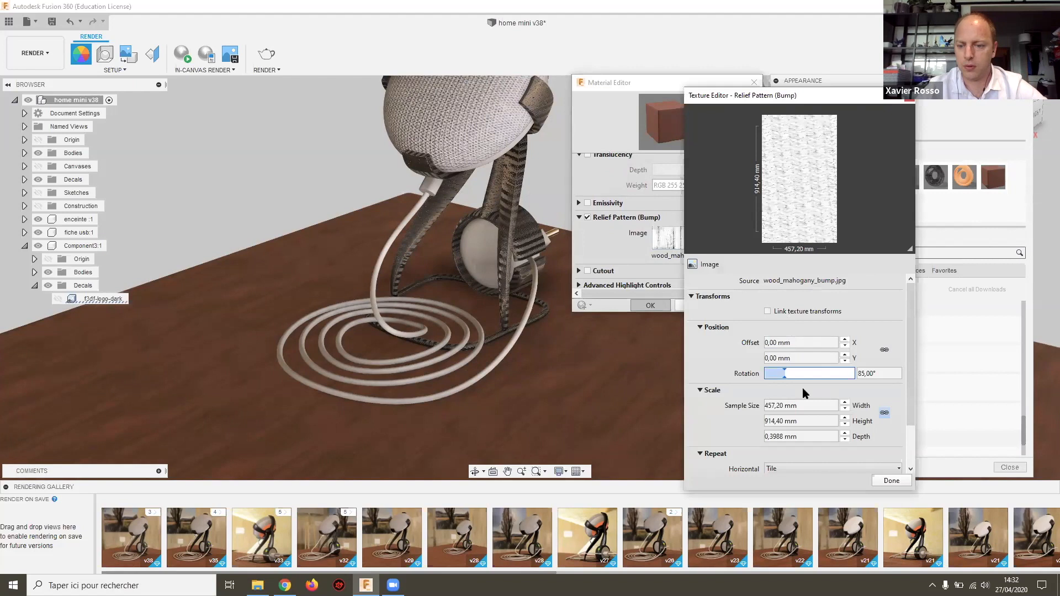
triple_click(818, 436)
mouse_move(818, 436)
mouse_down()
mouse_move(769, 436)
mouse_move(816, 434)
mouse_up()
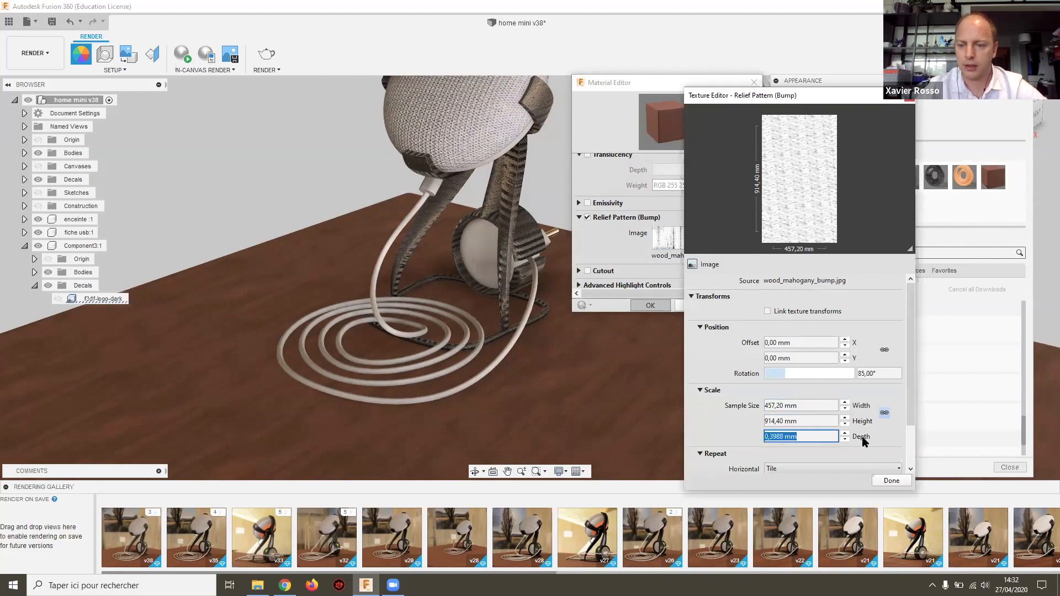
click(812, 439)
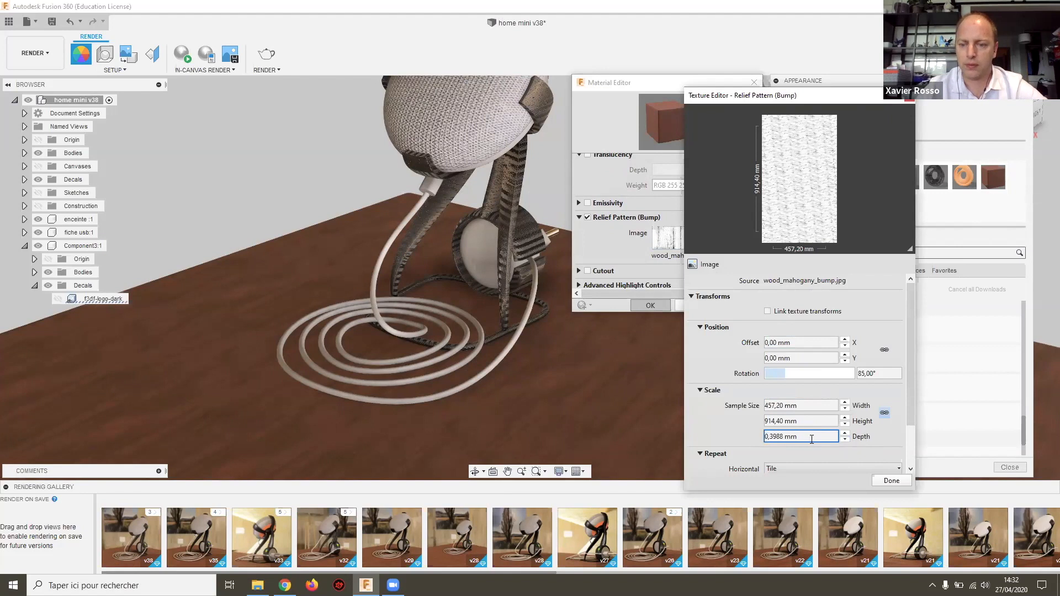
drag(776, 441, 753, 439)
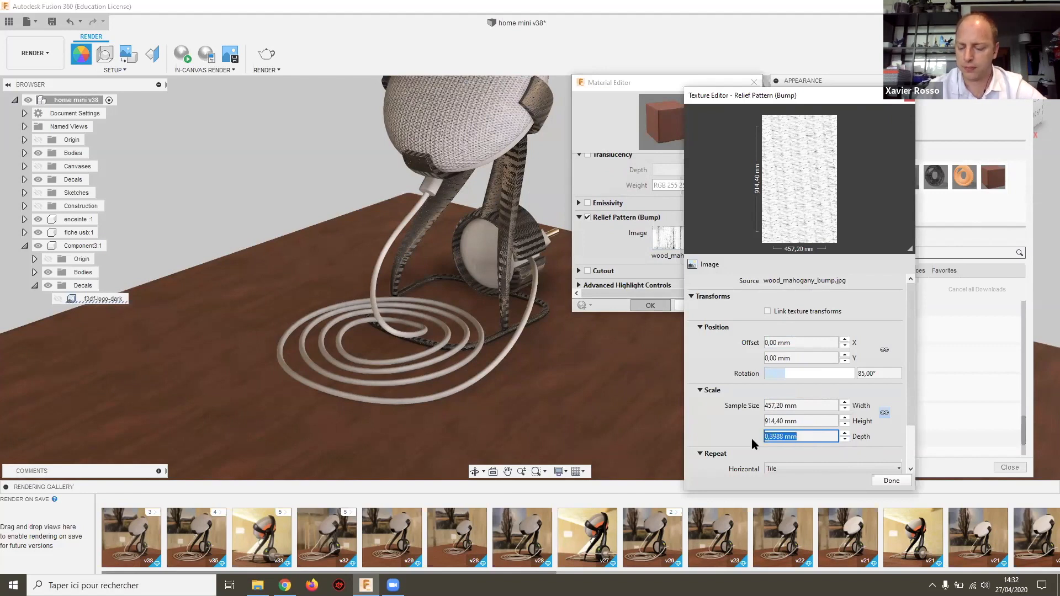
text(10)
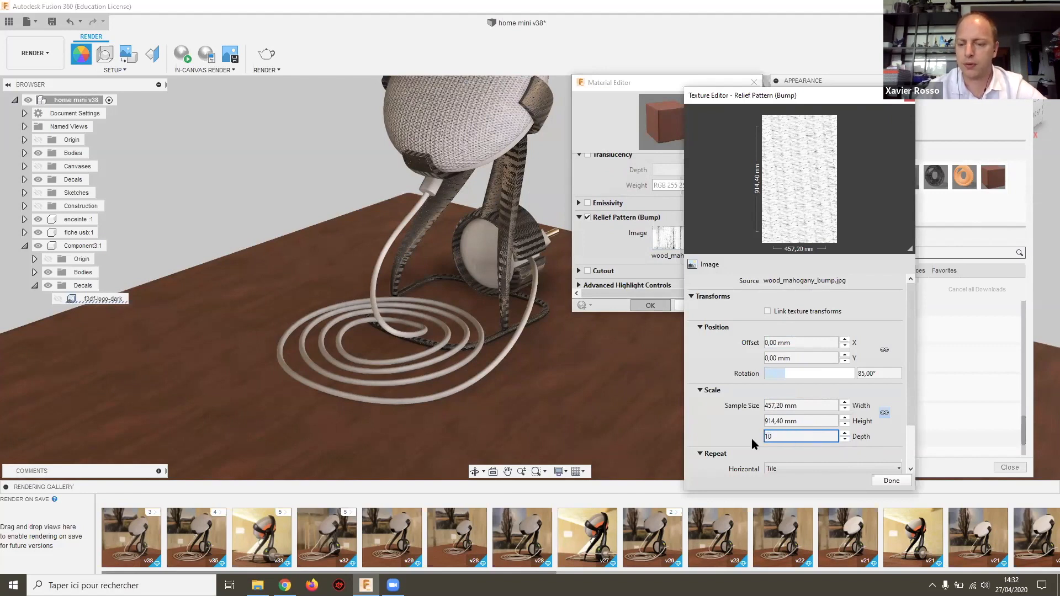
key(Return)
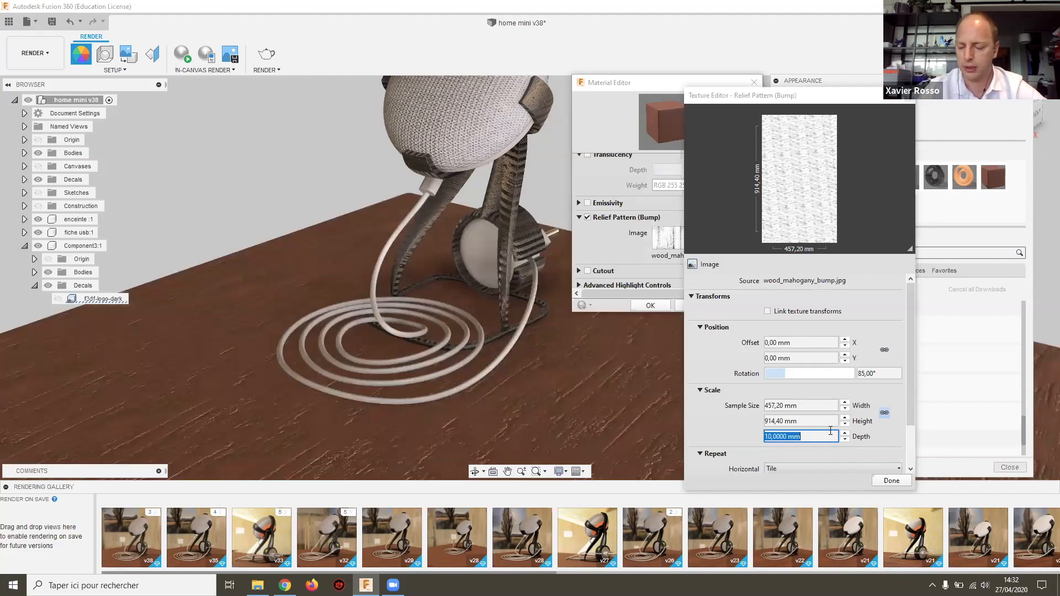
text(5)
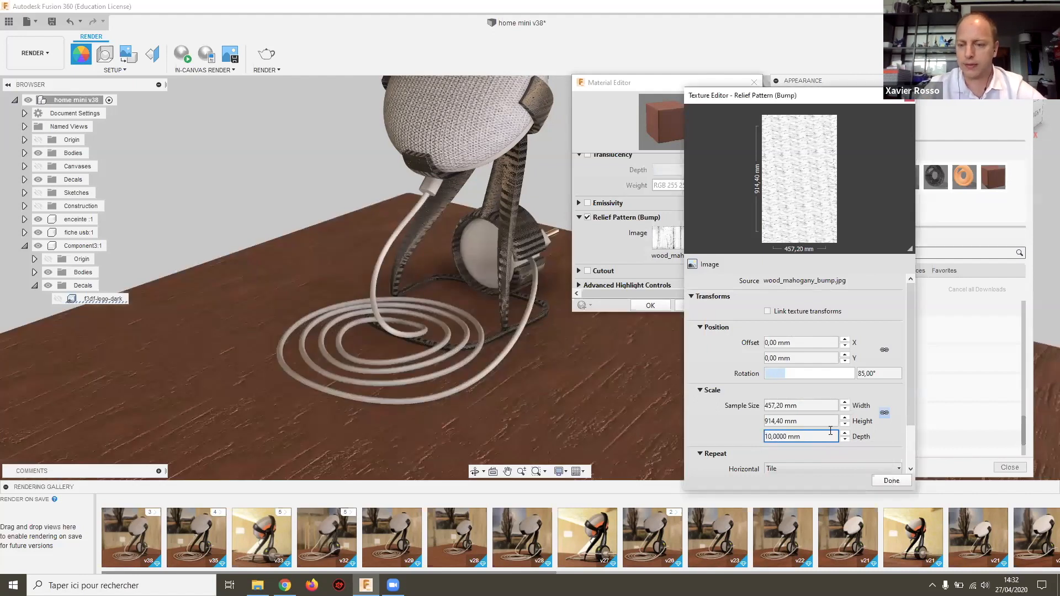
key(Return)
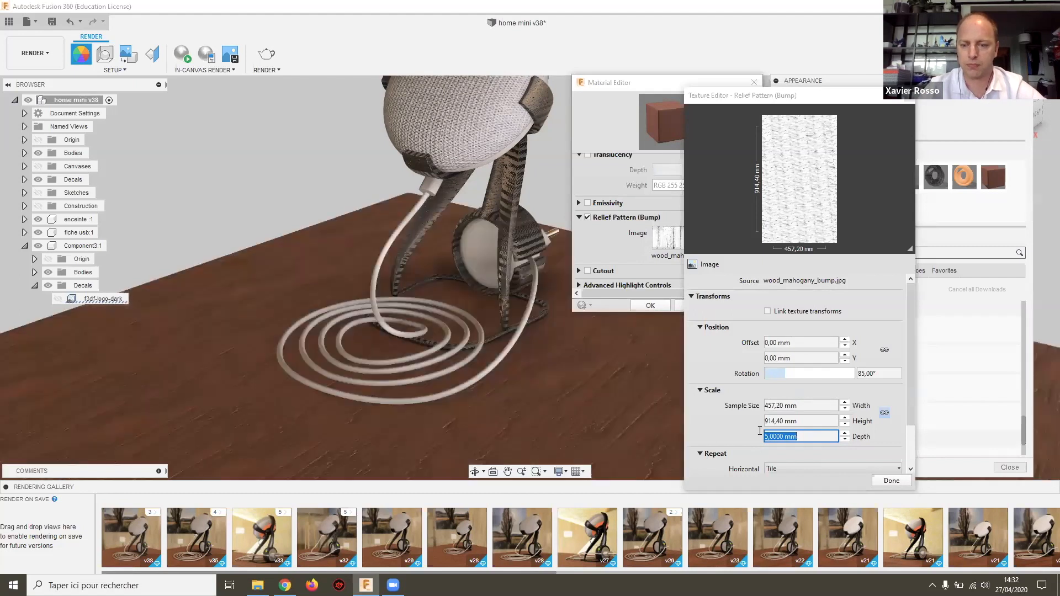
text(2)
key(Return)
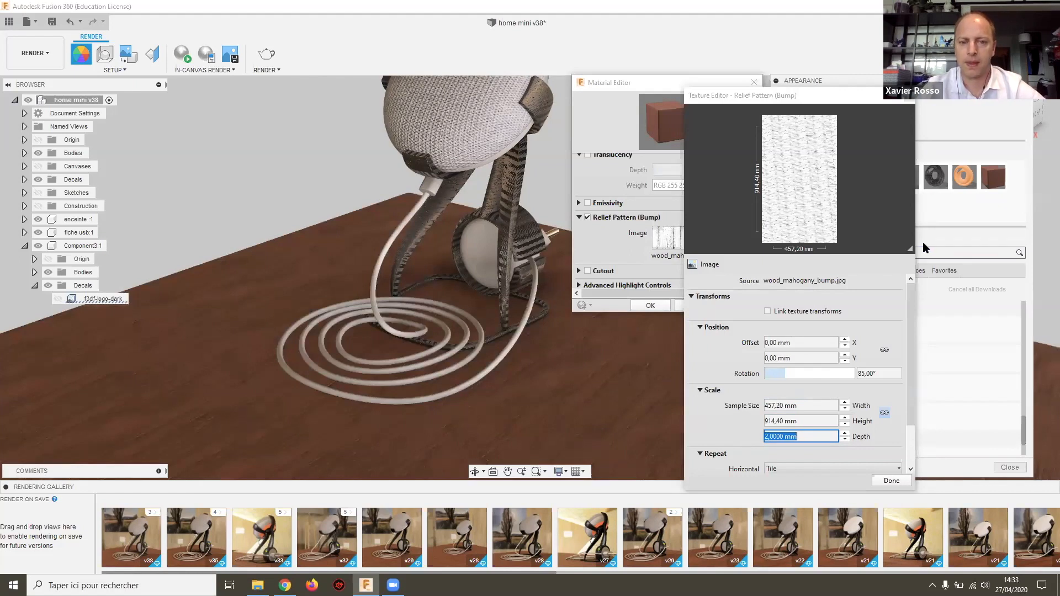
Step: Accept the relief texture and Mahogany material changes, and close the appearance settings
scroll(564, 253, down, 1)
shift+middle_drag(564, 257, 482, 310)
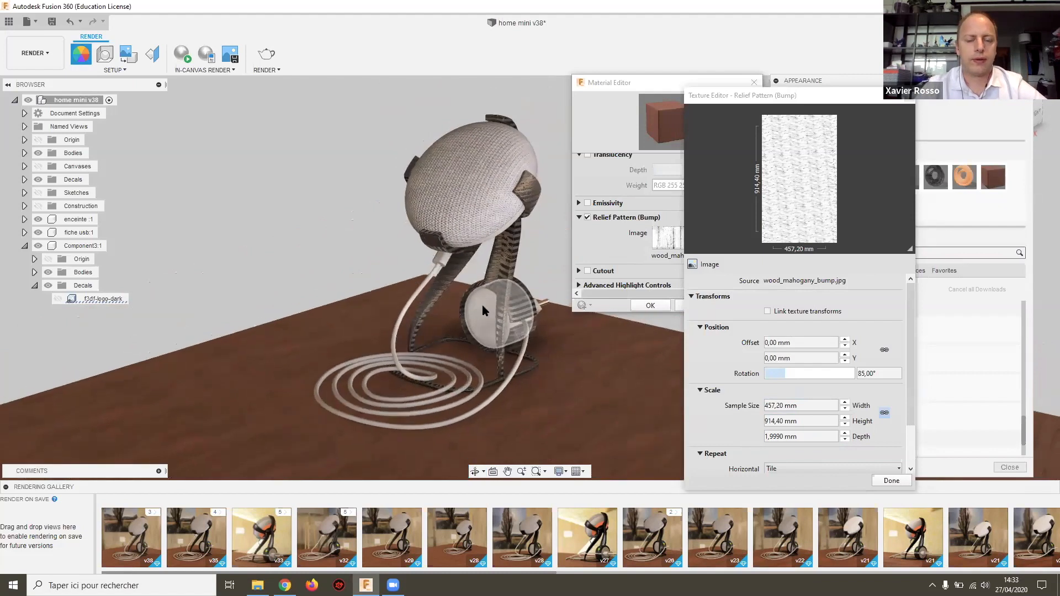
click(891, 481)
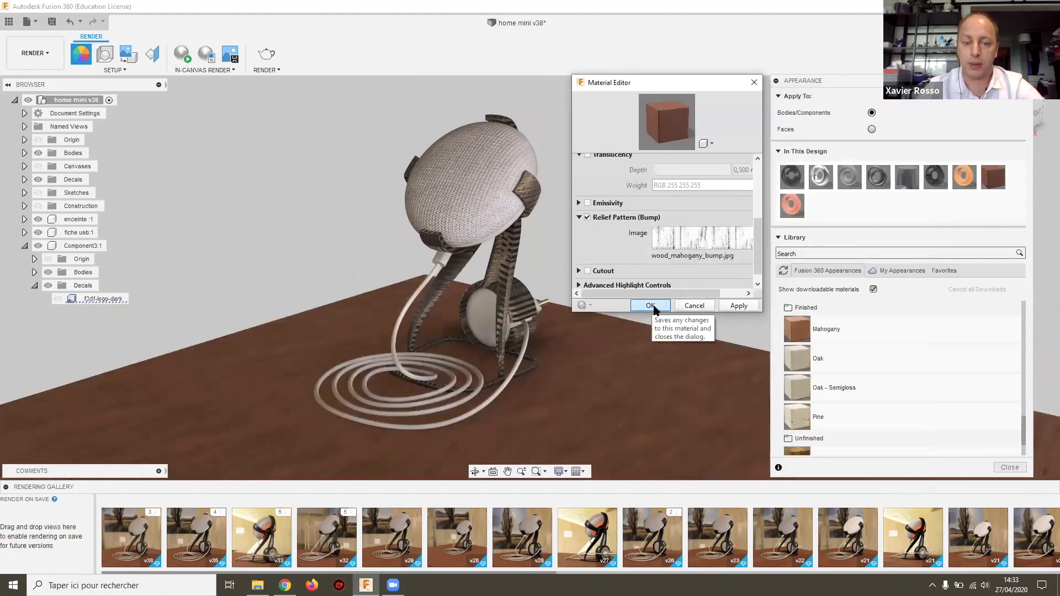
click(651, 306)
middle_drag(497, 242, 521, 244)
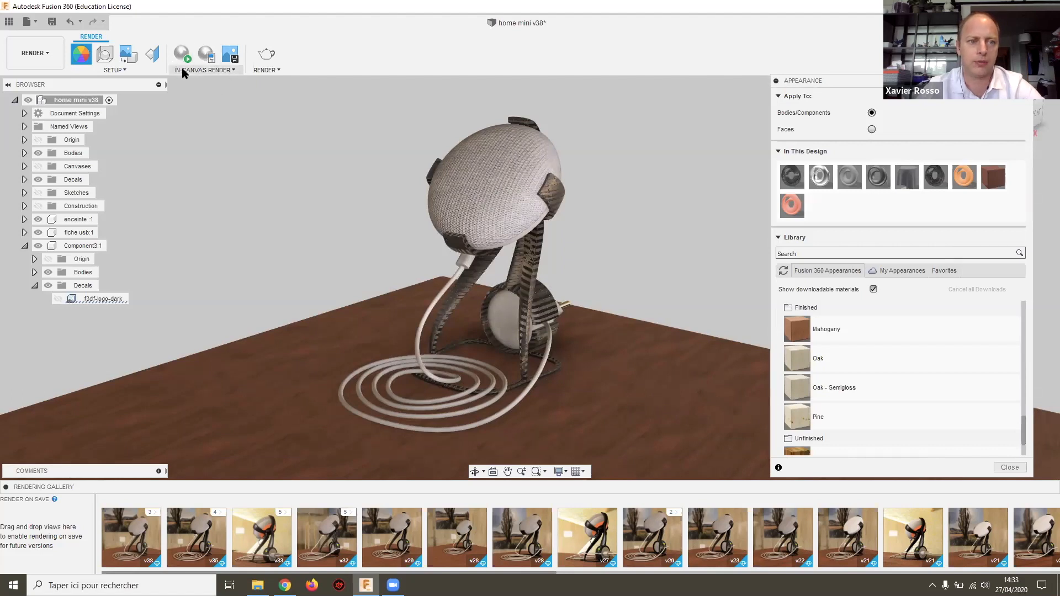
click(1011, 468)
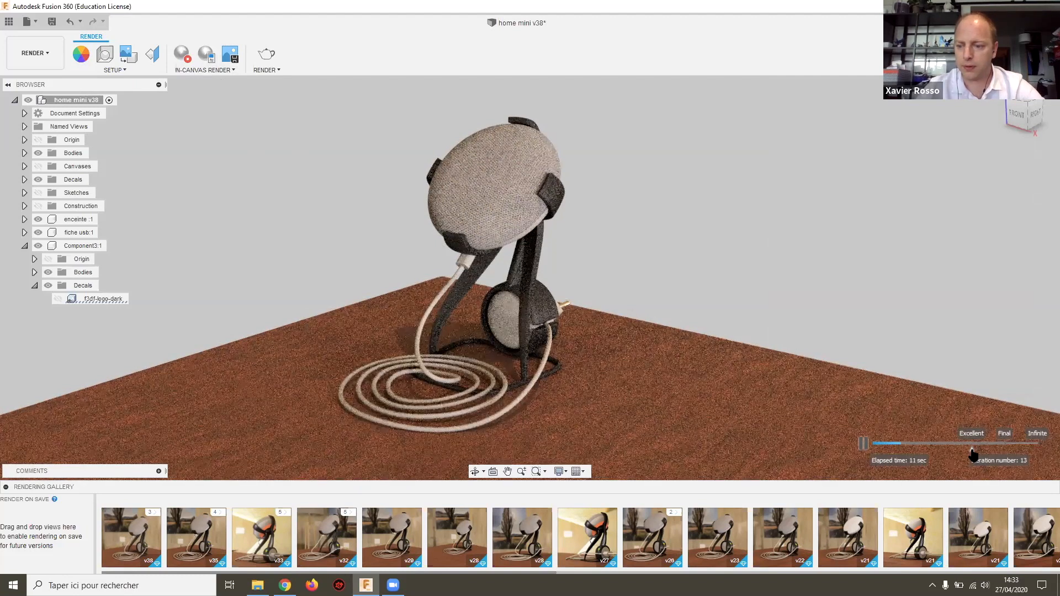
Step: Run the in-canvas render with its quality target set to Final, viewing the stand and tabletop from other angles
drag(975, 448, 1005, 451)
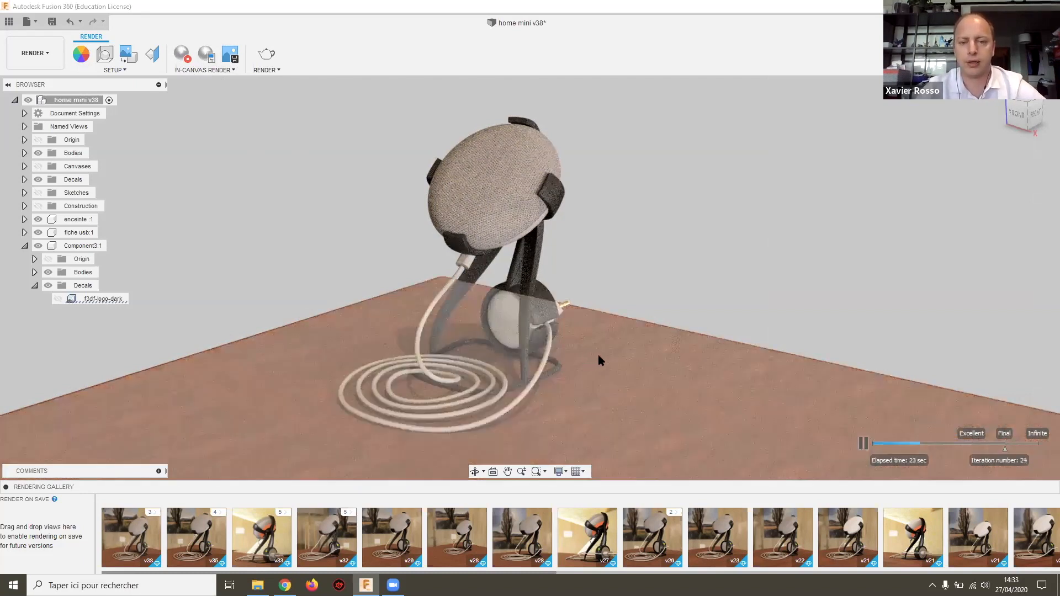
shift+middle_drag(594, 369, 402, 360)
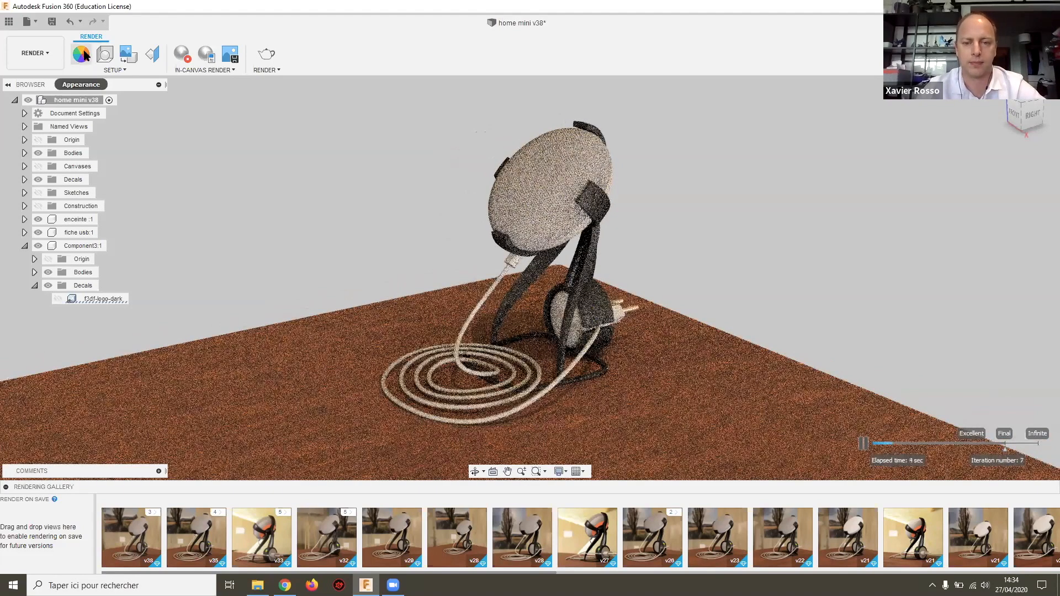
shift+middle_drag(351, 289, 324, 316)
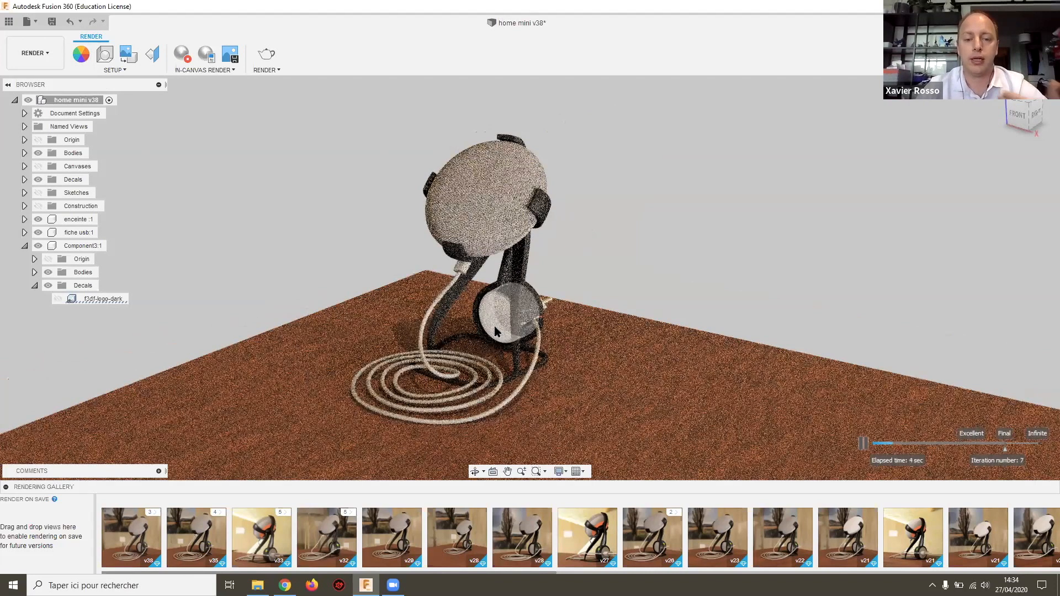
Step: Open the scene settings beside the model and show the environment library
click(105, 56)
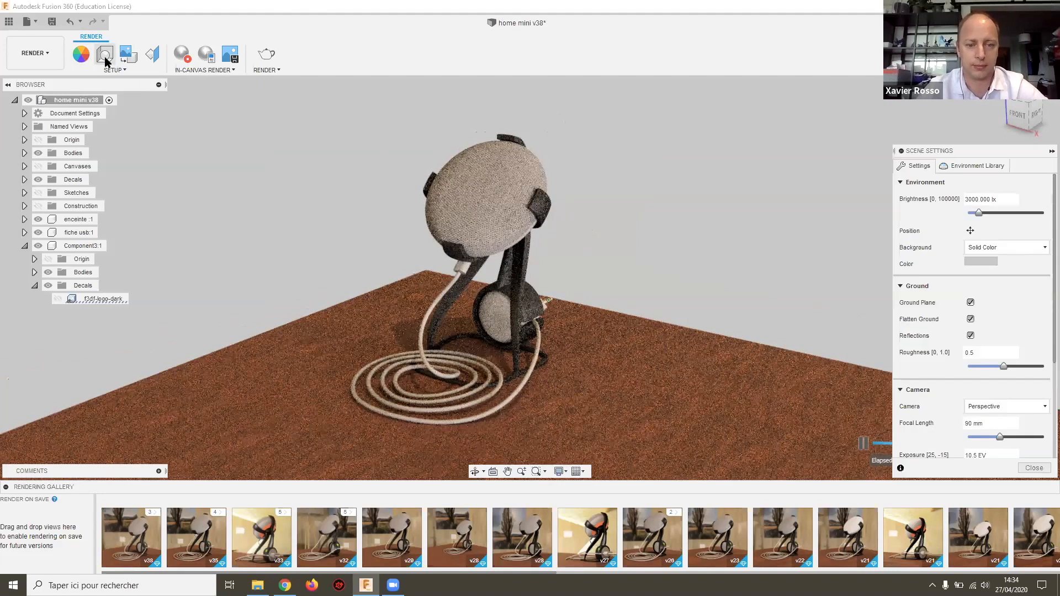
drag(935, 152, 753, 113)
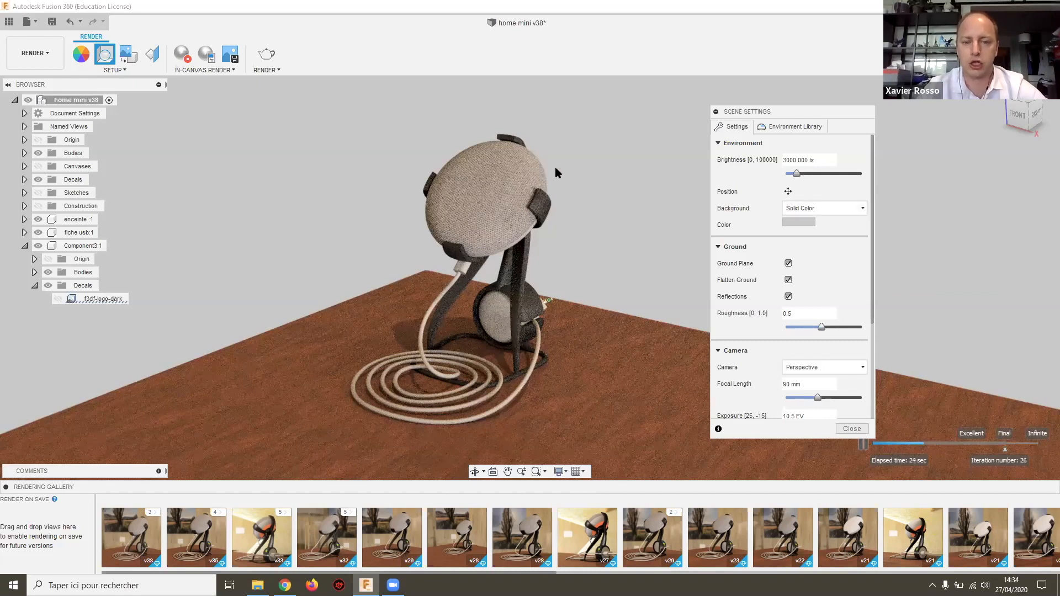
click(795, 129)
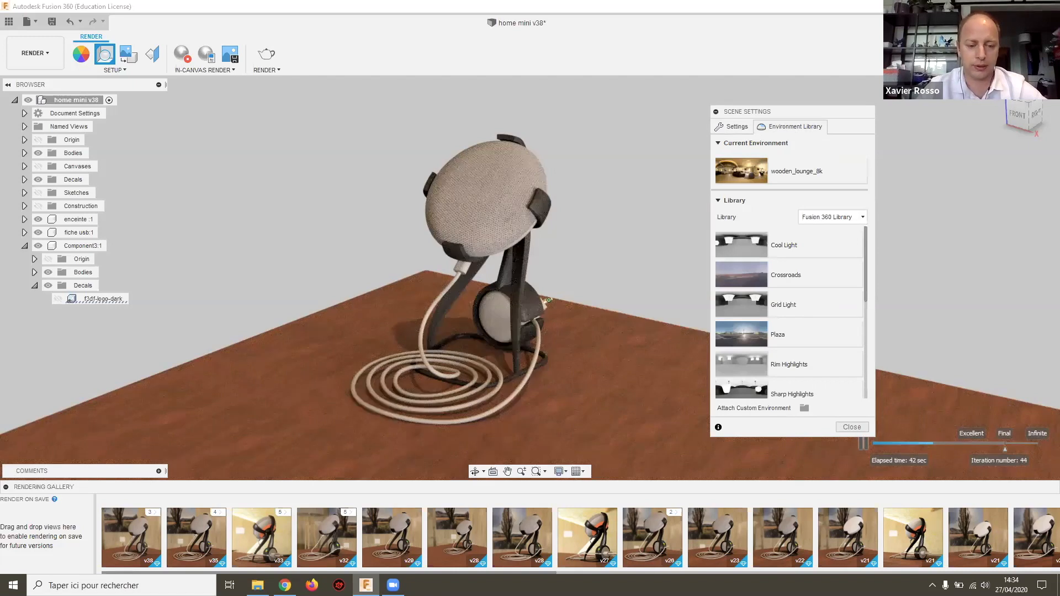
Step: Switch to Chrome and search the web for "hdri"
mouse_move(284, 585)
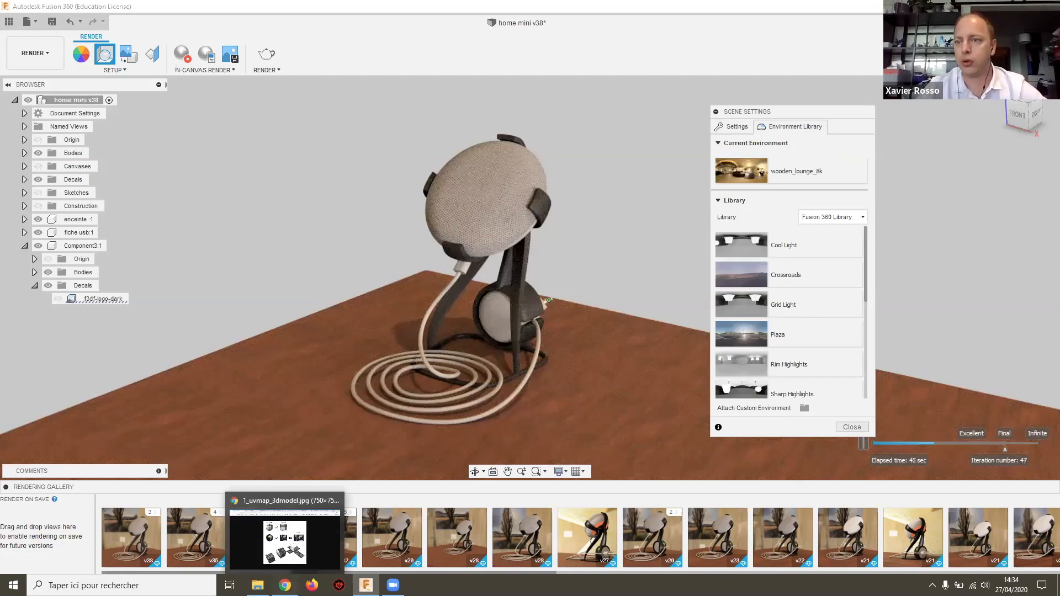
click(284, 536)
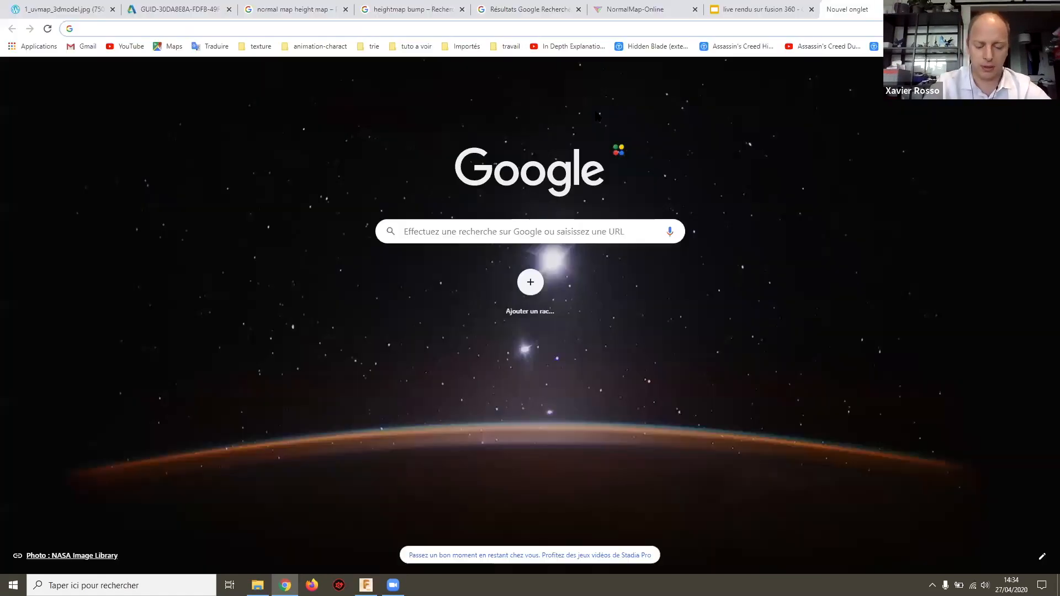
text(gdr)
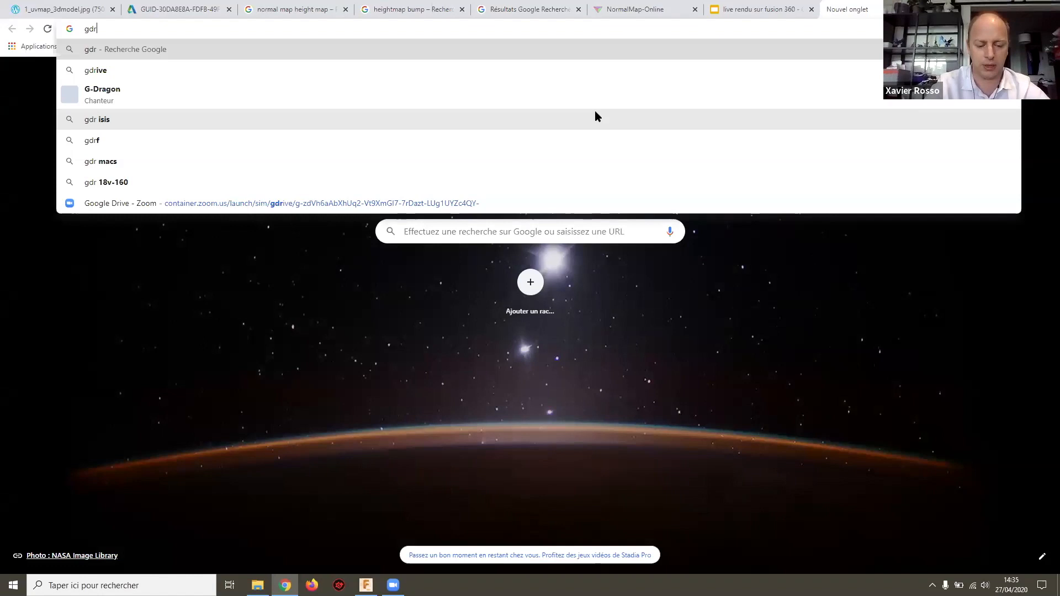
key(BackSpace)
key(BackSpace)
key(BackSpace)
text(hdri)
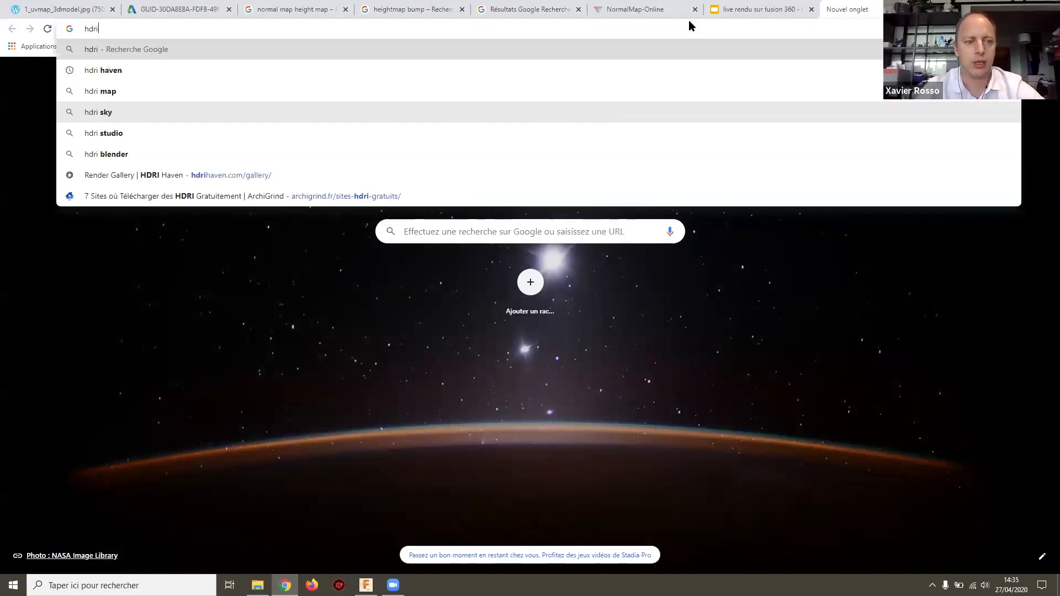
key(Return)
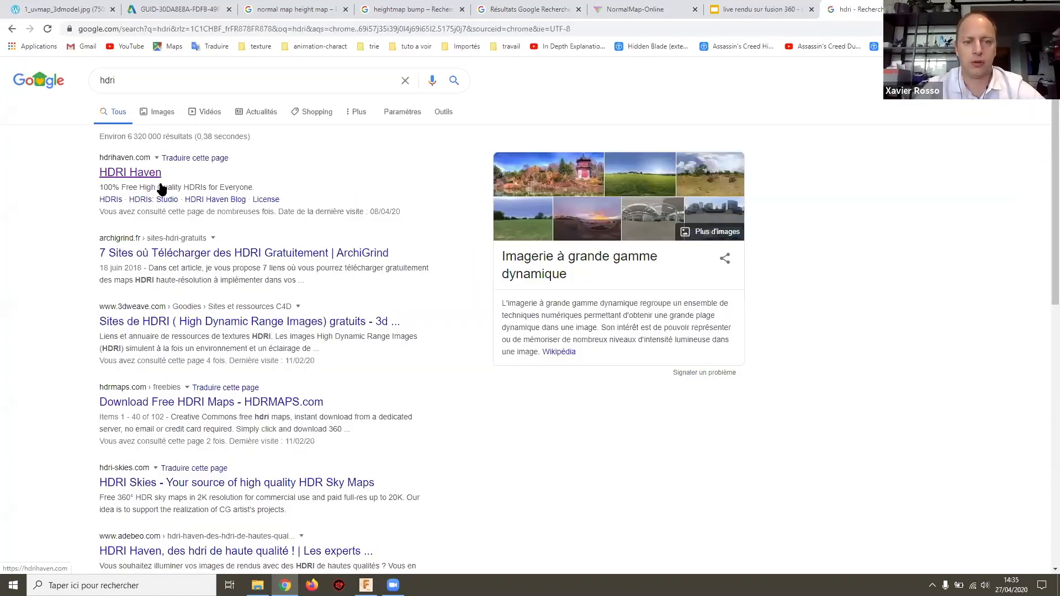
Step: Open the HDRI Haven site and browse its gallery of all HDRIs for environment images
click(160, 184)
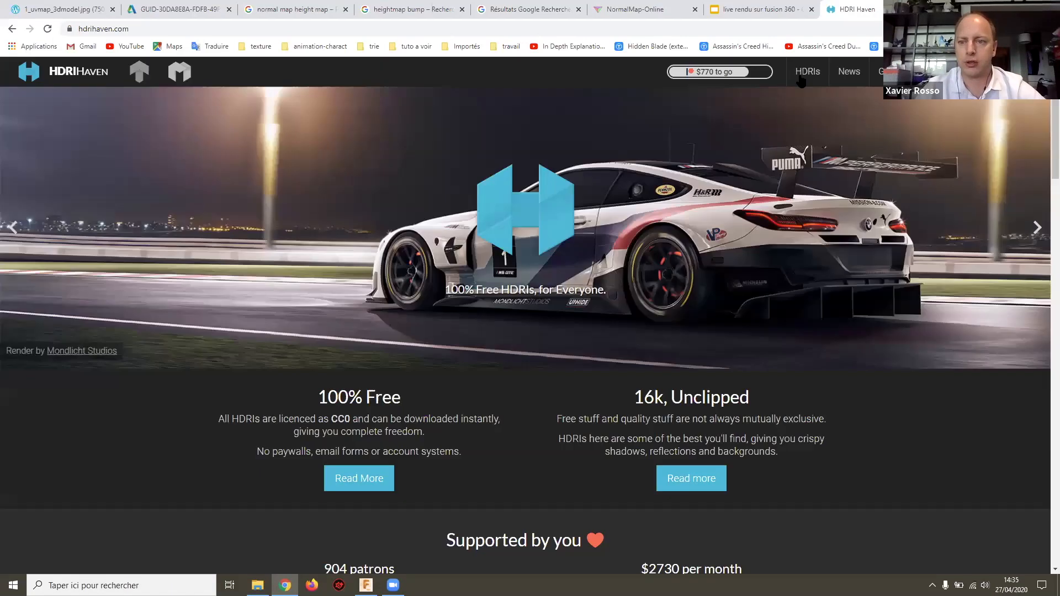
click(807, 81)
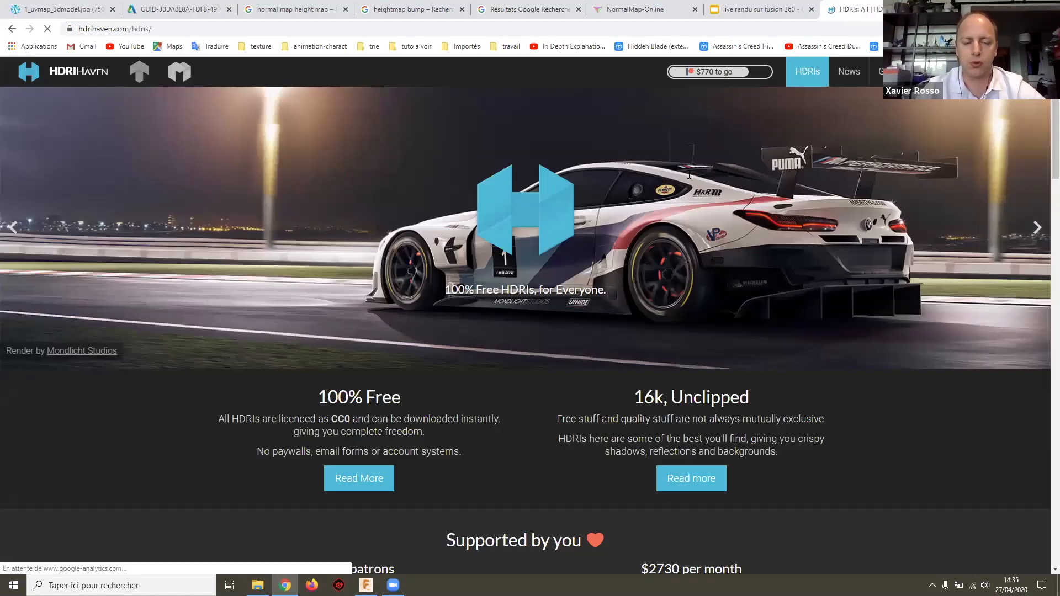
scroll(623, 229, down, 3)
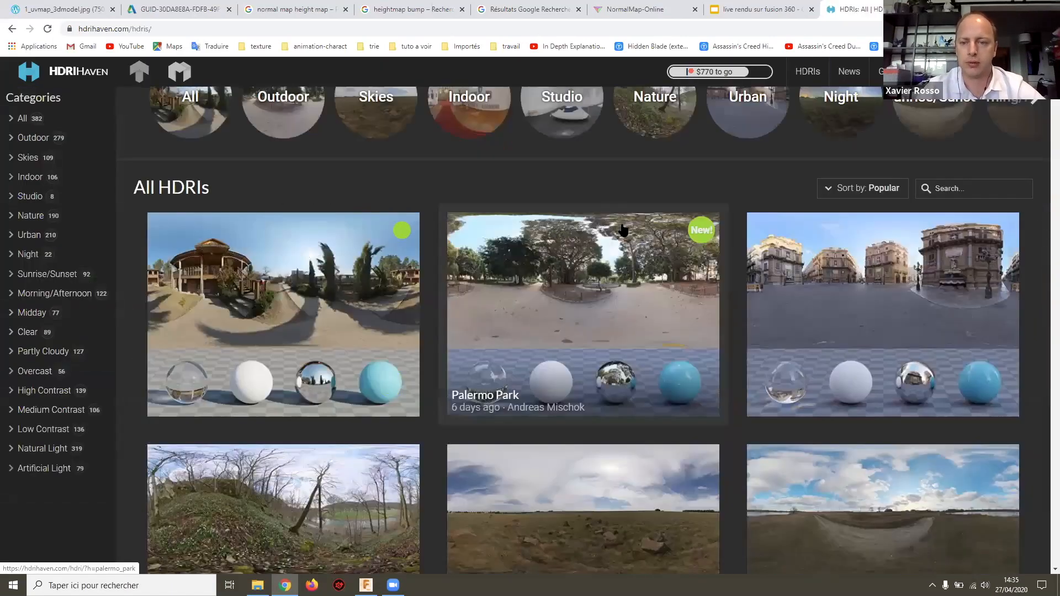
scroll(623, 229, down, 2)
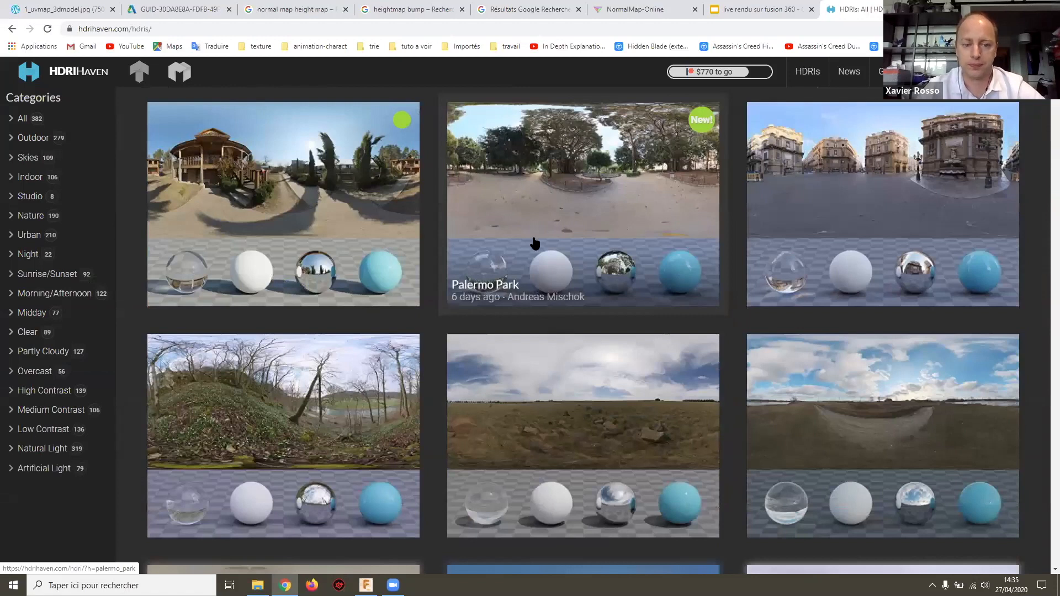
scroll(513, 260, down, 5)
scroll(436, 309, down, 3)
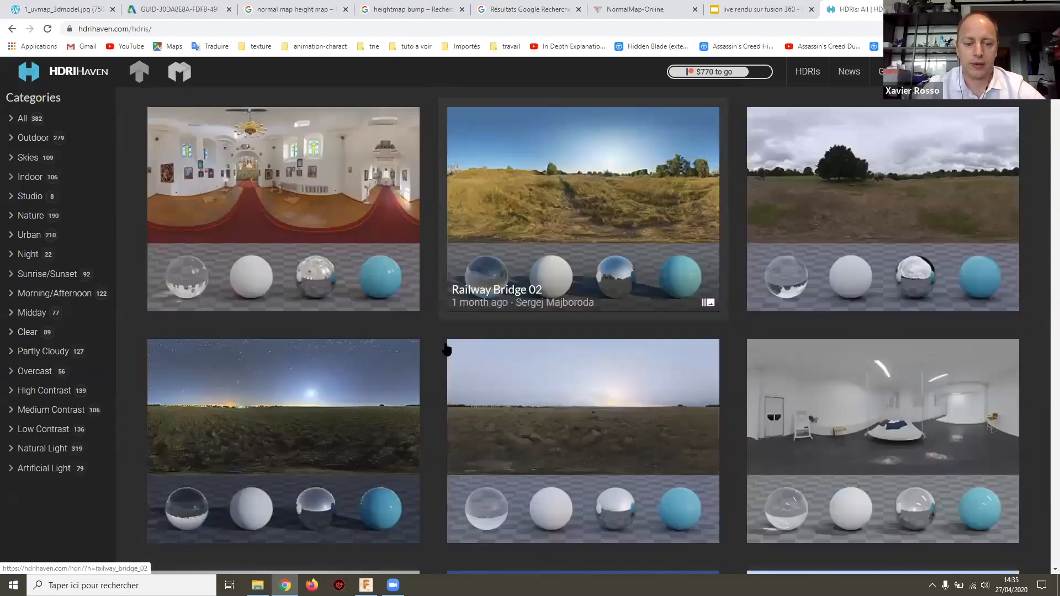
scroll(446, 350, down, 1)
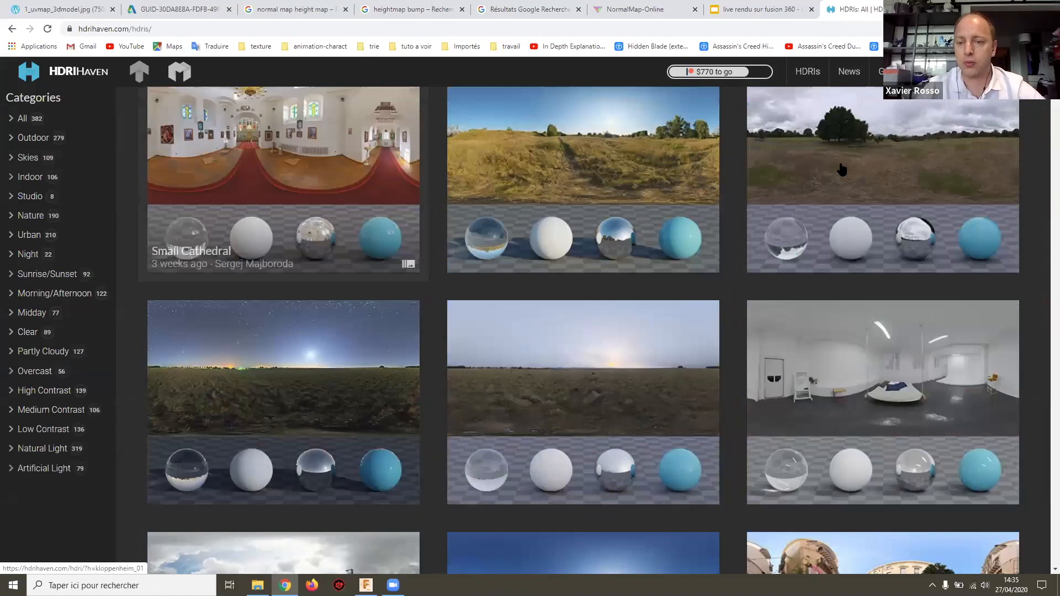
Step: Switch back to Fusion 360 and examine the environments in the Fusion 360 Library, from Cool Light to Soft Light
key(alt+Tab)
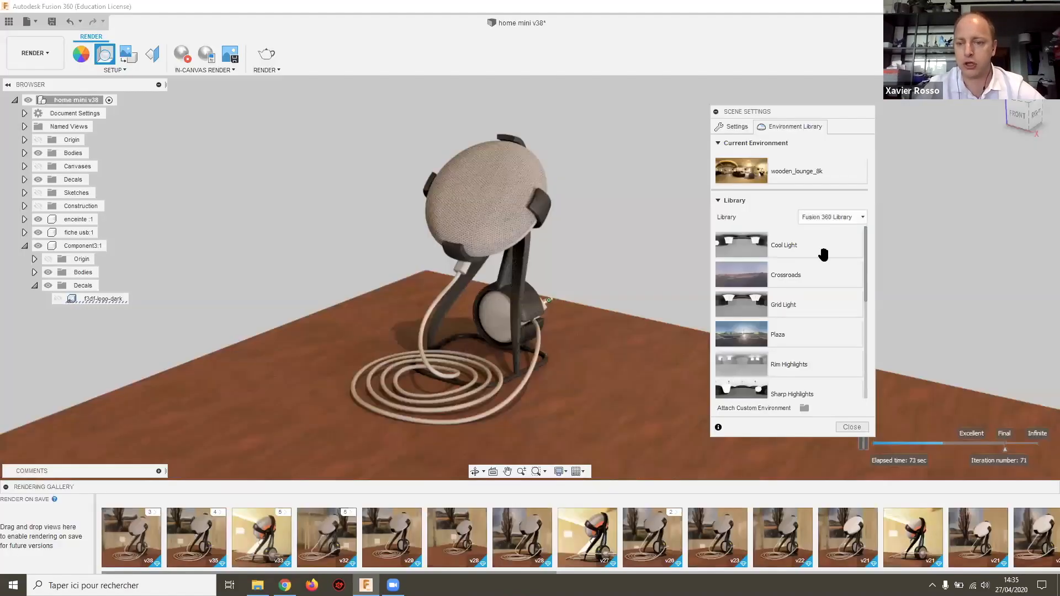
scroll(822, 251, down, 1)
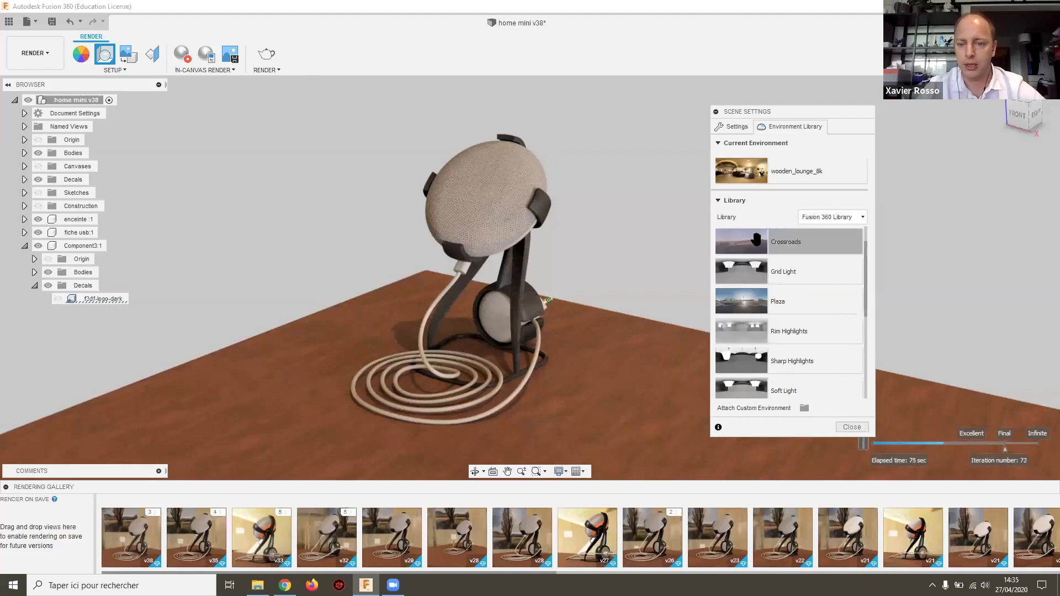
scroll(778, 244, up, 1)
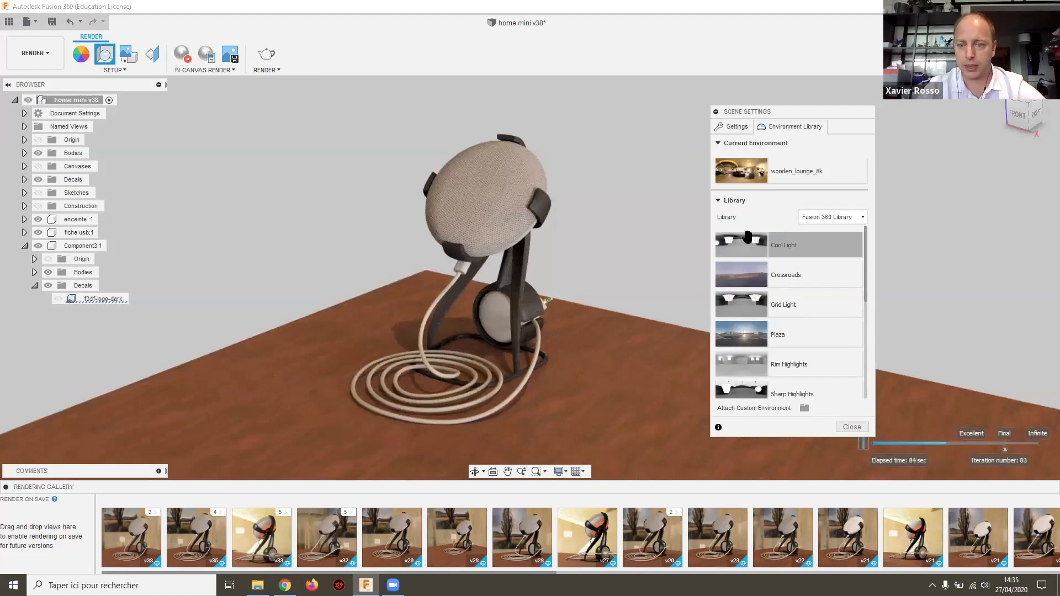
scroll(761, 243, down, 1)
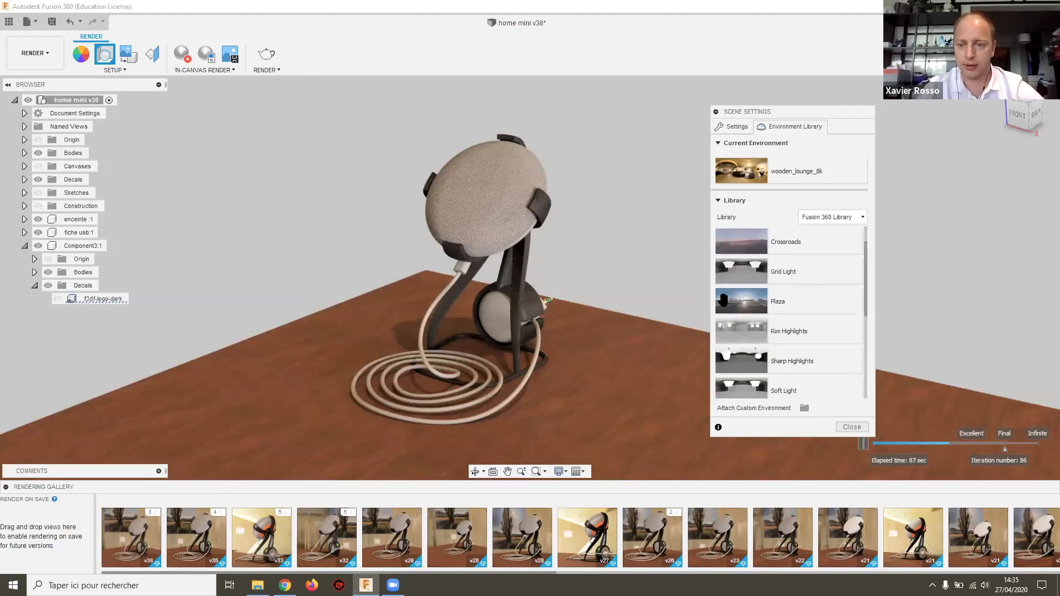
click(755, 299)
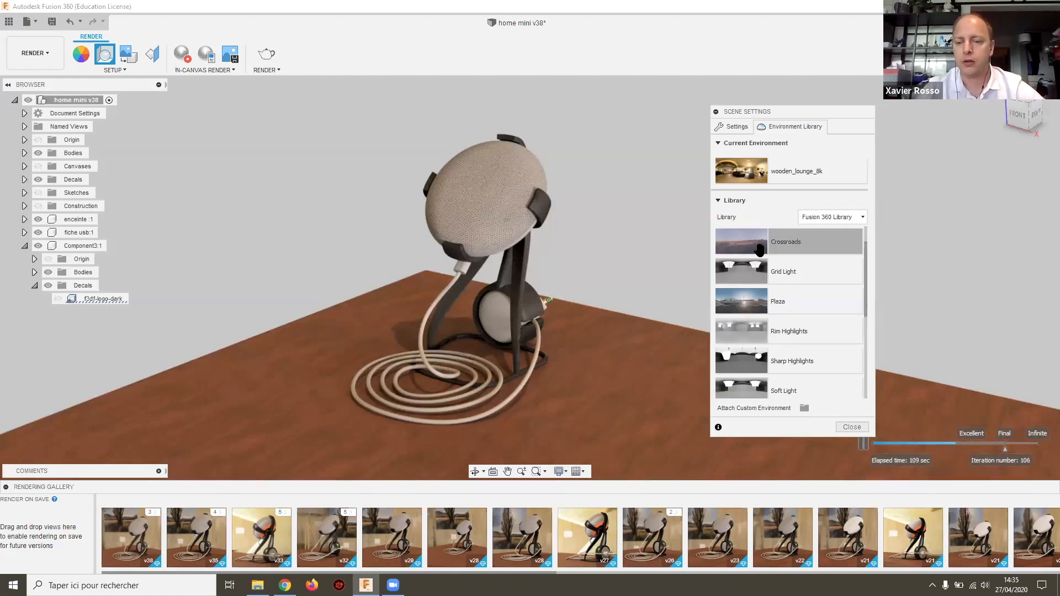
Step: Look through the remaining library environments down to Snow Field, and switch to Chrome to browse HDRI Haven's Indoor category
scroll(753, 260, down, 2)
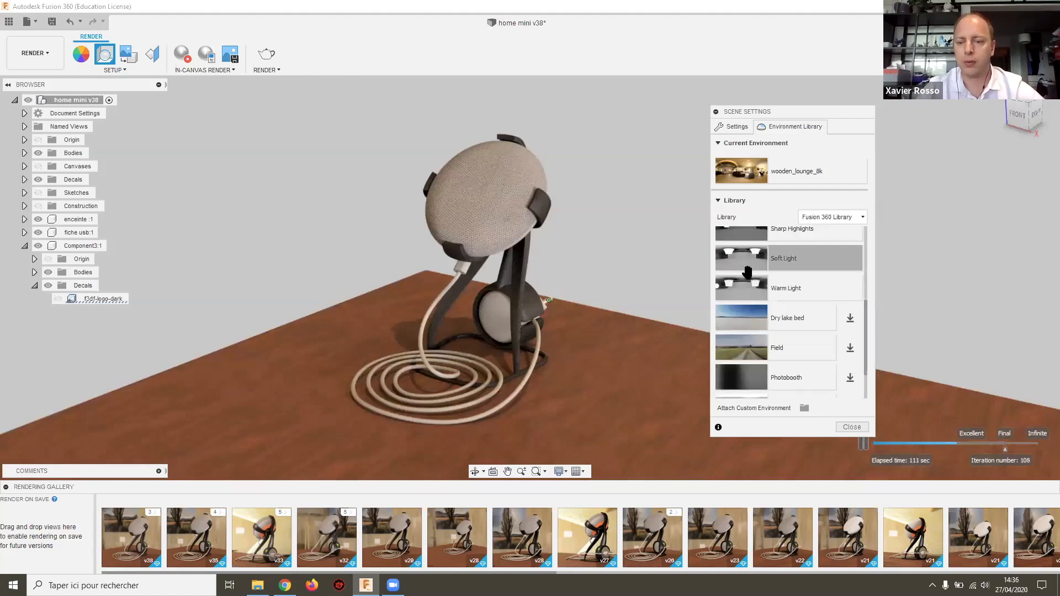
scroll(748, 295, down, 1)
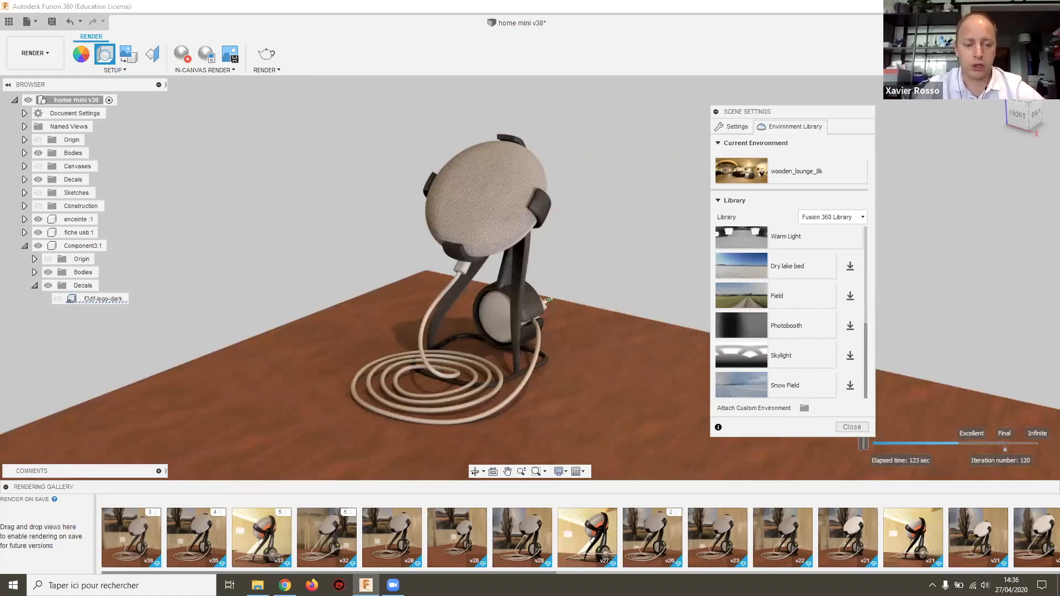
click(282, 579)
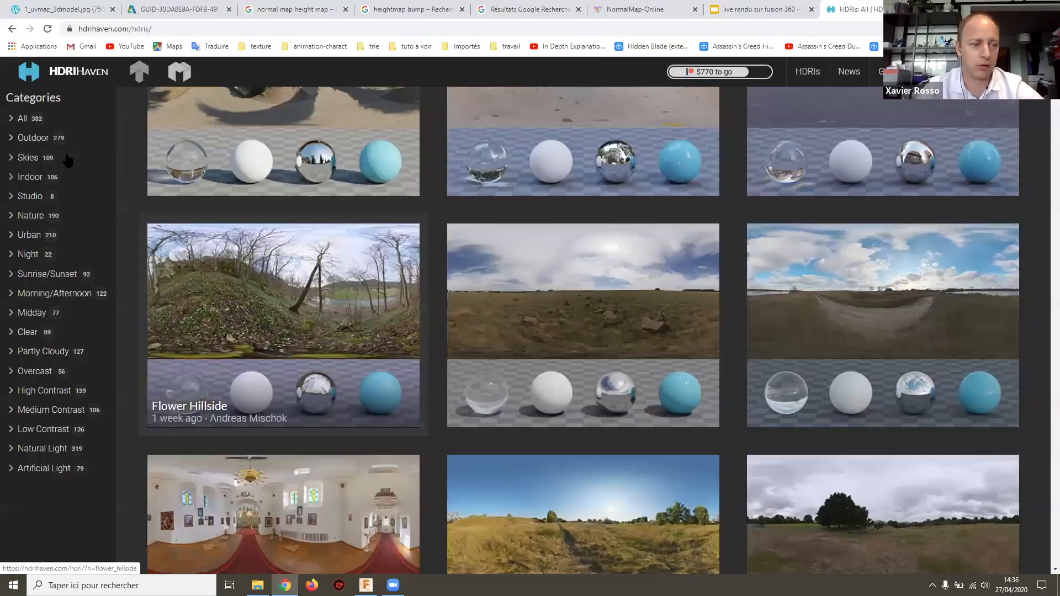
click(32, 175)
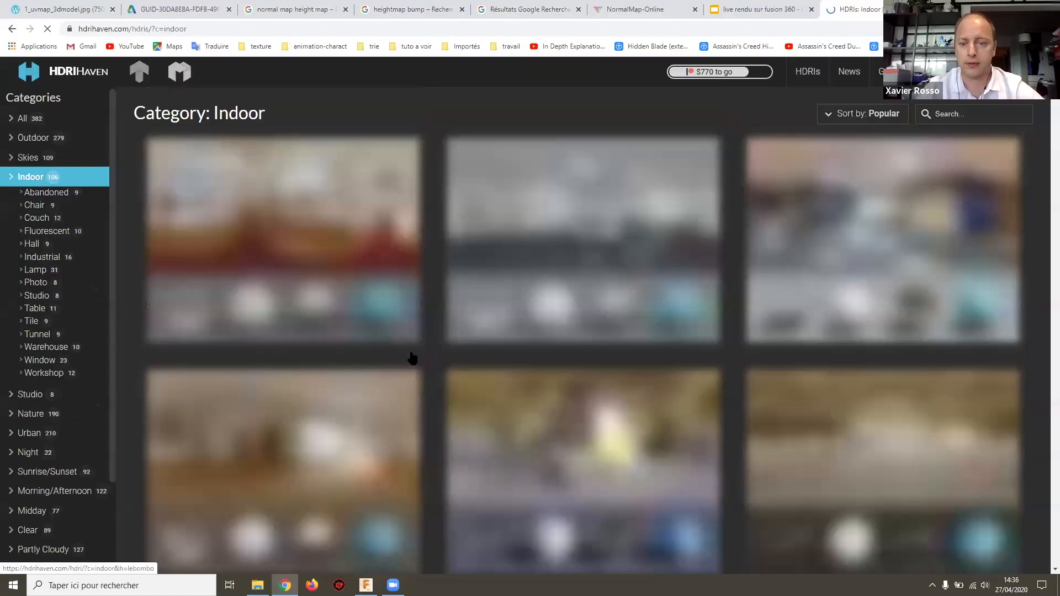
scroll(411, 358, down, 2)
scroll(487, 338, down, 4)
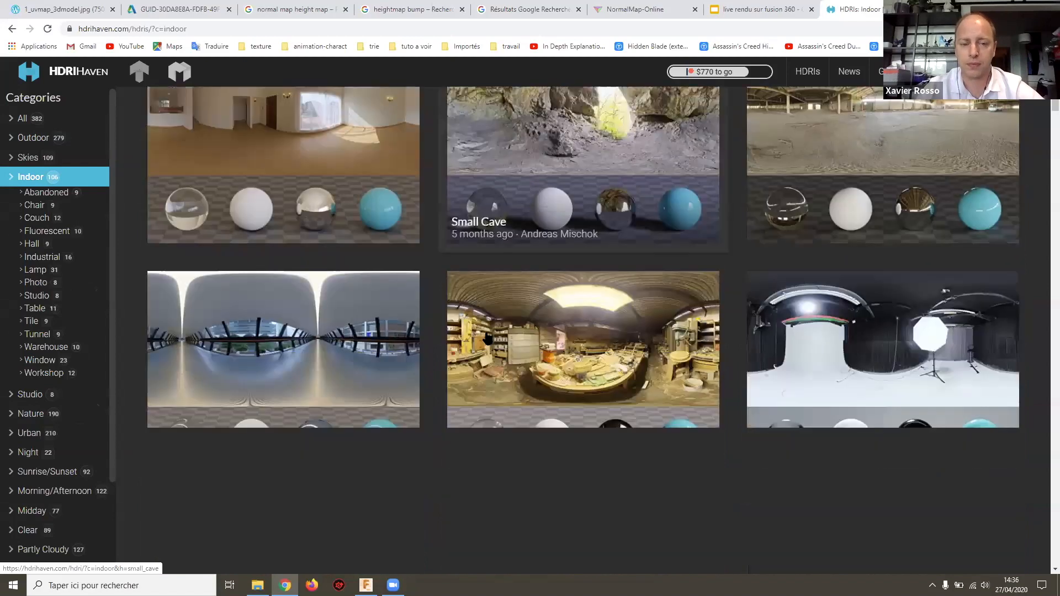
scroll(487, 338, down, 4)
scroll(487, 338, down, 5)
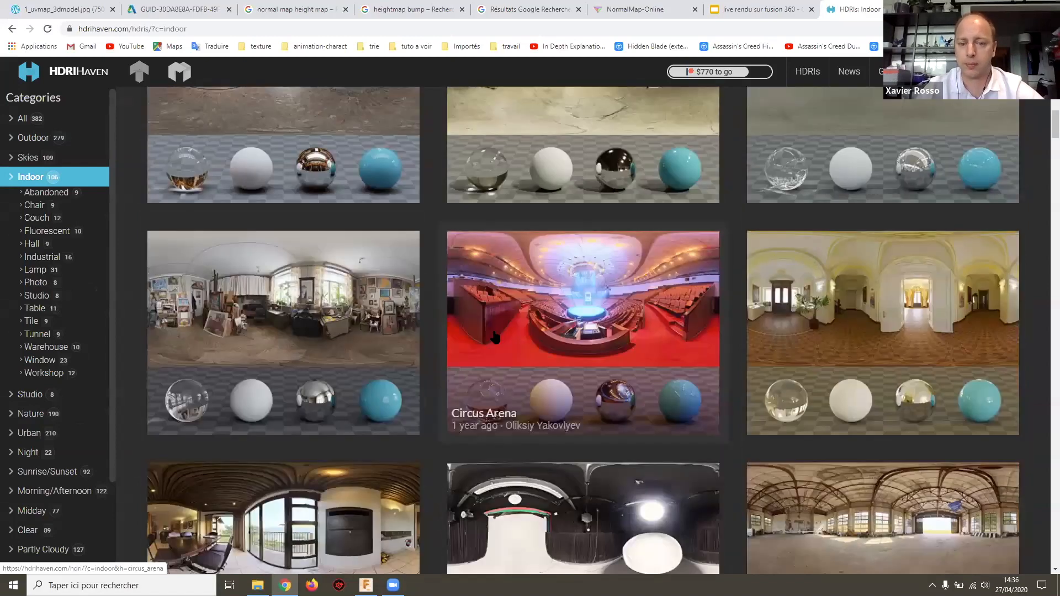
scroll(495, 335, down, 3)
scroll(495, 335, down, 3)
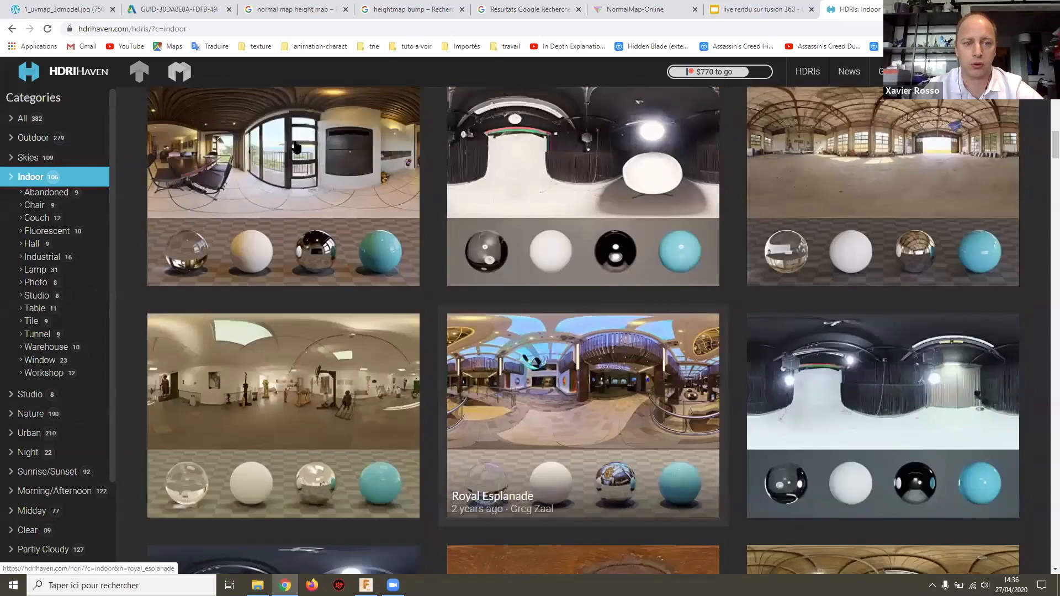
scroll(517, 317, down, 5)
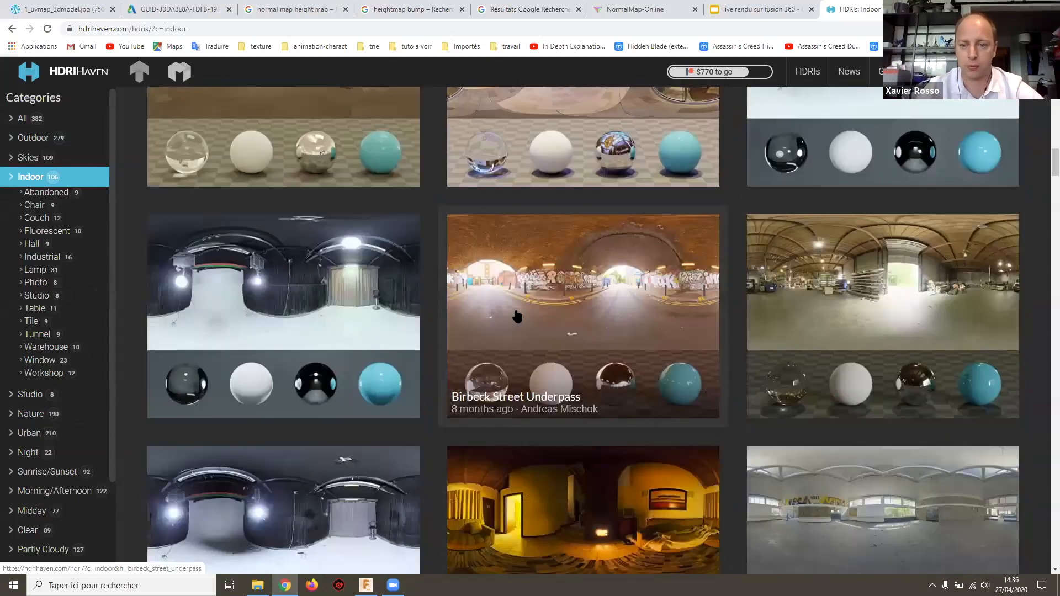
scroll(517, 325, down, 4)
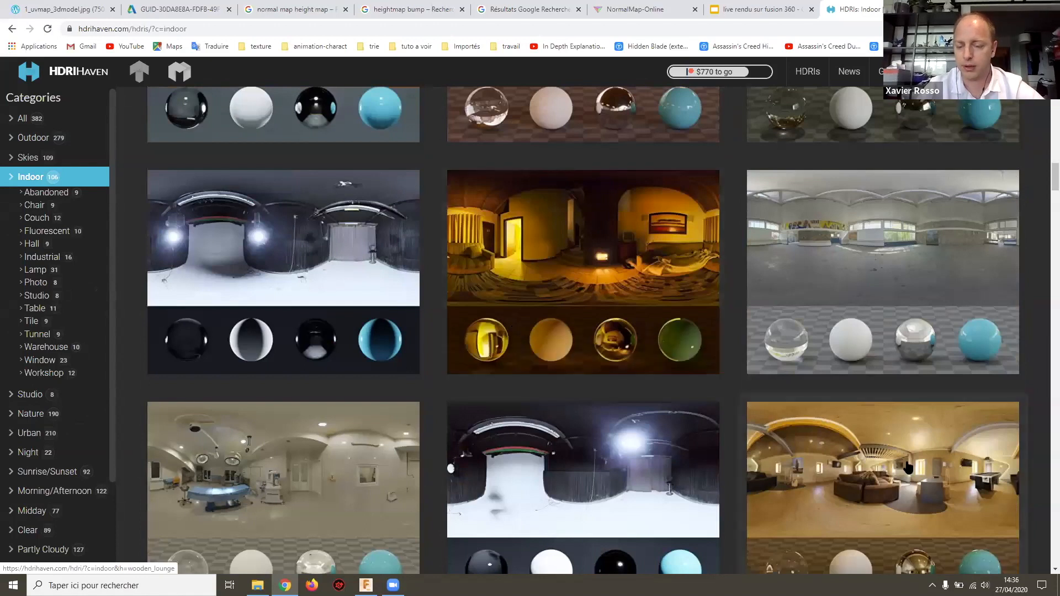
Step: Open the Wooden Lounge HDRI from the Indoor gallery and download its 8k HDR version
scroll(850, 470, down, 2)
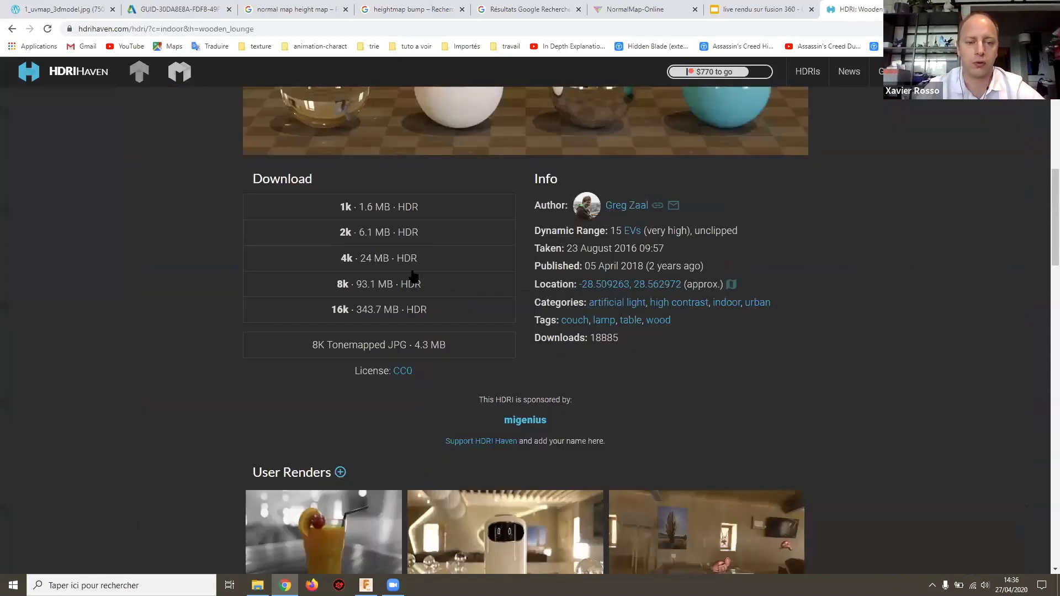
scroll(406, 275, up, 1)
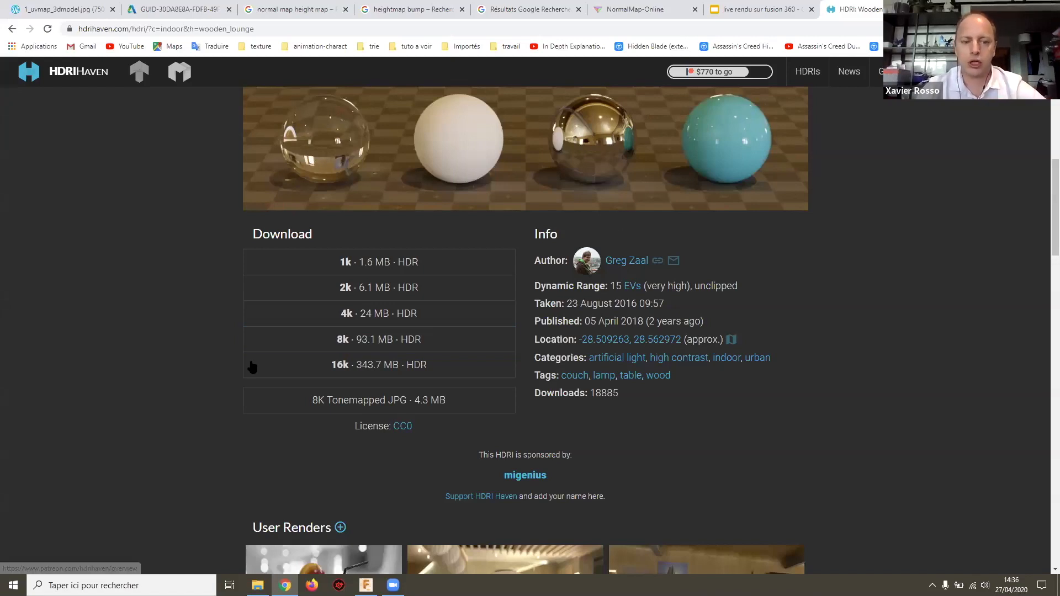
click(383, 339)
Step: Switch back to Fusion 360 and raise the scene's environment brightness to about 5797 lx
key(alt+Tab)
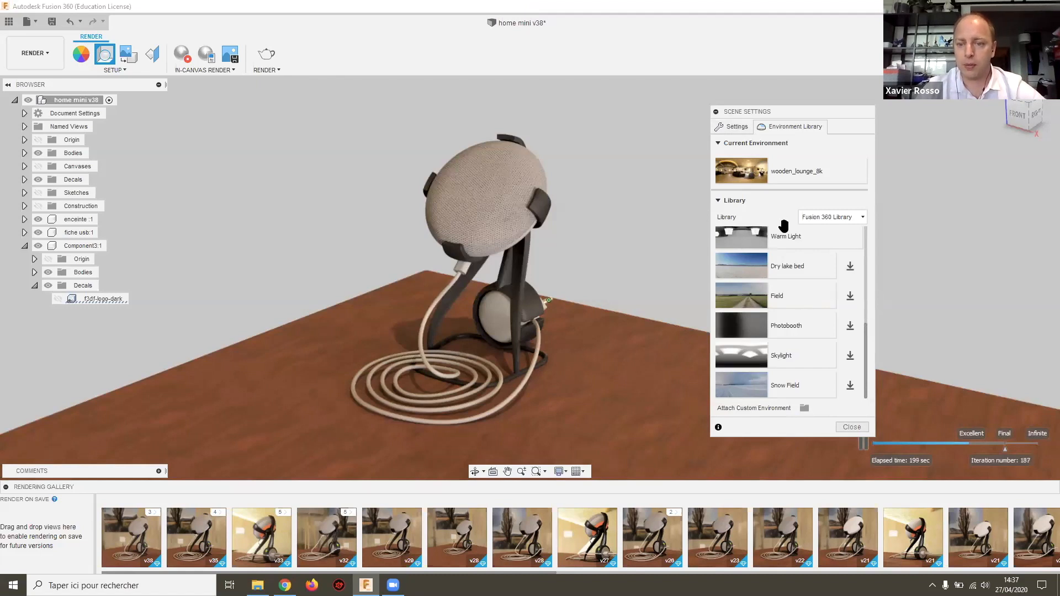
click(738, 132)
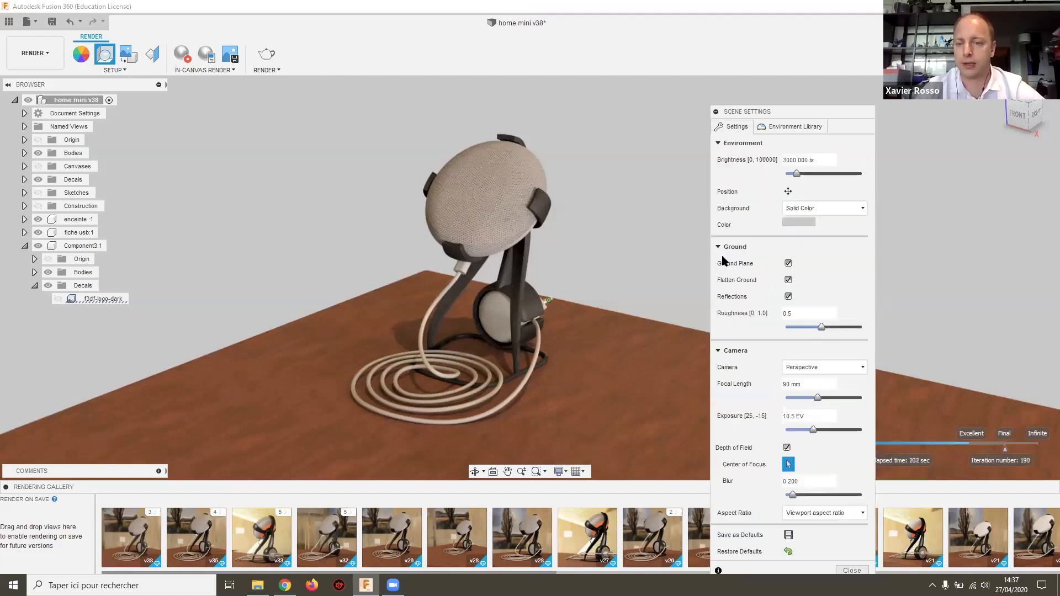
click(794, 173)
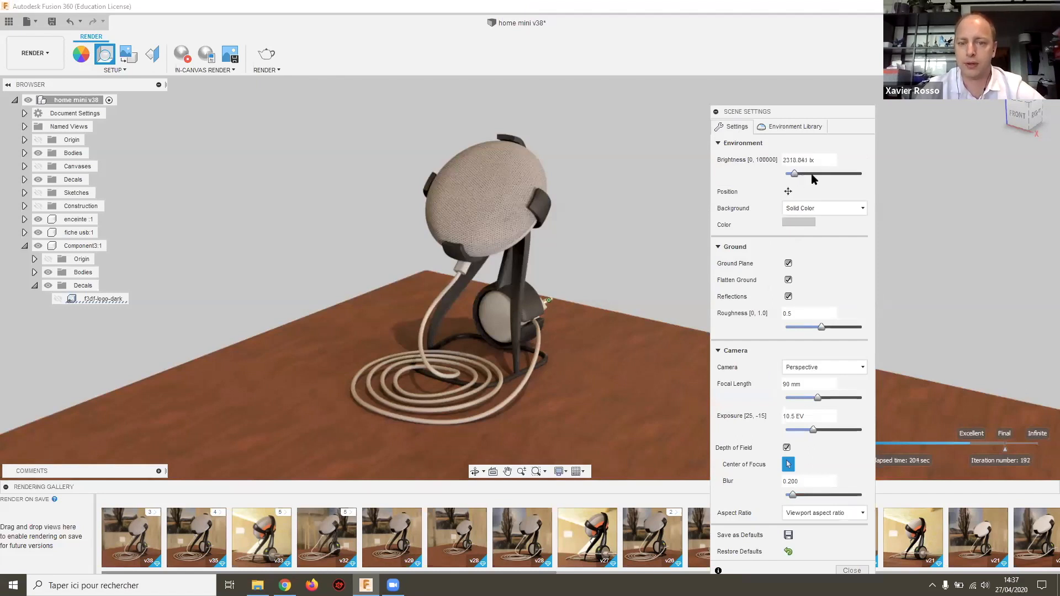
click(817, 175)
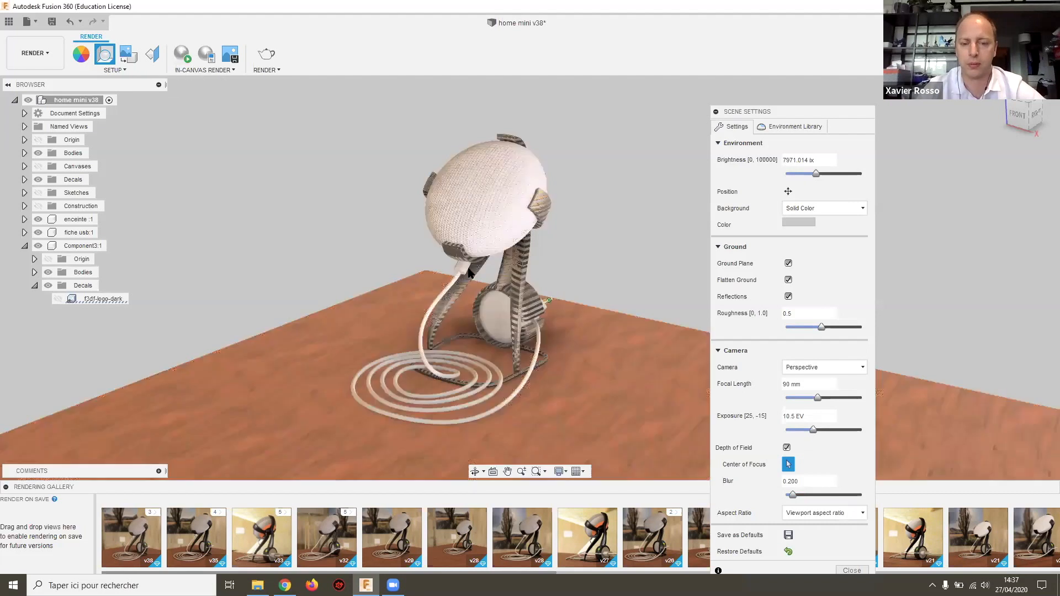
scroll(500, 281, up, 1)
mouse_move(817, 174)
mouse_down()
mouse_move(798, 174)
mouse_move(834, 174)
mouse_move(810, 174)
mouse_up()
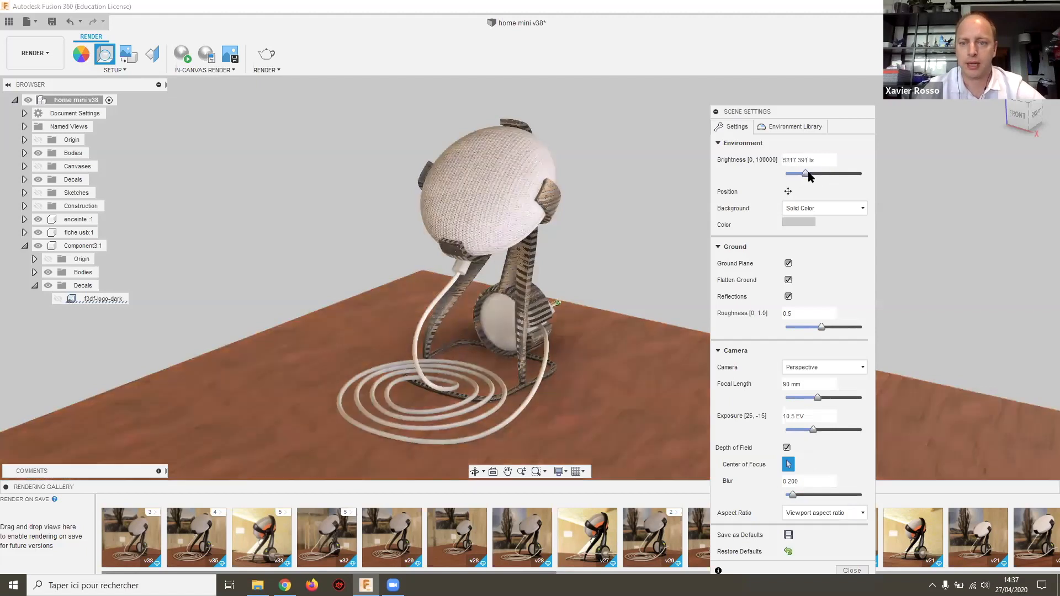
Step: Change the scene background from a solid color to Environment and inspect the speaker against it from several angles
click(793, 131)
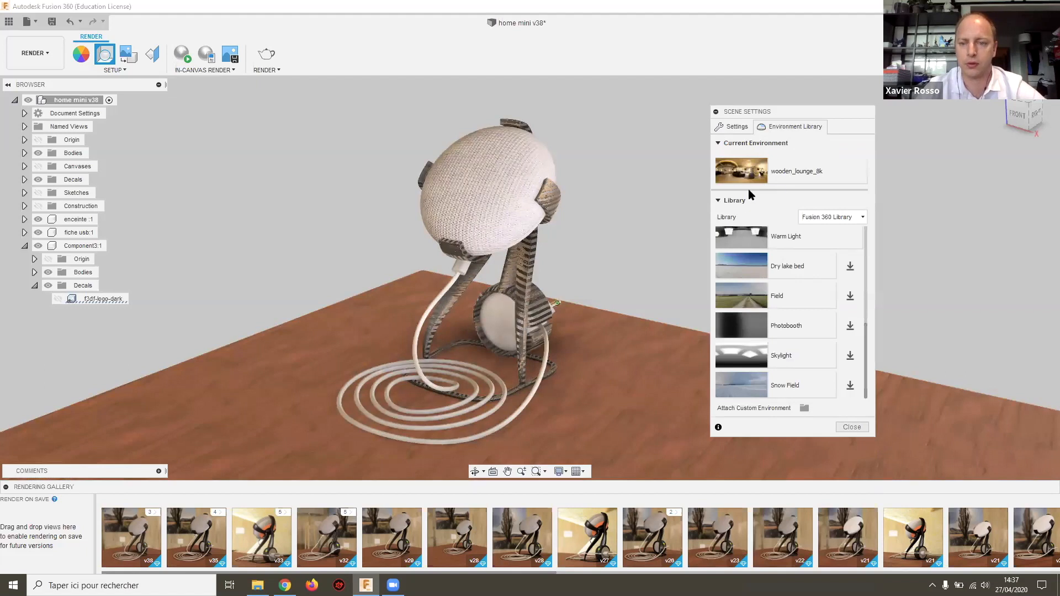
click(737, 123)
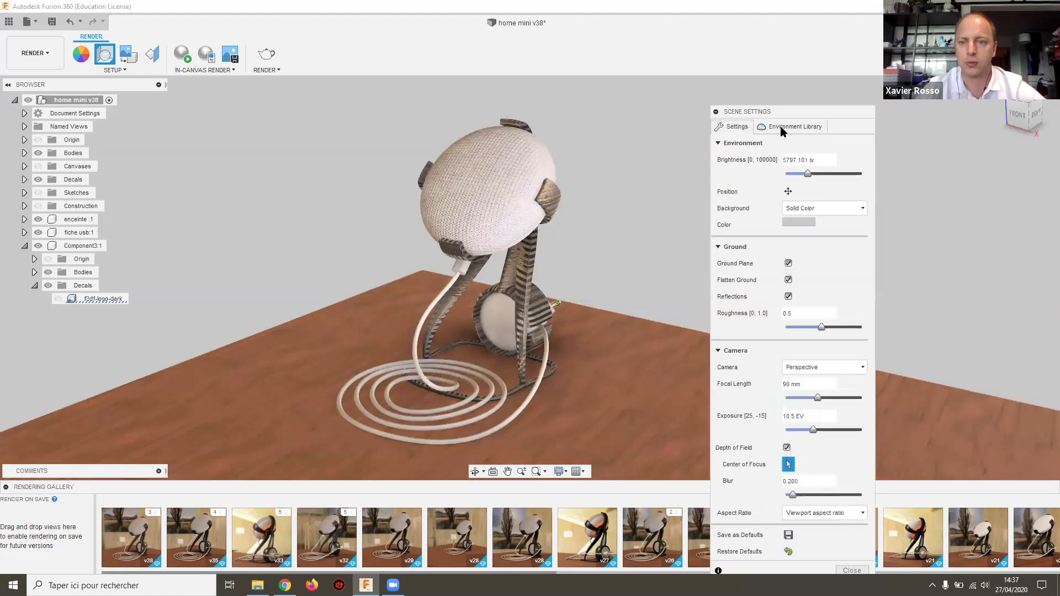
click(802, 211)
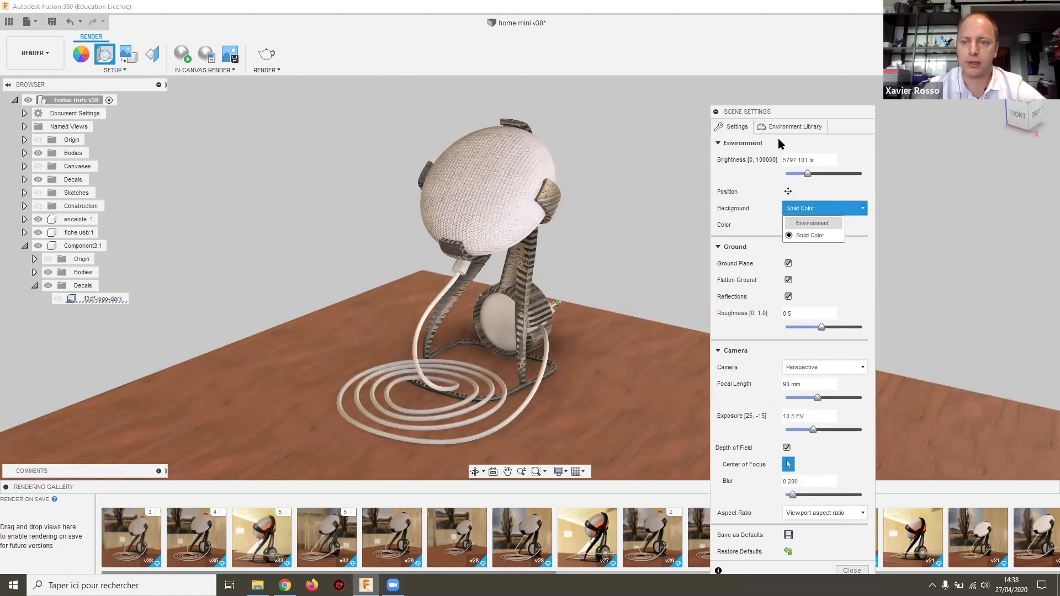
click(816, 225)
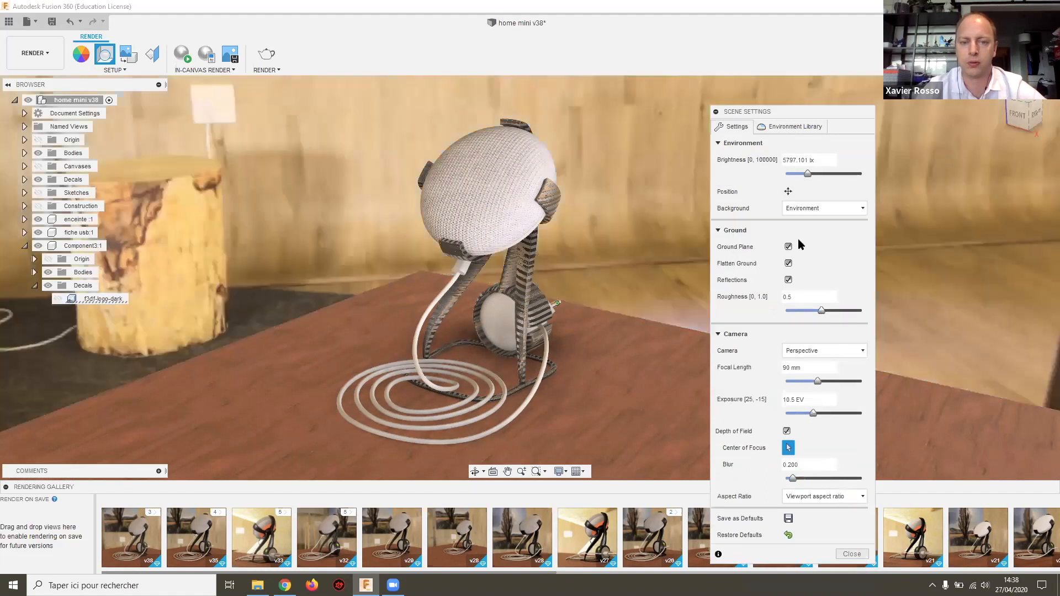
mouse_move(629, 237)
shift+middle_down()
mouse_move(721, 221)
mouse_move(613, 225)
mouse_move(634, 231)
shift+middle_up()
scroll(634, 230, up, 2)
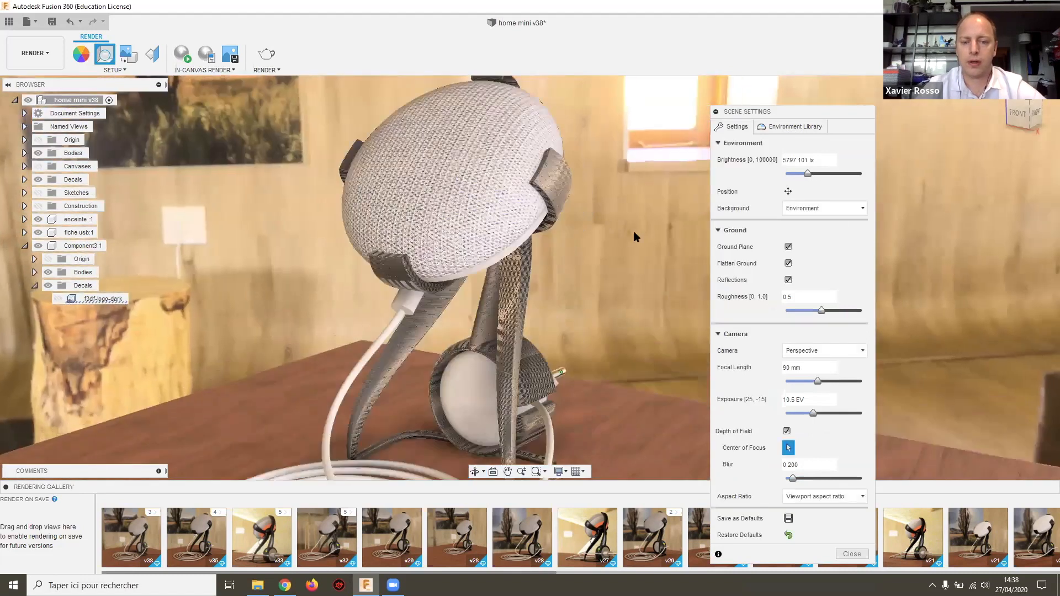
scroll(632, 232, down, 4)
scroll(628, 236, up, 5)
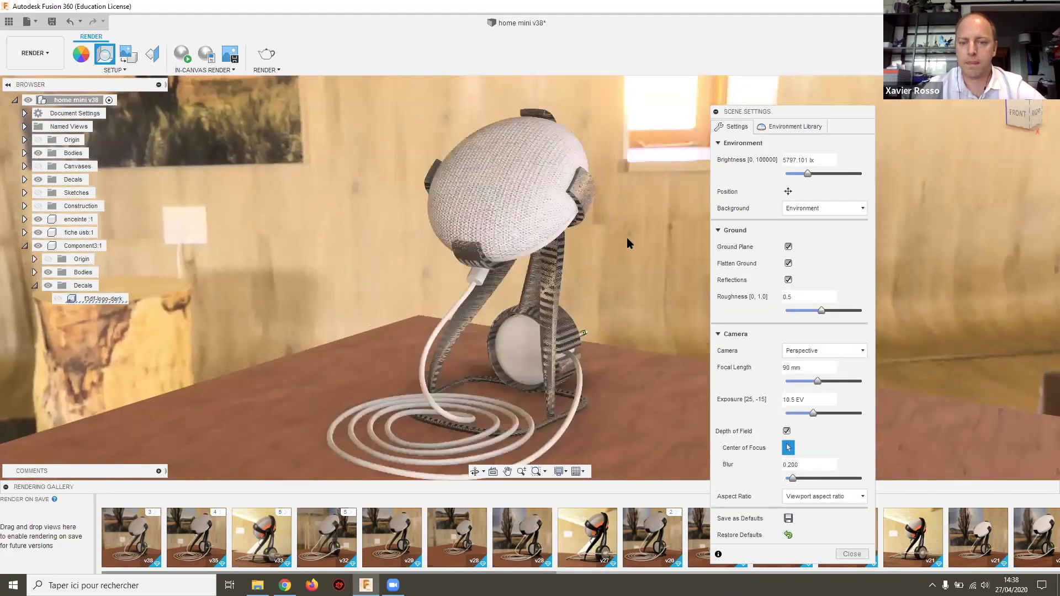
mouse_move(632, 233)
shift+middle_down()
mouse_move(618, 231)
mouse_move(650, 234)
shift+middle_up()
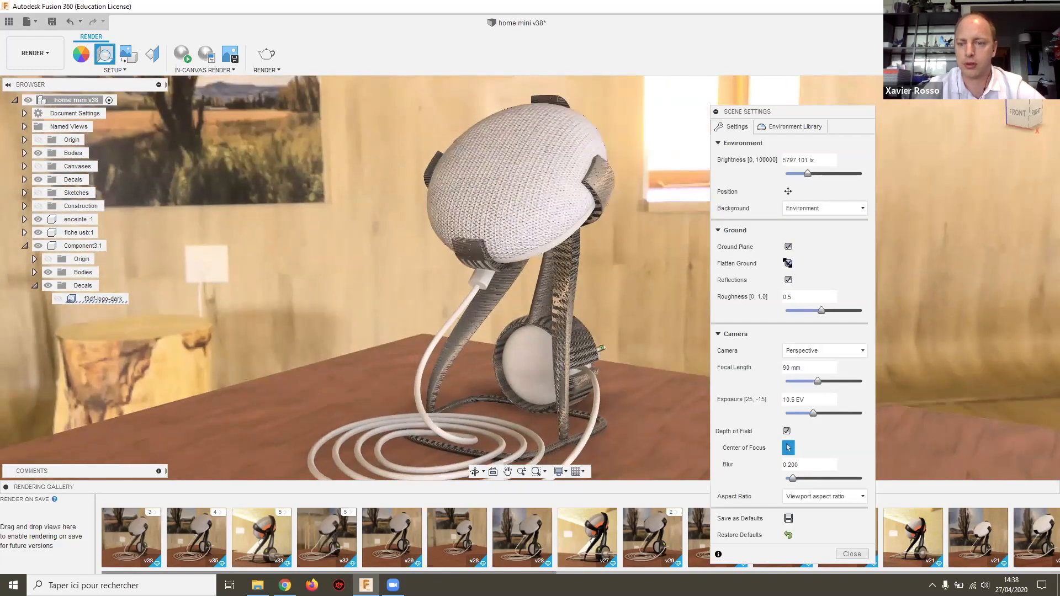
Step: Toggle Flatten Ground off and back on to compare how the environment's ground appears around the speaker
click(788, 264)
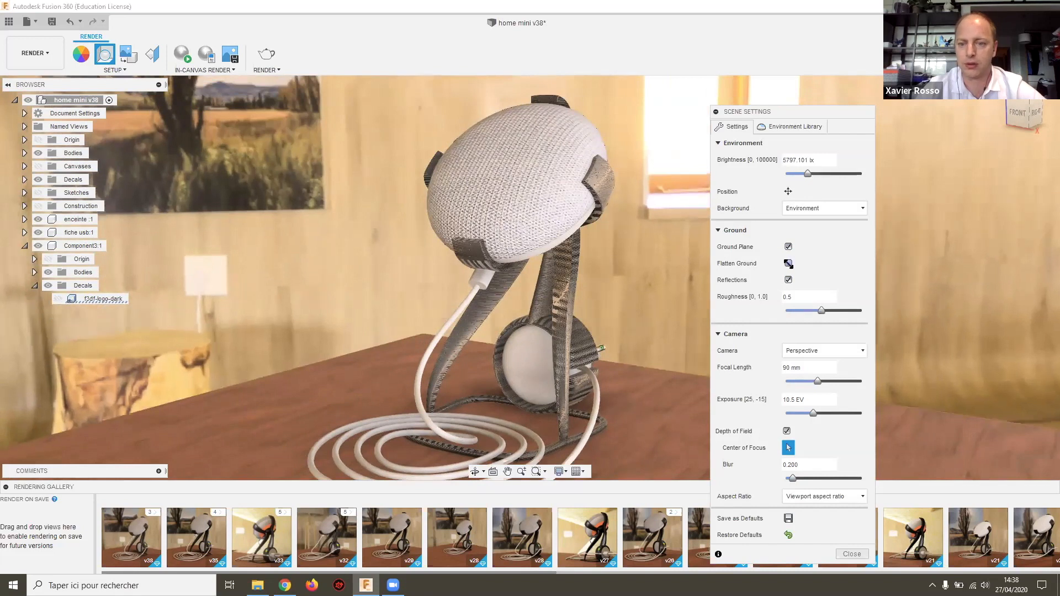
shift+middle_drag(608, 254, 587, 263)
scroll(624, 259, up, 4)
scroll(627, 257, down, 5)
scroll(628, 256, up, 2)
click(789, 263)
scroll(629, 259, down, 3)
scroll(628, 258, up, 3)
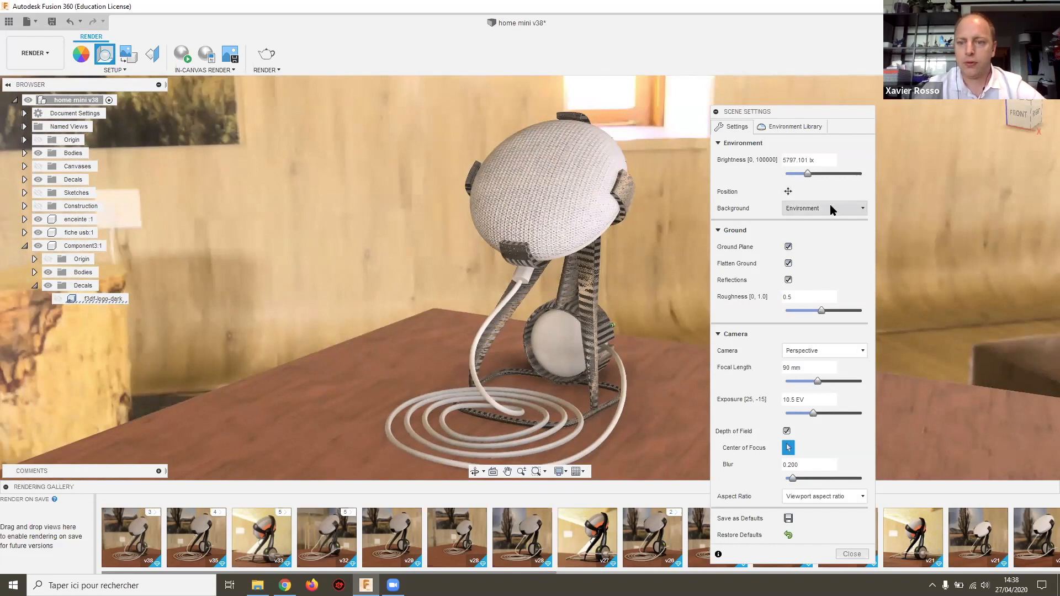
Step: Open the environment's position controls and rotate it behind the speaker, trying several angles and settling on about -1 degree
click(788, 191)
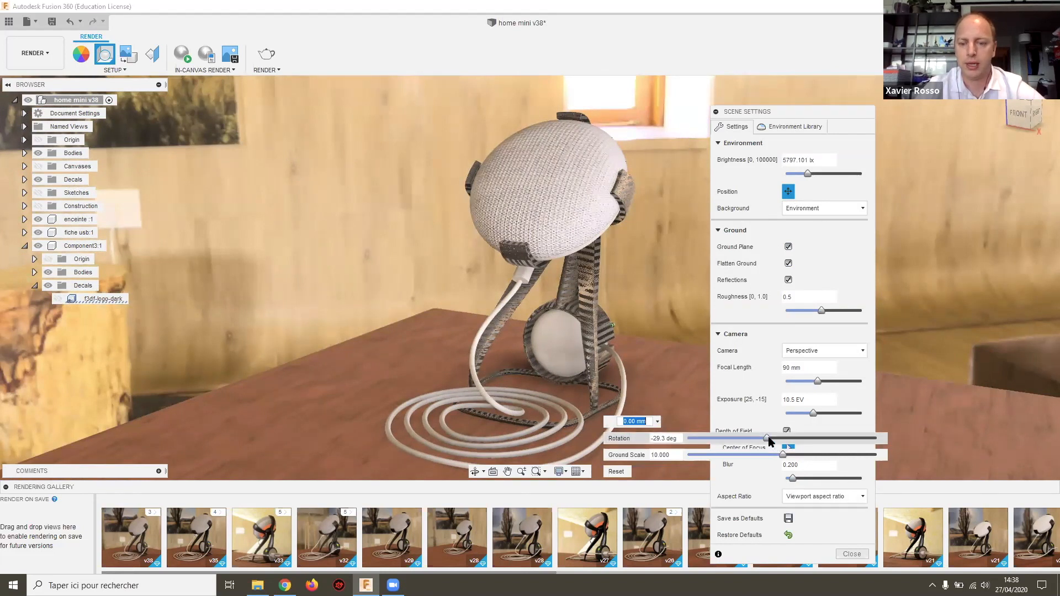
drag(767, 439, 712, 439)
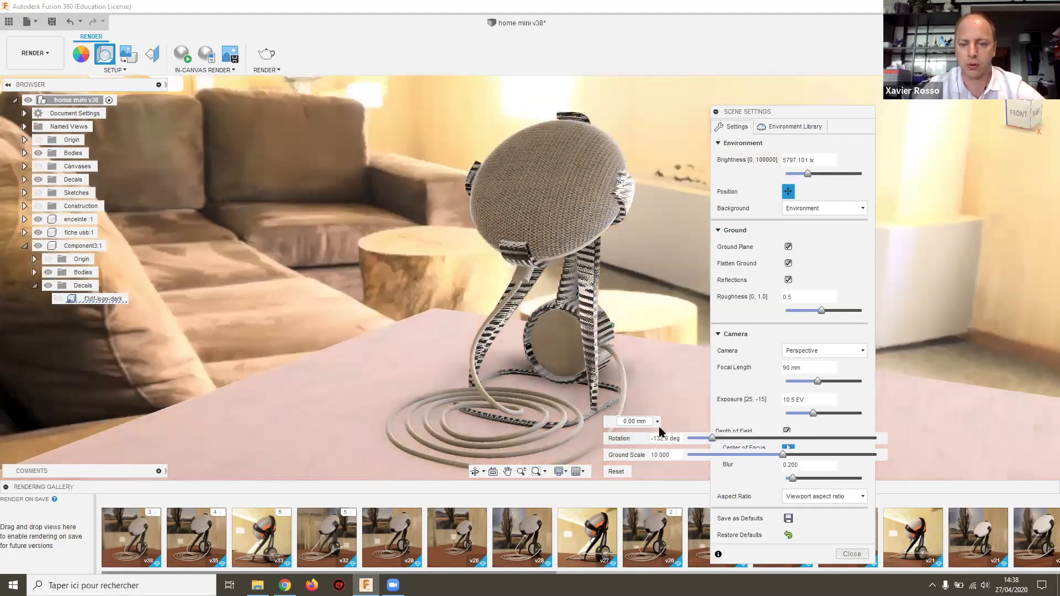
drag(713, 439, 797, 438)
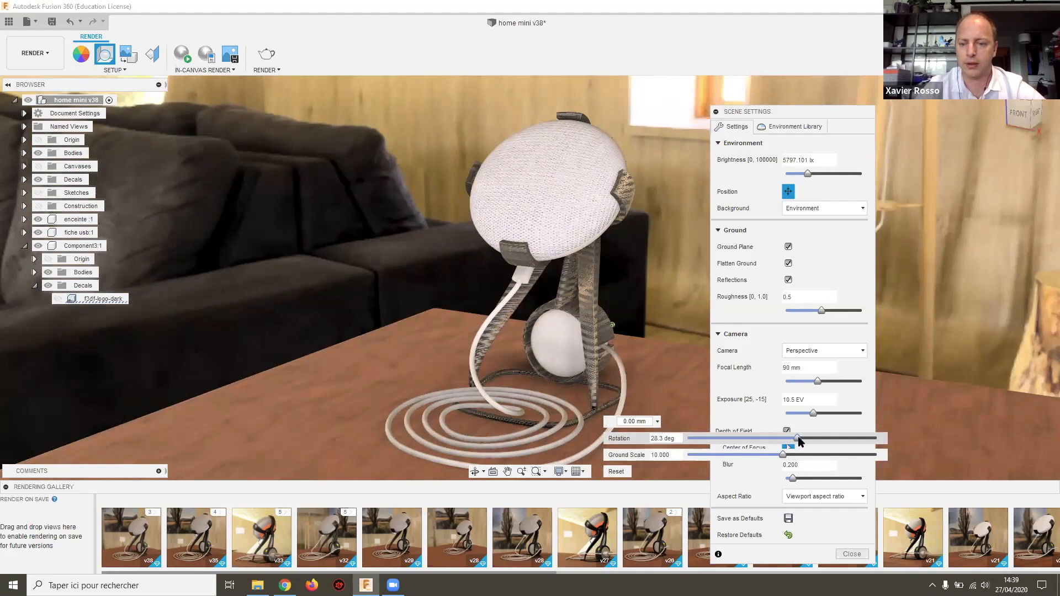
drag(798, 439, 782, 438)
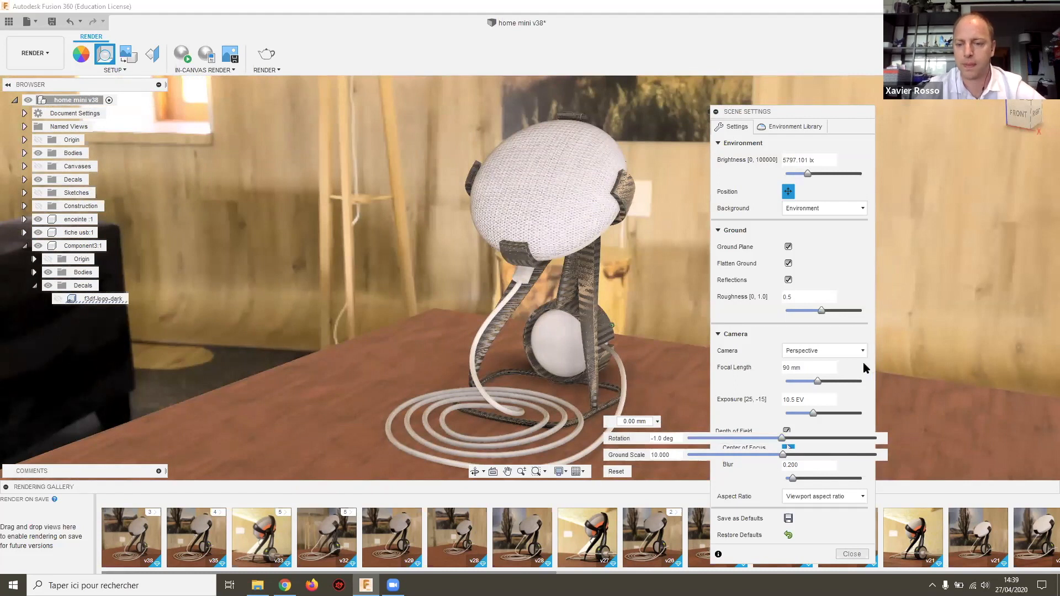
Step: Set the ground roughness to 0.4 and the environment's ground scale to about 17.75, checking the model's size within the room
scroll(352, 281, up, 5)
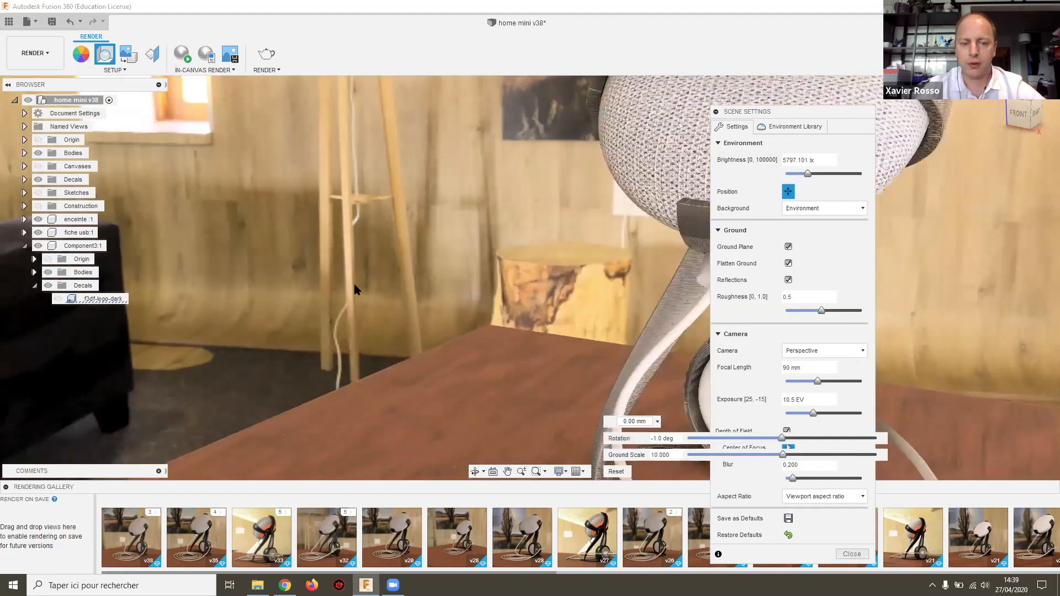
scroll(357, 286, down, 6)
scroll(359, 288, up, 2)
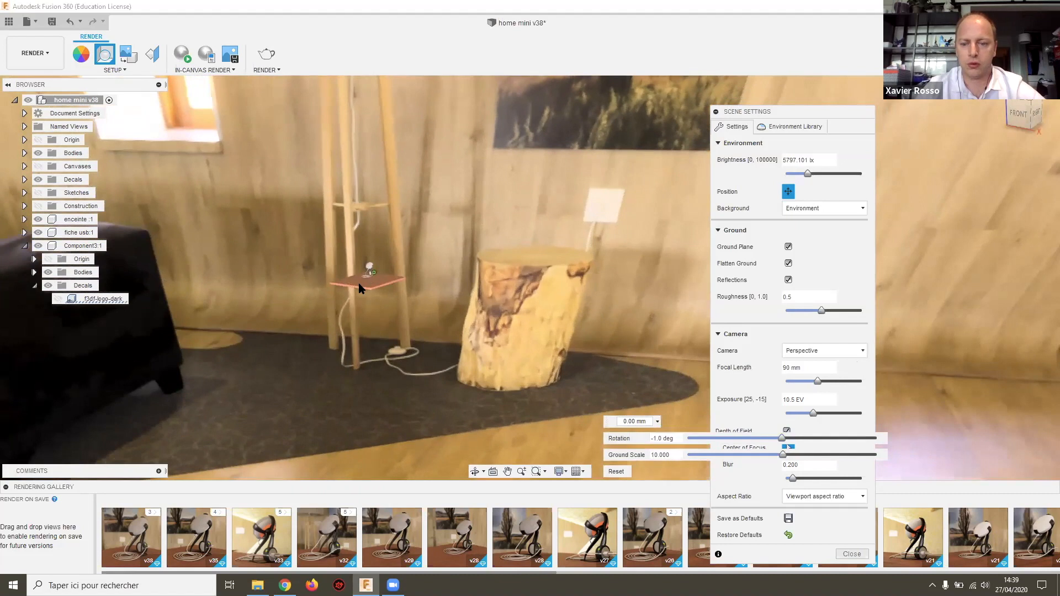
scroll(360, 288, up, 3)
mouse_move(823, 312)
mouse_down()
mouse_move(808, 312)
mouse_move(820, 311)
mouse_up()
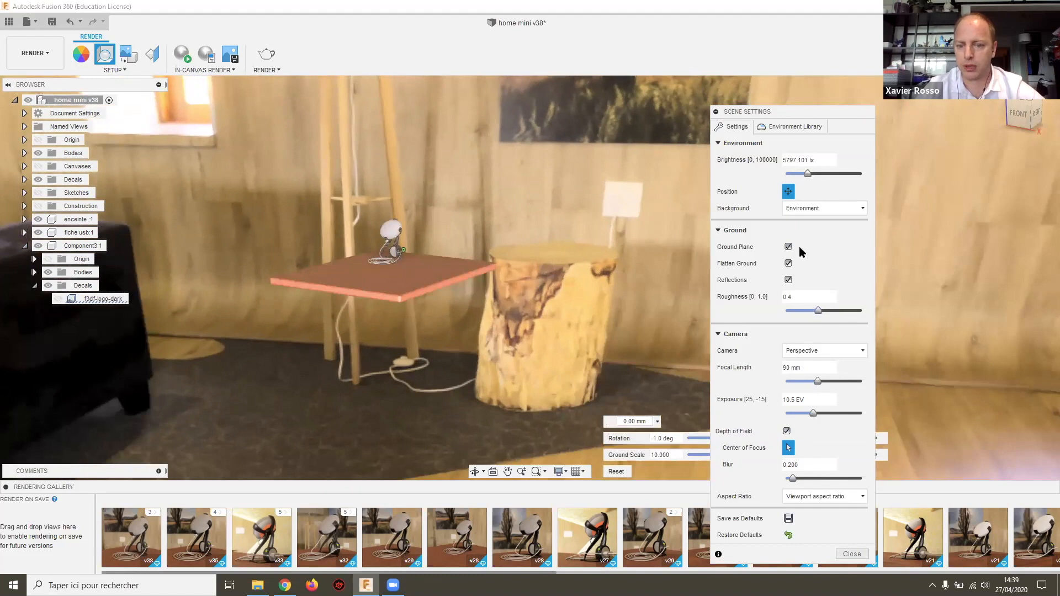
drag(783, 454, 694, 454)
scroll(564, 324, down, 6)
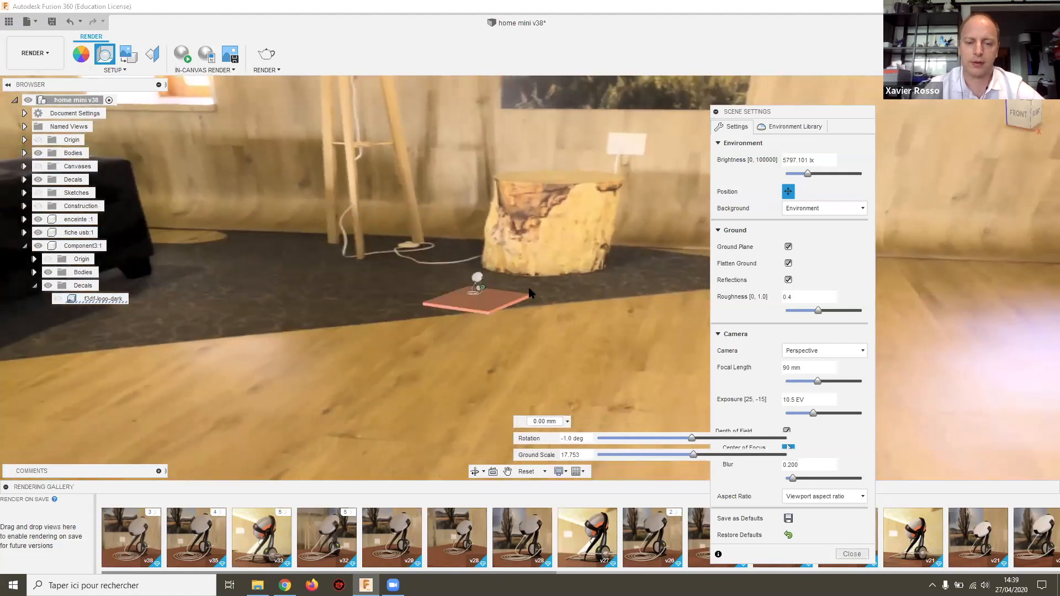
scroll(575, 302, down, 5)
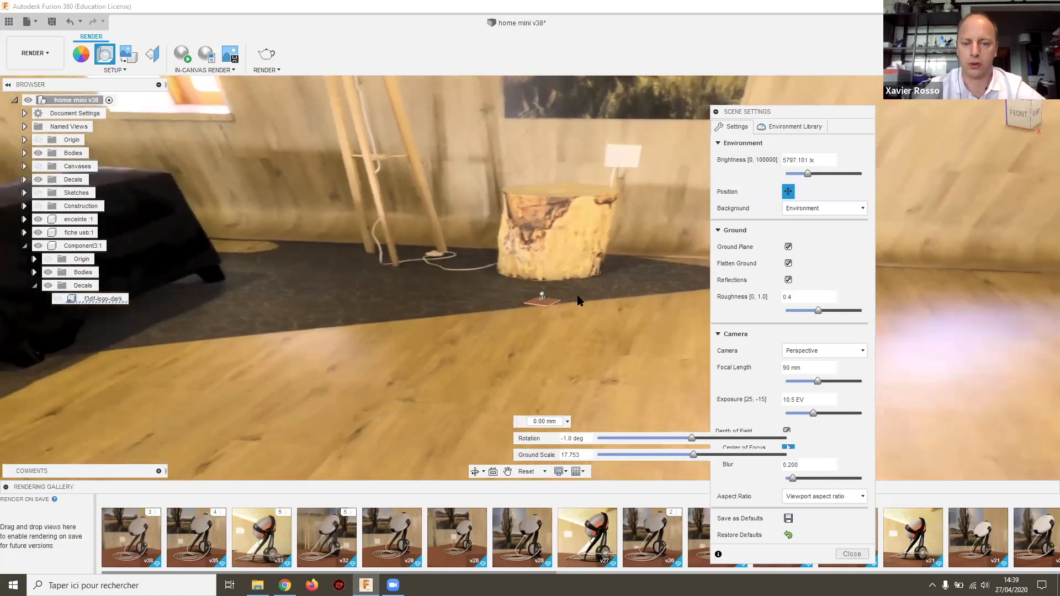
scroll(575, 306, up, 5)
middle_drag(575, 309, 561, 261)
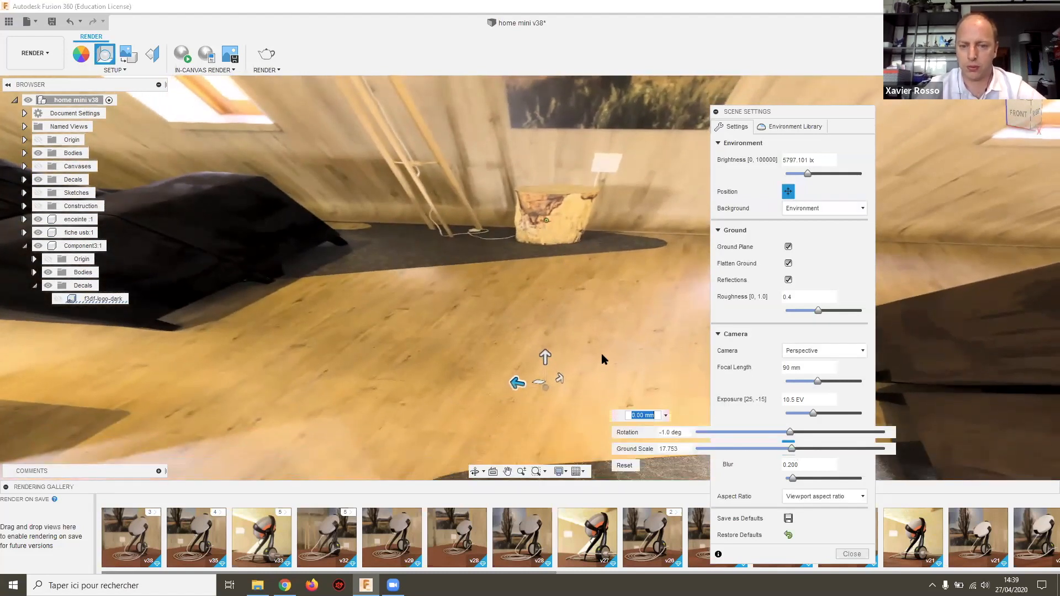
Step: Try several vertical positions for the environment, raising and lowering it to compare where its floor sits relative to the speaker
drag(791, 448, 794, 451)
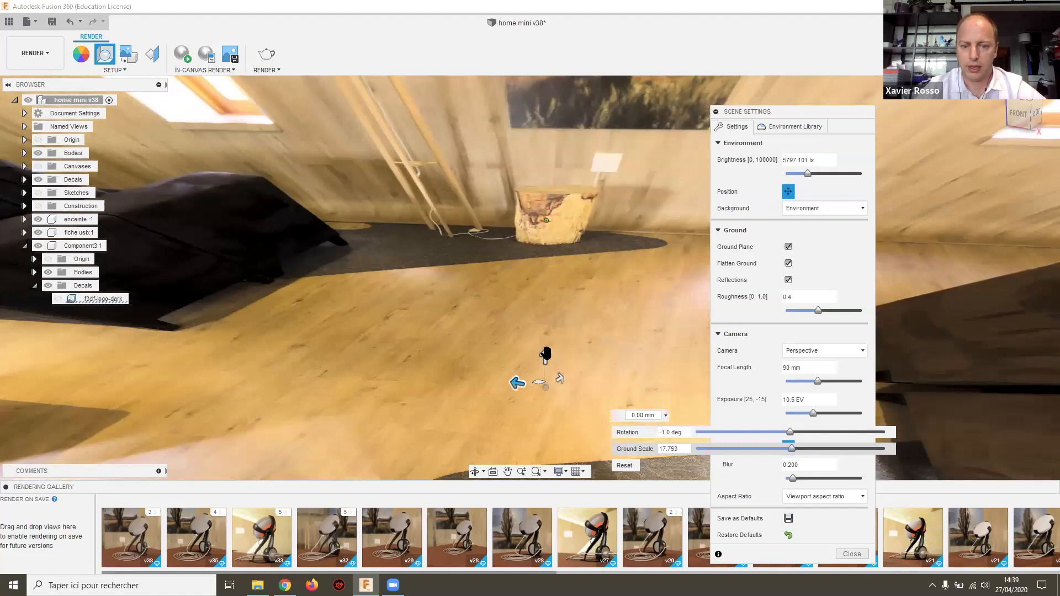
drag(547, 353, 546, 154)
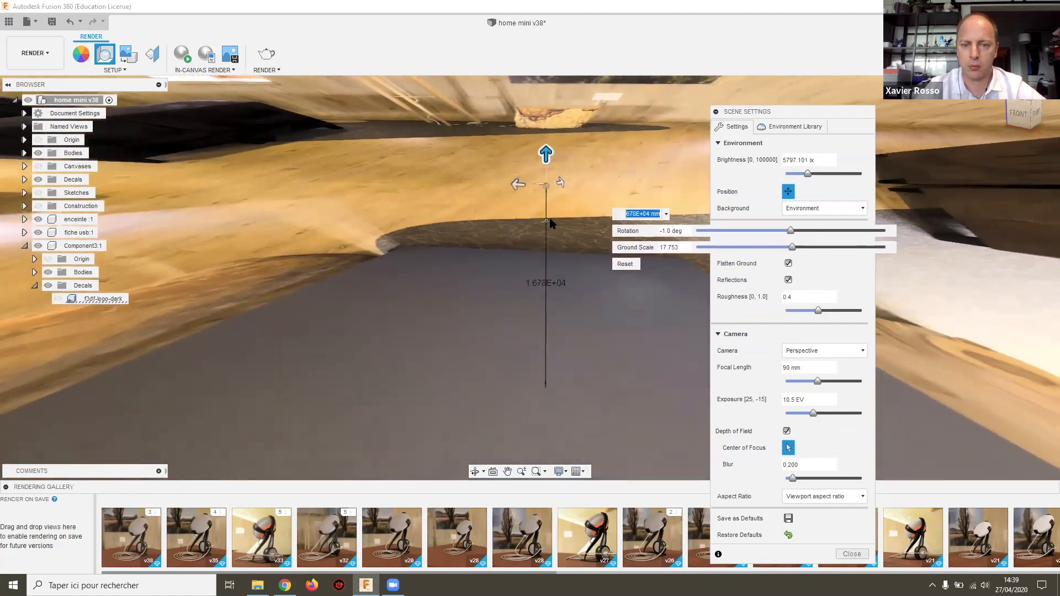
mouse_move(541, 160)
mouse_down()
mouse_move(550, 138)
mouse_move(546, 162)
mouse_up()
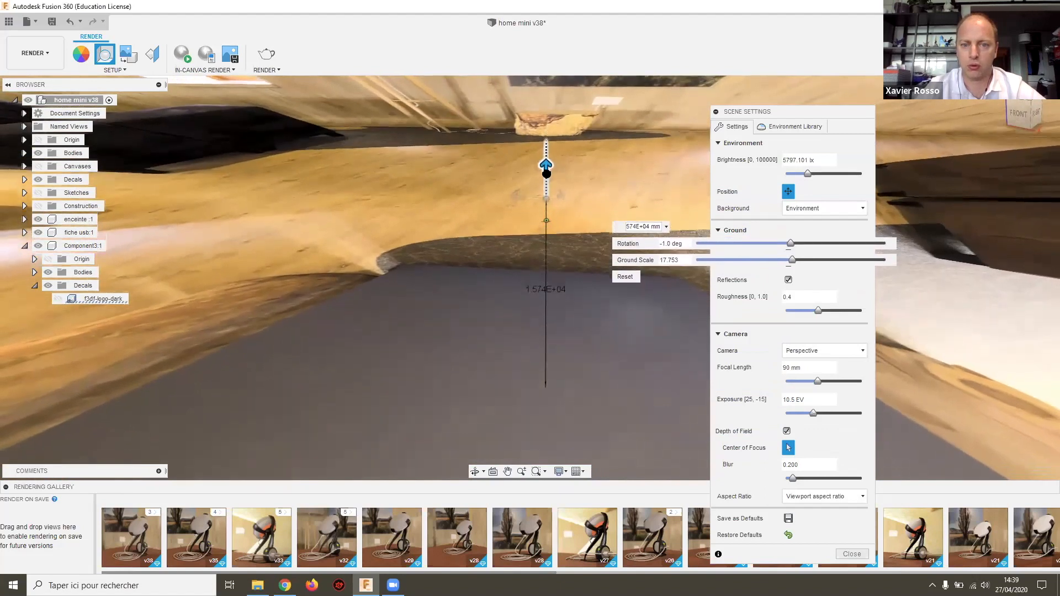
drag(546, 168, 521, 425)
drag(530, 253, 502, 381)
shift+middle_drag(506, 304, 500, 121)
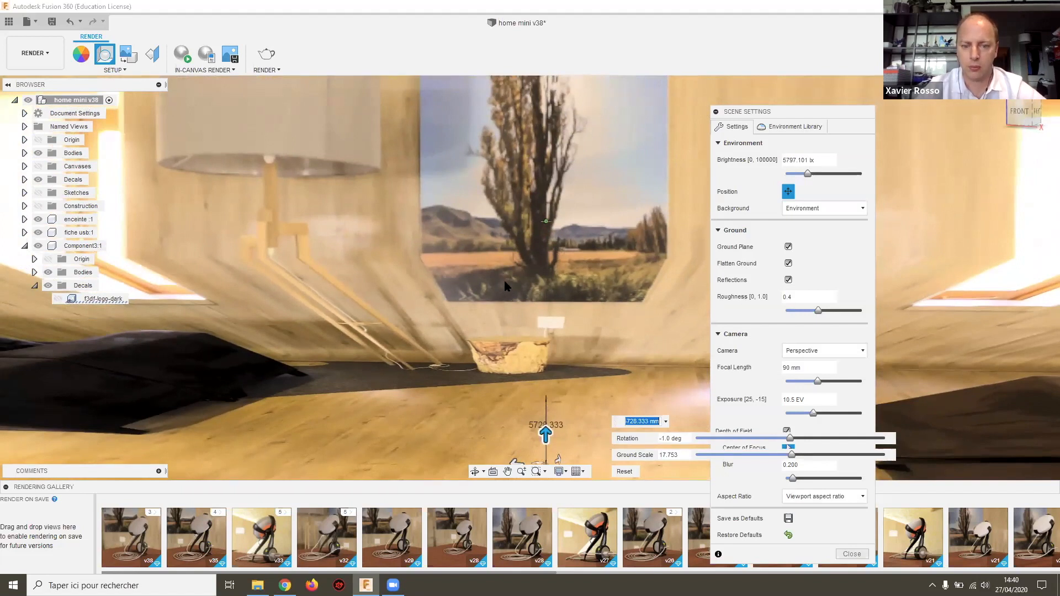
drag(545, 433, 540, 295)
shift+middle_drag(537, 232, 531, 182)
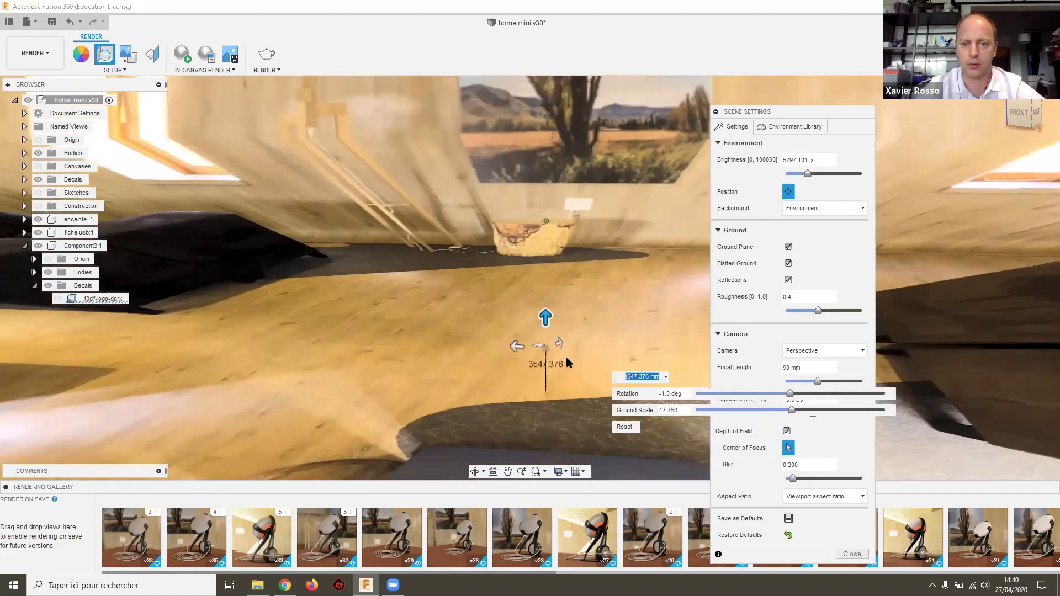
Step: Move the environment vertically until the room's floor lies well below the speaker's ground
drag(545, 318, 527, 516)
scroll(535, 376, down, 3)
drag(542, 441, 542, 460)
scroll(518, 248, down, 3)
scroll(518, 249, up, 5)
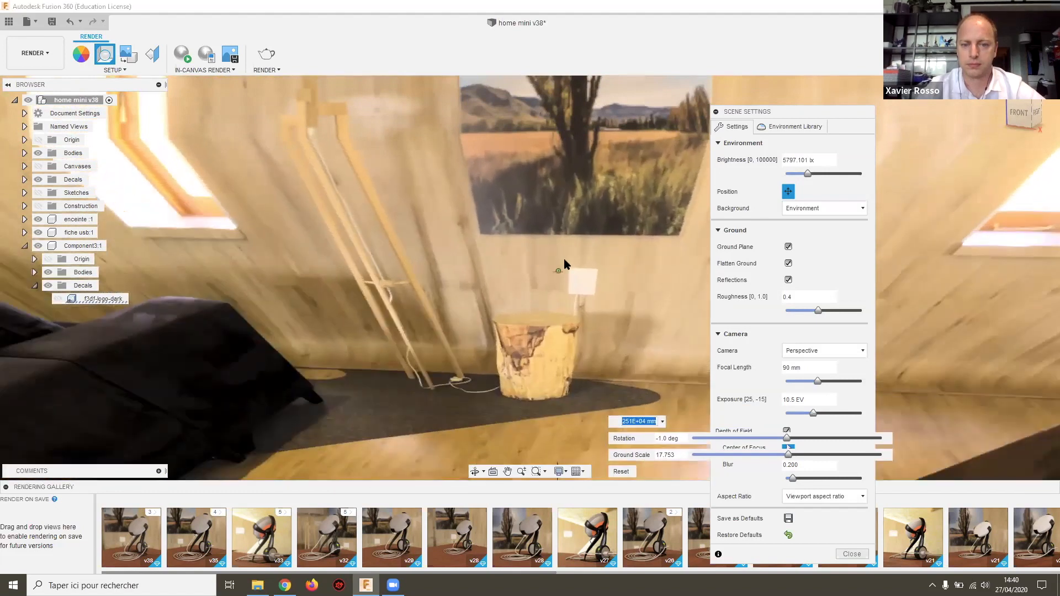
Step: Frame the speaker up close, then set the environment rotation to -7.3 degrees and the ground scale to about 26.13
scroll(558, 257, down, 4)
middle_drag(524, 284, 585, 199)
scroll(552, 295, up, 4)
scroll(575, 213, up, 3)
middle_drag(547, 278, 565, 244)
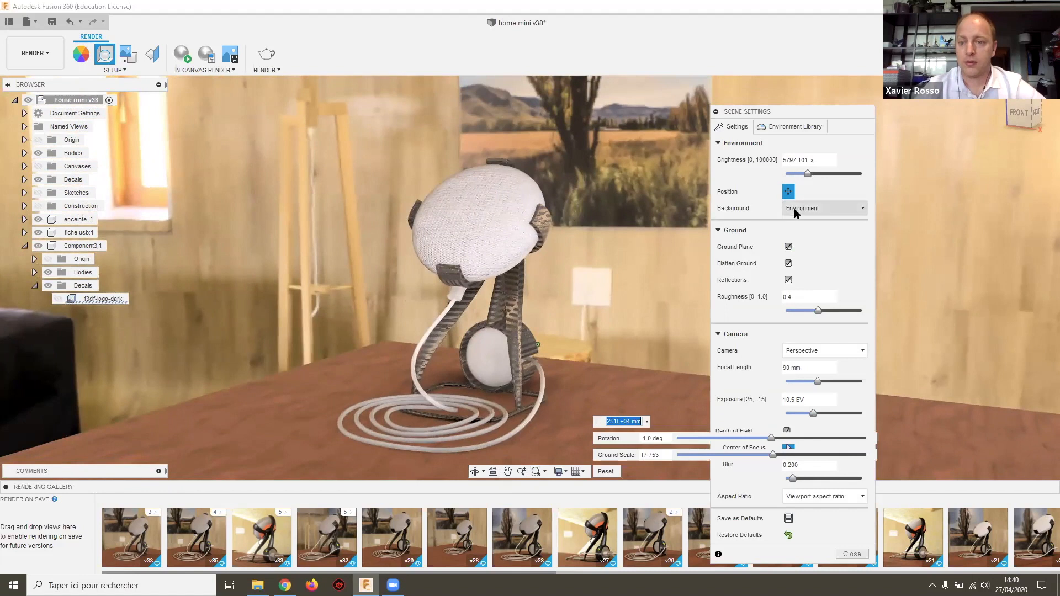
mouse_move(771, 438)
mouse_down()
mouse_move(765, 448)
mouse_move(776, 455)
mouse_move(758, 455)
mouse_move(782, 454)
mouse_move(773, 455)
mouse_up()
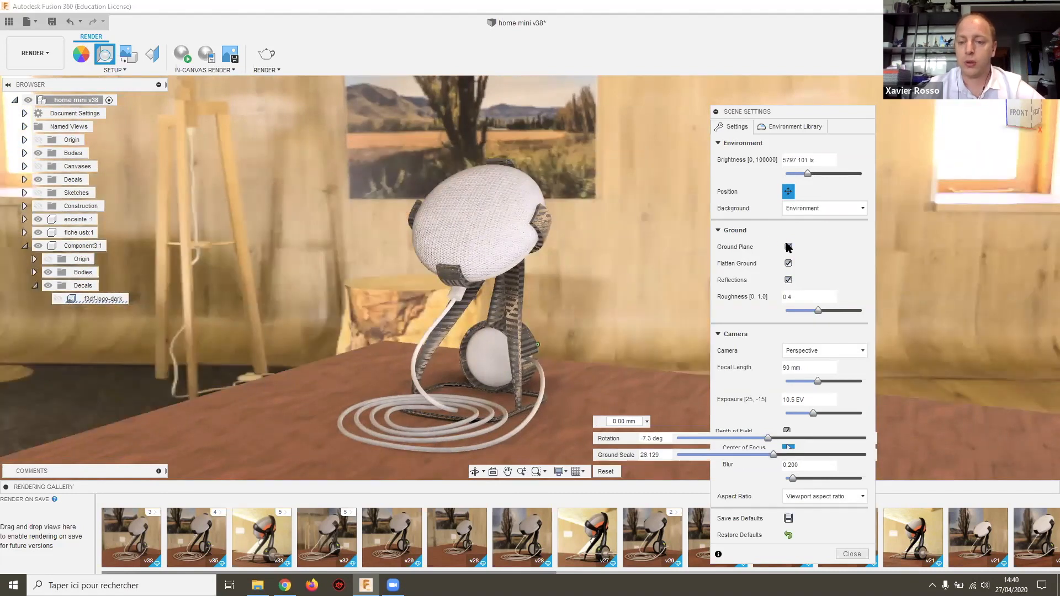
Step: Check the ground reflections beneath the speaker, trying a roughness of 0.7 and settling on 0.3
click(789, 280)
shift+middle_drag(563, 332, 494, 230)
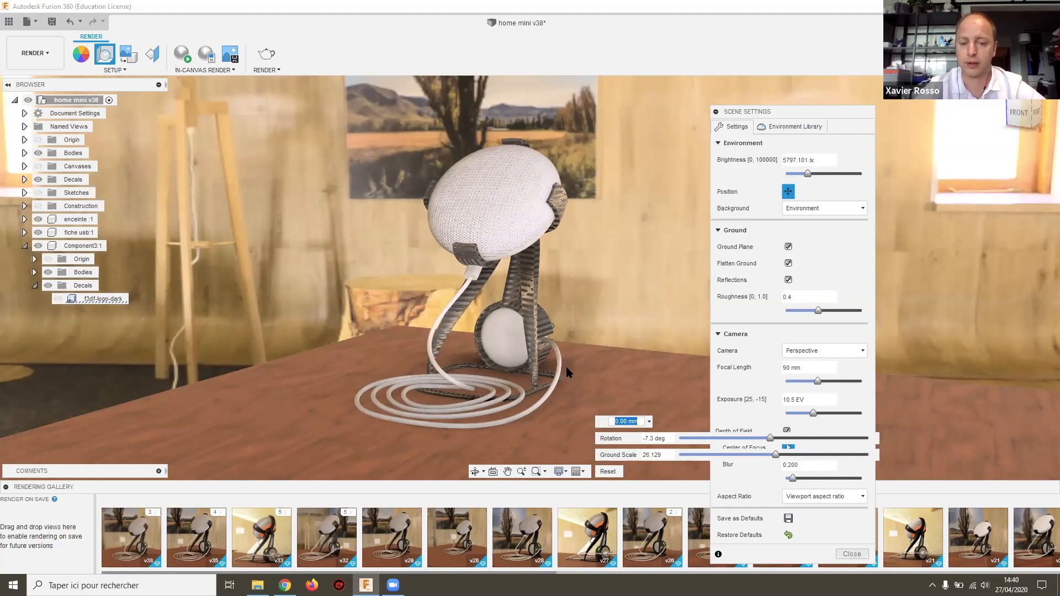
mouse_move(821, 316)
mouse_down()
mouse_move(804, 313)
mouse_move(842, 312)
mouse_up()
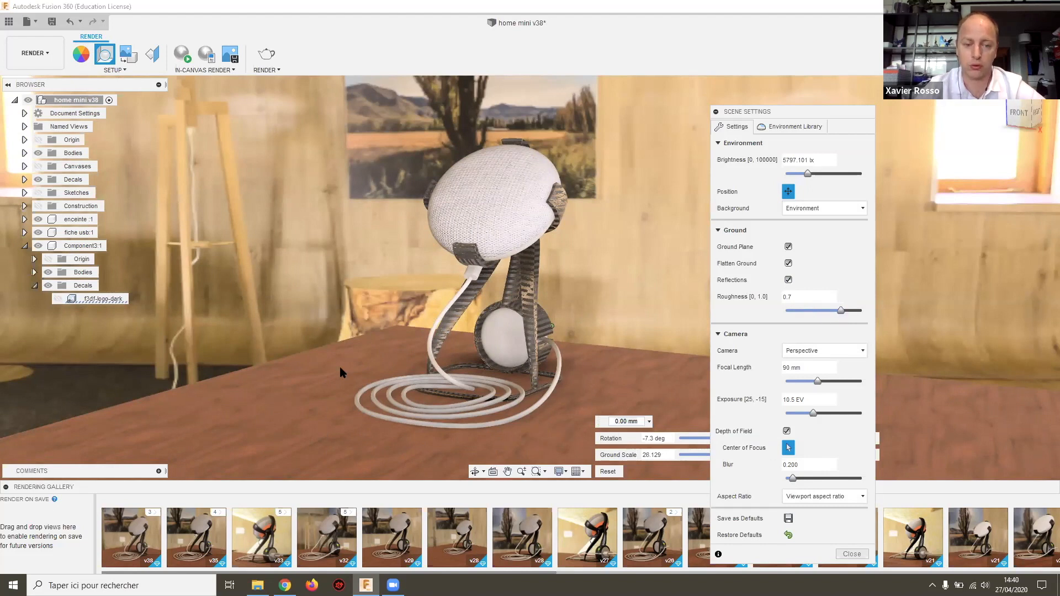
drag(855, 313, 810, 312)
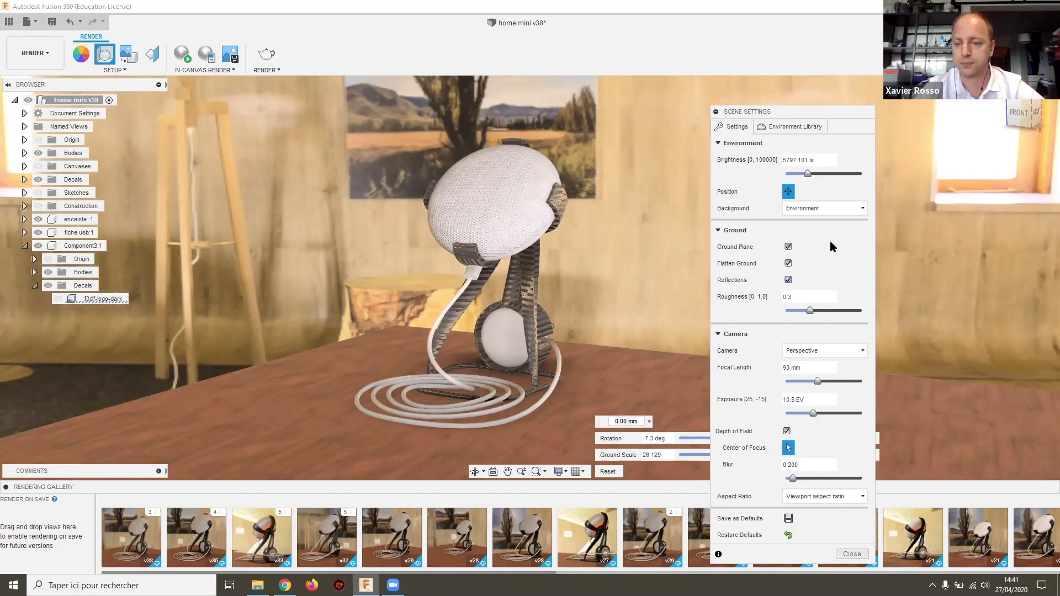
Step: Move the scene settings dialog aside and compare camera focal lengths of 36 mm, 10 mm and 37 mm, settling on 65 mm
drag(823, 112, 920, 39)
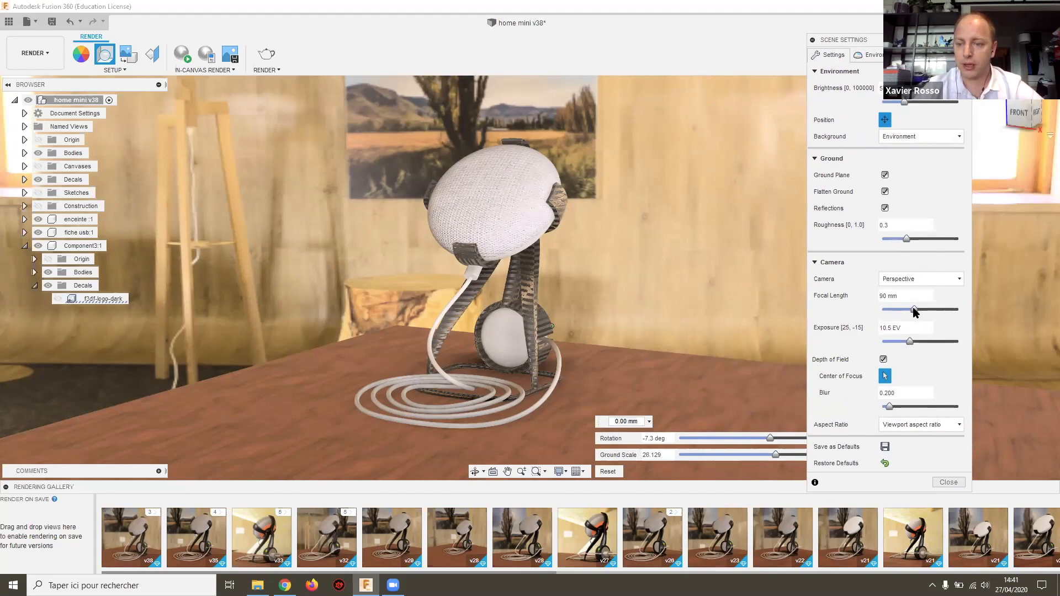
drag(914, 312, 894, 309)
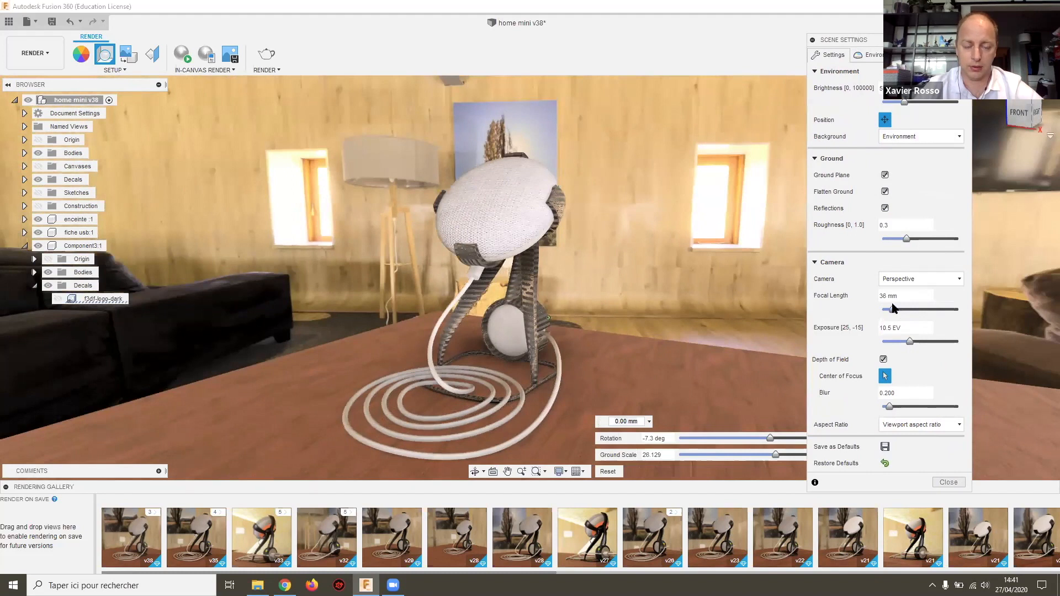
drag(897, 309, 872, 309)
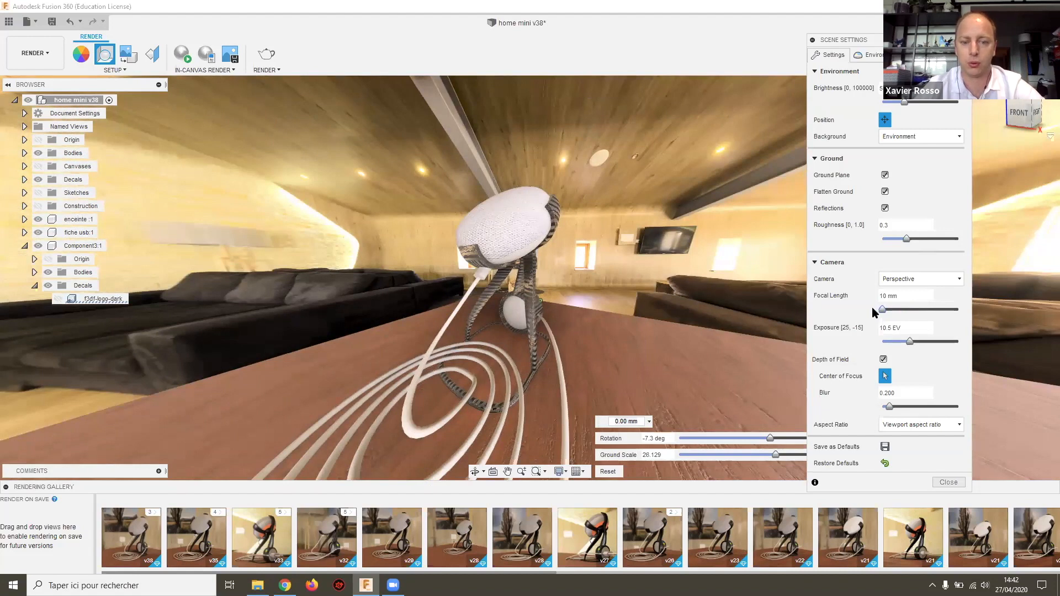
drag(872, 308, 894, 310)
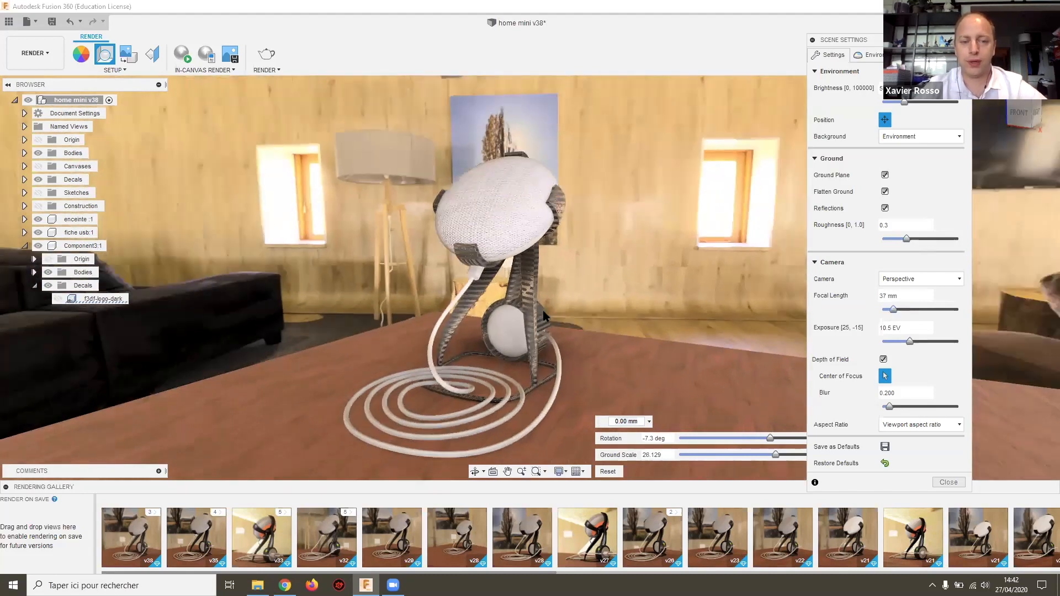
shift+middle_drag(542, 312, 536, 317)
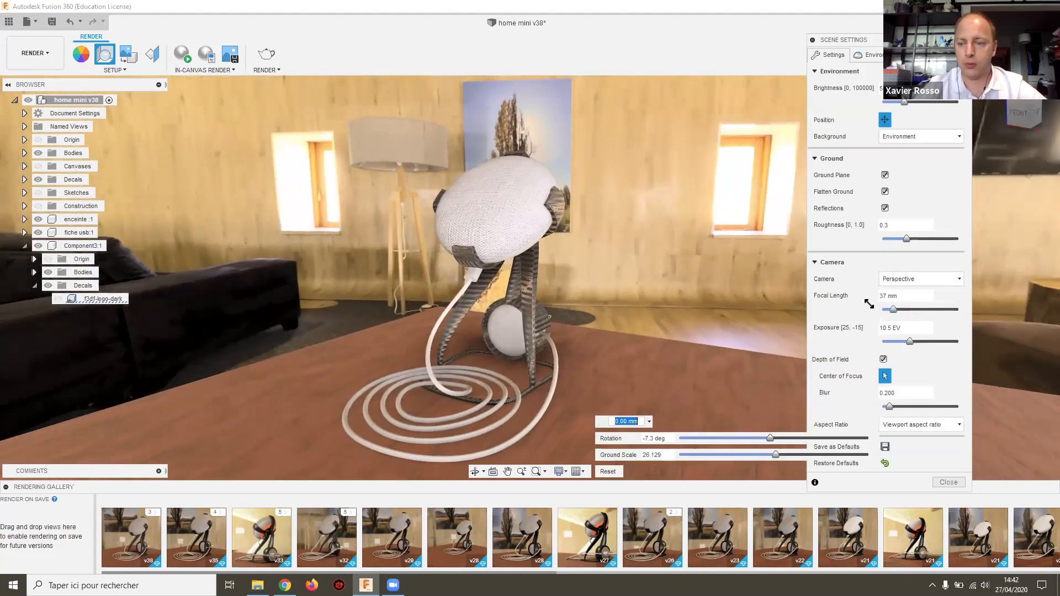
drag(892, 311, 904, 309)
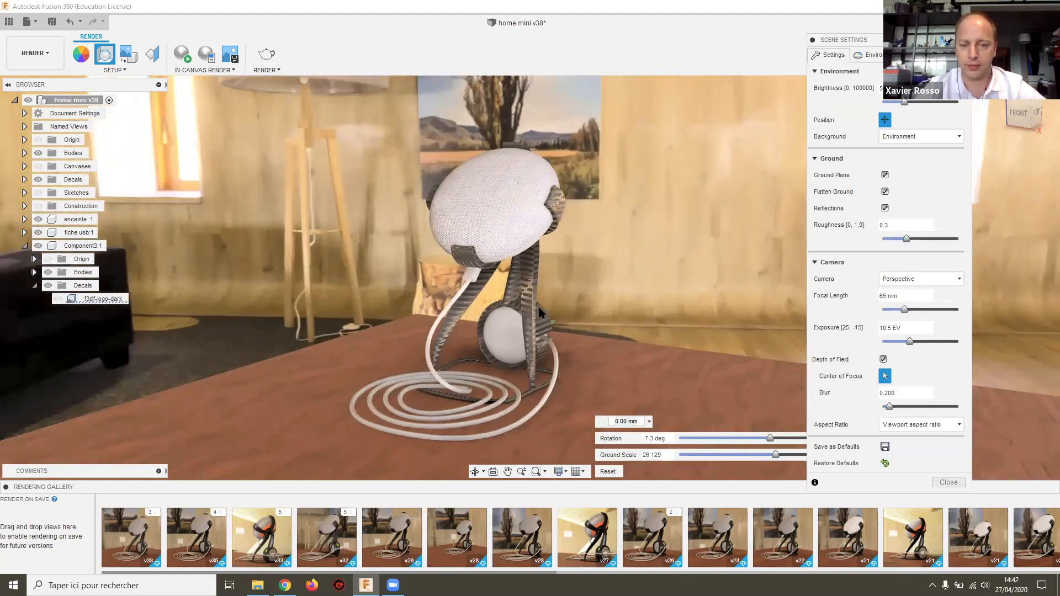
shift+middle_drag(513, 318, 574, 288)
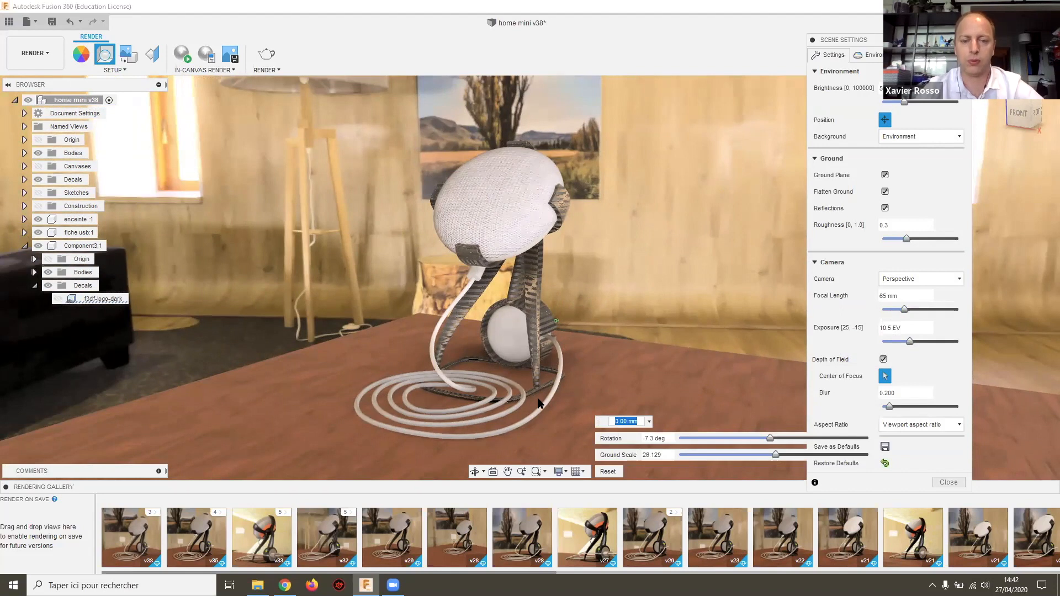
Step: Increase the environment brightness slightly and set the camera exposure to 11.2 EV
click(521, 226)
scroll(521, 224, up, 1)
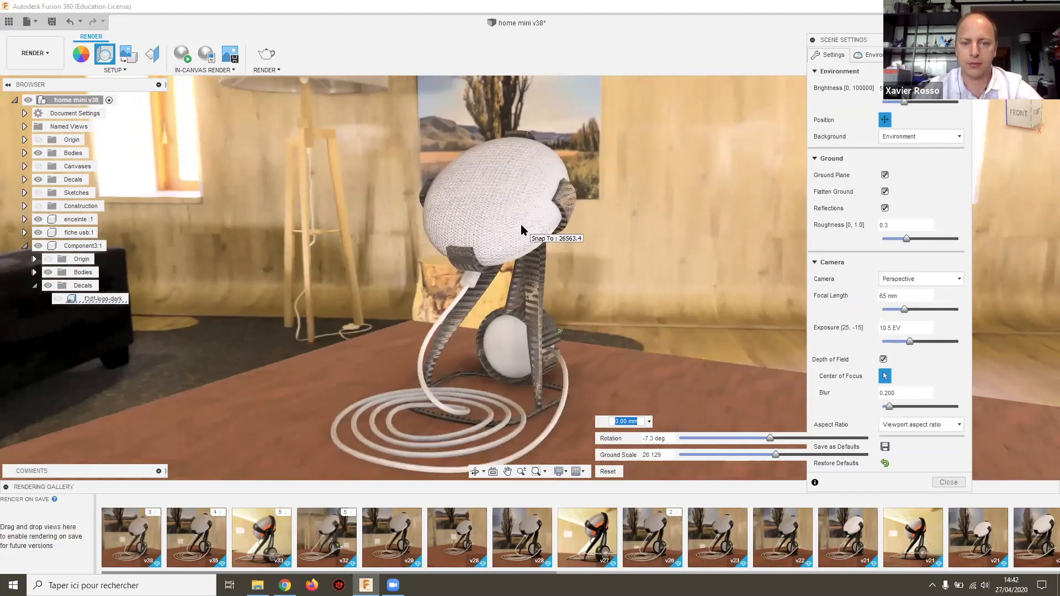
drag(905, 102, 913, 103)
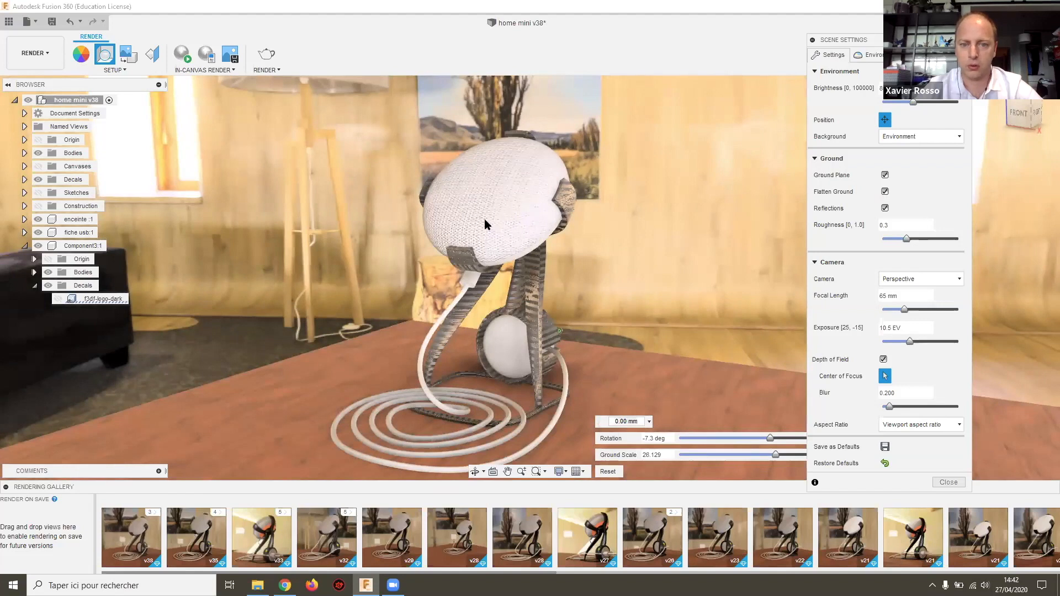
drag(914, 347, 906, 342)
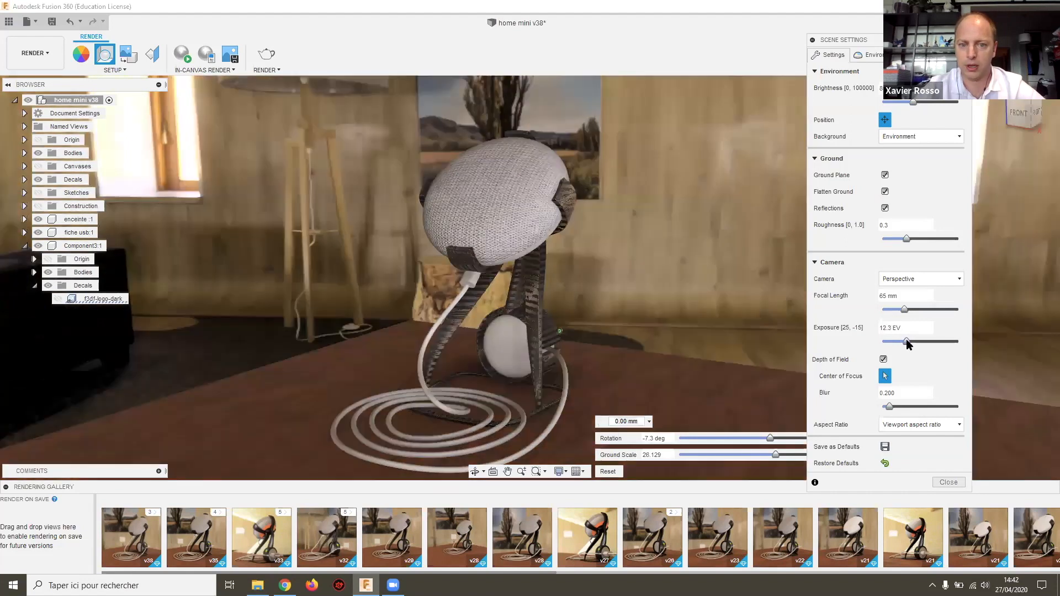
drag(907, 340, 909, 340)
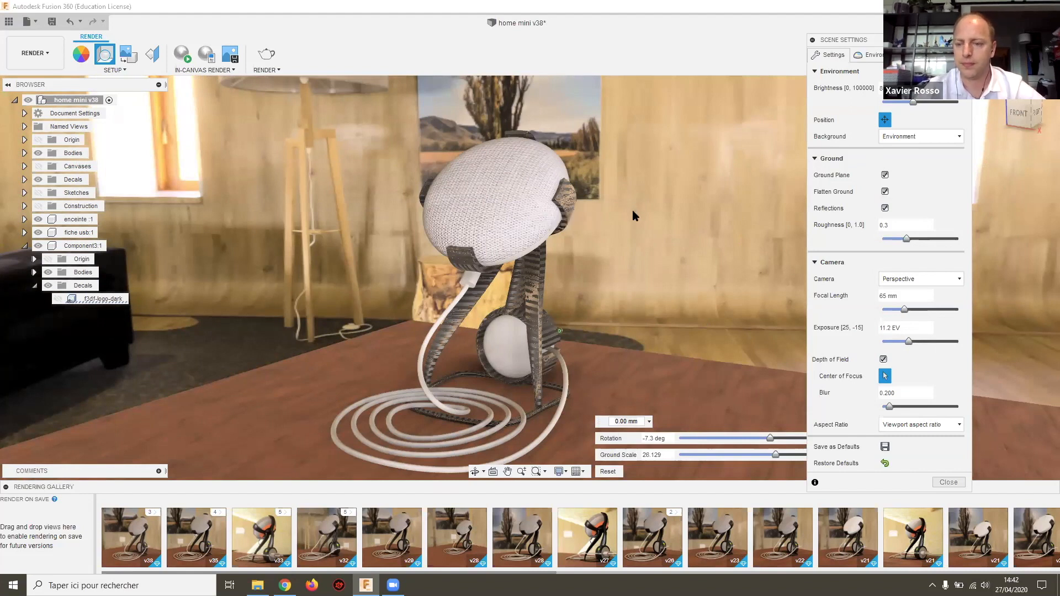
Step: Try darkening the scene with an exposure of 13.5 EV, then return it to 11.2 EV
click(607, 240)
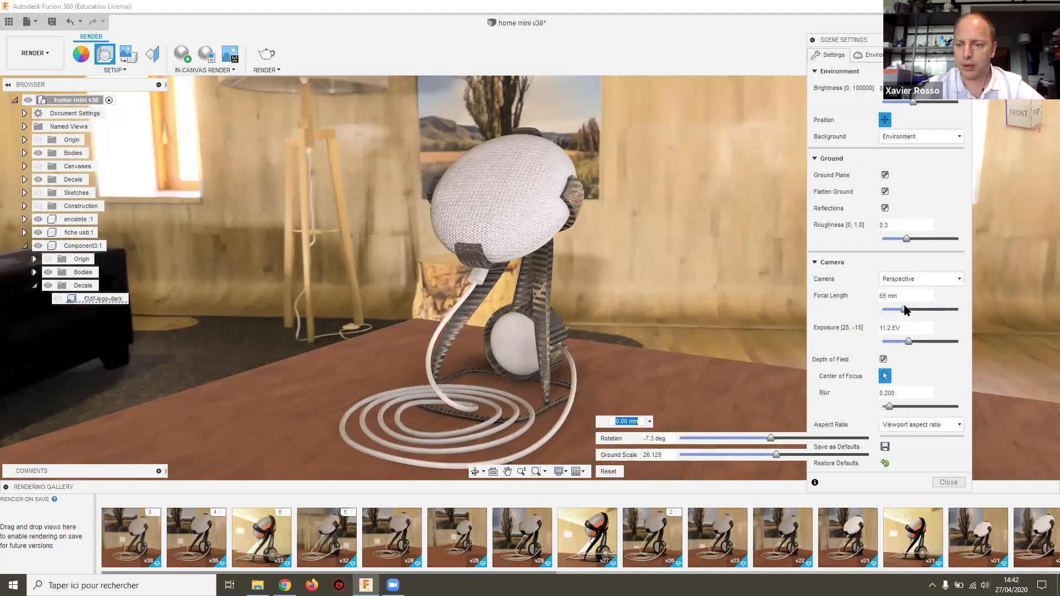
click(909, 341)
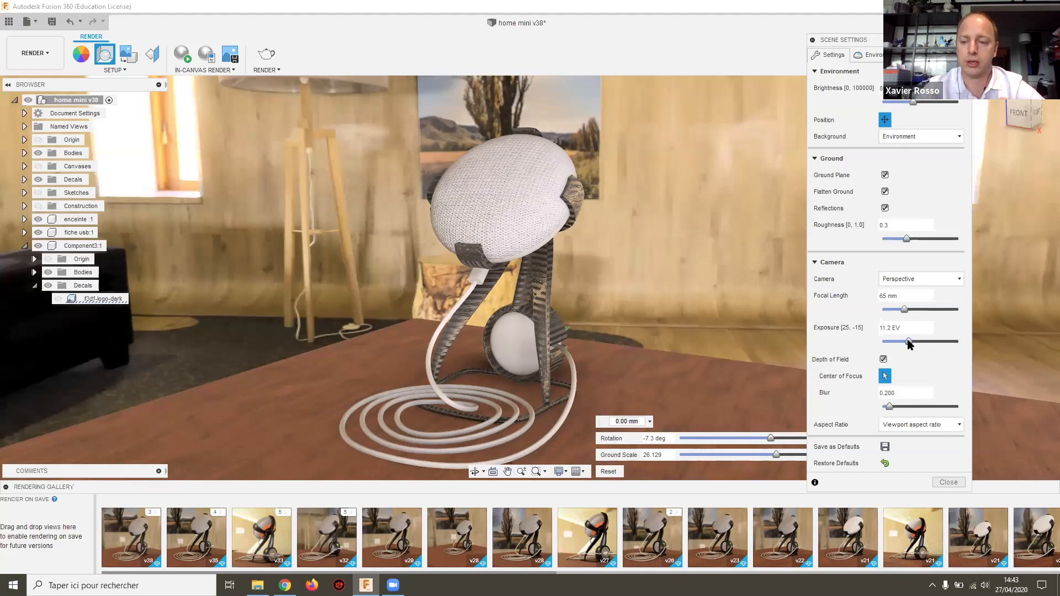
click(911, 329)
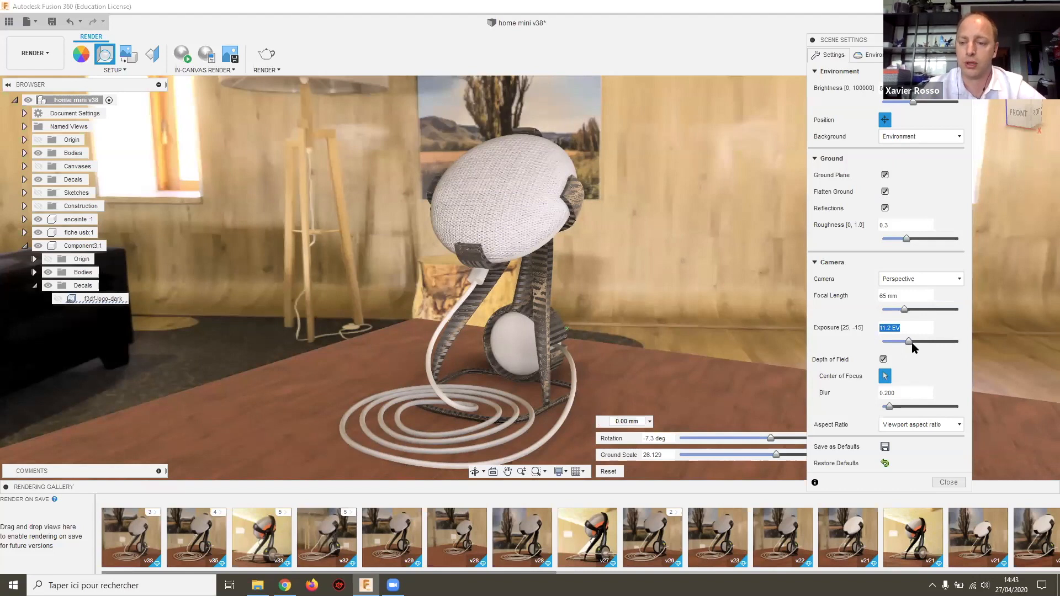
drag(910, 341, 908, 342)
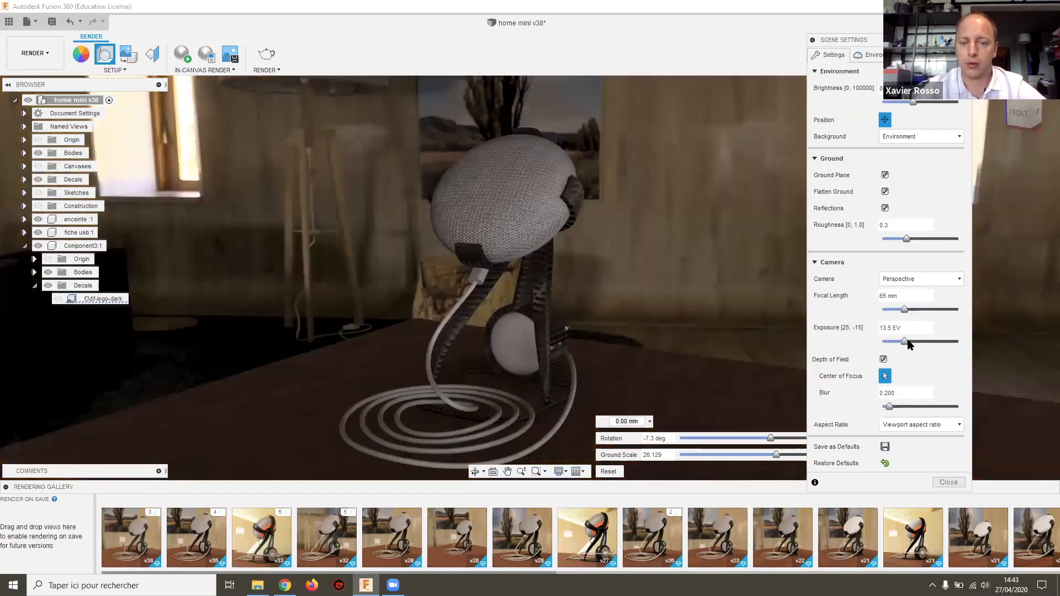
click(908, 341)
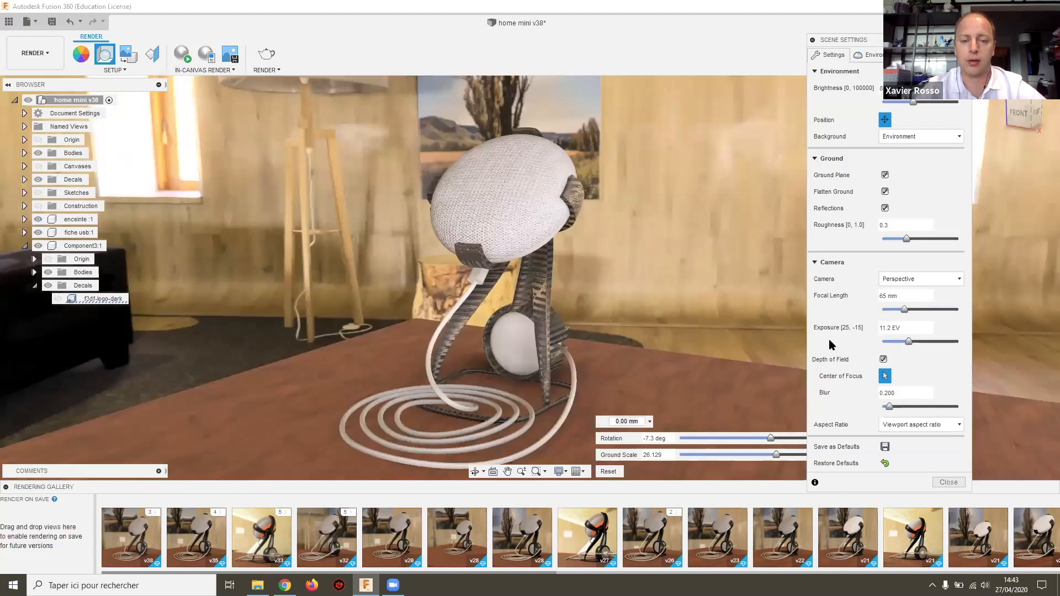
Step: Examine the speaker, its stand, plug and coiled cable against the lounge background from a new angle and at several distances
mouse_move(710, 299)
middle_down()
mouse_move(726, 286)
mouse_move(705, 299)
middle_up()
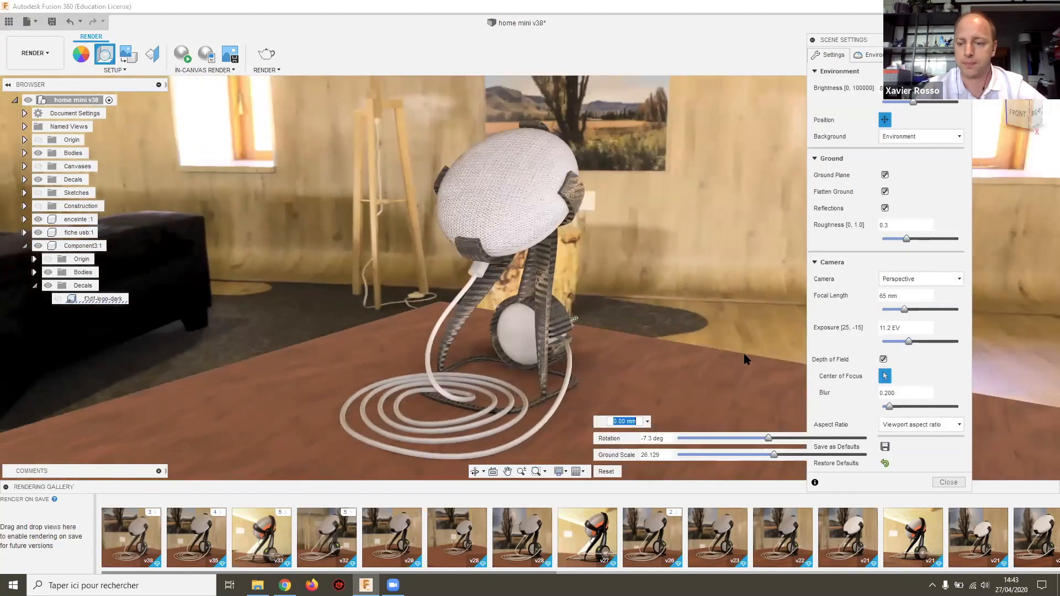
middle_drag(718, 338, 712, 326)
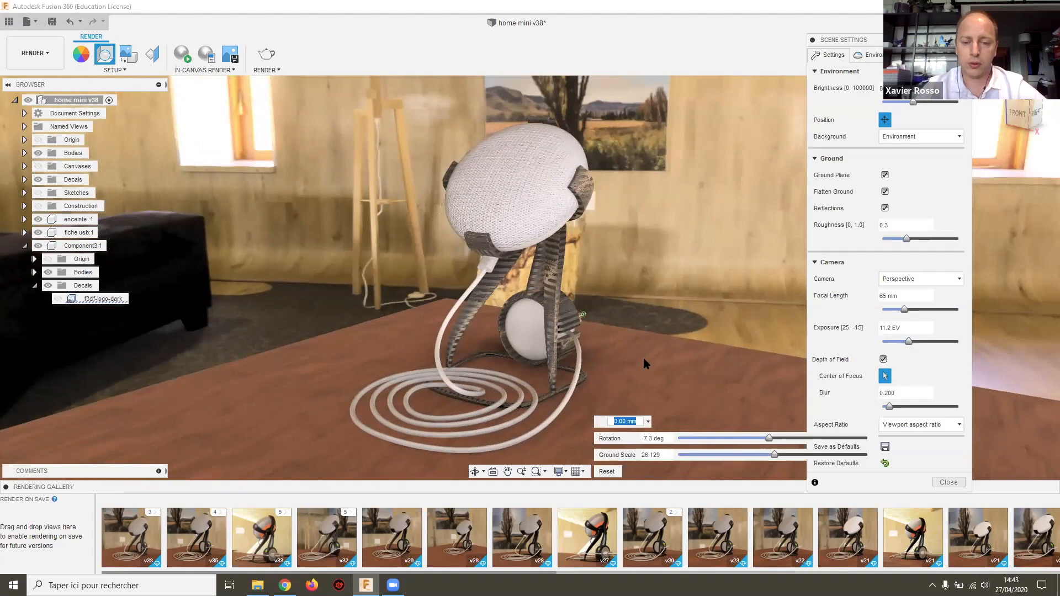
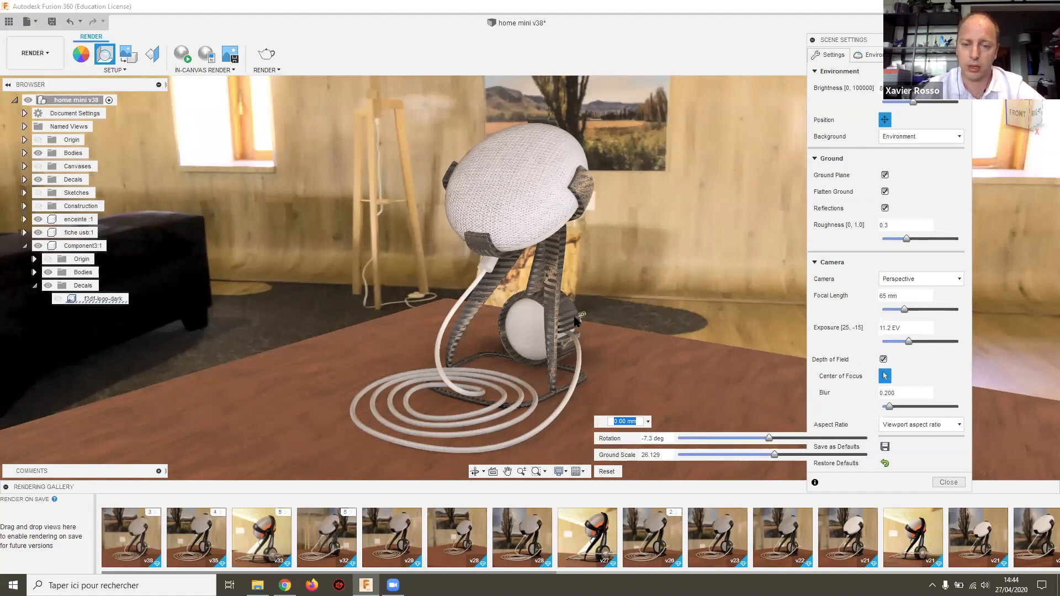
scroll(580, 320, up, 3)
scroll(583, 321, up, 4)
scroll(581, 318, up, 2)
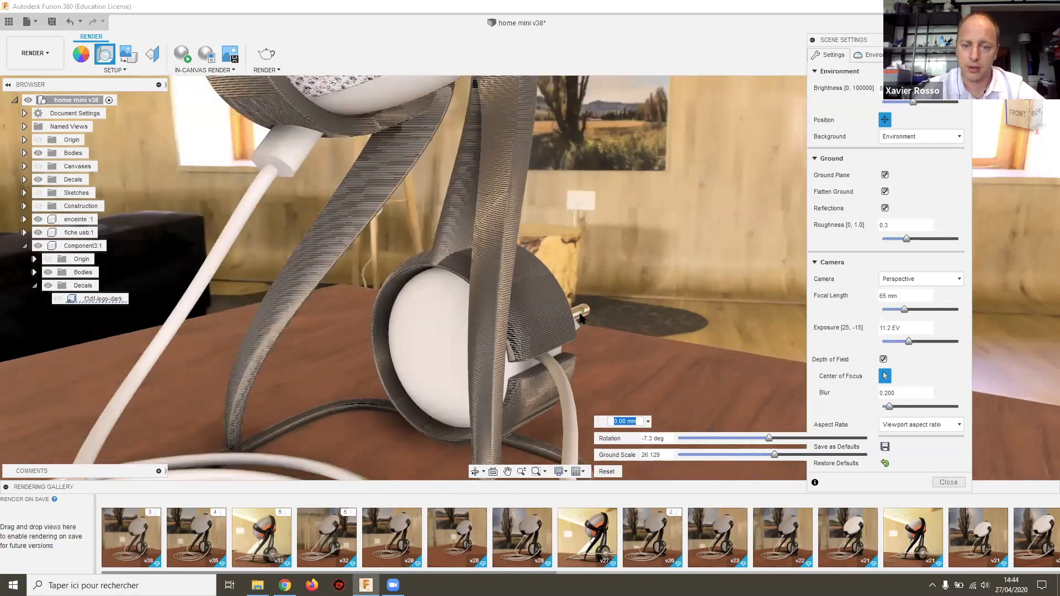
scroll(581, 315, down, 5)
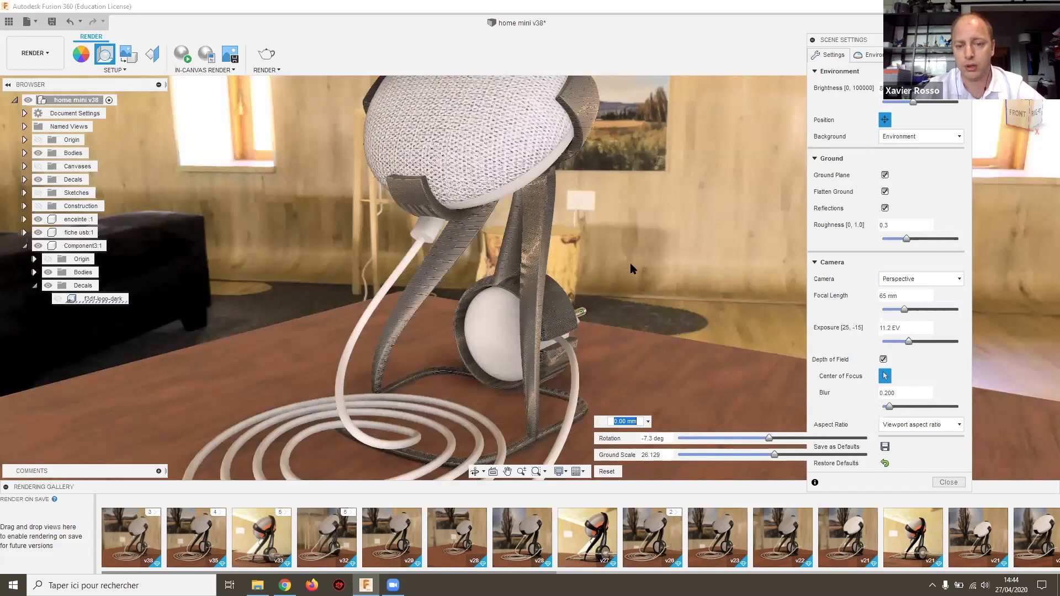
scroll(629, 262, down, 1)
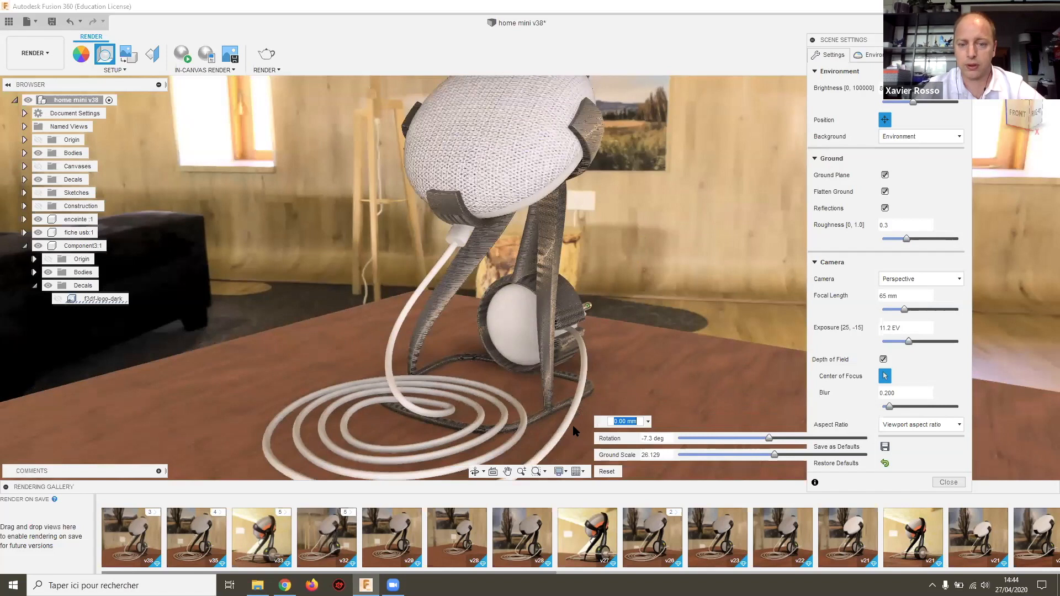
scroll(572, 423, up, 2)
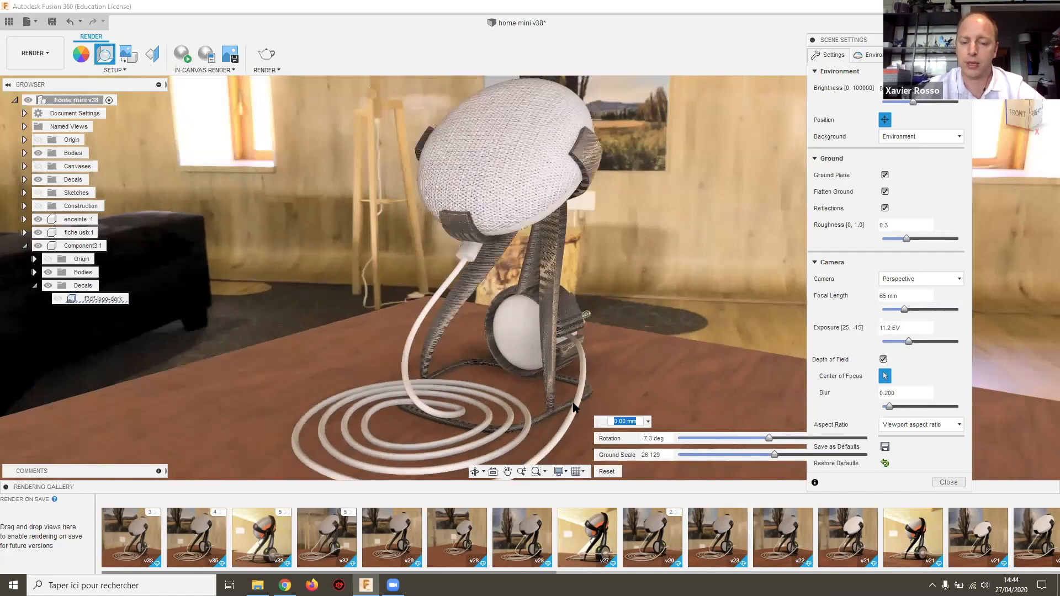
scroll(550, 424, down, 1)
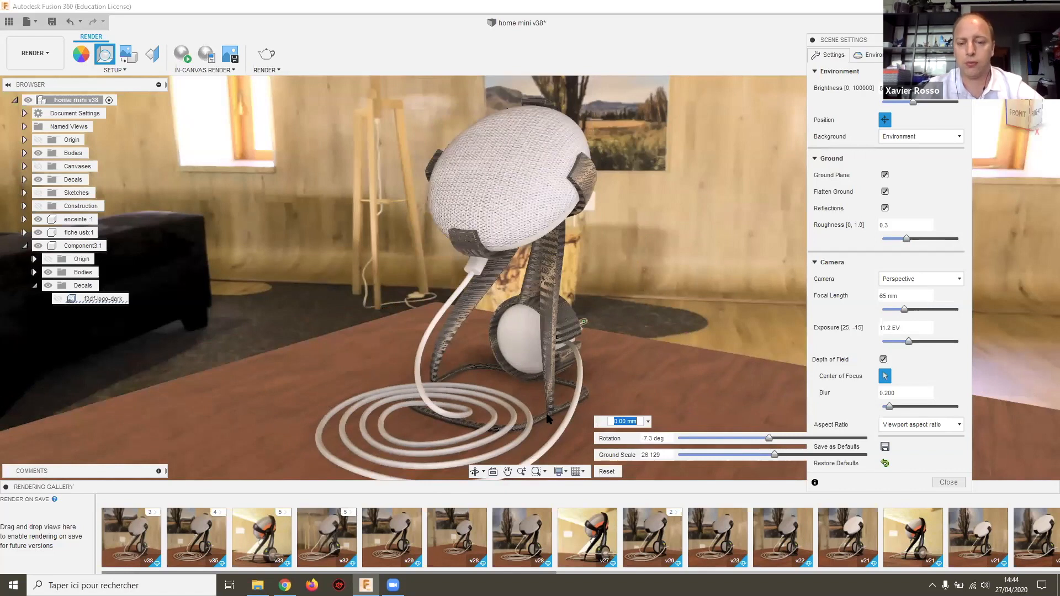
Step: Set the depth-of-field focus point on the speaker's stand, raise the blur to 0.245 and finish the scene settings
click(884, 374)
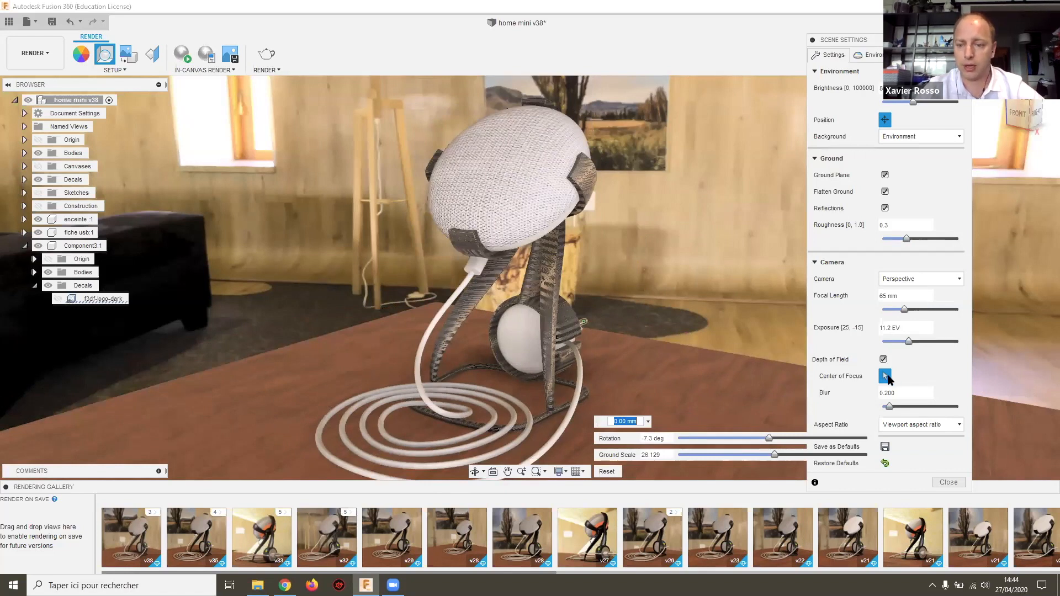
click(547, 325)
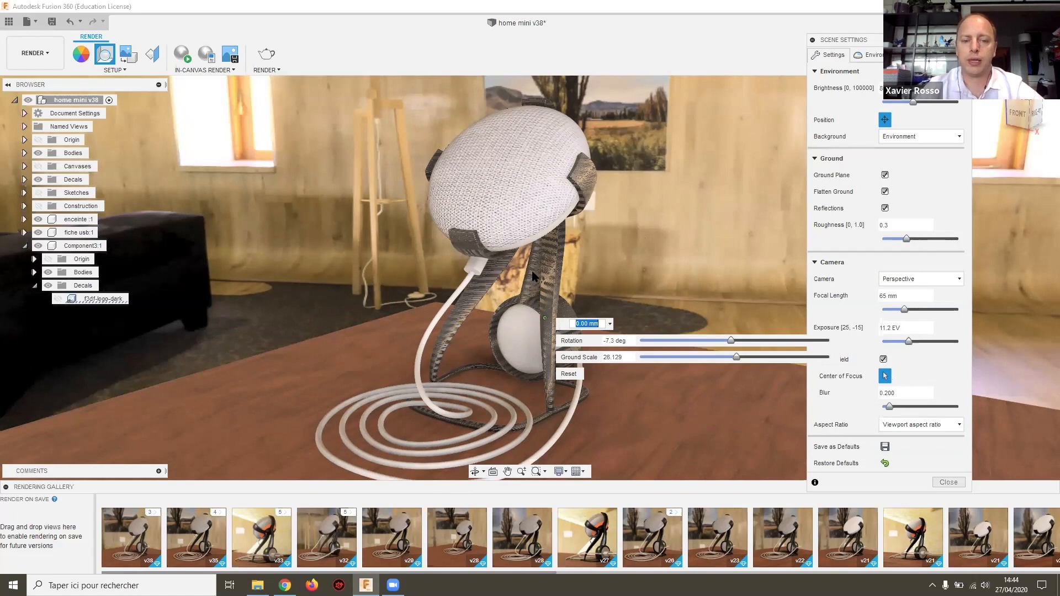
scroll(532, 276, down, 1)
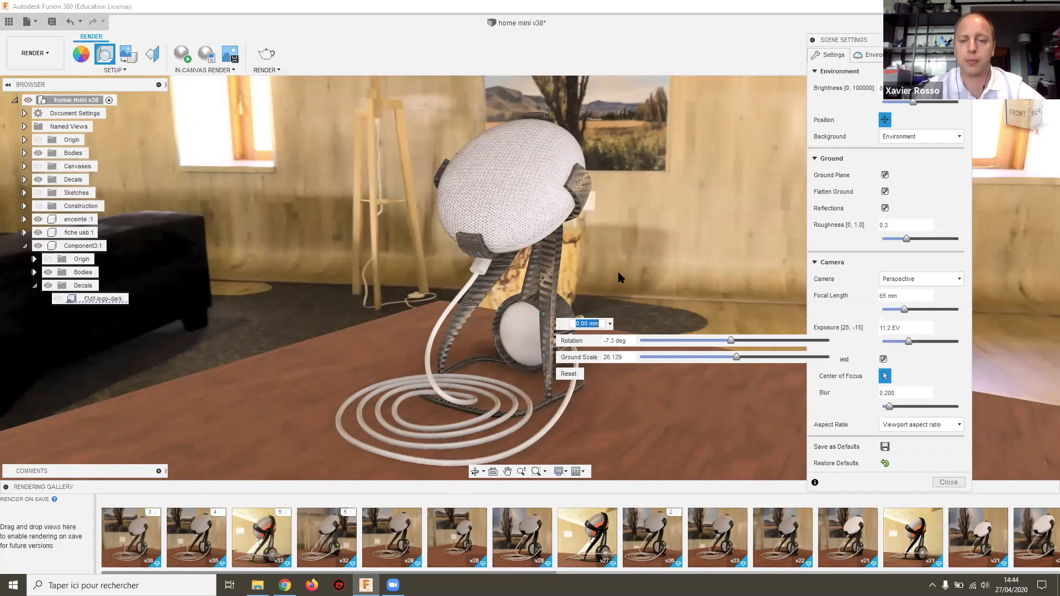
click(920, 368)
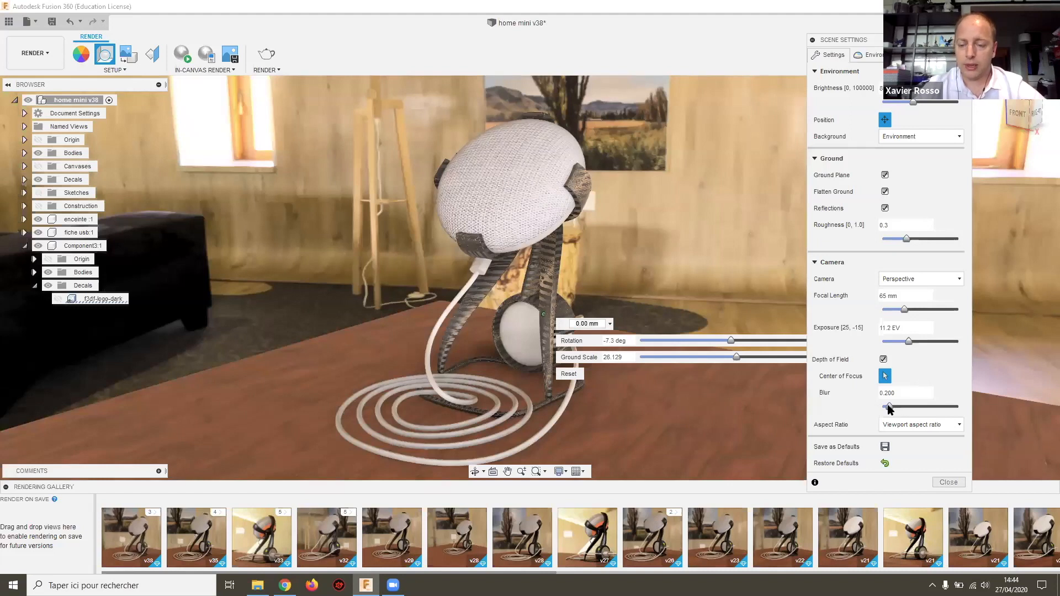
mouse_move(889, 408)
mouse_down()
mouse_move(920, 411)
mouse_move(892, 408)
mouse_up()
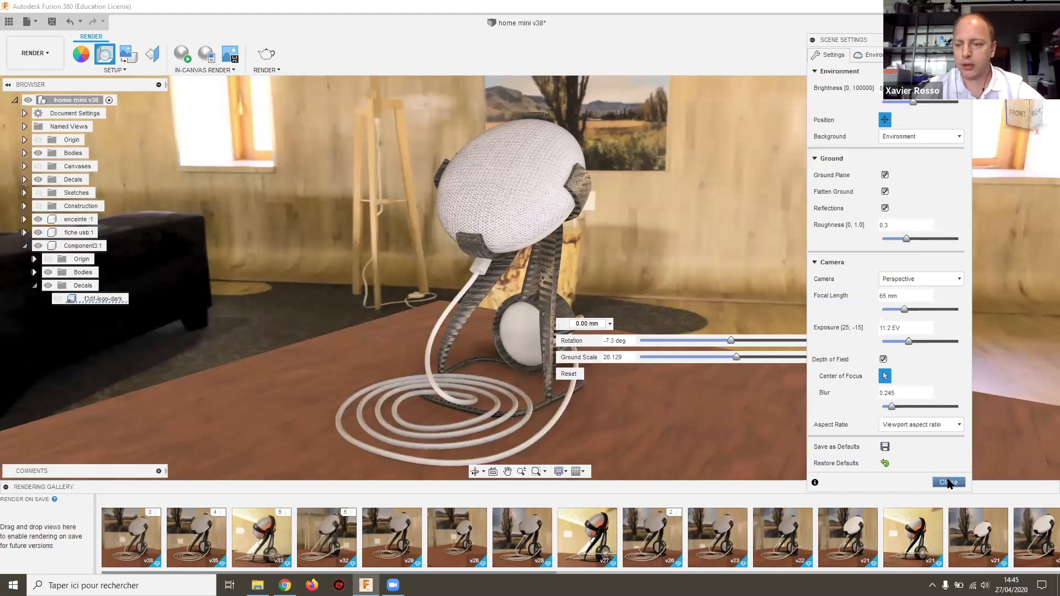
click(948, 483)
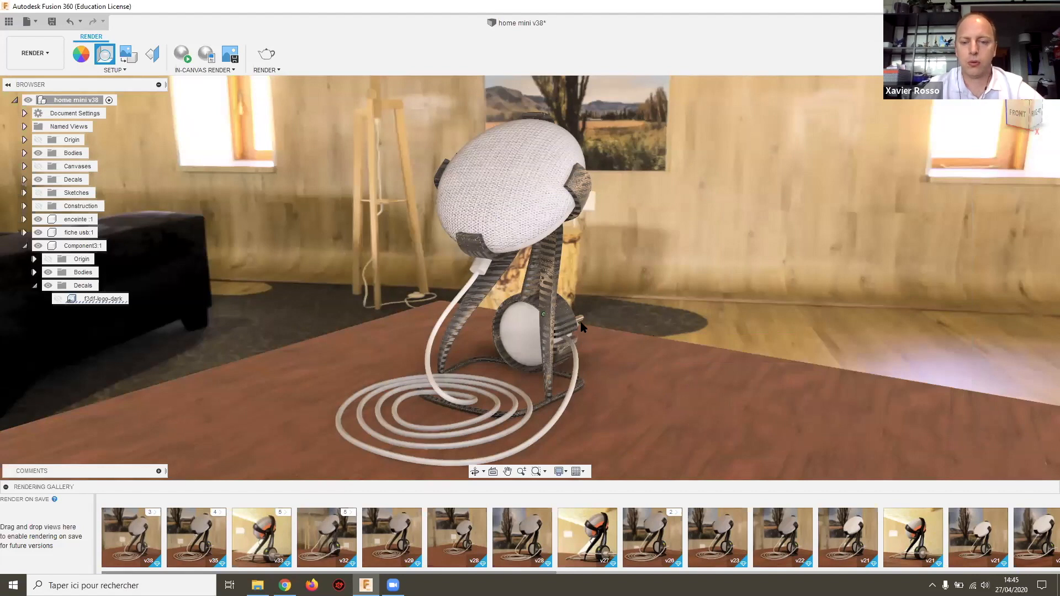
Step: Try placing the image 439003.jpg from the Images folder as a decal on the curved band around the plug
scroll(581, 322, down, 2)
middle_drag(581, 322, 604, 330)
scroll(603, 332, up, 5)
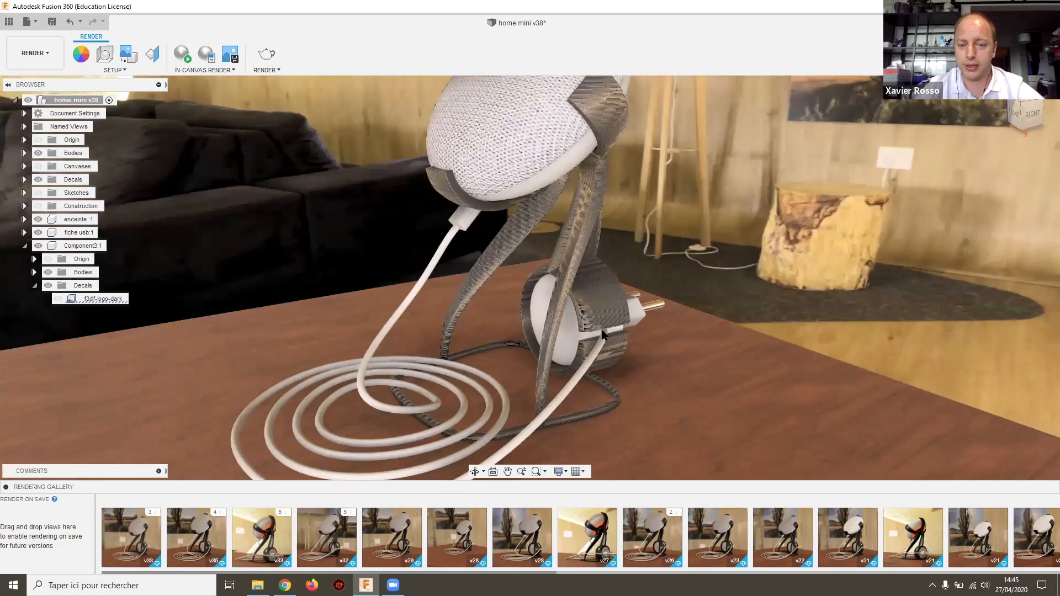
scroll(603, 332, up, 3)
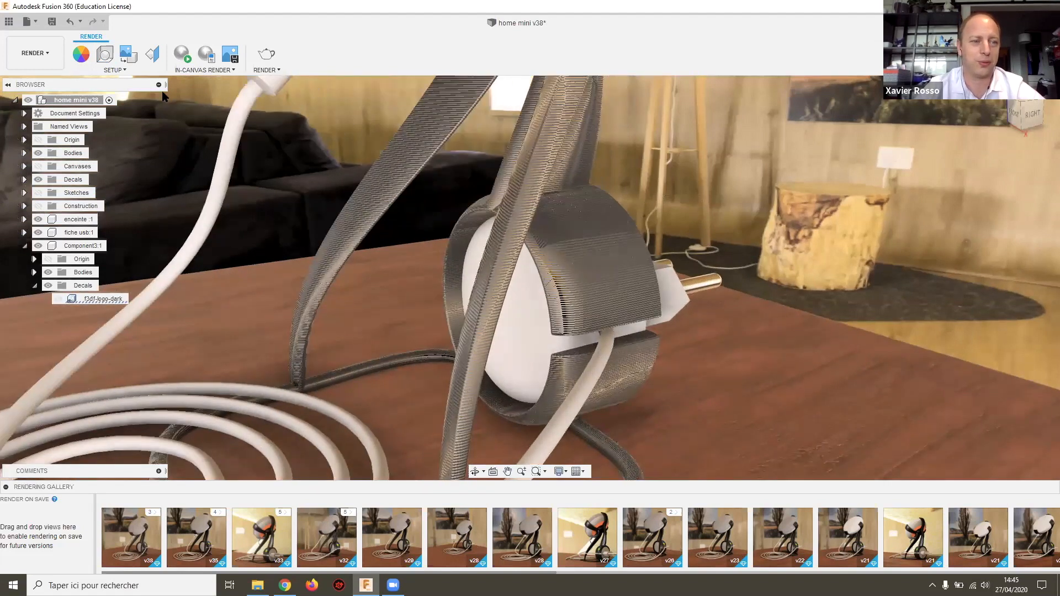
click(128, 55)
drag(407, 175, 707, 98)
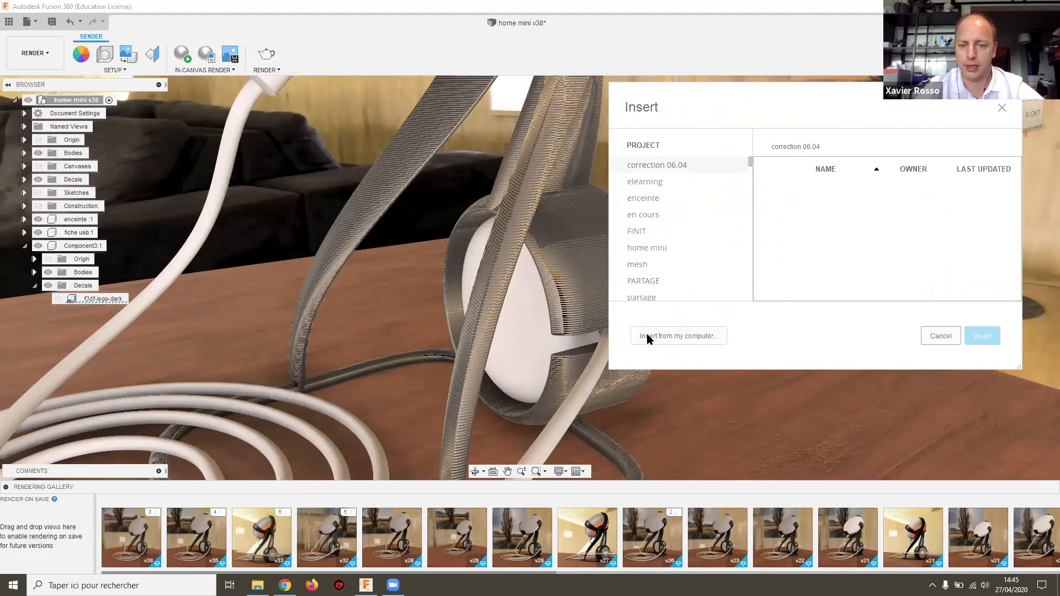
click(677, 337)
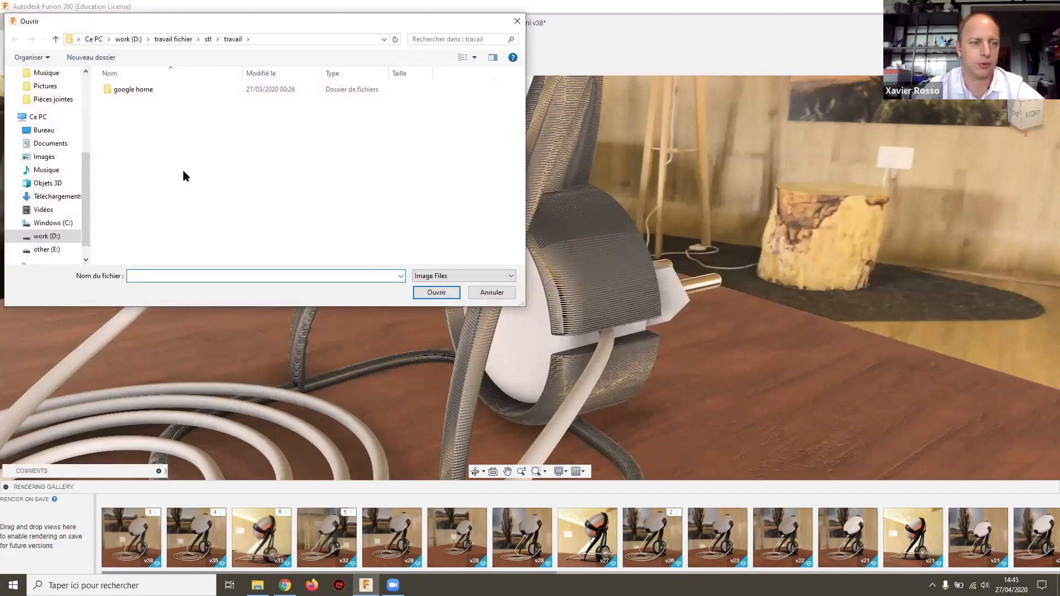
click(44, 157)
scroll(281, 174, down, 1)
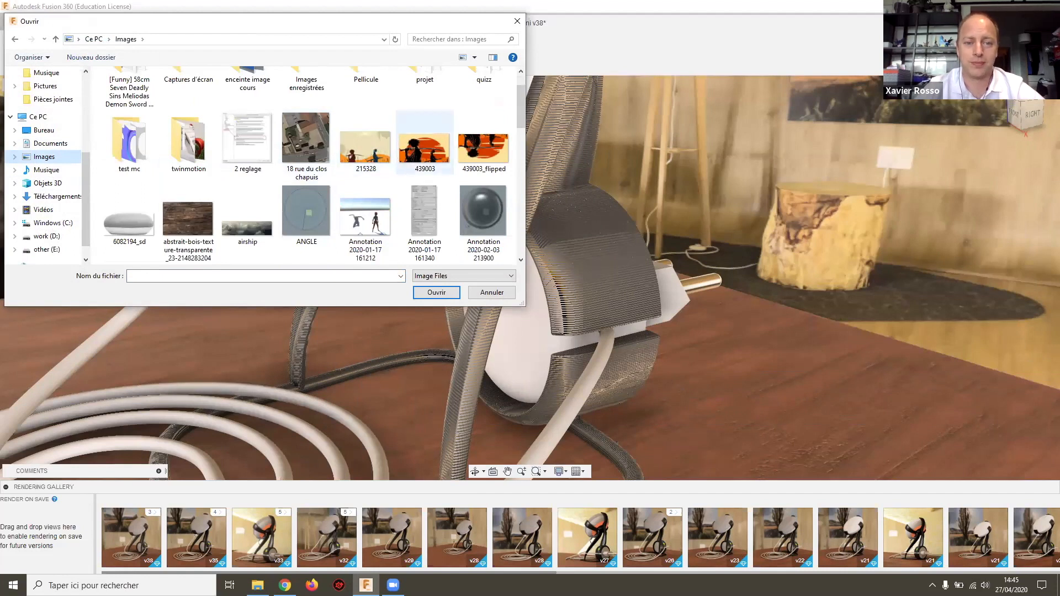
click(425, 146)
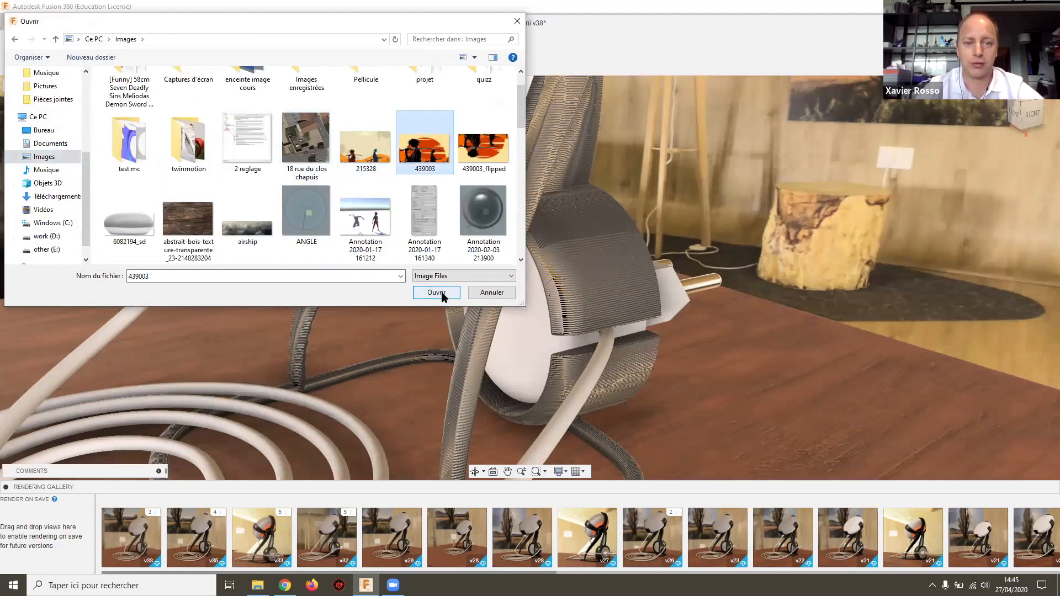
click(437, 293)
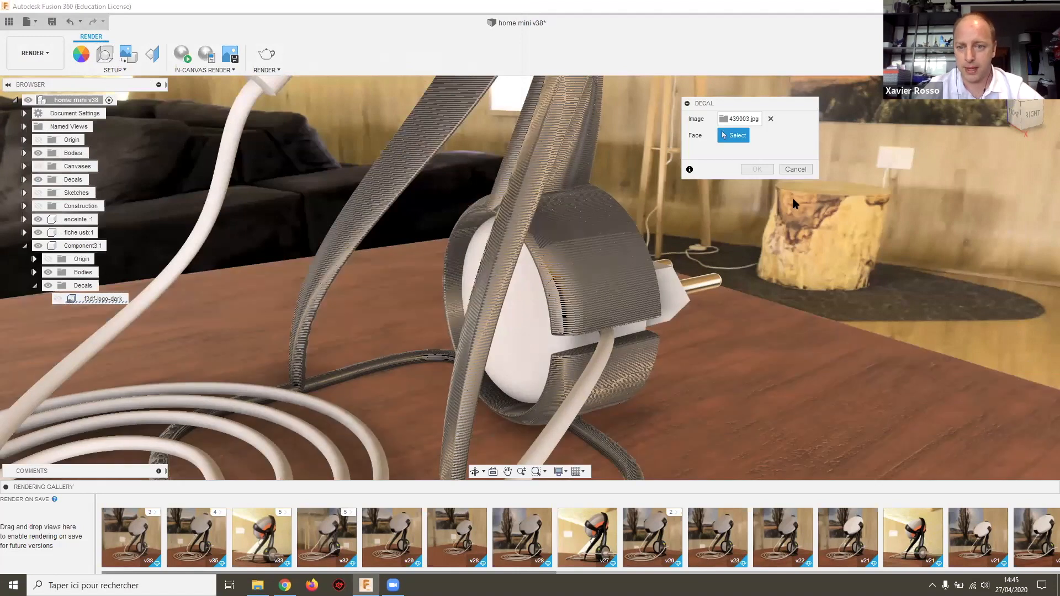
click(598, 247)
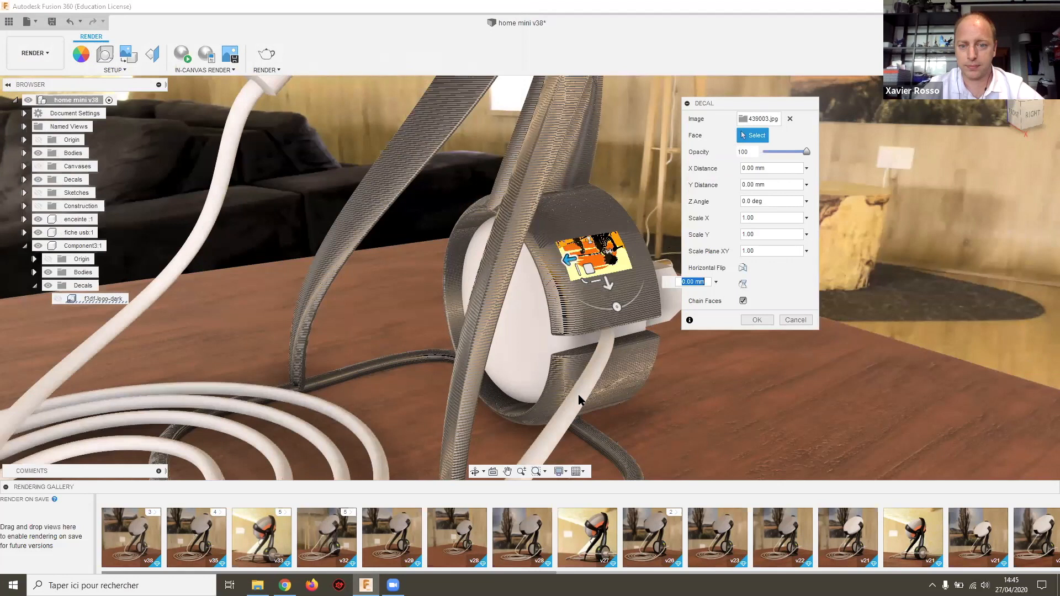
Step: Rotate the decal by 90 degrees, shift it about 2.3 mm in Y and set its opacity to 87
scroll(578, 391, up, 5)
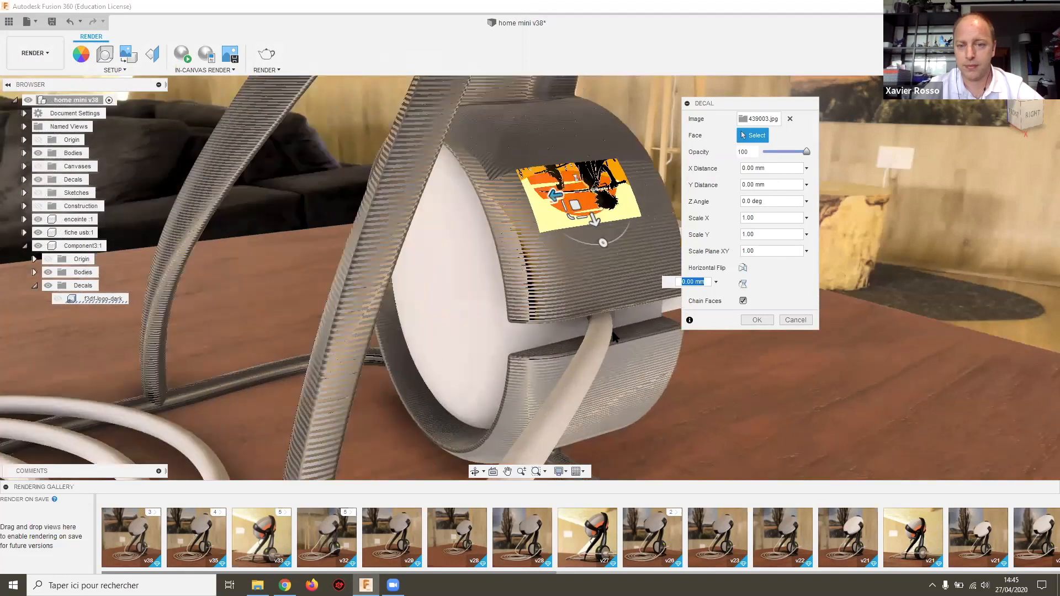
shift+middle_drag(605, 271, 529, 291)
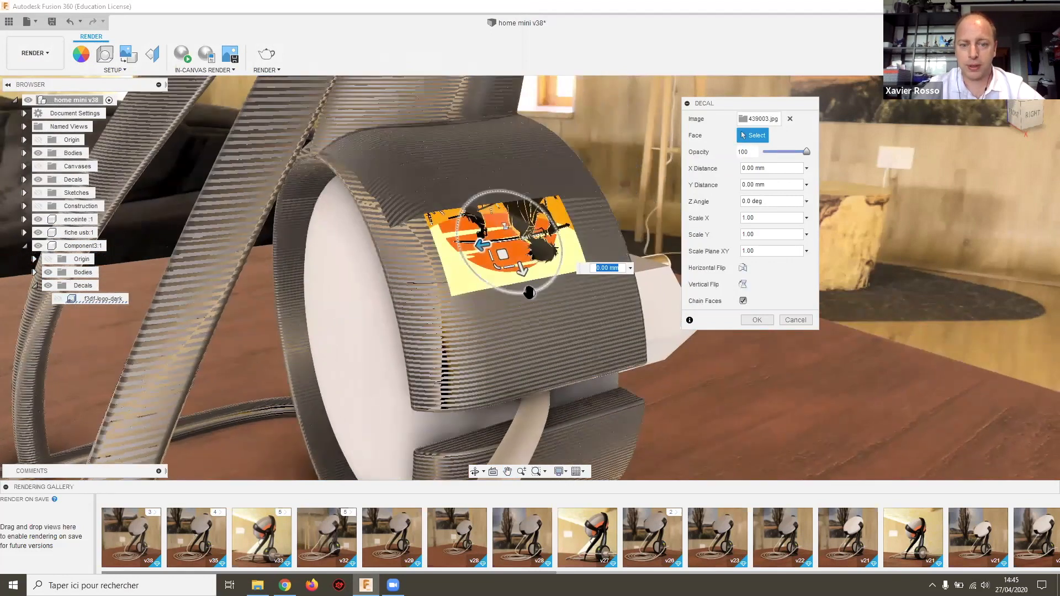
drag(529, 291, 595, 222)
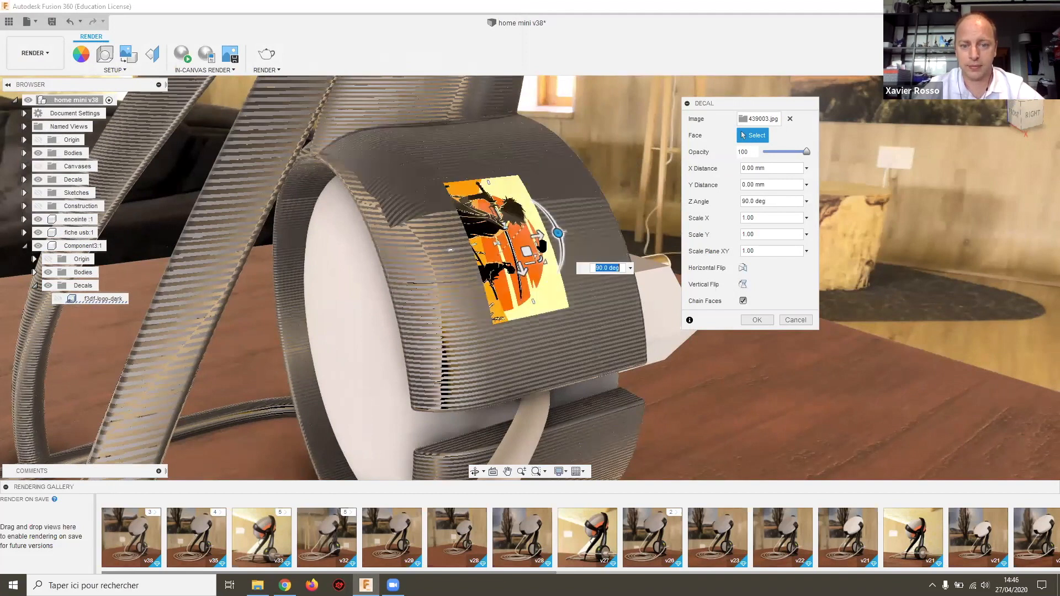
drag(522, 255, 546, 248)
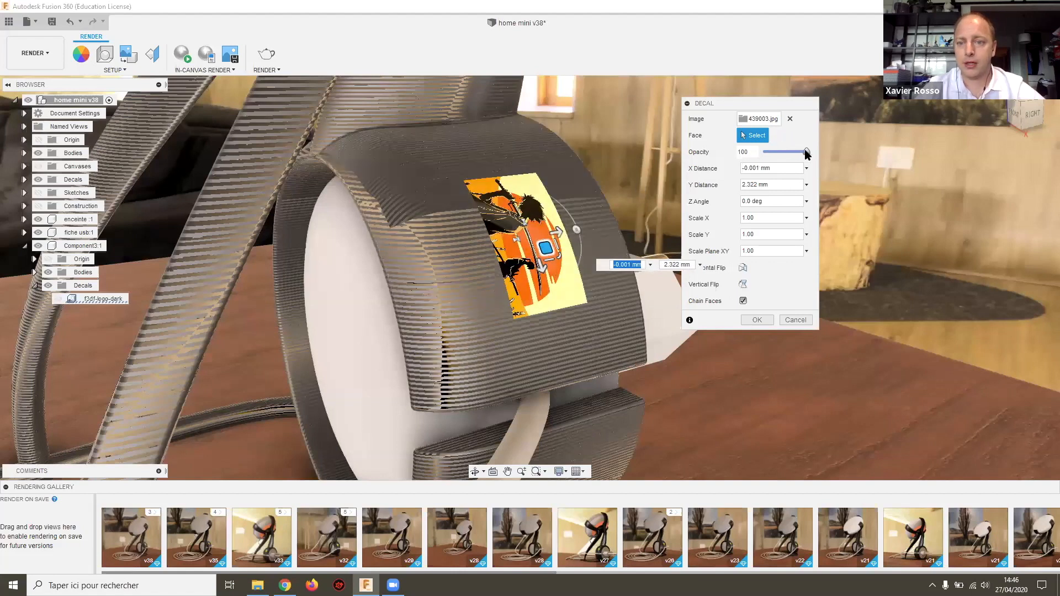
drag(806, 151, 779, 153)
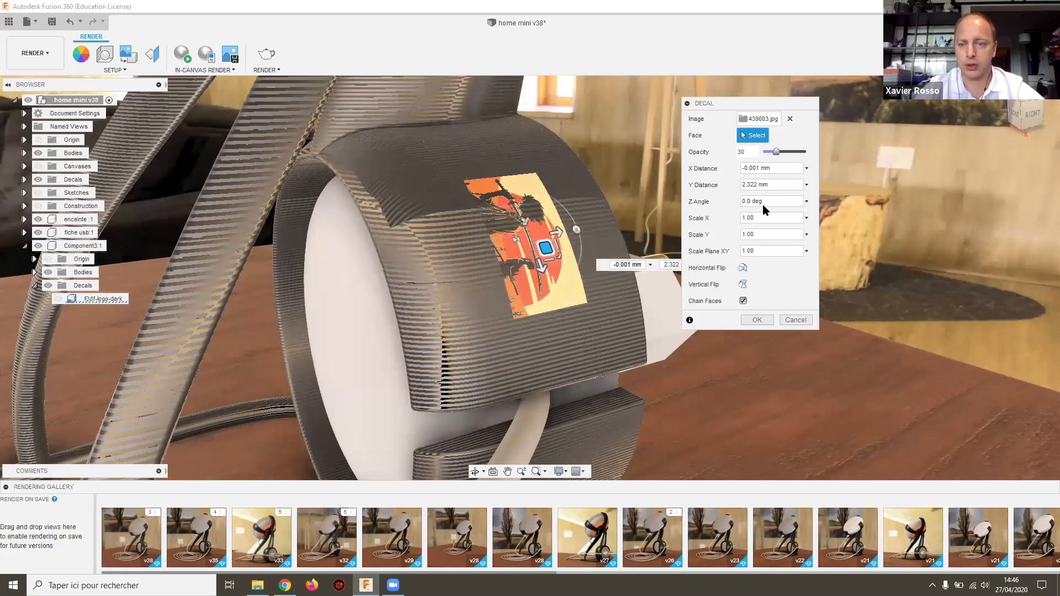
drag(781, 154, 799, 152)
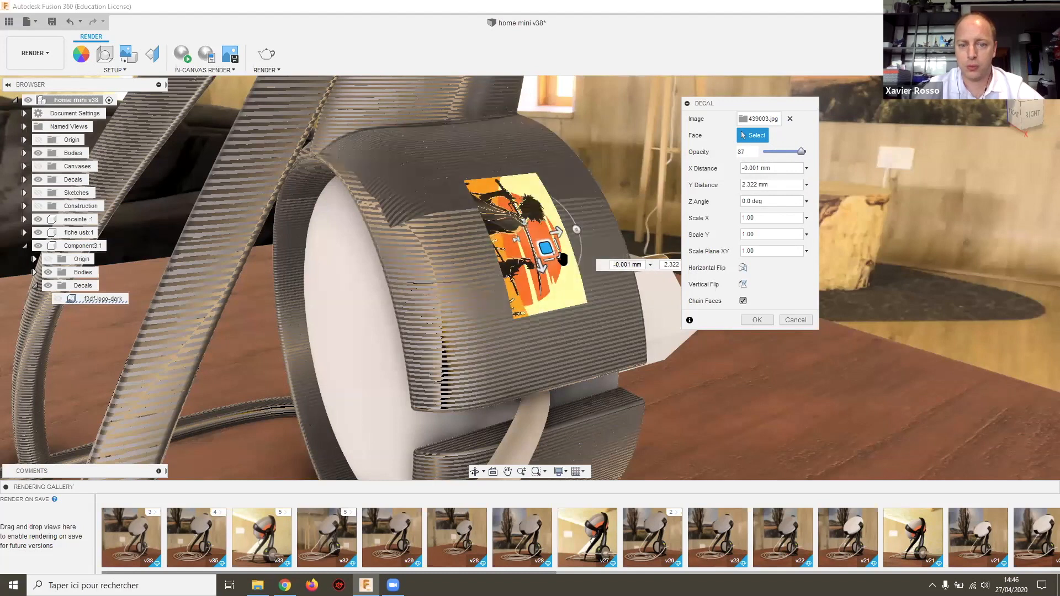
Step: Enlarge the decal well beyond the band's face, turn it and offset it about 12.3 mm in Y
drag(560, 258, 695, 266)
drag(579, 231, 462, 104)
middle_drag(481, 233, 504, 286)
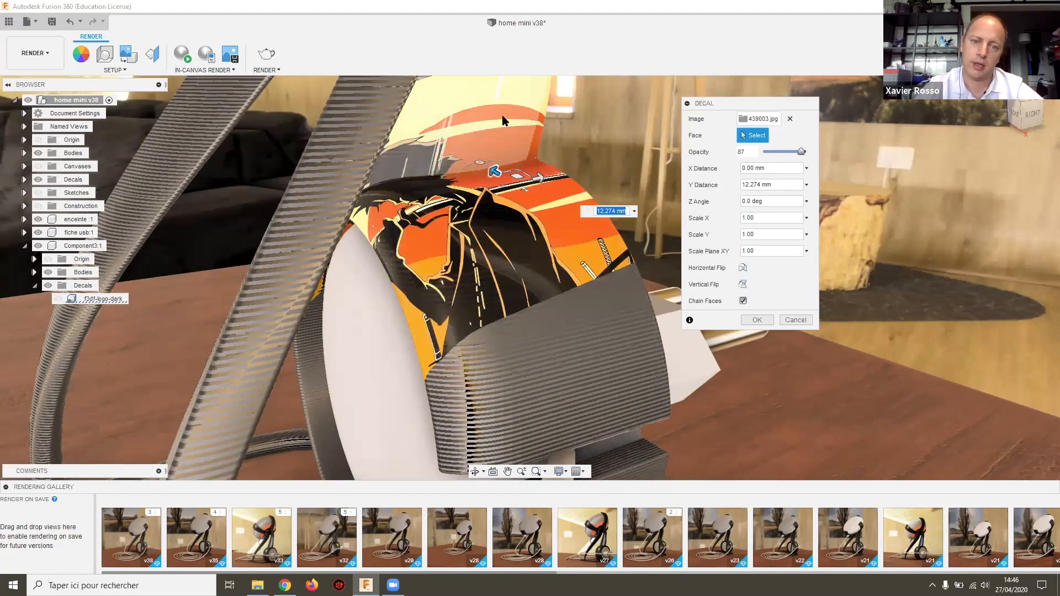
scroll(487, 172, down, 3)
scroll(486, 169, up, 2)
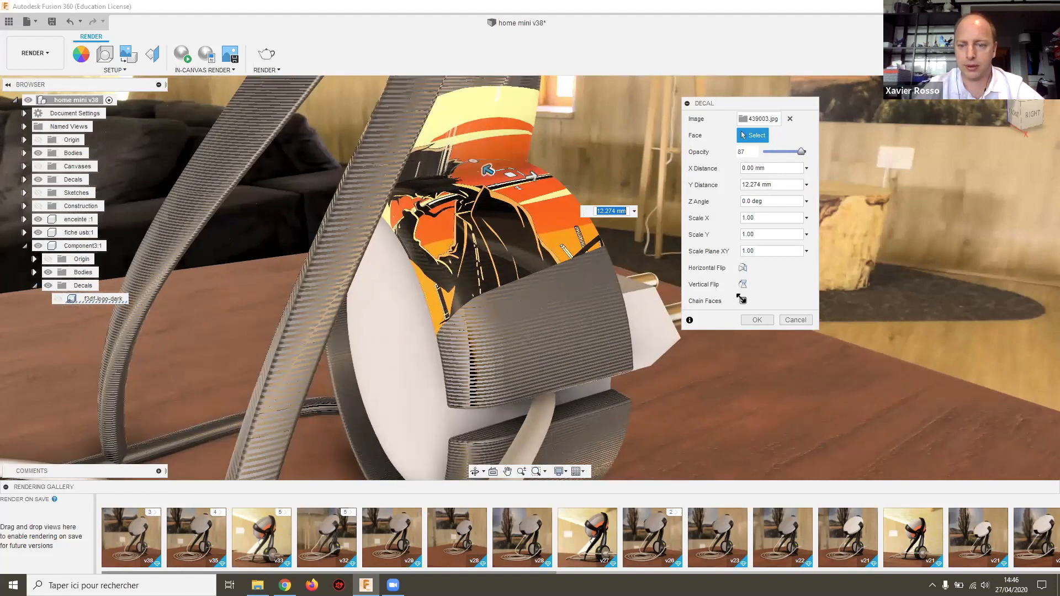
Step: Restrict the decal to a single face without chaining, rotate it to about -99.5 degrees, and discard the decal
click(742, 300)
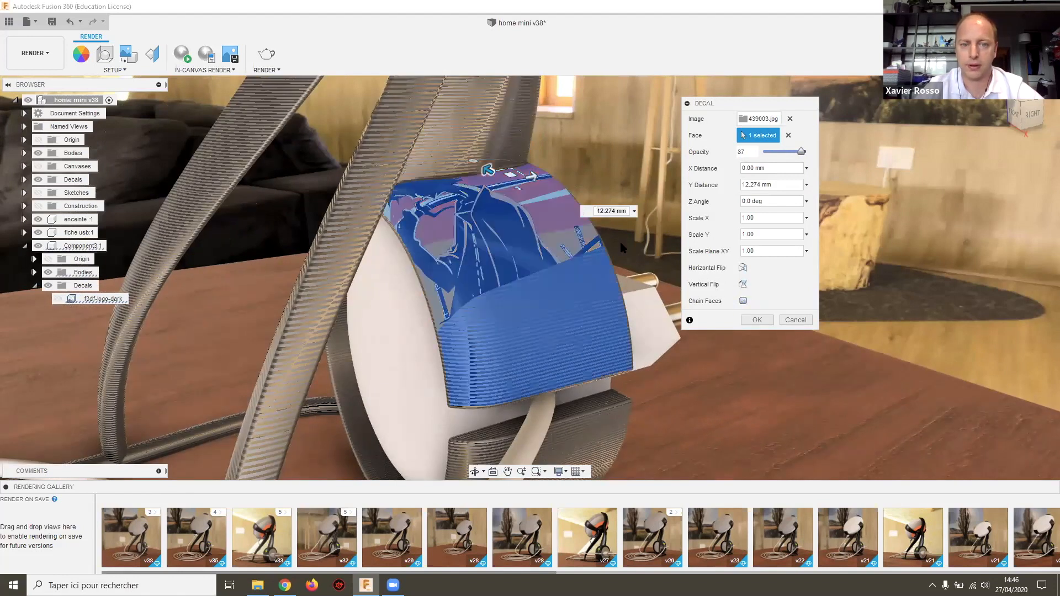
drag(497, 188, 592, 244)
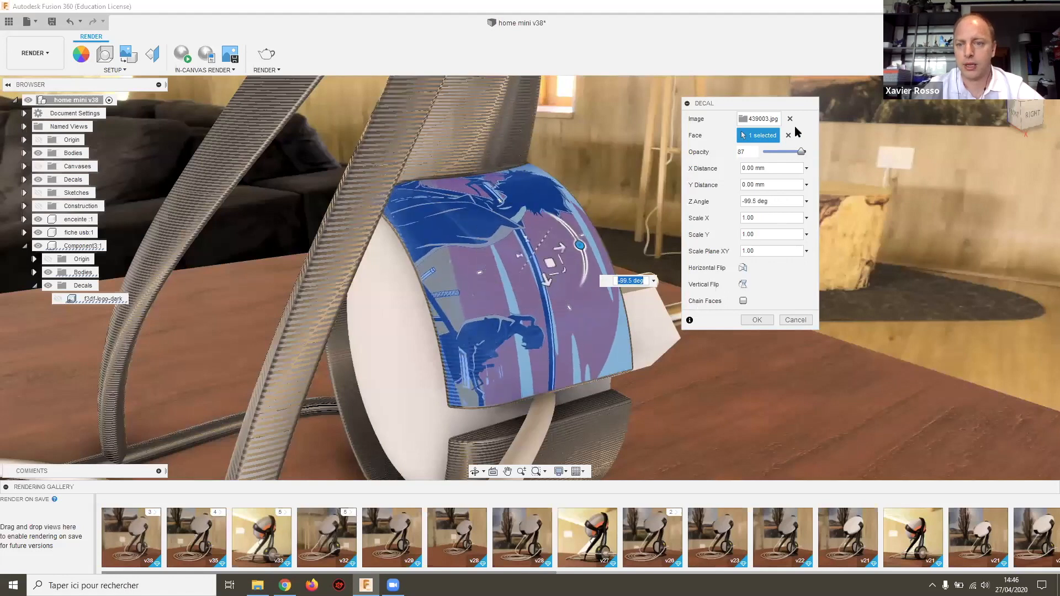
click(796, 319)
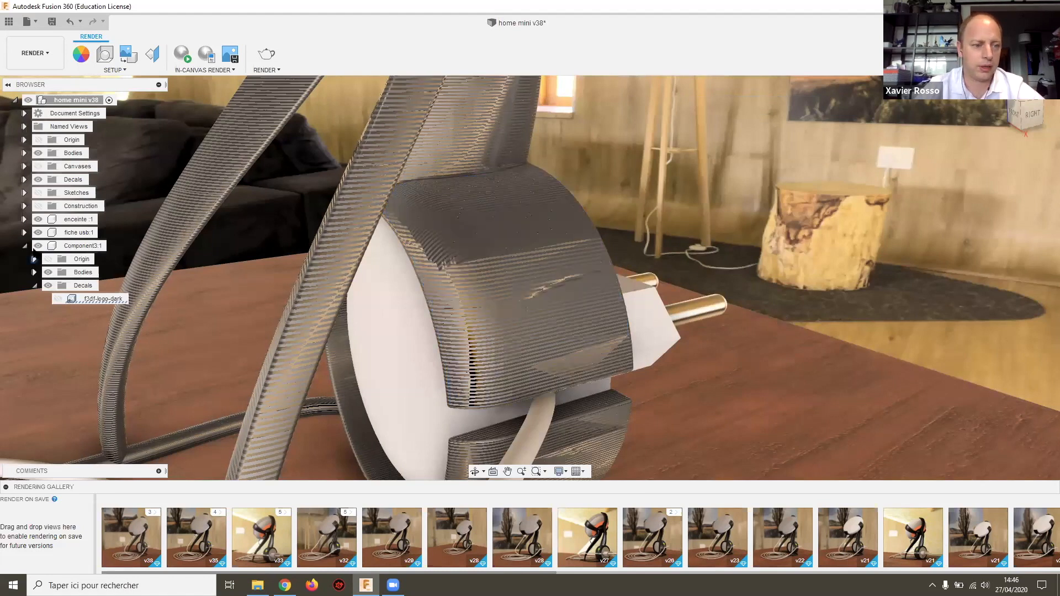
Step: Show the f3df-logo-dark decal and edit it to read upright lower on the plug band, scaled to 0.63
click(58, 299)
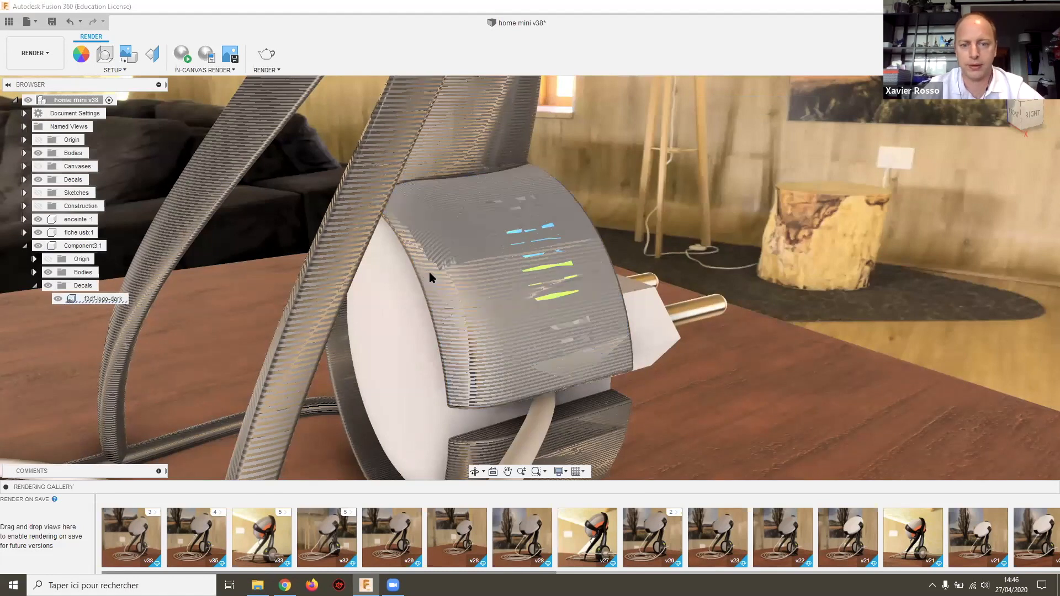
right_click(89, 299)
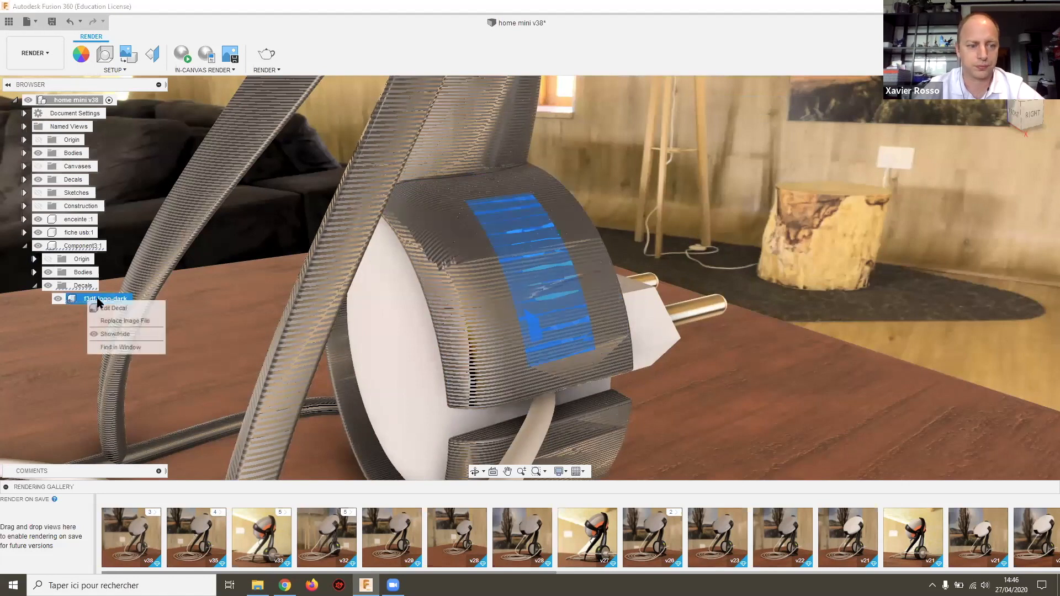
click(107, 309)
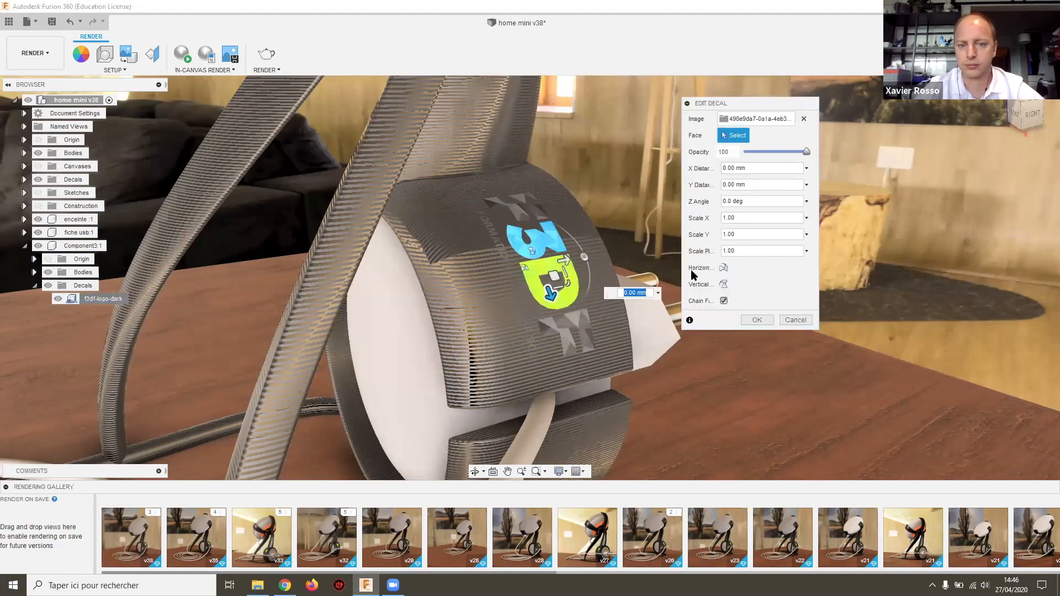
drag(553, 277, 558, 312)
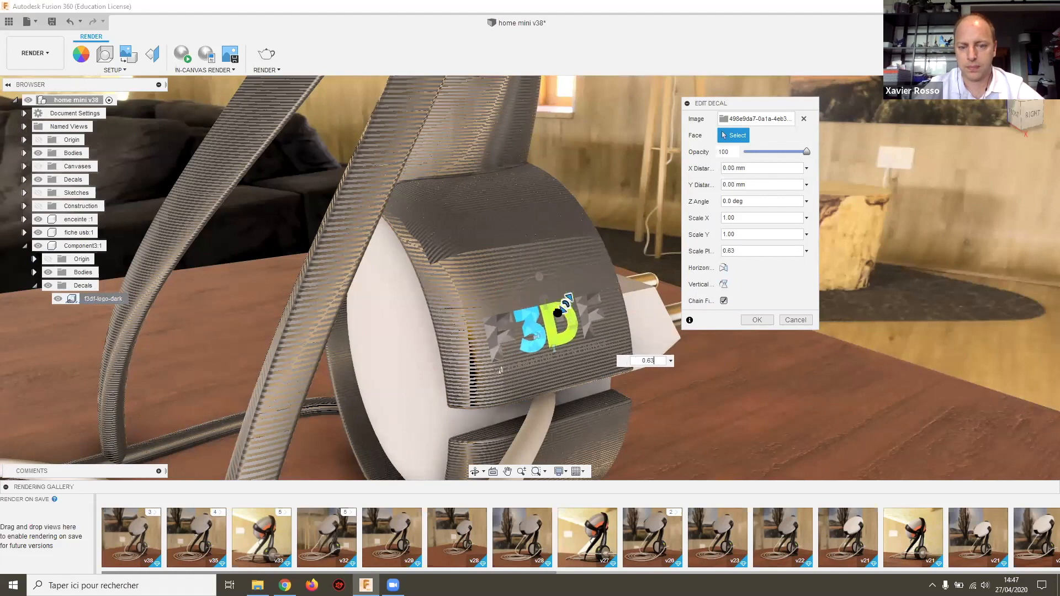
click(757, 321)
Step: Frame the whole speaker and its coiled cable in the lounge and open the render settings
shift+middle_drag(690, 314, 606, 298)
scroll(644, 302, down, 5)
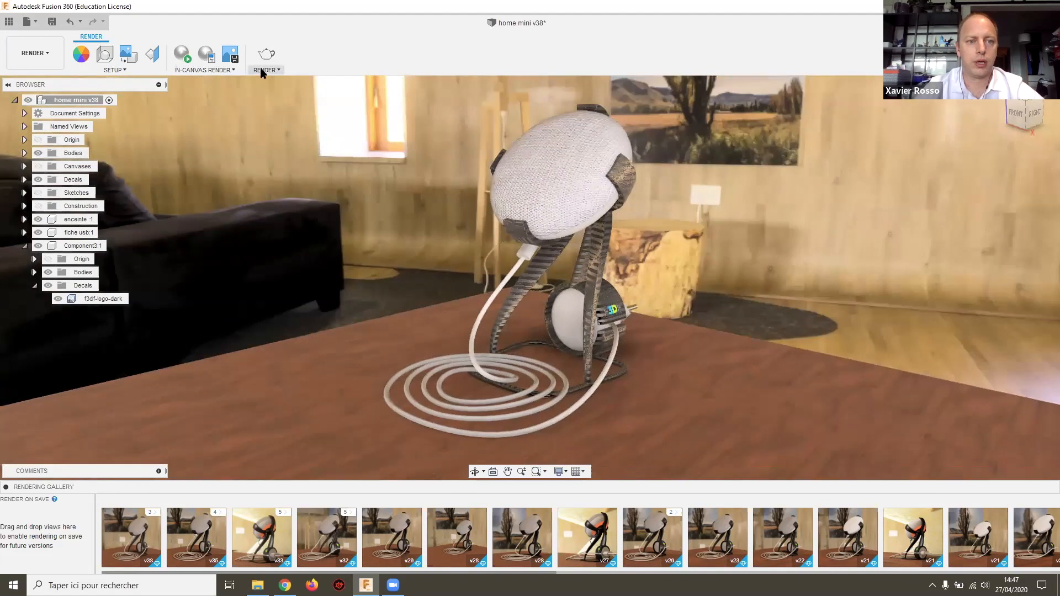
click(276, 69)
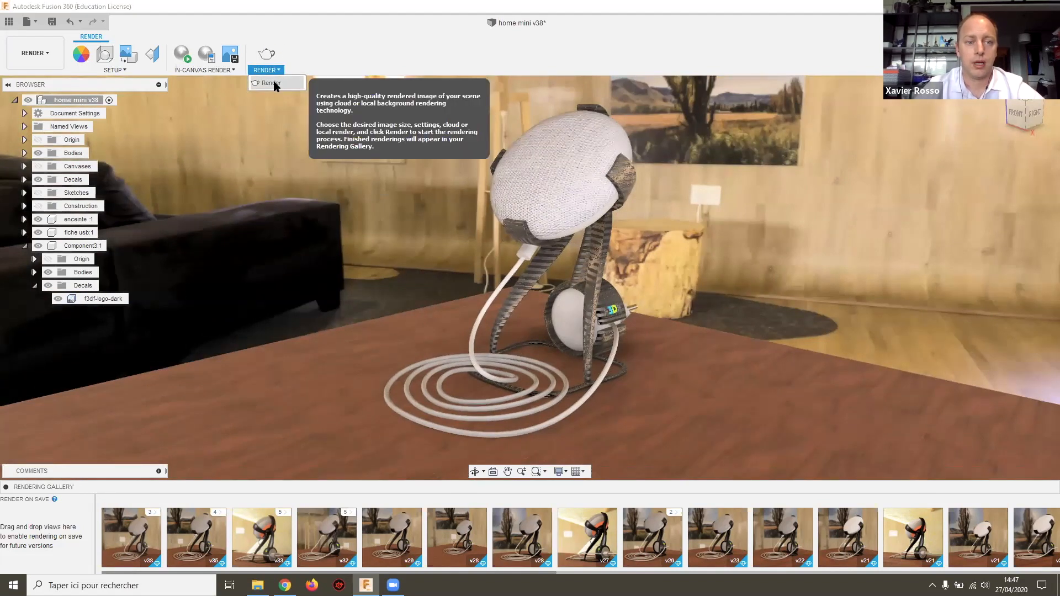
click(271, 84)
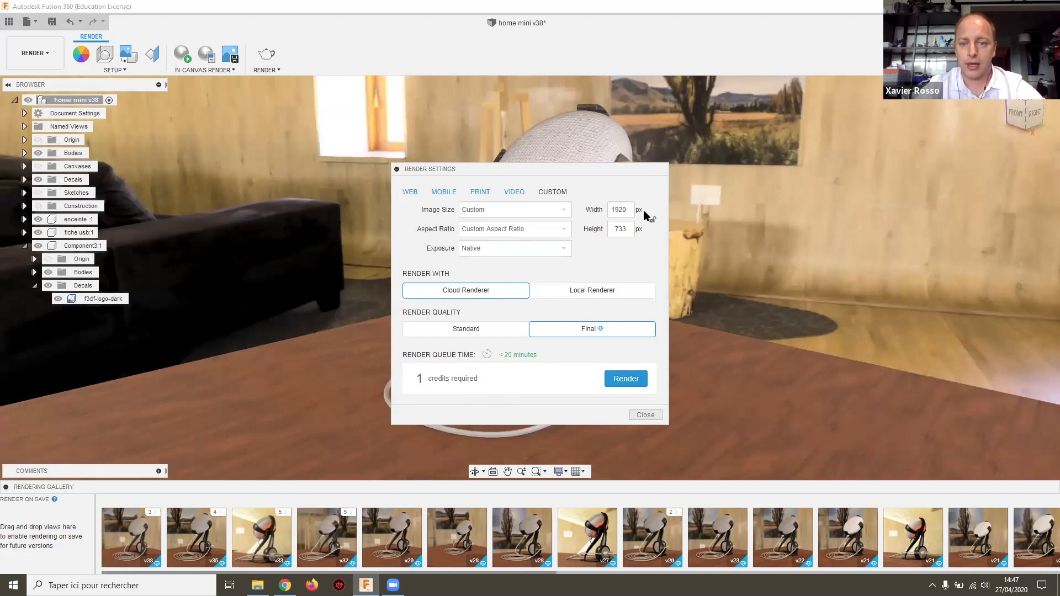
mouse_move(564, 169)
mouse_down()
mouse_move(635, 314)
mouse_move(571, 224)
mouse_move(548, 162)
mouse_up()
Step: Set the render's image size to the 1080p video preset, 1920x1080
drag(600, 206, 617, 208)
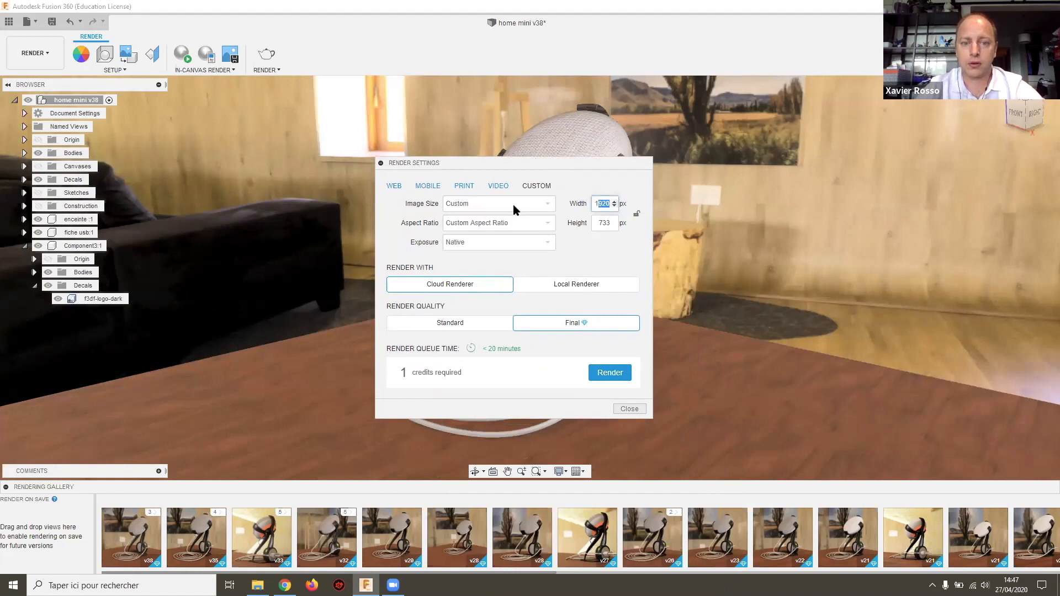
click(500, 187)
click(536, 186)
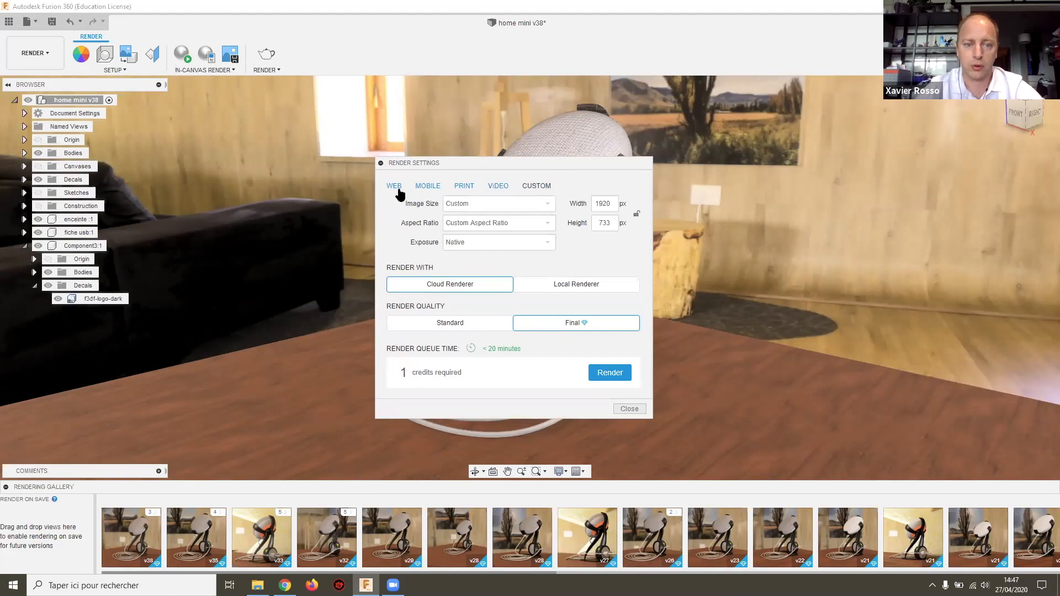
click(467, 209)
scroll(496, 274, down, 2)
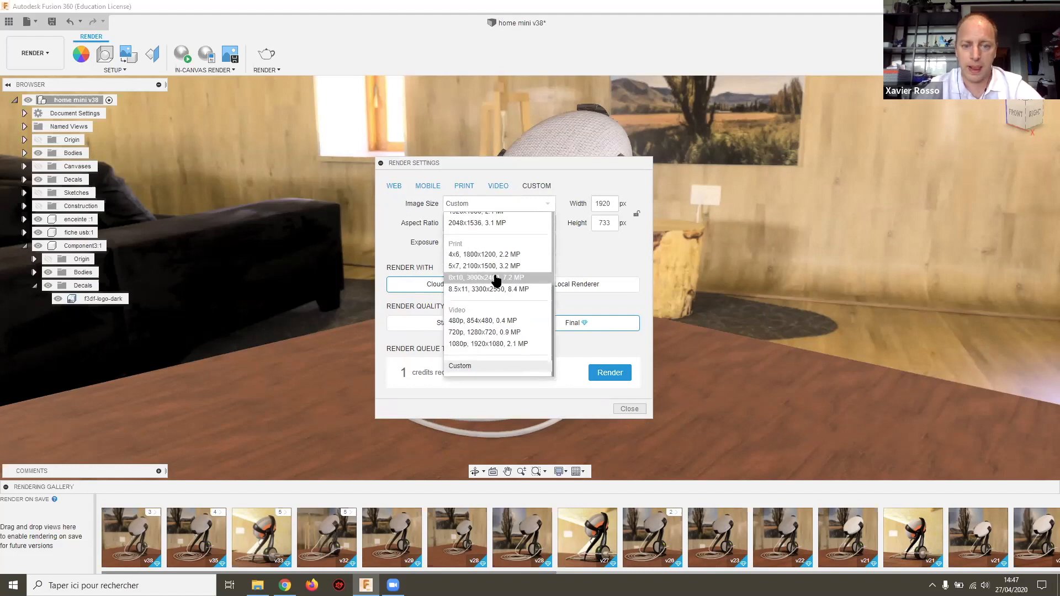
click(499, 344)
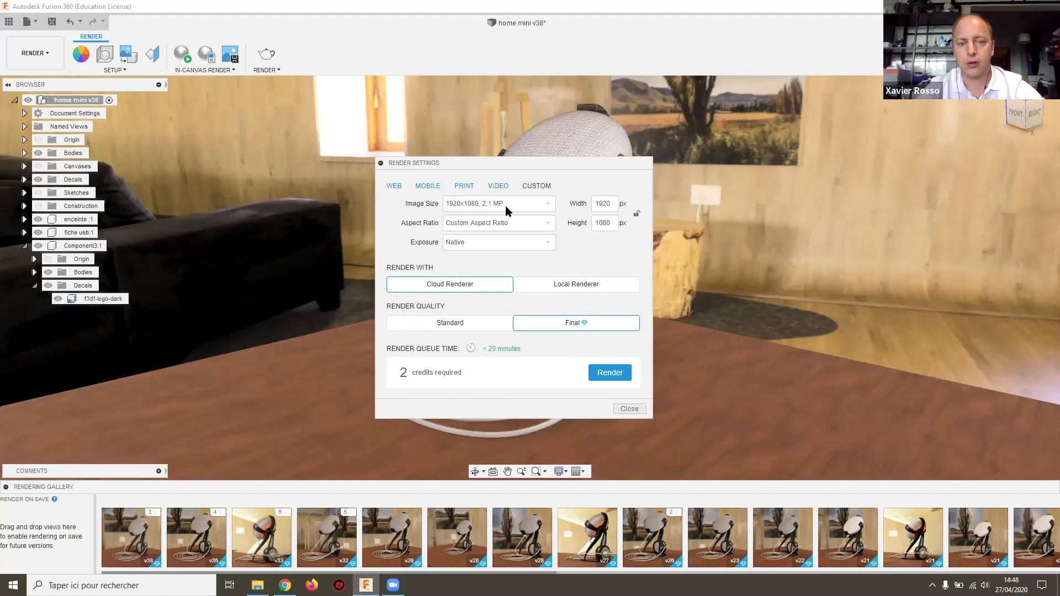
Step: Review the available image sizes, aspect ratios and exposure options for the render without choosing another one
click(455, 208)
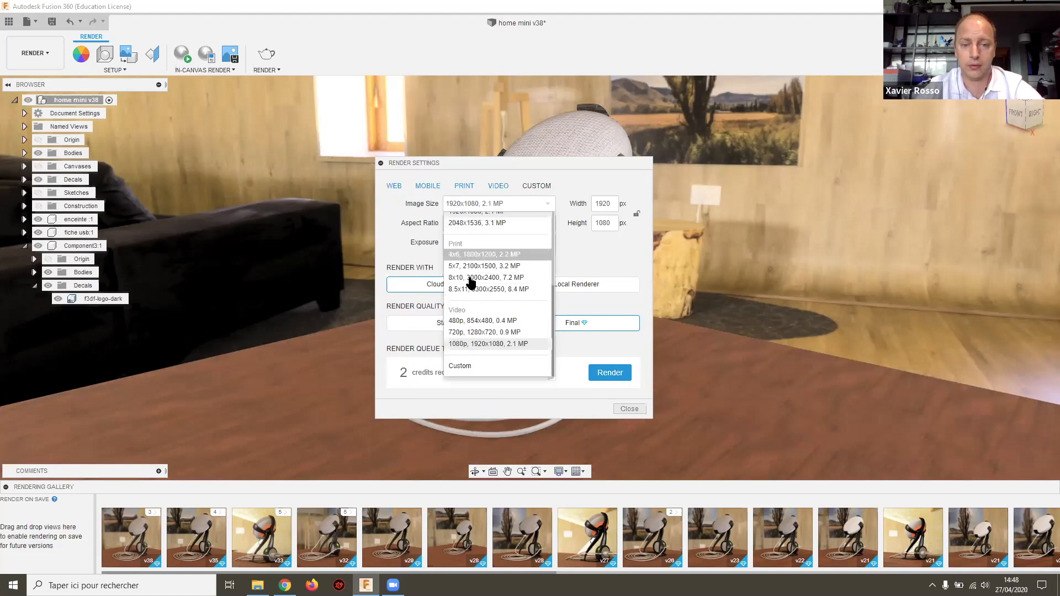
click(589, 252)
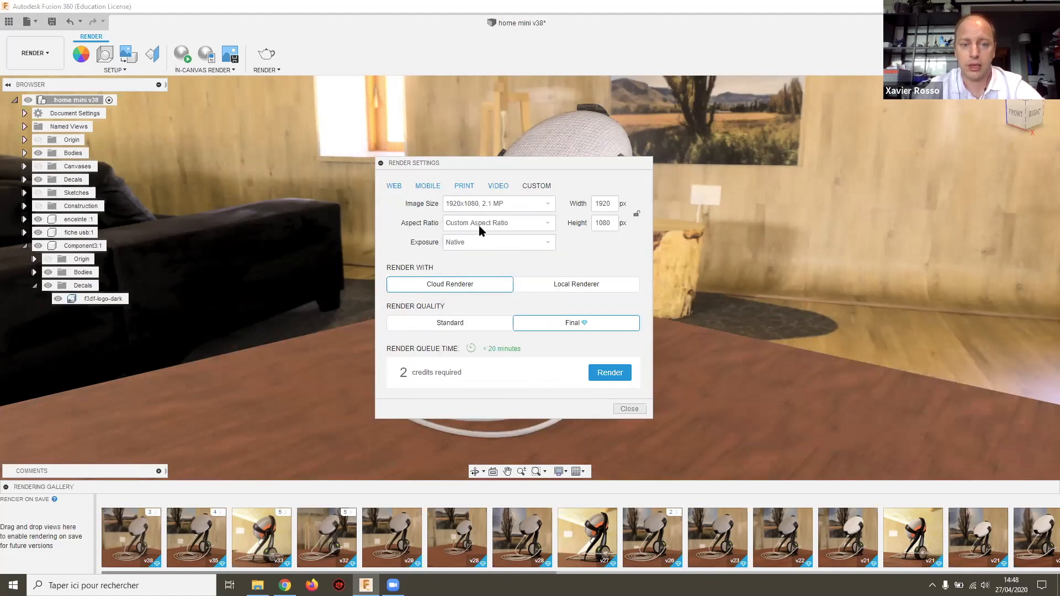
click(476, 224)
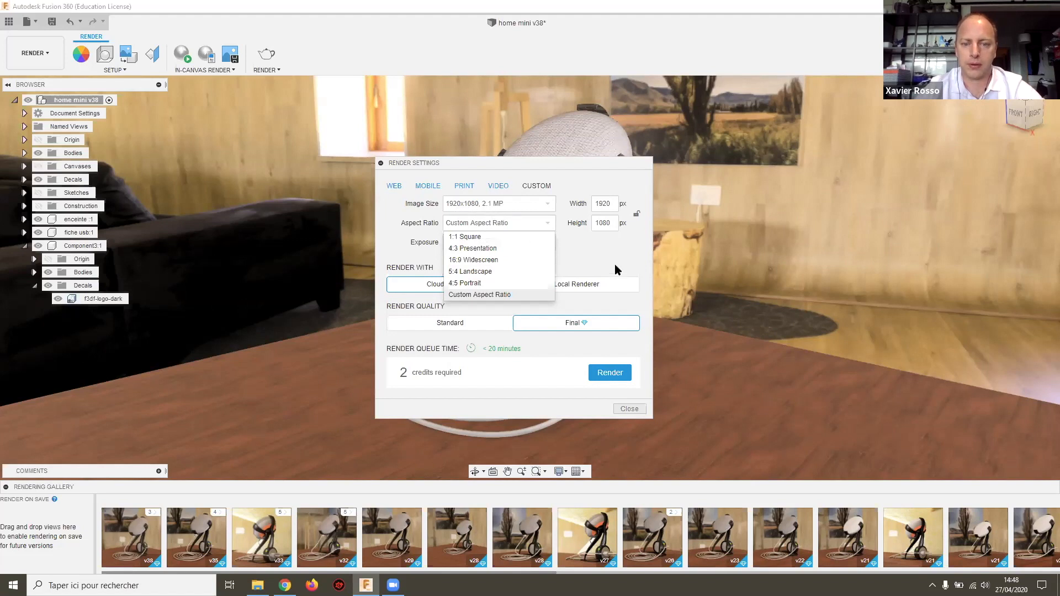
click(589, 260)
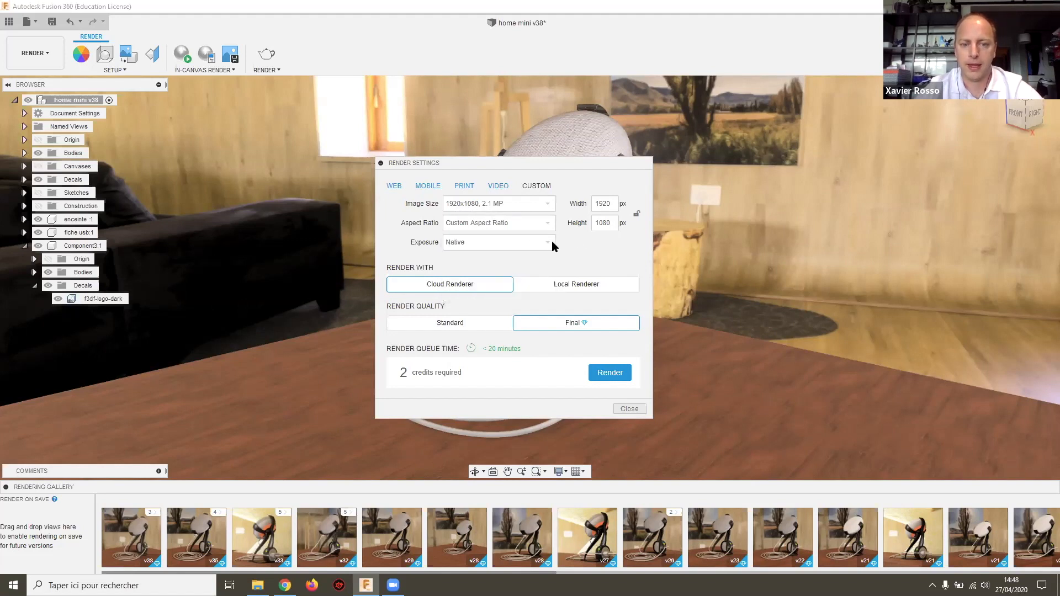
click(511, 242)
click(475, 239)
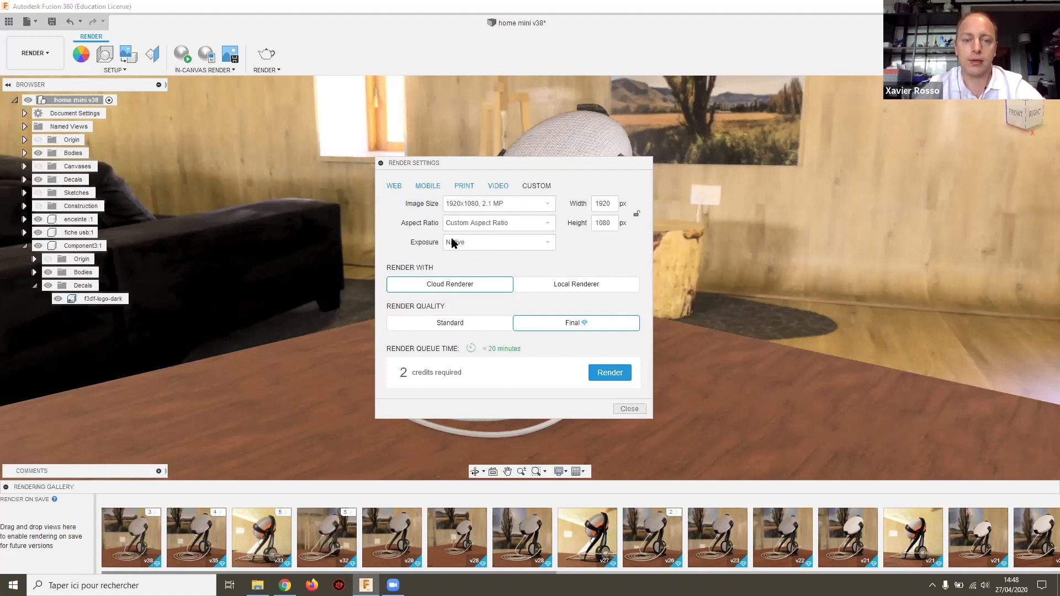
click(462, 244)
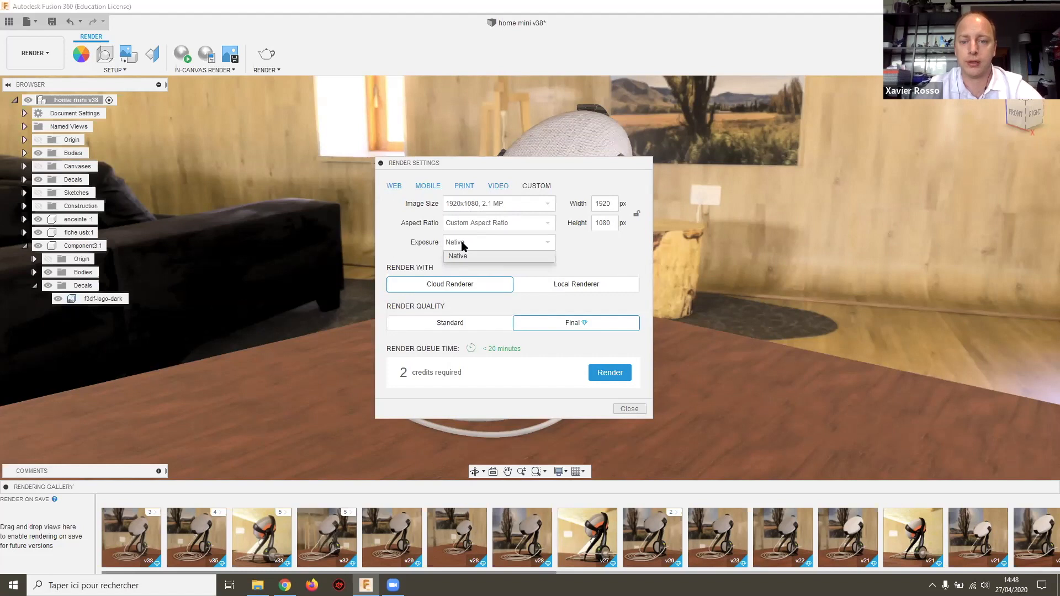
click(498, 242)
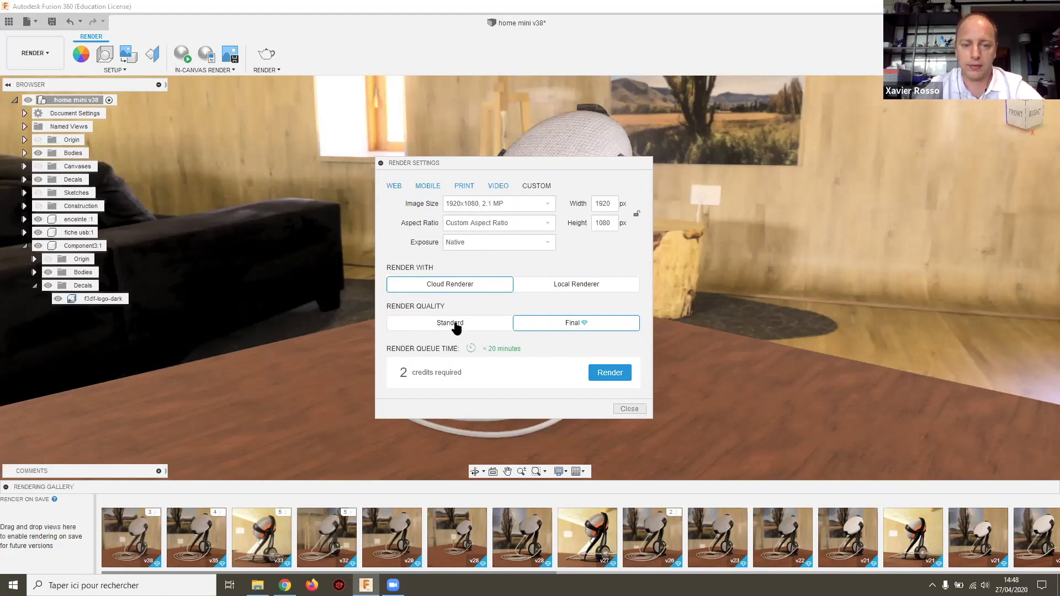
Step: Switch to the local renderer, review its file formats, and enable a transparent background
click(547, 288)
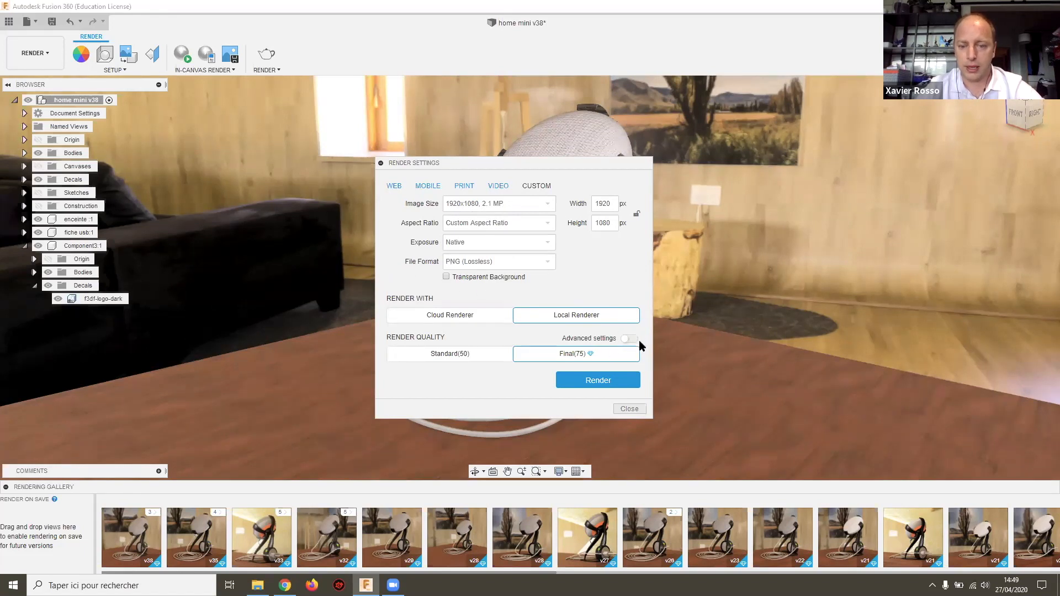
click(466, 260)
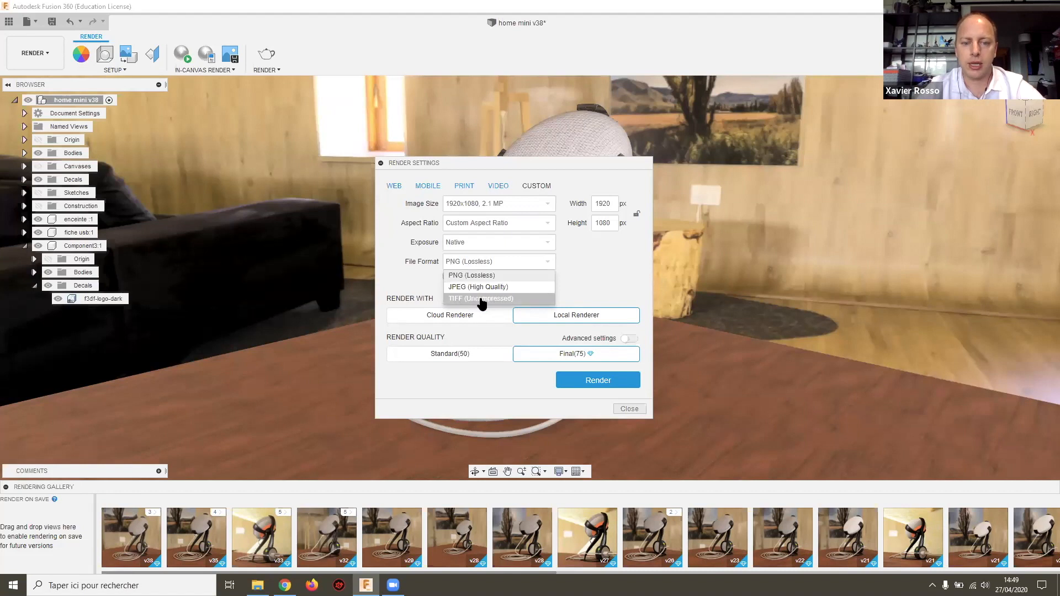
click(587, 265)
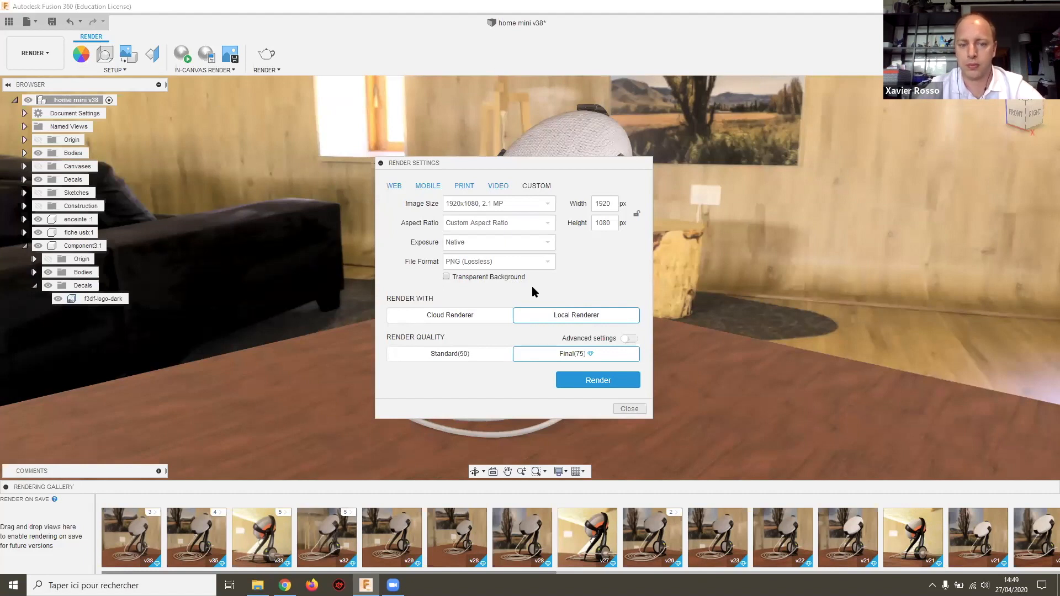
click(446, 276)
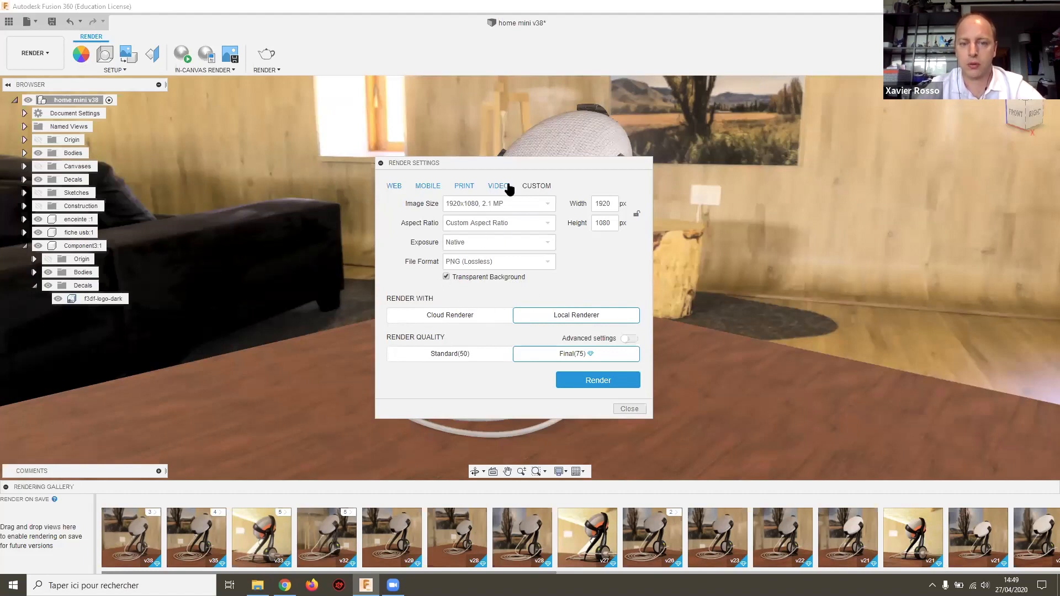
Step: Move the render settings clear of the speaker and turn off the transparent background
drag(520, 162, 913, 296)
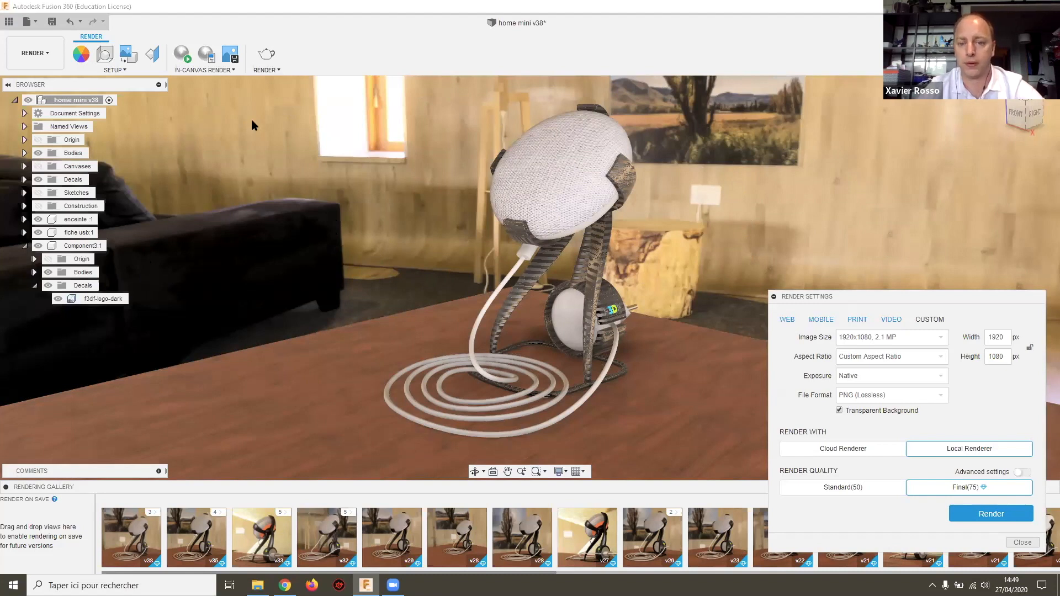
drag(922, 297, 835, 151)
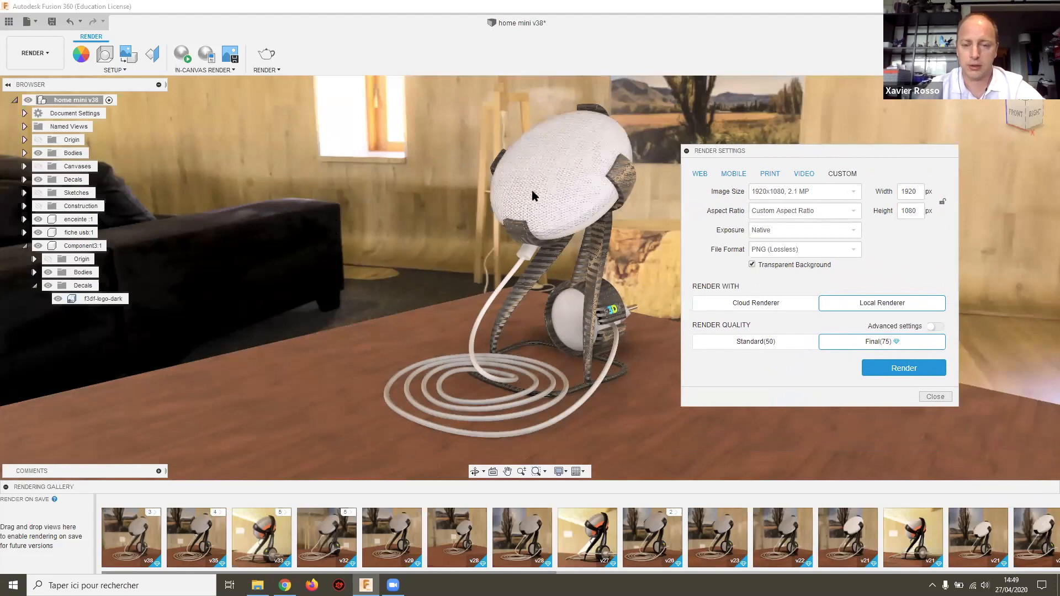
drag(771, 147, 761, 115)
click(766, 231)
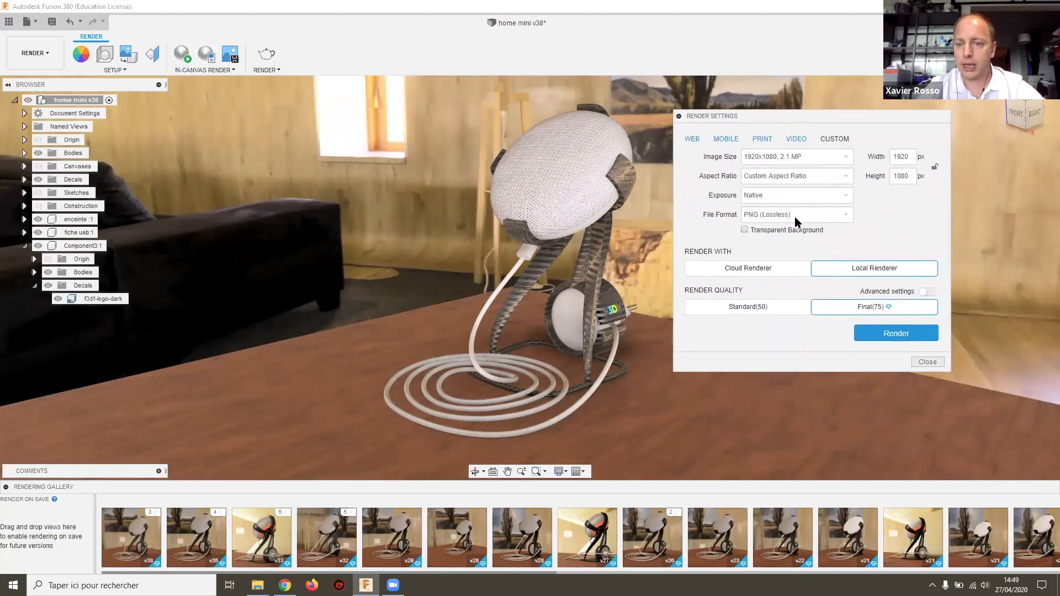
Step: Raise the local render quality to 100 in the advanced settings, and return to the cloud renderer before closing the settings
click(927, 292)
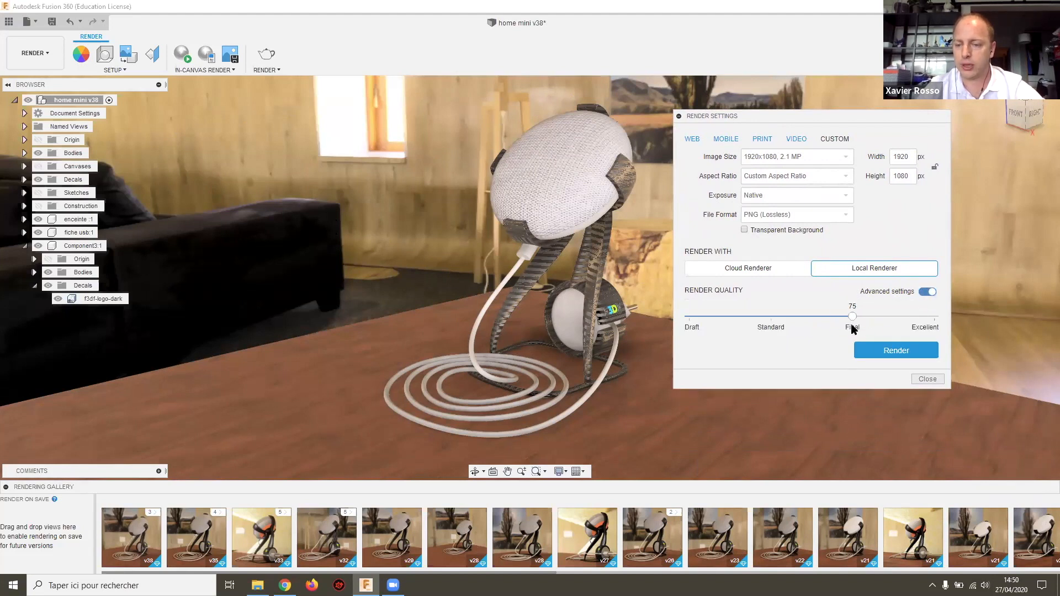
drag(853, 318, 939, 320)
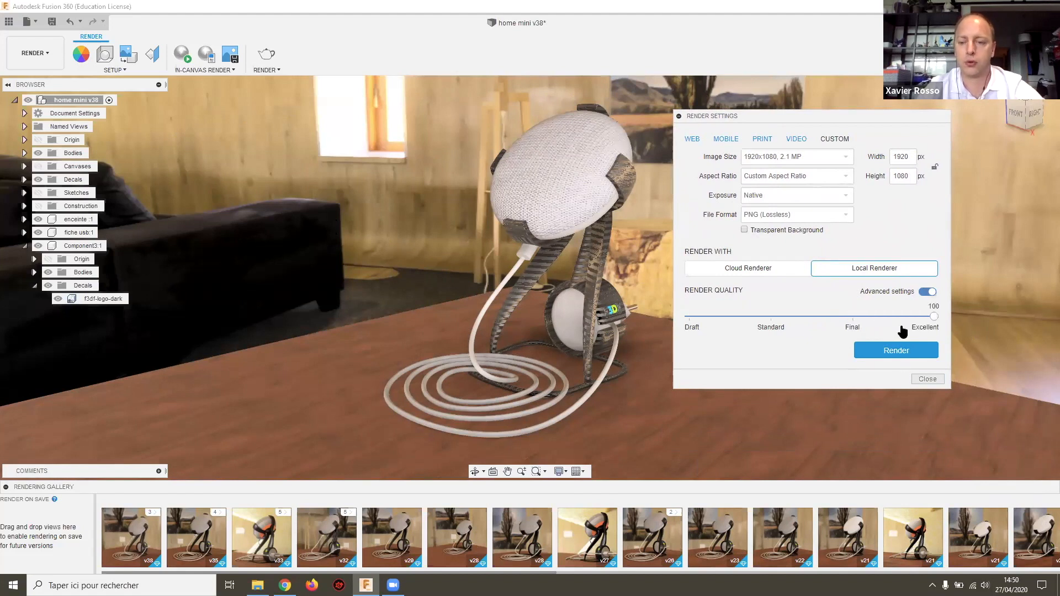
click(765, 270)
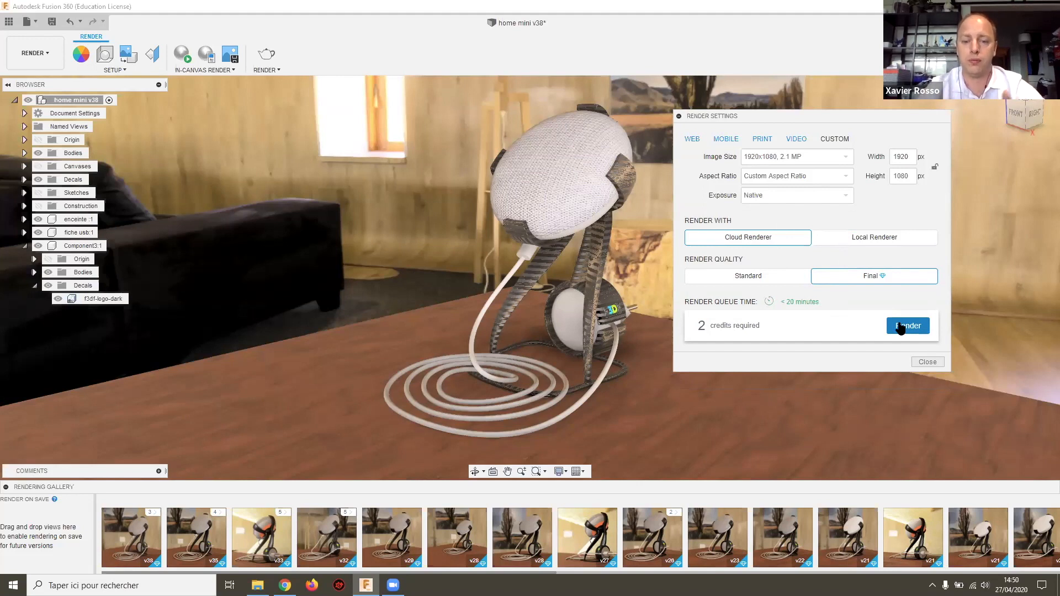
click(928, 362)
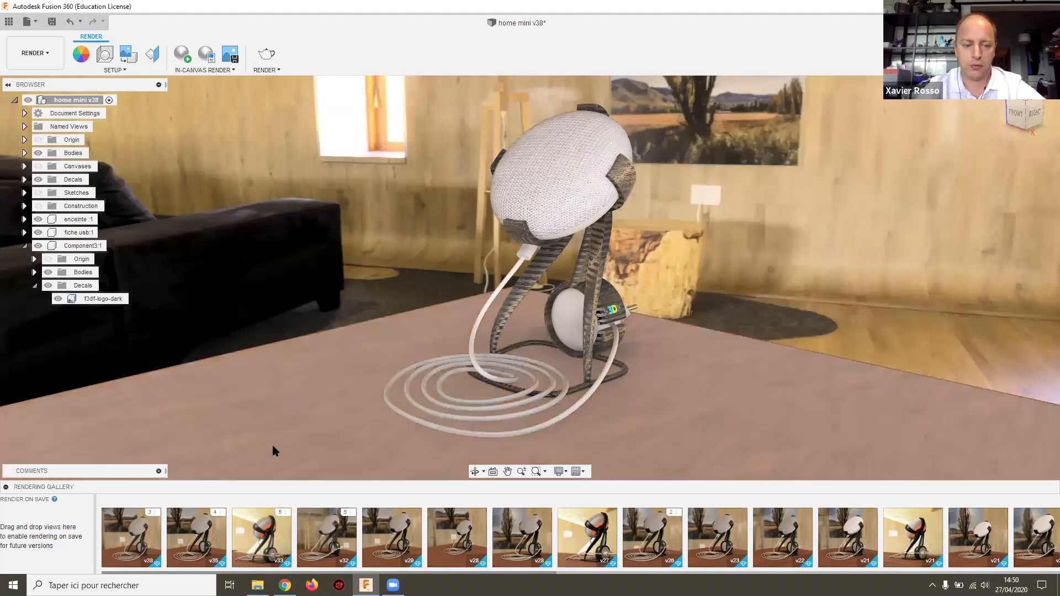
Step: Open the v38 render from the gallery and compare its 36-frame and 6-frame turntable options without rendering
click(141, 535)
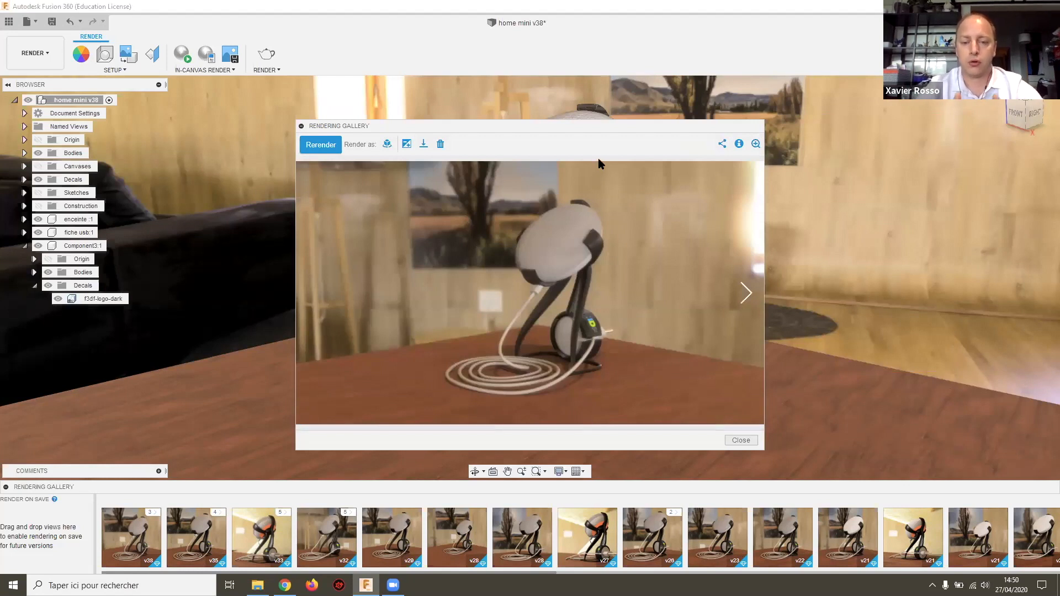
click(390, 148)
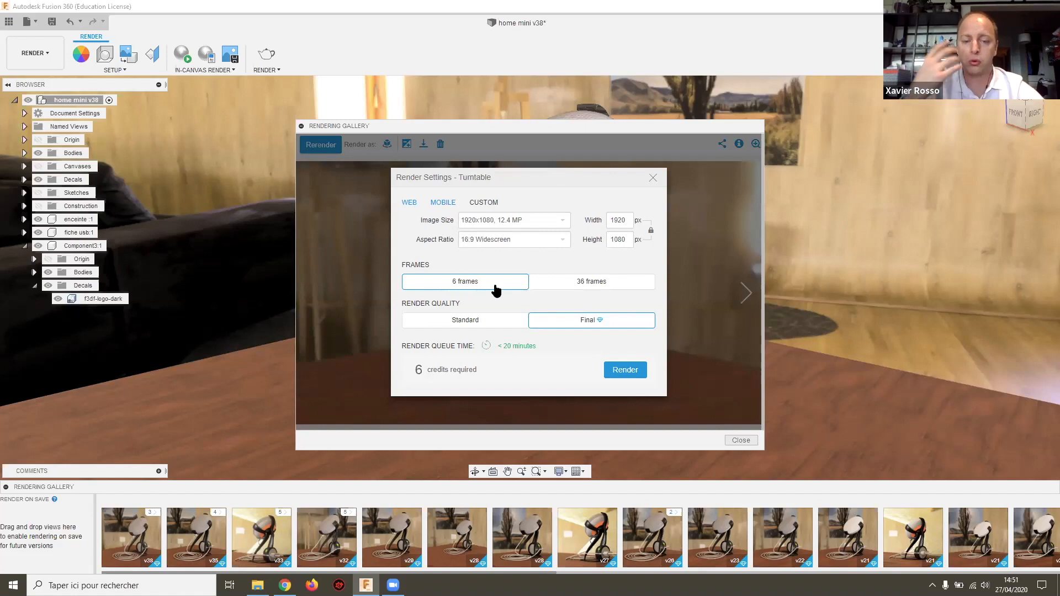
click(589, 284)
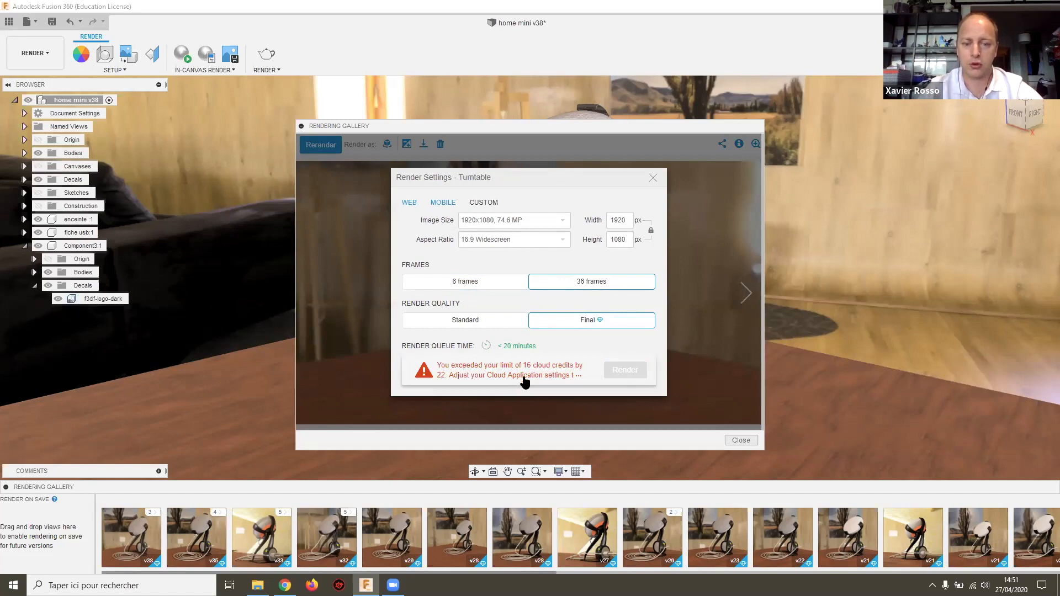
click(496, 283)
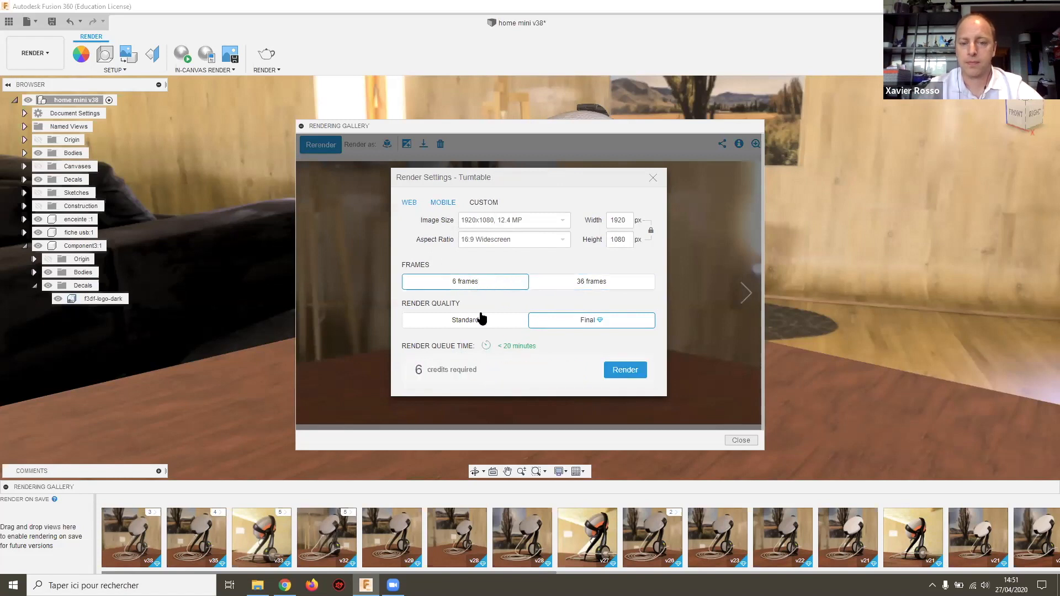
click(653, 180)
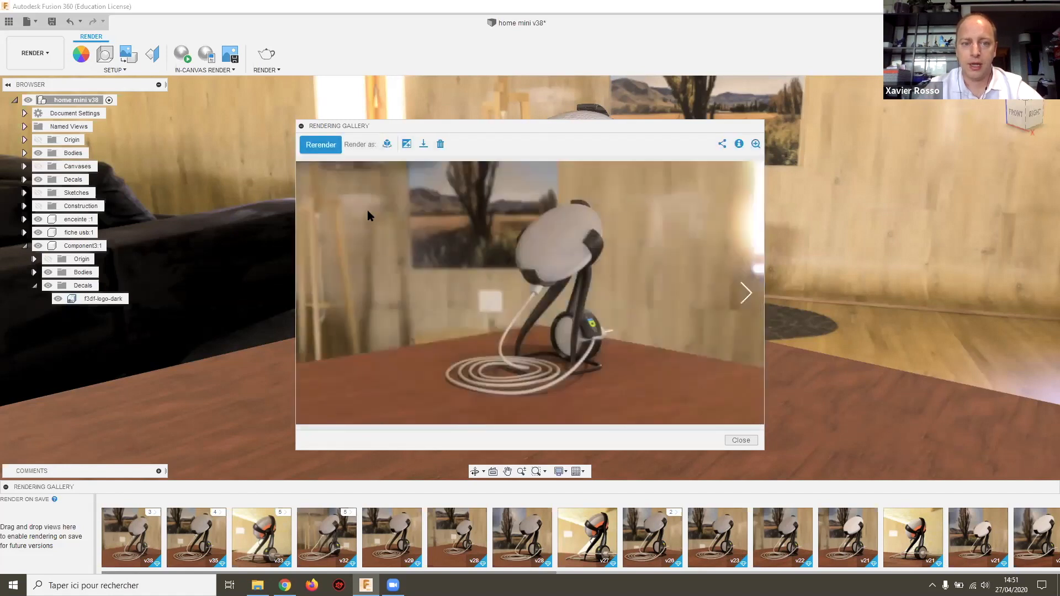
Step: Open post-processing for the v38 render and set its exposure value to 10.80
click(407, 146)
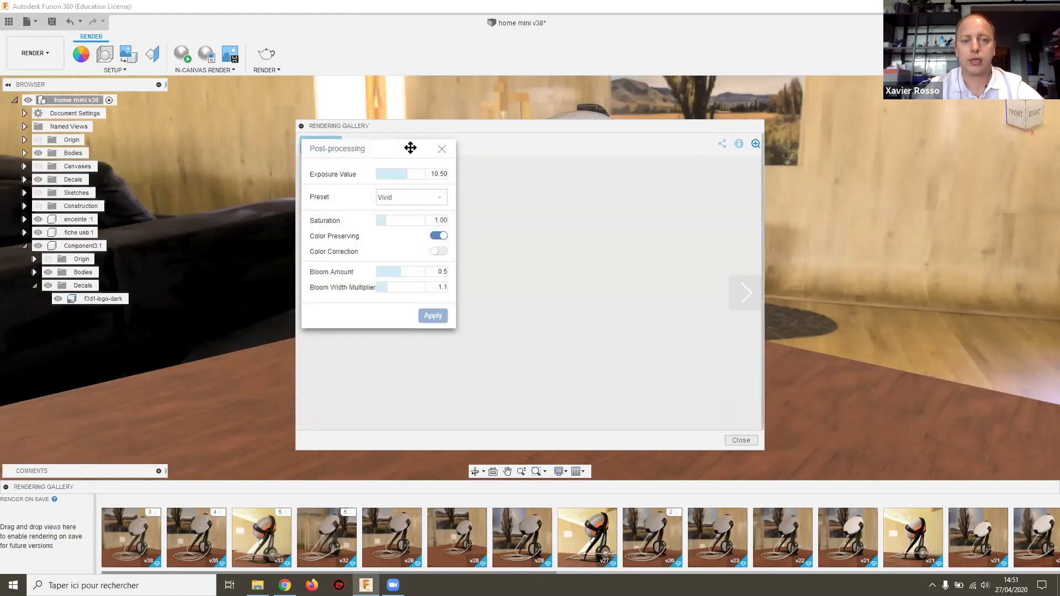
drag(379, 151, 415, 164)
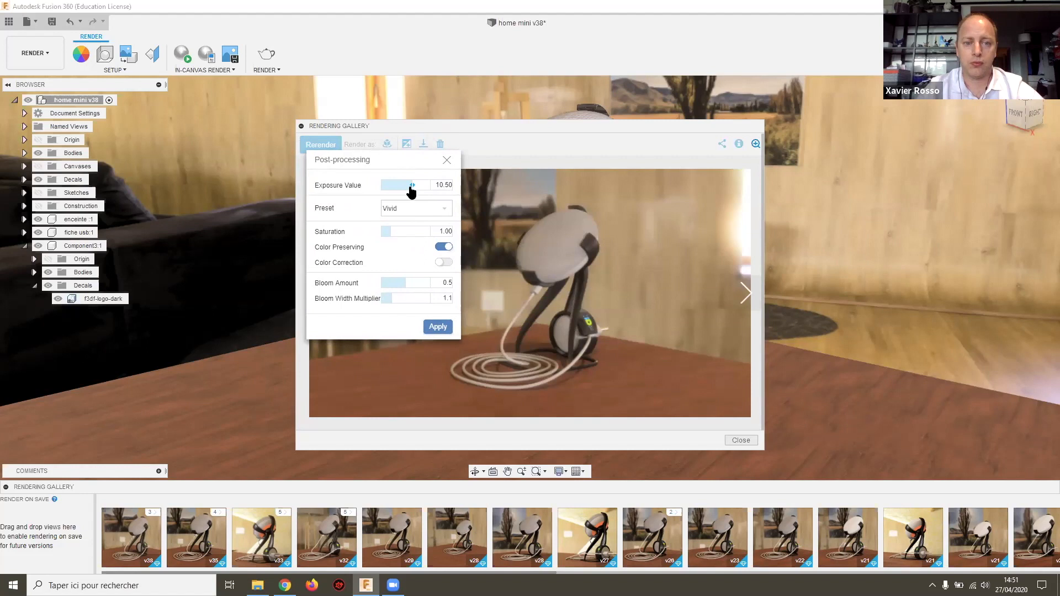
click(410, 191)
drag(410, 191, 412, 193)
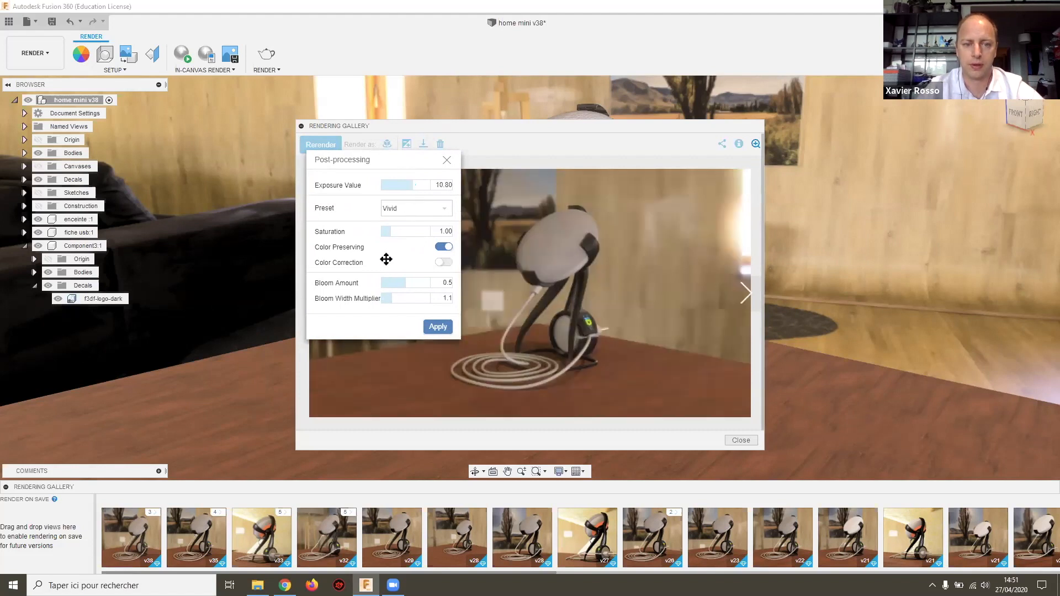
Step: Try extreme saturations before setting it to 1.33, and enable color correction with a white point of 3444
drag(394, 235, 421, 236)
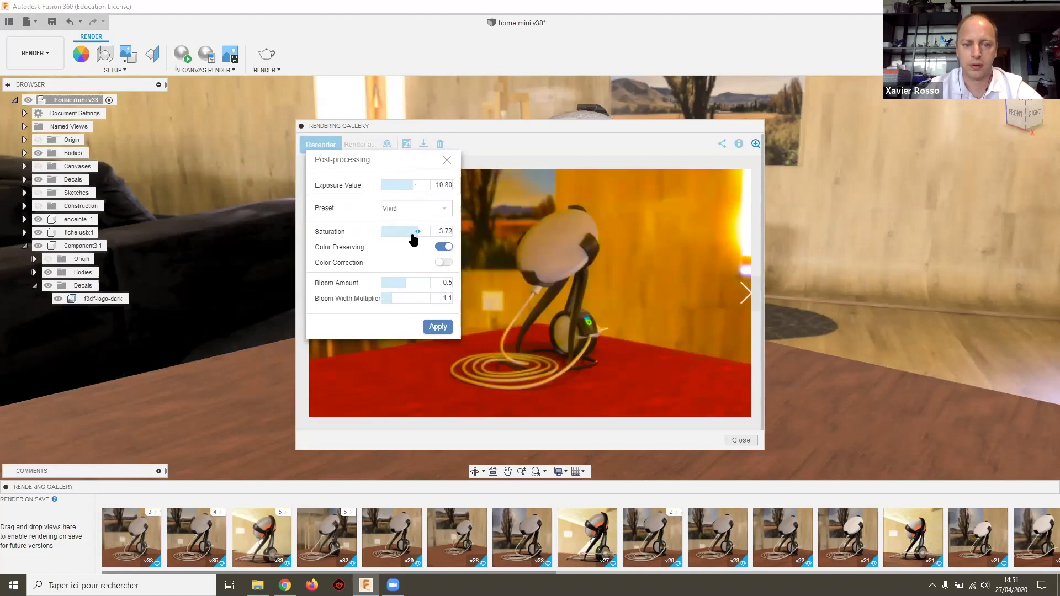
drag(388, 236, 382, 235)
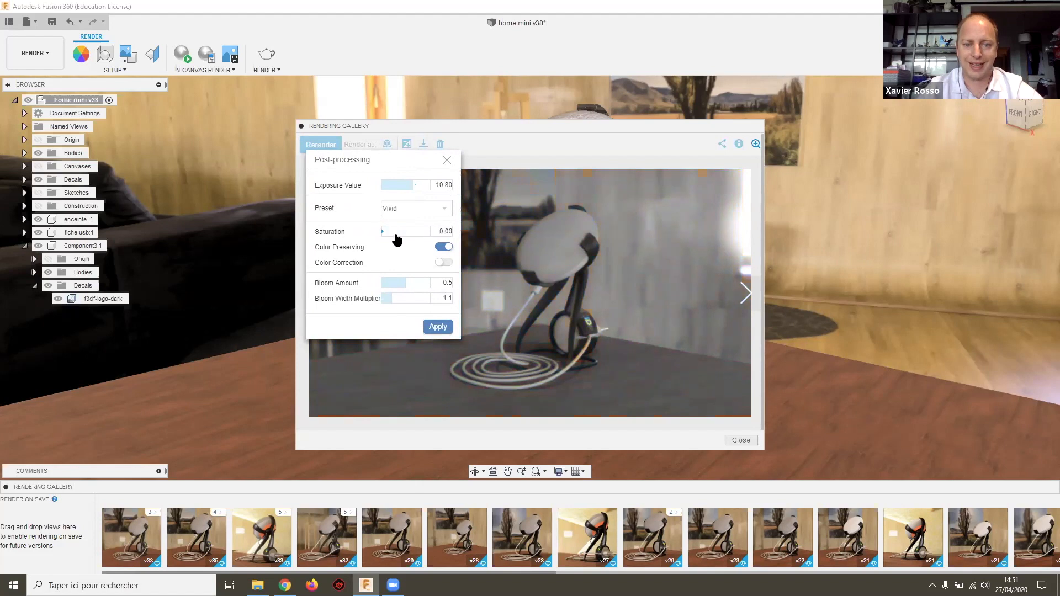
click(441, 264)
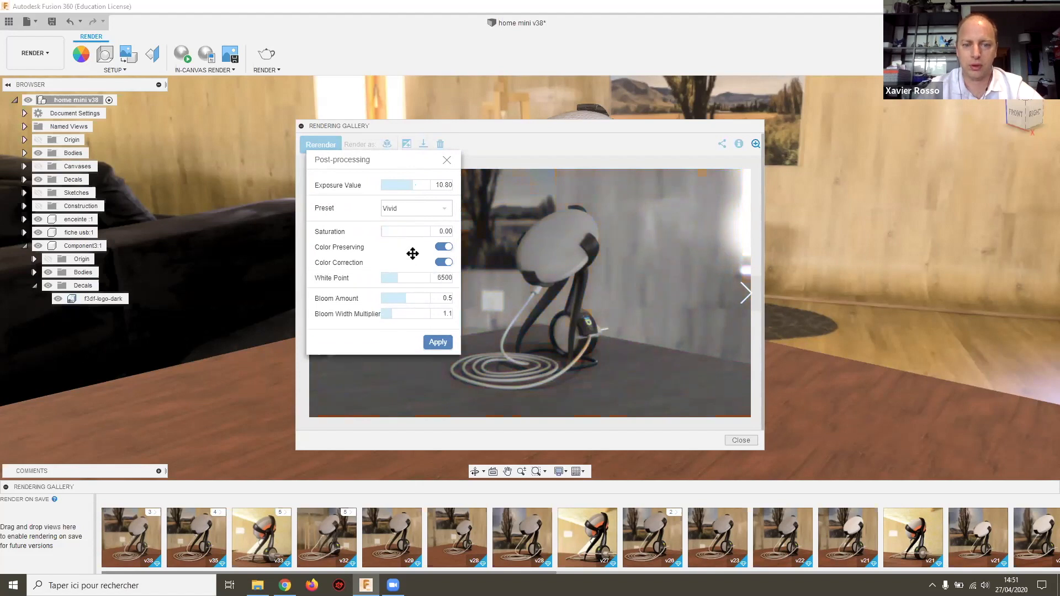
drag(396, 235, 406, 235)
drag(410, 238, 407, 237)
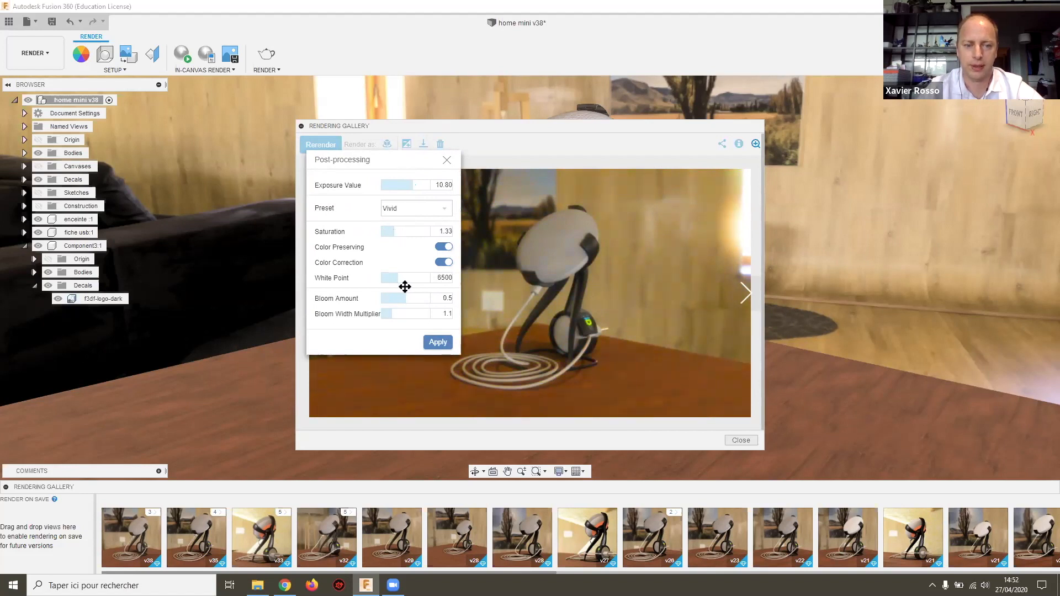
mouse_move(398, 281)
mouse_down()
mouse_move(431, 284)
mouse_move(383, 282)
mouse_move(405, 283)
mouse_up()
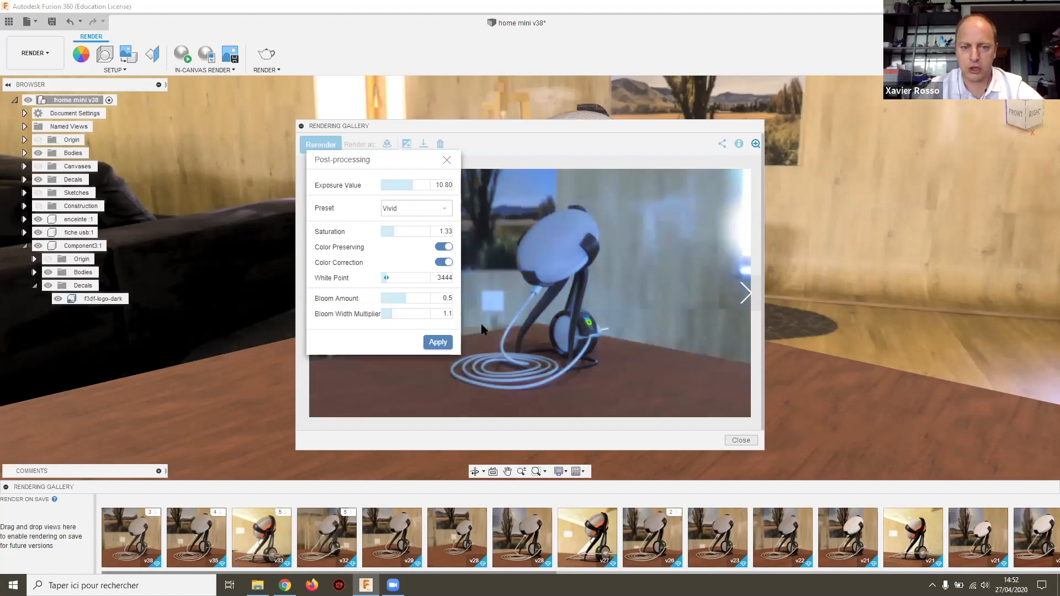
Step: Compare warmer and cooler white points for the v38 render, including 7633, 3878 and 11389, and set the white point to 6478
drag(386, 279, 410, 285)
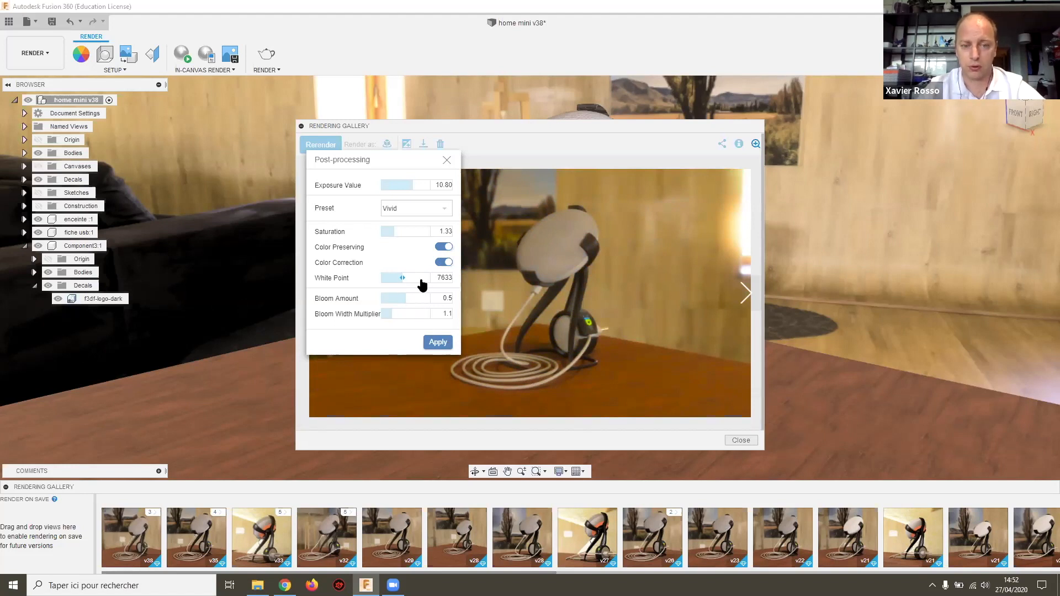
mouse_move(405, 279)
mouse_down()
mouse_move(438, 280)
mouse_move(390, 284)
mouse_up()
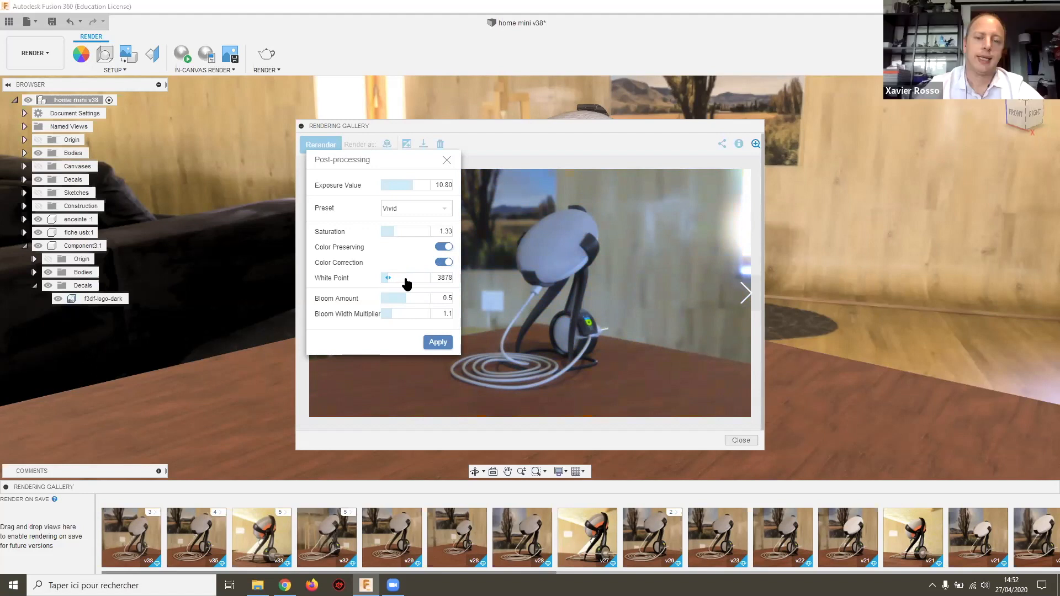
mouse_move(407, 284)
mouse_down()
mouse_move(435, 277)
mouse_move(417, 278)
mouse_up()
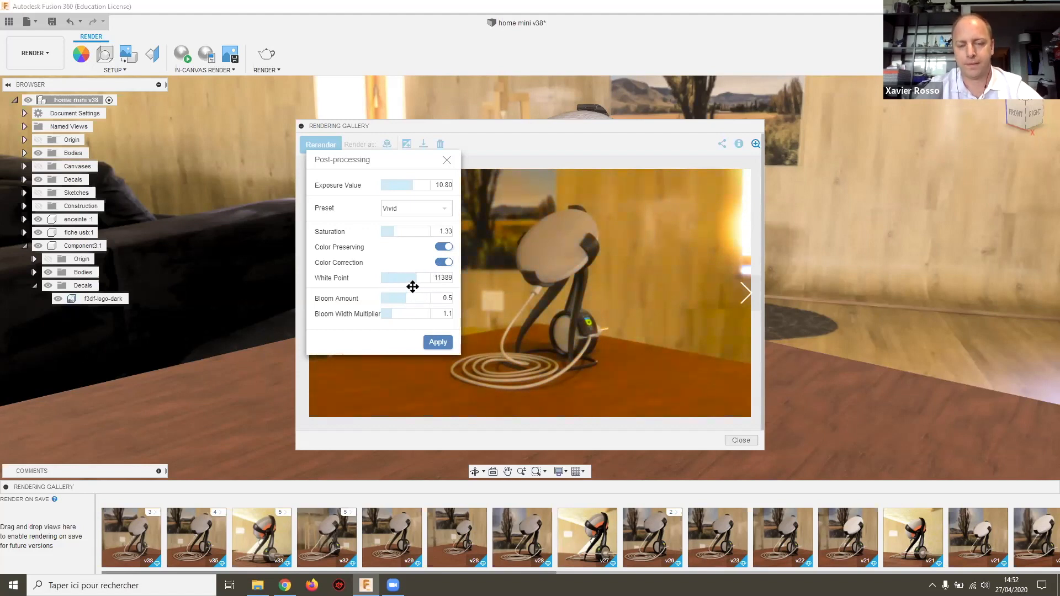
drag(418, 281, 399, 285)
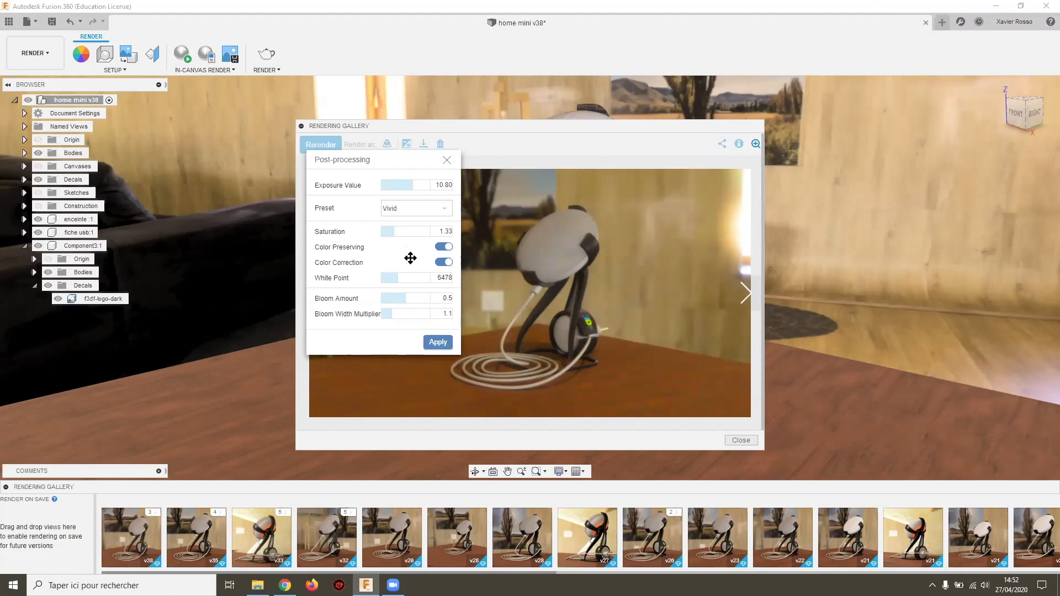
Step: Move the post-processing dialog clear of the image, try bloom amounts of 0.0, 0.1 and 0.3, and apply the adjusted post-processing
drag(396, 160, 413, 144)
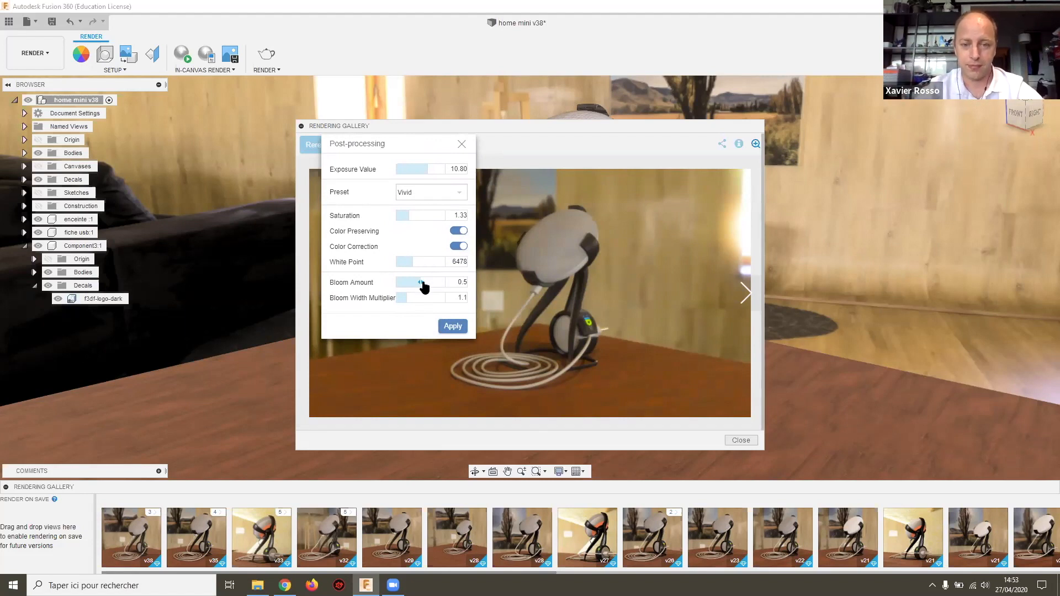
drag(419, 147, 398, 143)
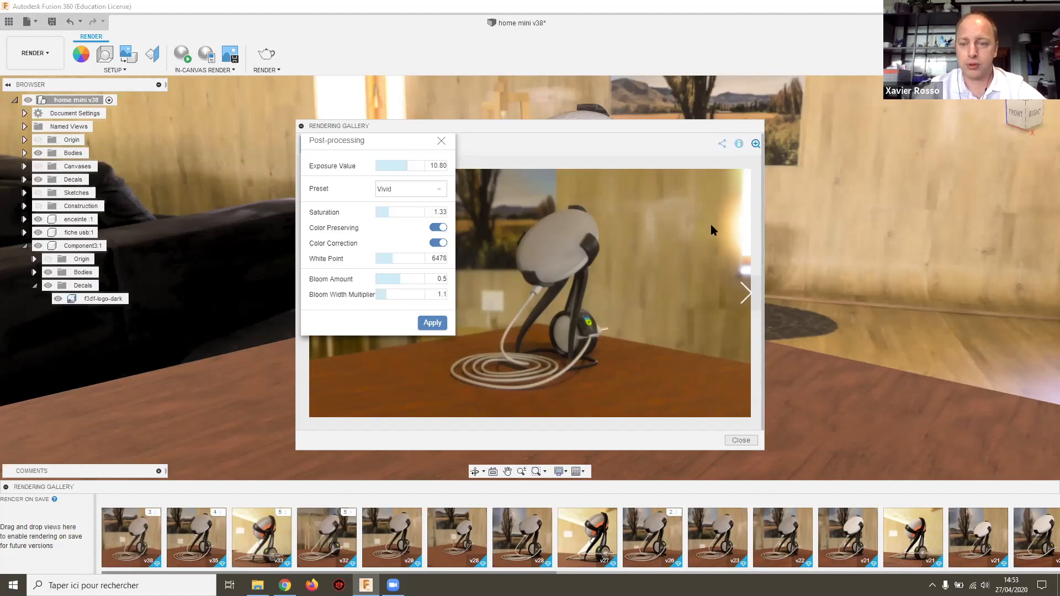
drag(399, 279, 357, 277)
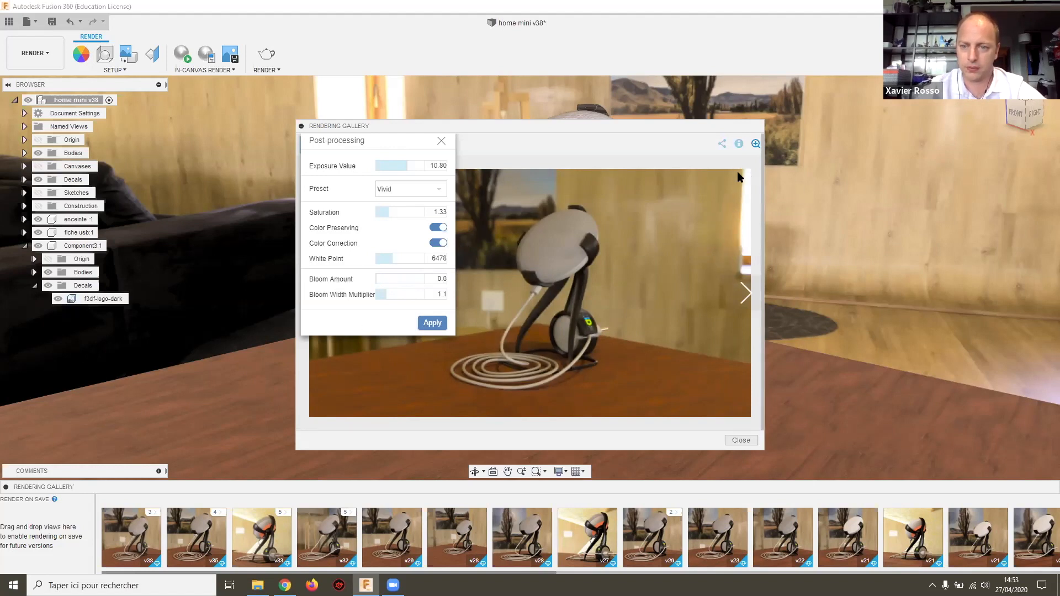
click(384, 279)
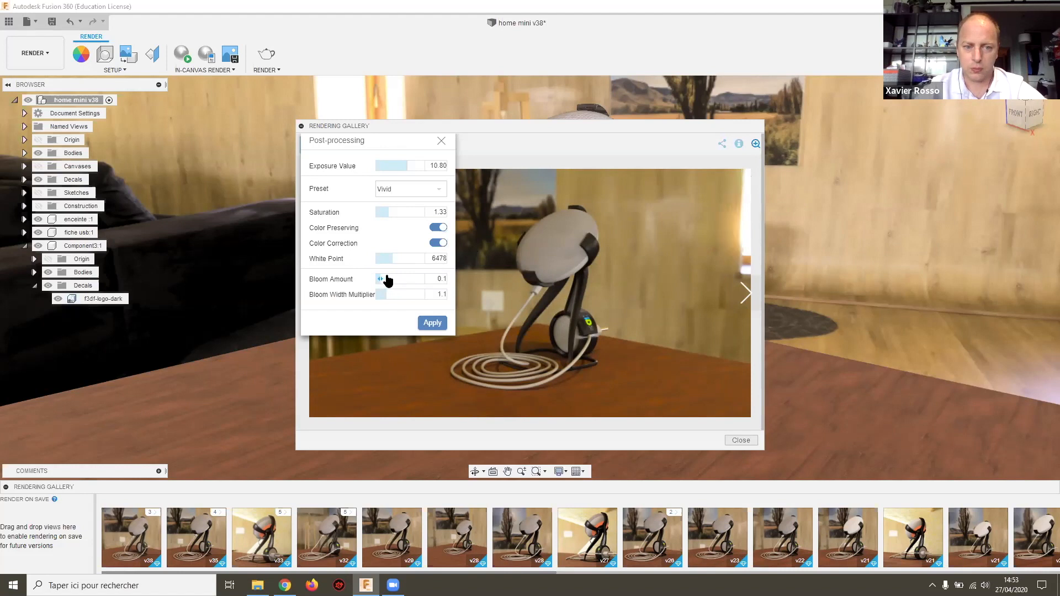
mouse_move(395, 282)
mouse_down()
mouse_move(441, 276)
mouse_move(384, 298)
mouse_move(390, 283)
mouse_up()
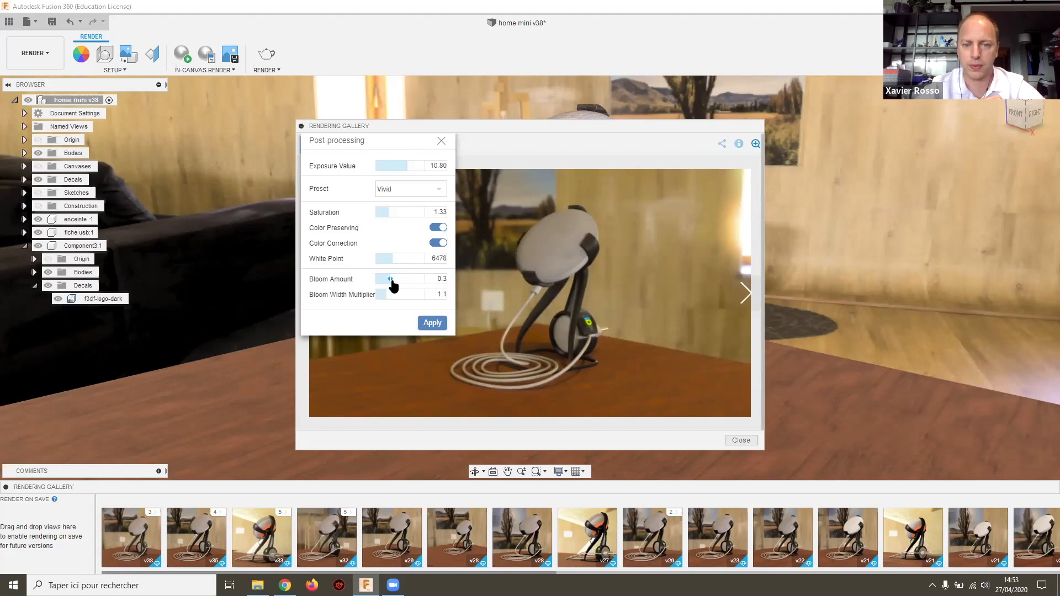
drag(393, 284, 396, 282)
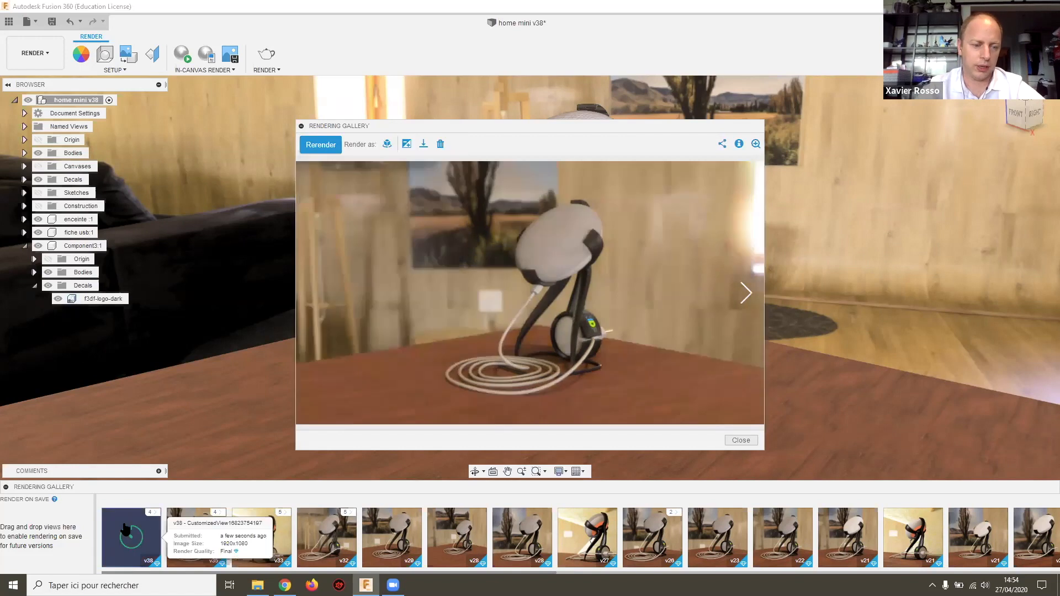
Step: Expand the v38 render group in the gallery to review its individual renders, and collapse it again
click(155, 514)
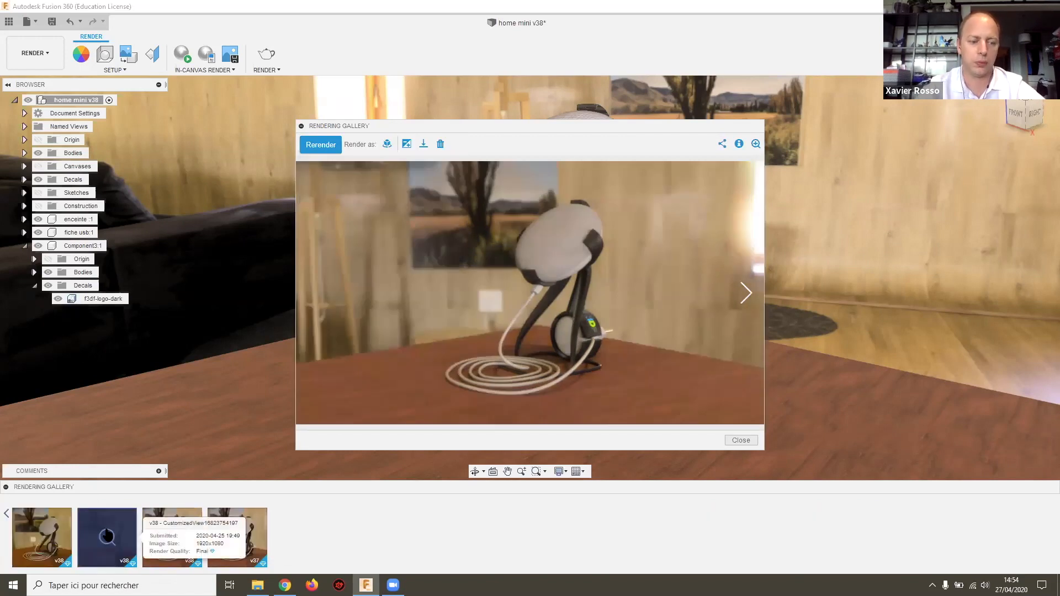
click(7, 518)
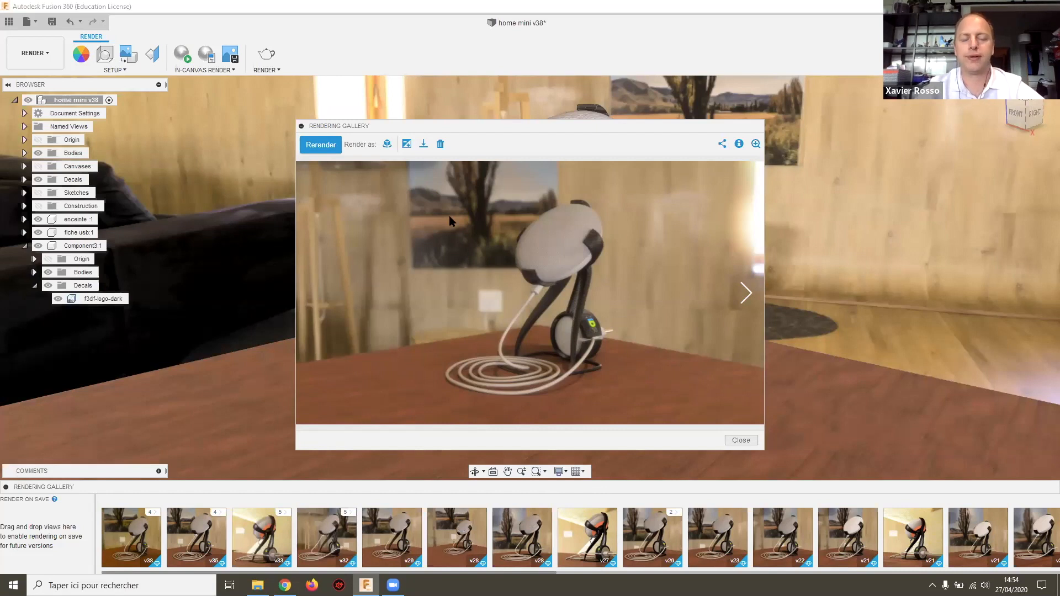
Step: Reposition the render preview, open the download options for the v38 image, and enable Transparent Background
drag(466, 132, 486, 105)
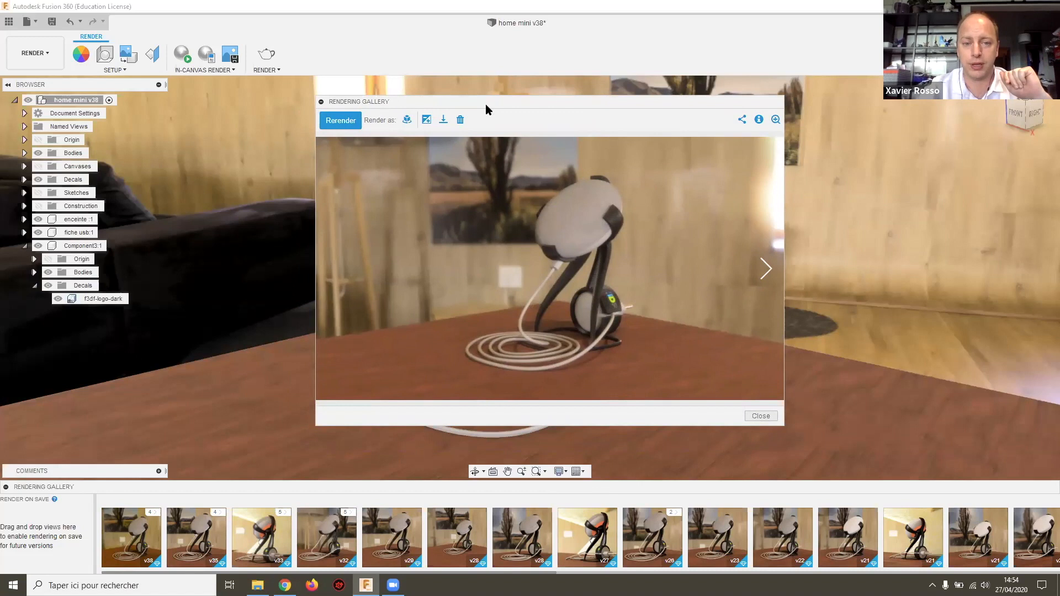
click(443, 120)
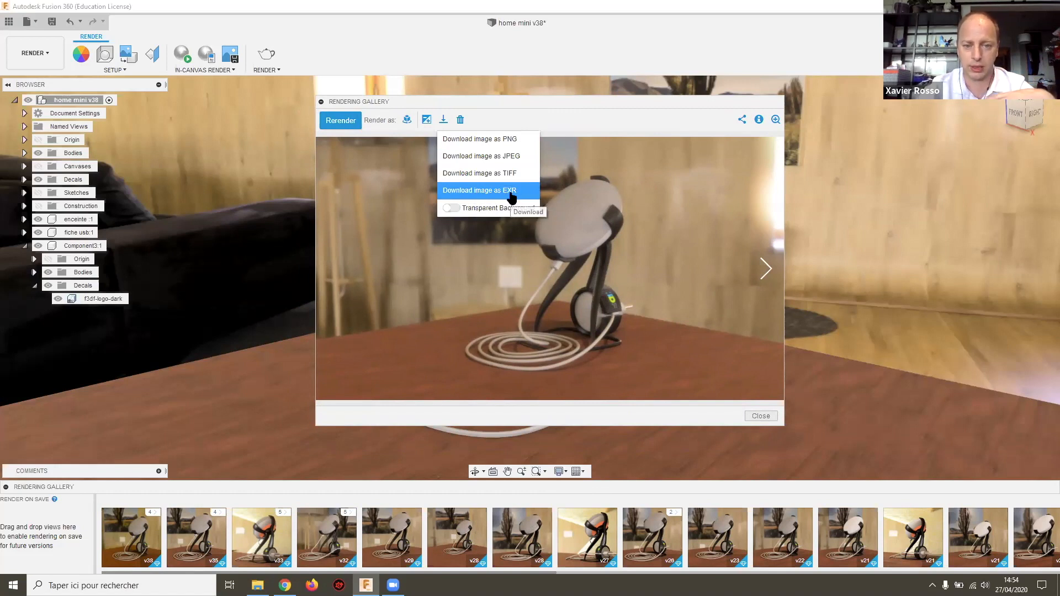
click(454, 209)
click(453, 210)
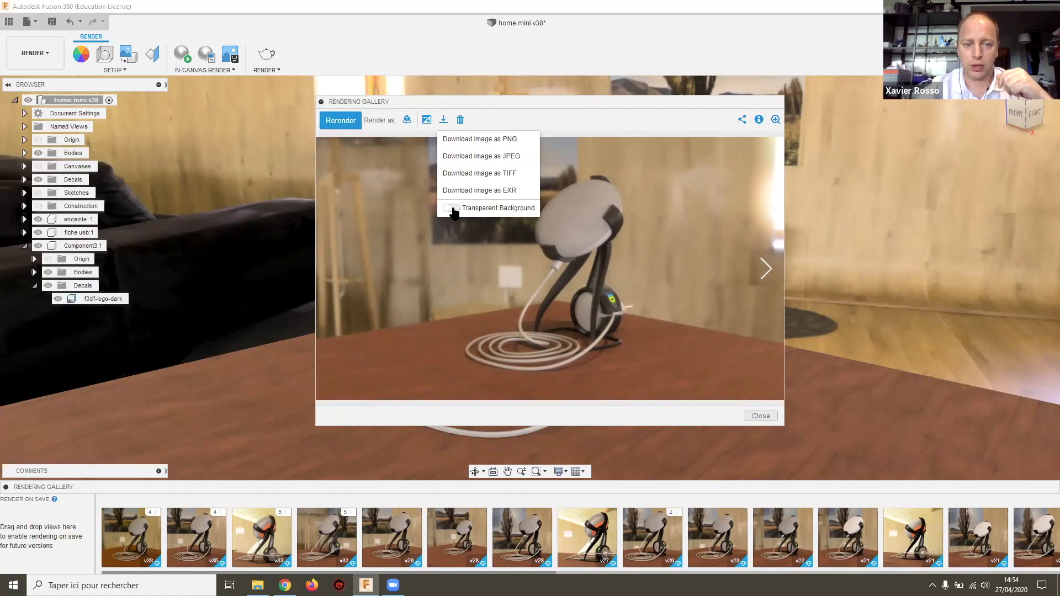
click(454, 210)
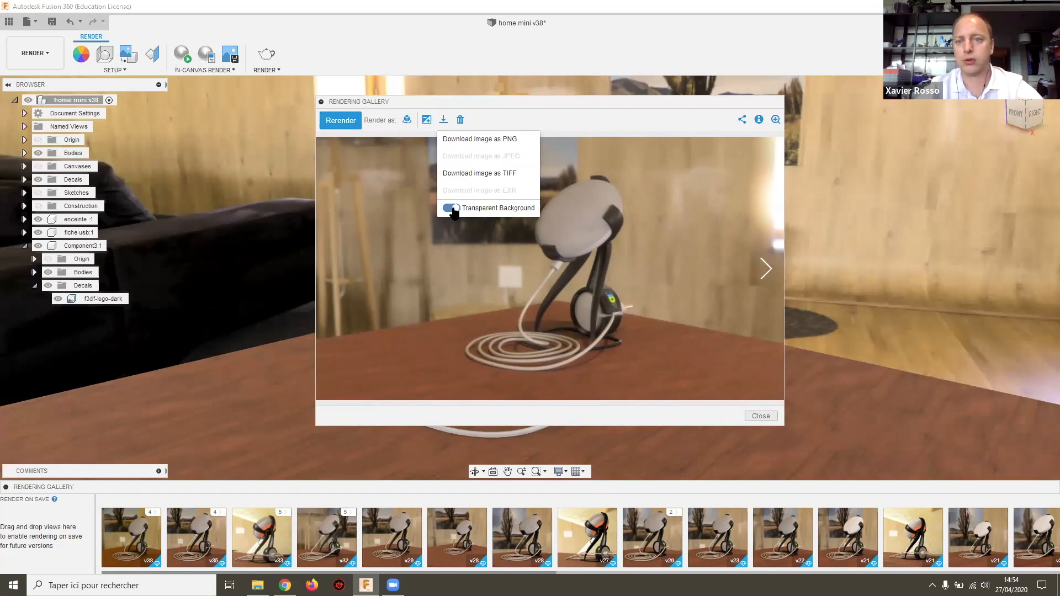